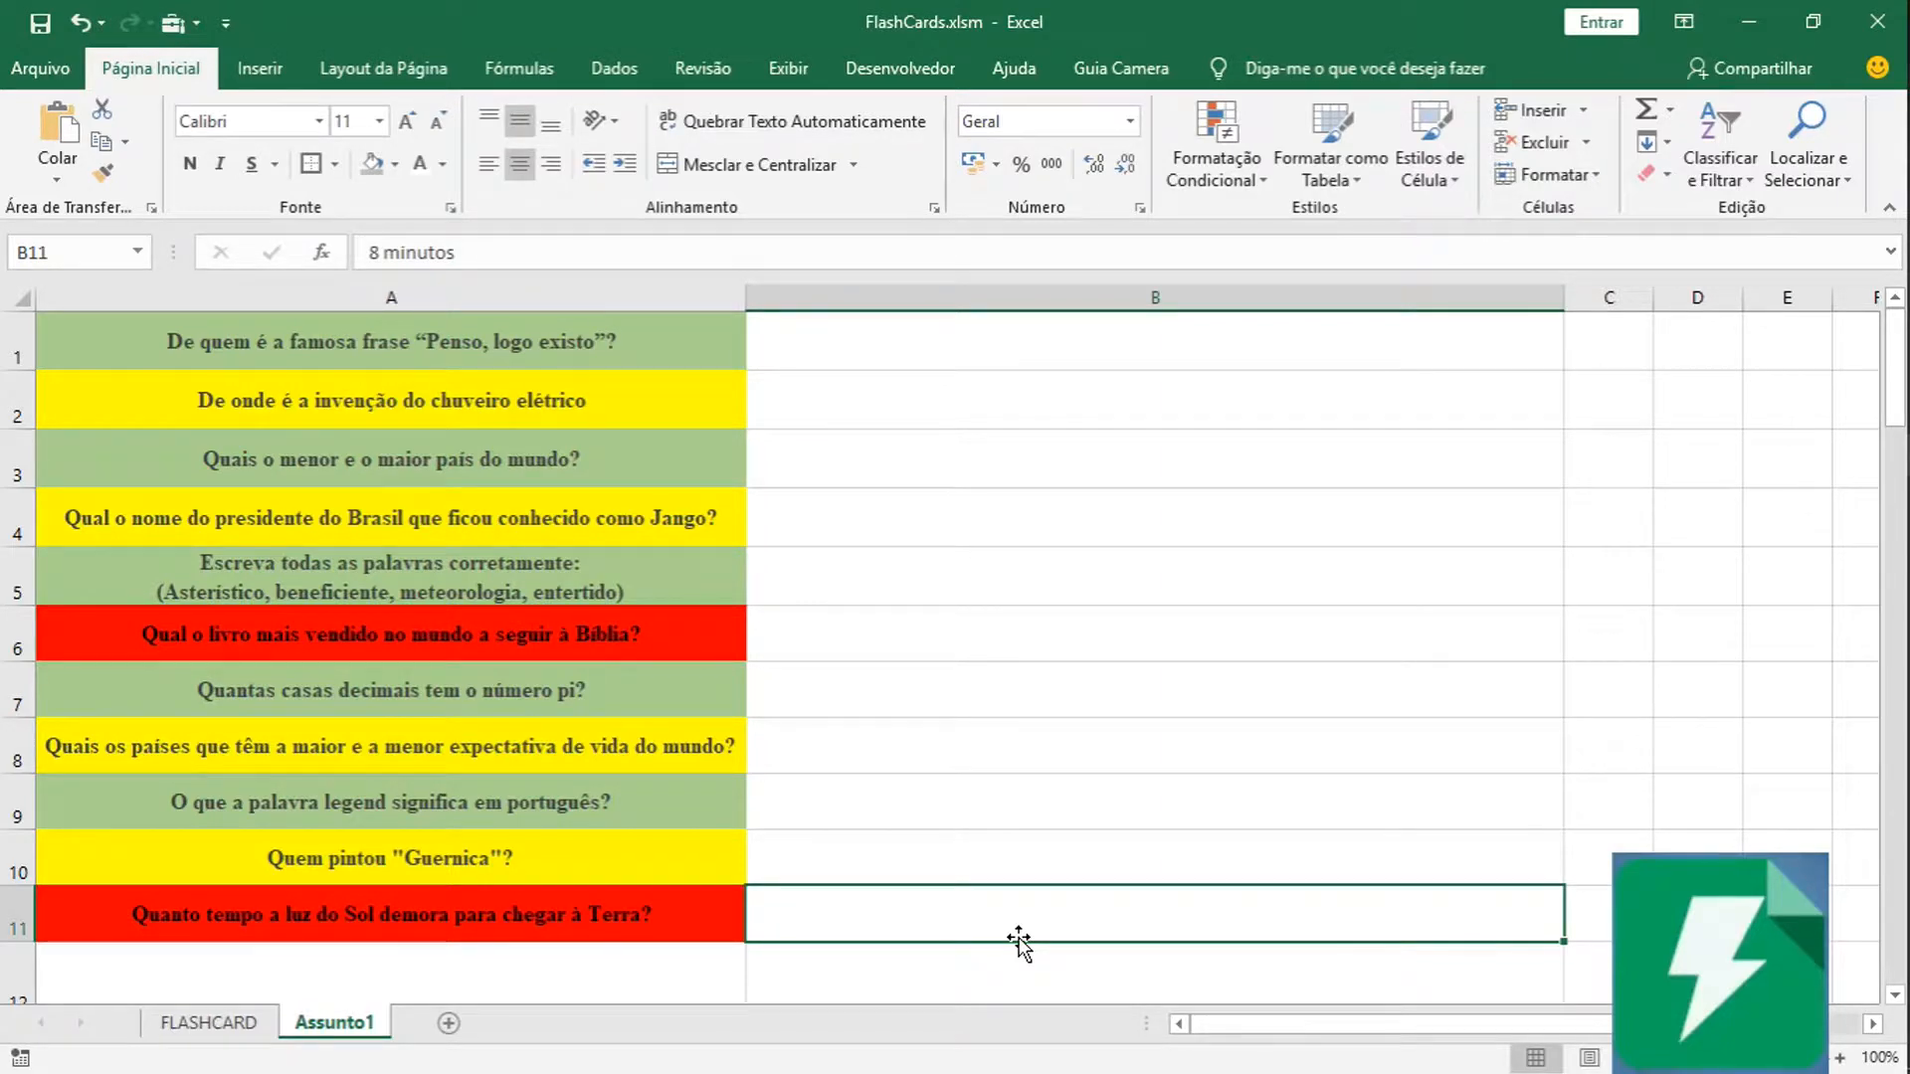
# Check the hidden answers stored in column B, from row 11 up to row 2.
pyautogui.press('Up')
pyautogui.press('Up')
pyautogui.press('Up')
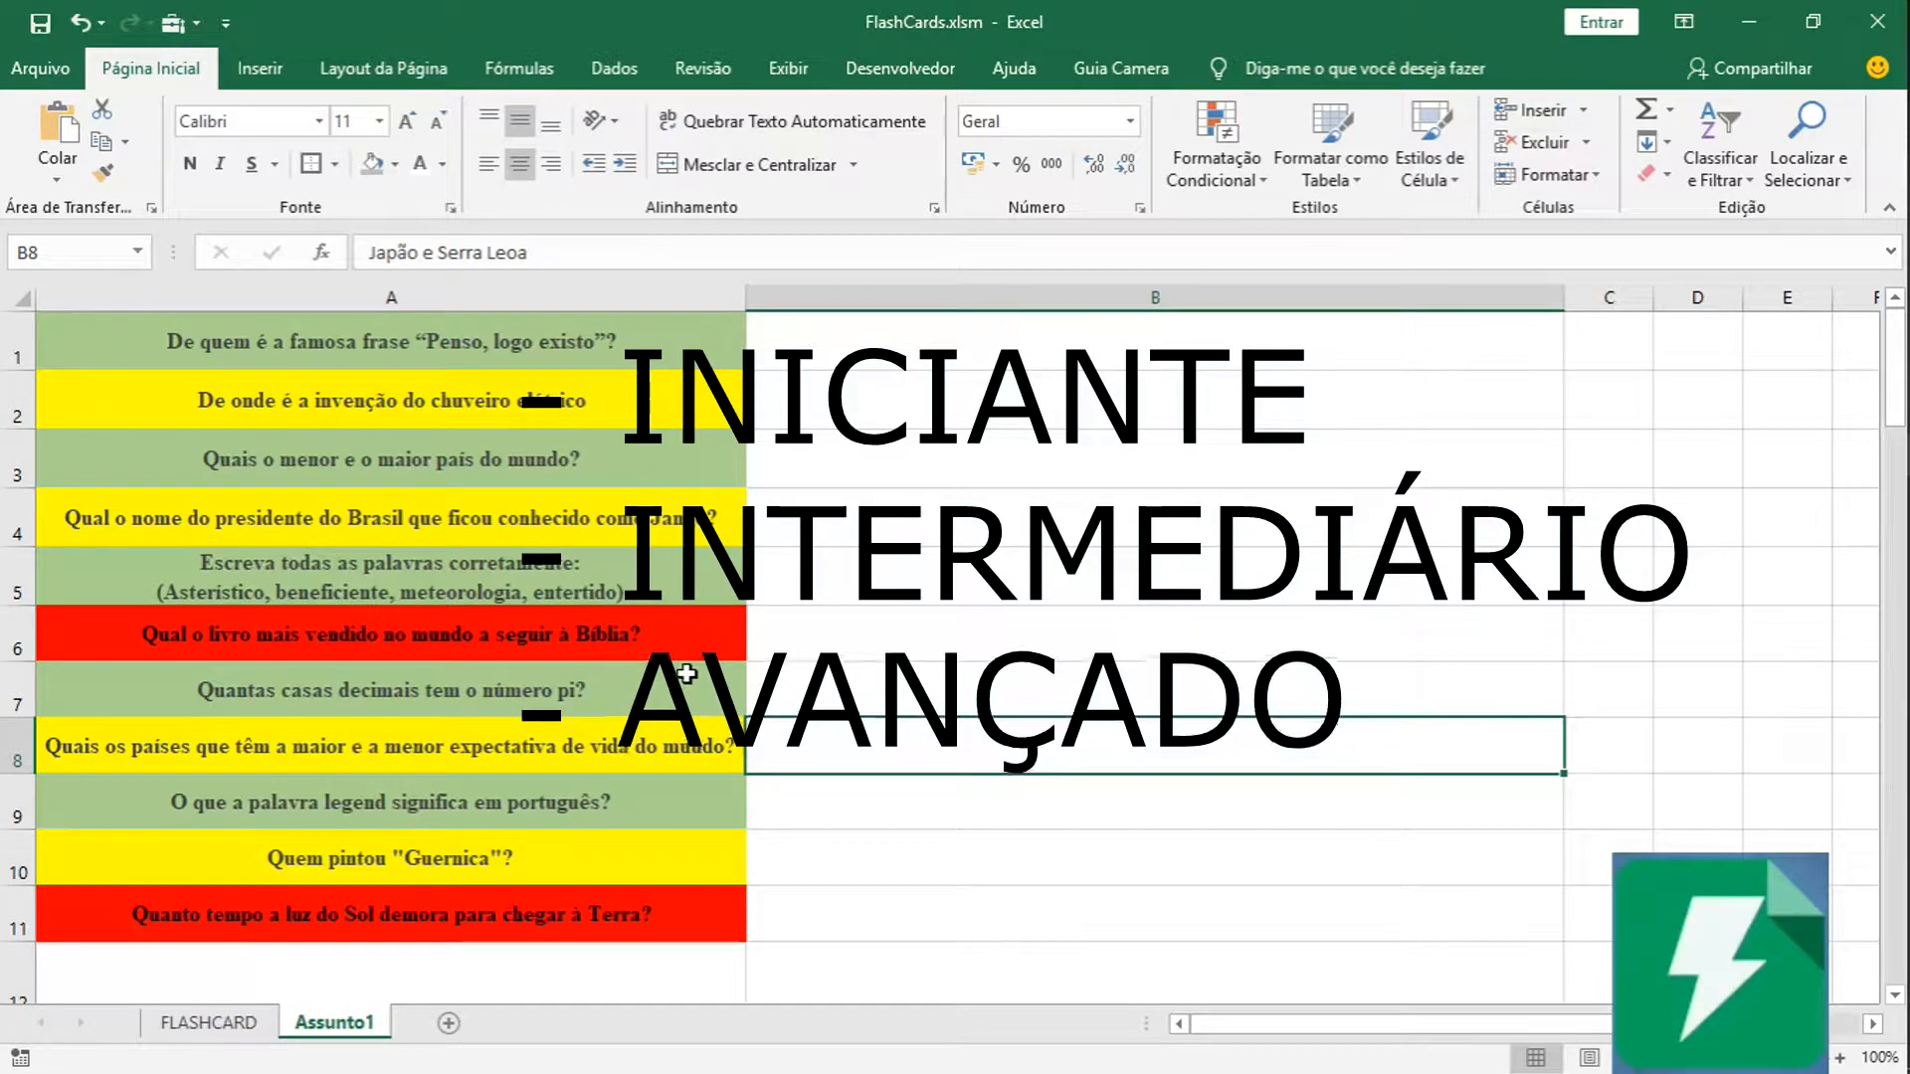
pyautogui.click(940, 567)
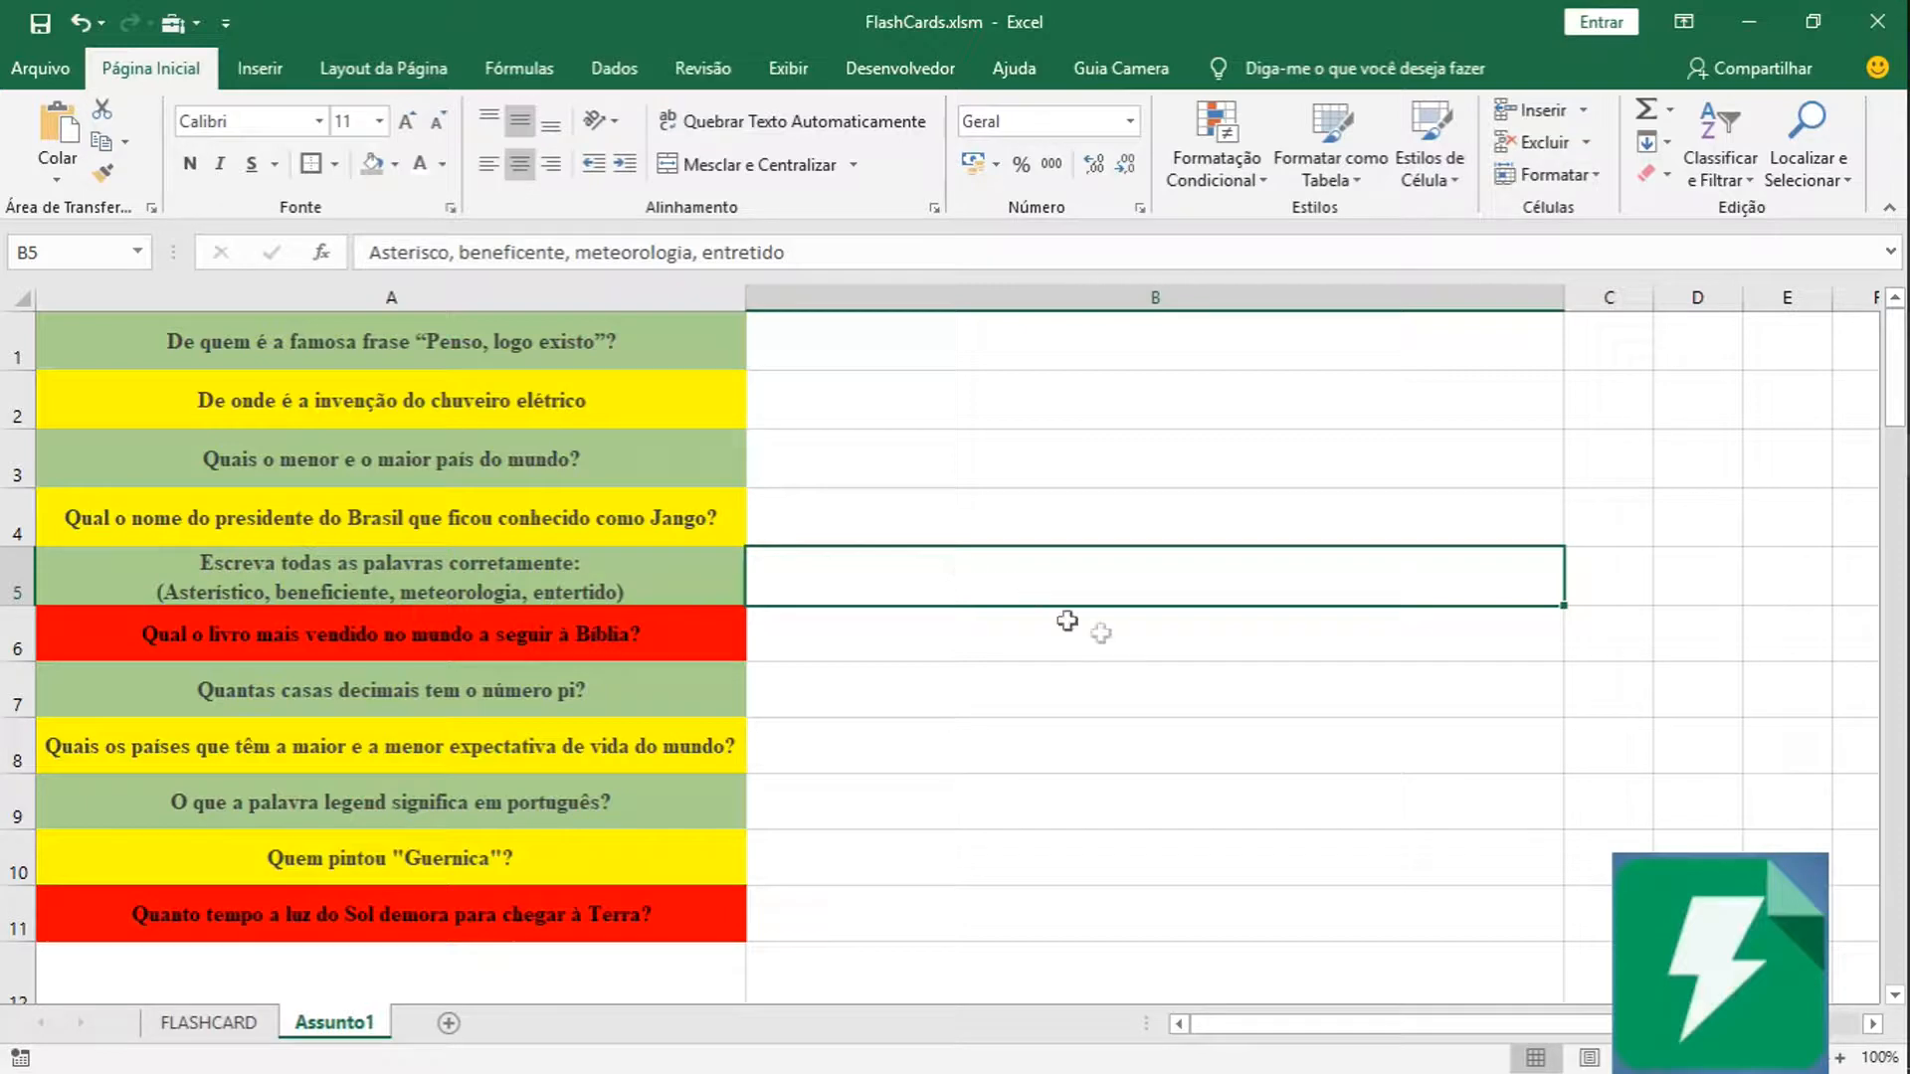
pyautogui.click(1083, 497)
pyautogui.click(1023, 388)
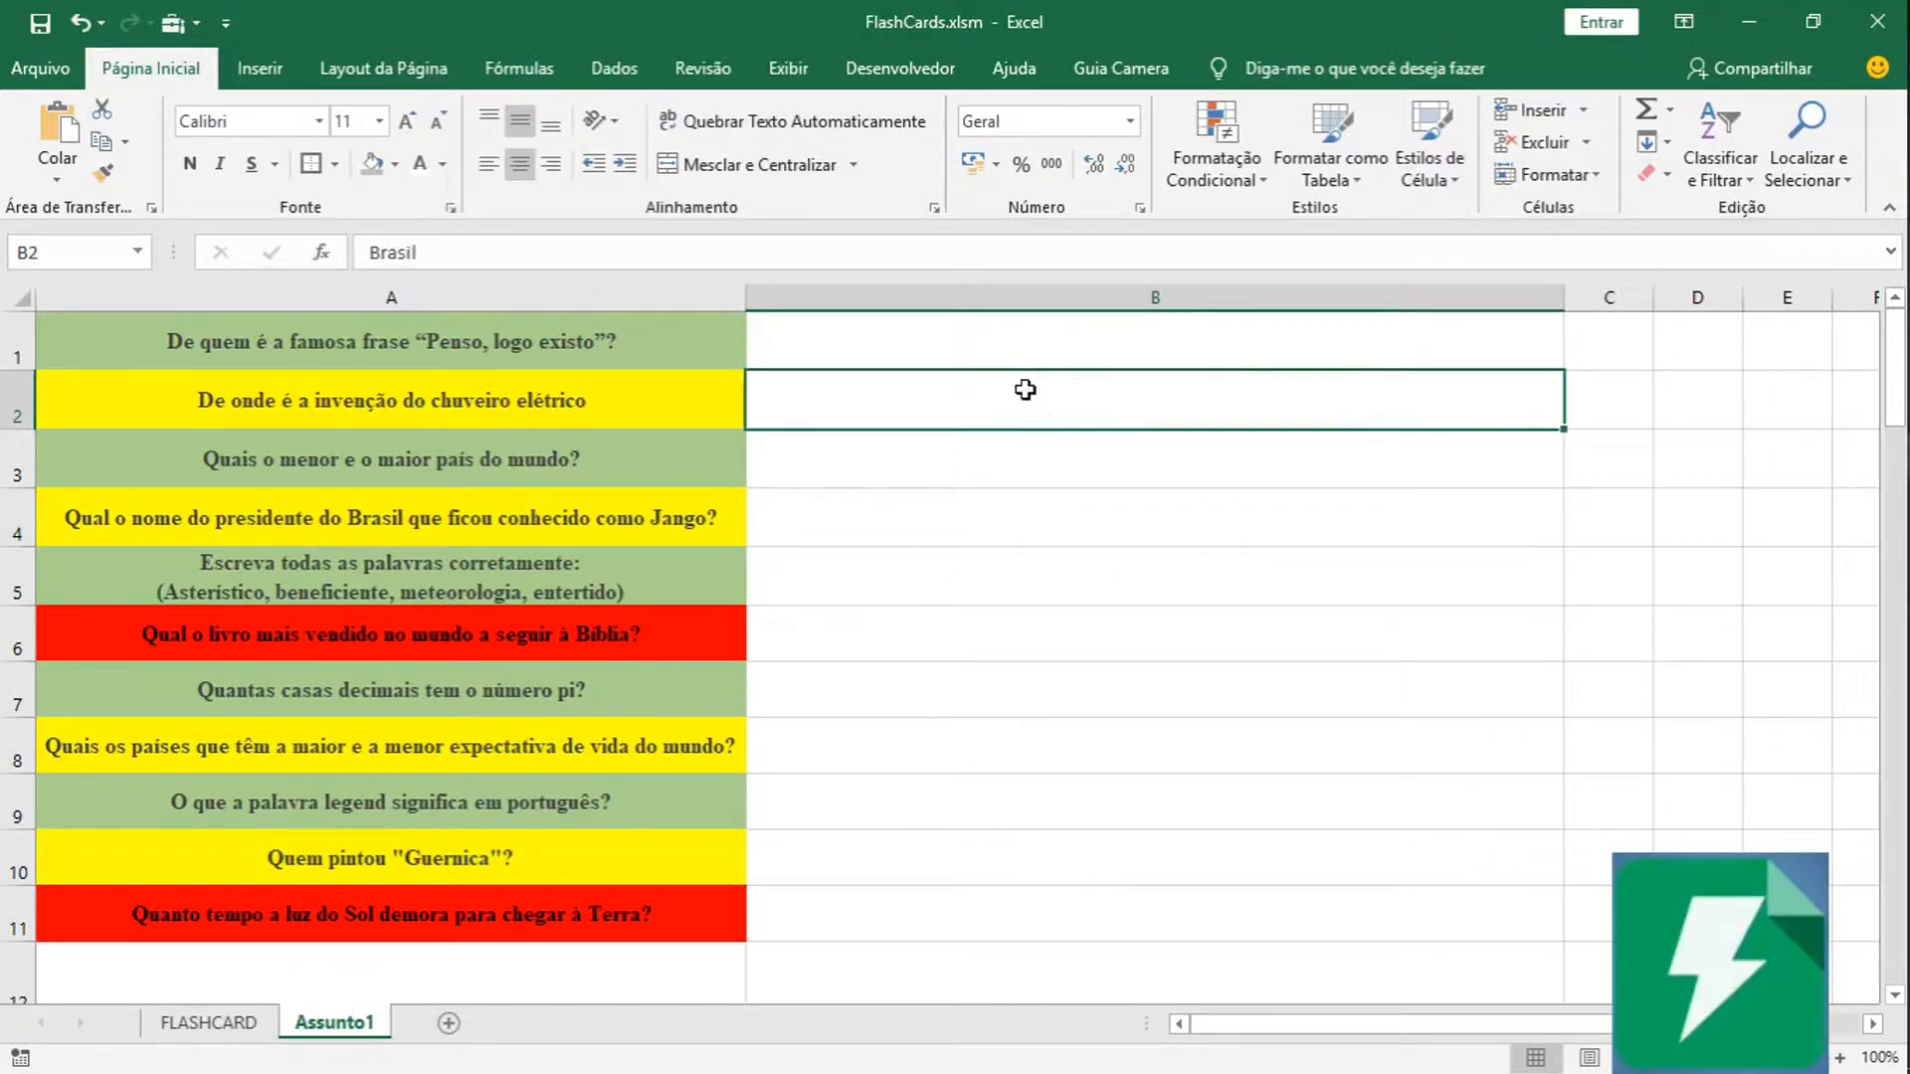
# Go through the colour-coded questions in column A, rows 1 to 11, examining their green, yellow and red fills.
pyautogui.click(711, 589)
pyautogui.scroll(-2, 637, 766)
pyautogui.scroll(2, 603, 845)
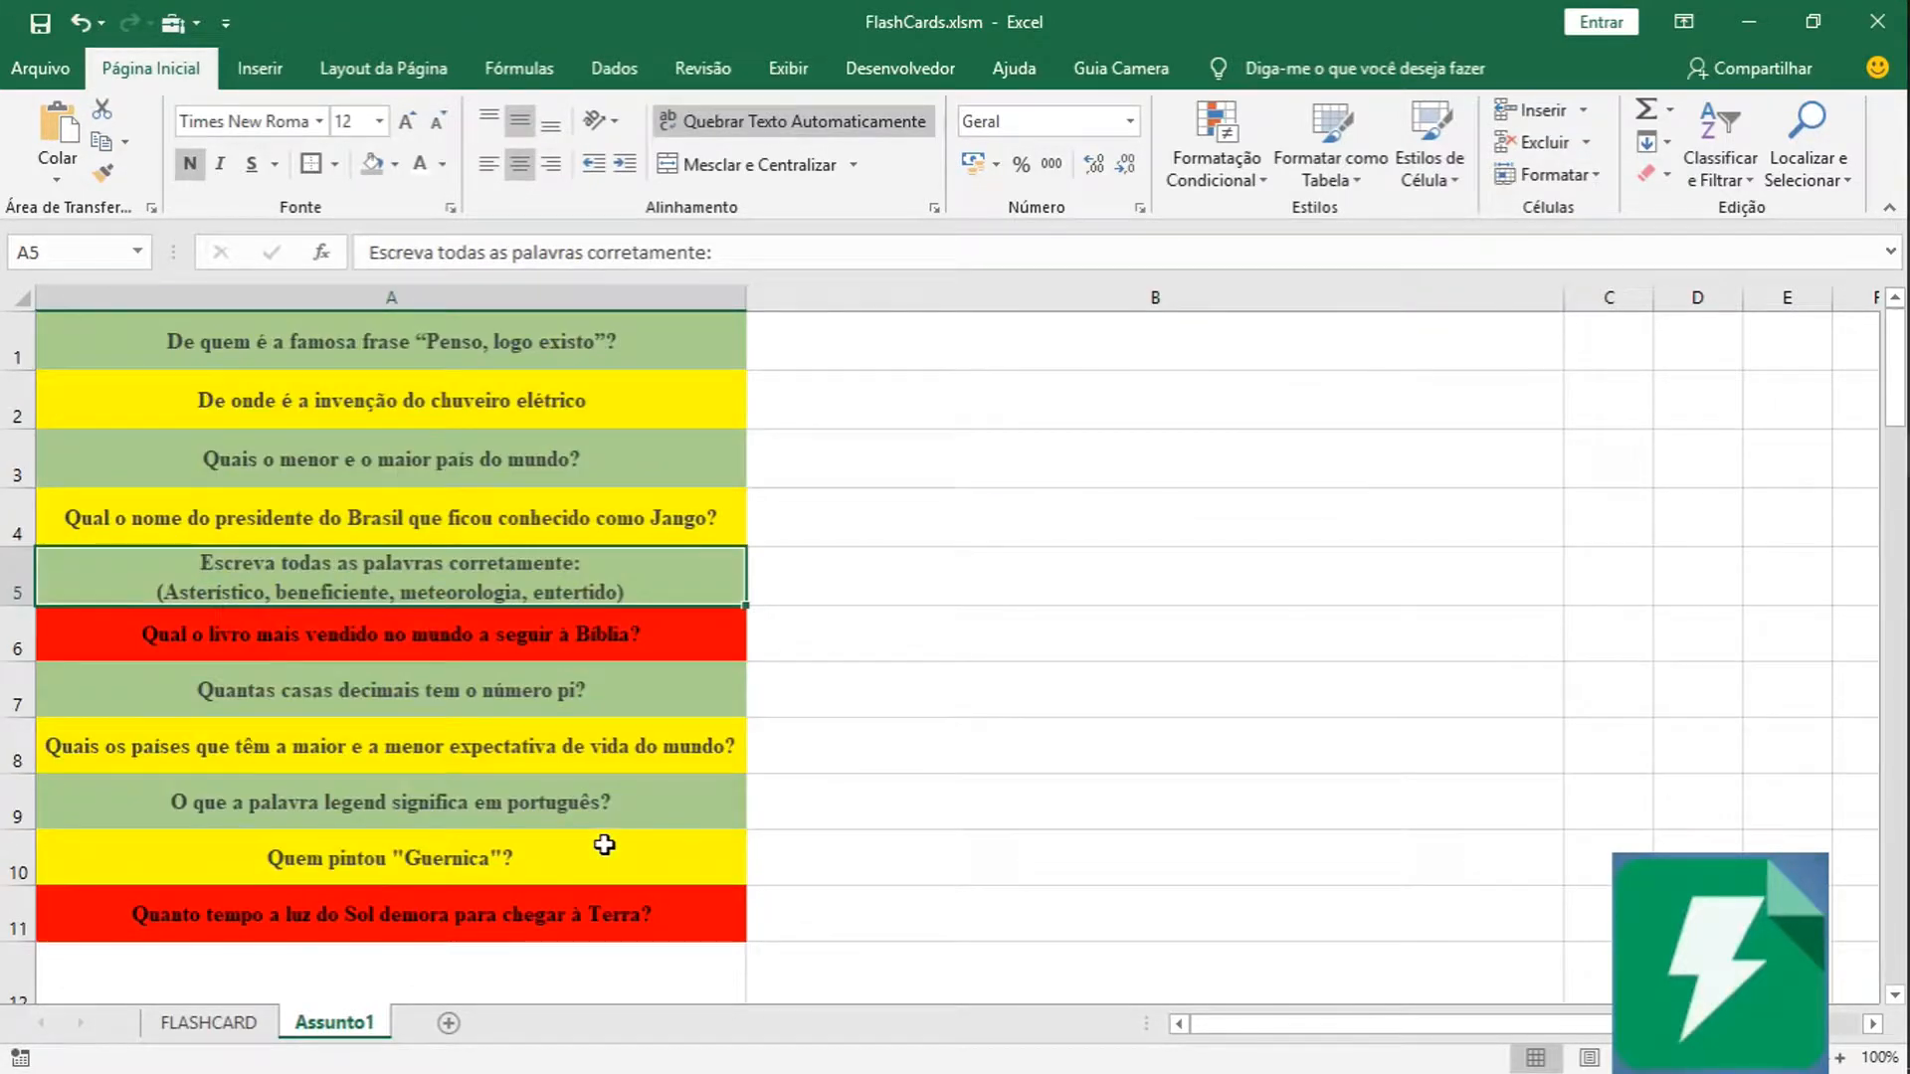
pyautogui.click(354, 340)
pyautogui.click(571, 475)
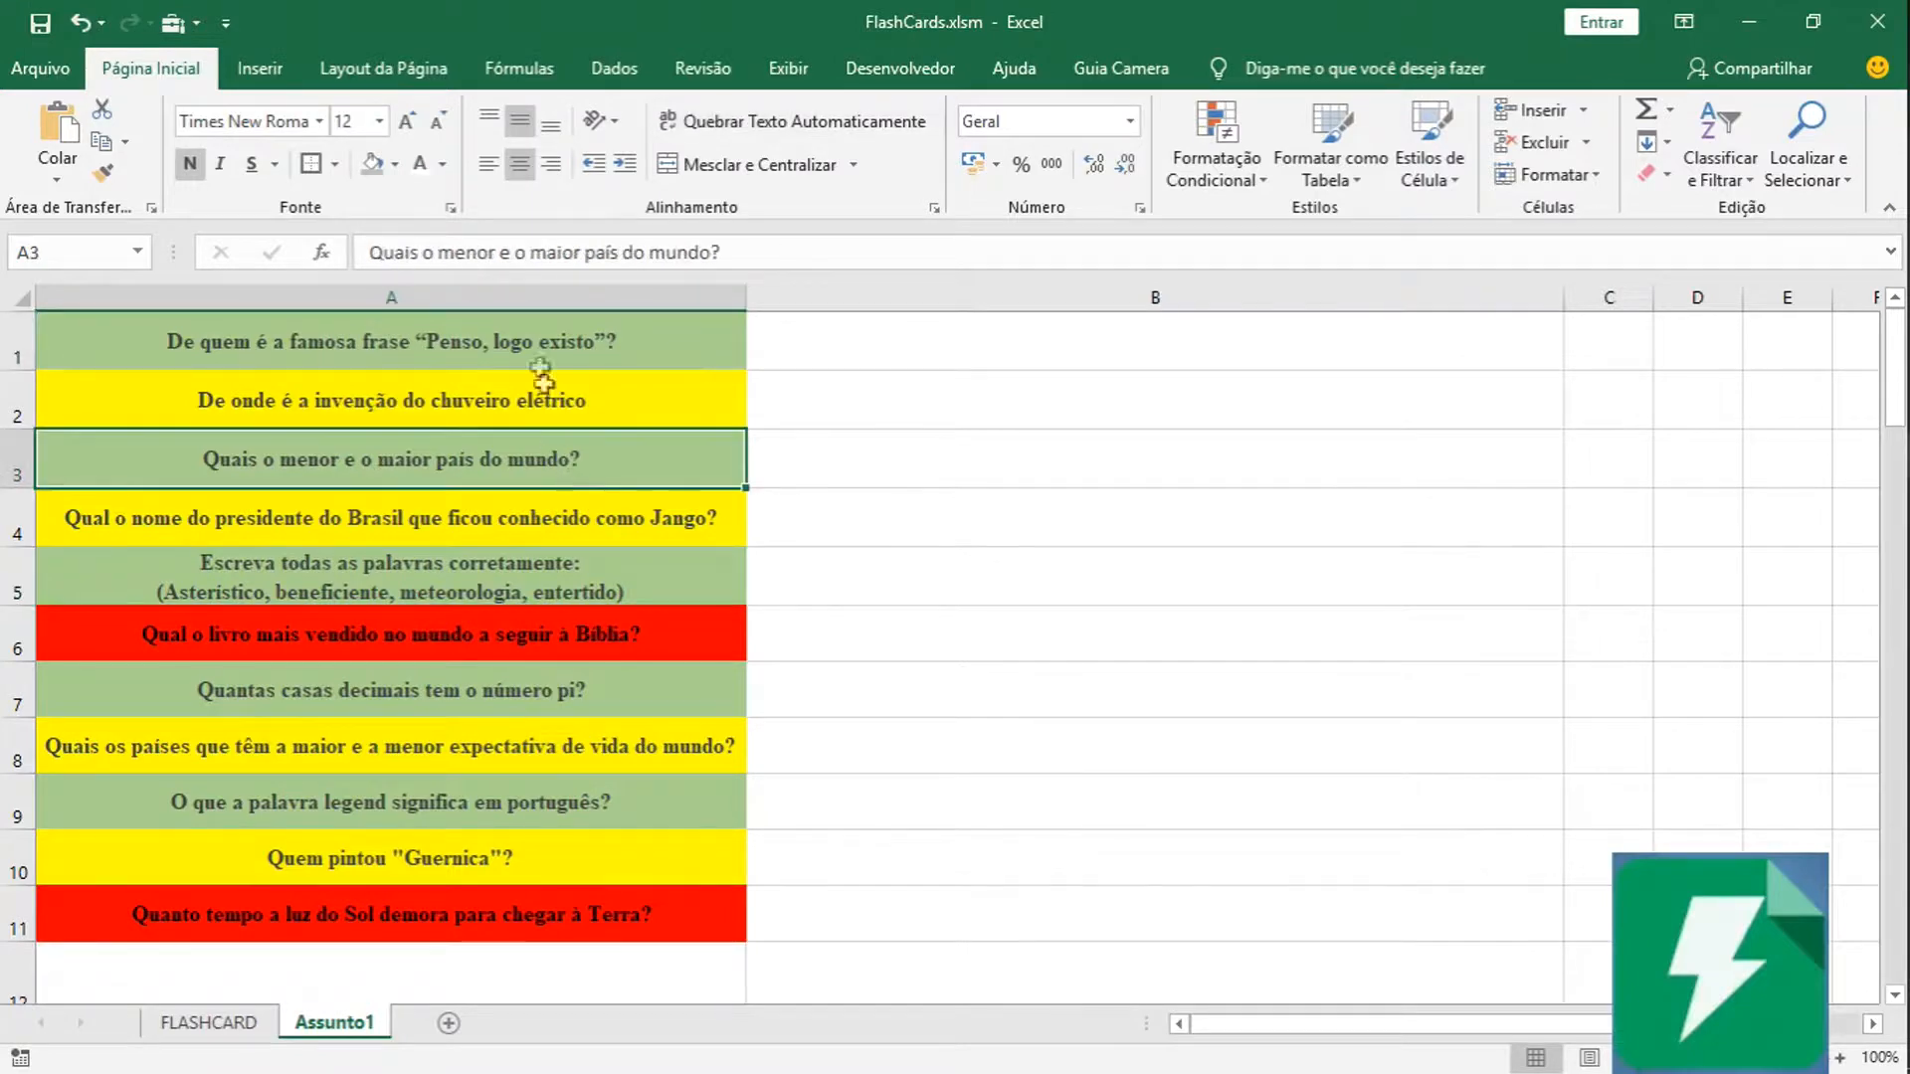
pyautogui.click(542, 360)
pyautogui.click(532, 463)
pyautogui.click(504, 528)
pyautogui.click(531, 619)
pyautogui.click(520, 582)
pyautogui.click(507, 637)
pyautogui.click(497, 702)
pyautogui.click(482, 741)
pyautogui.click(491, 797)
pyautogui.click(474, 863)
pyautogui.click(484, 908)
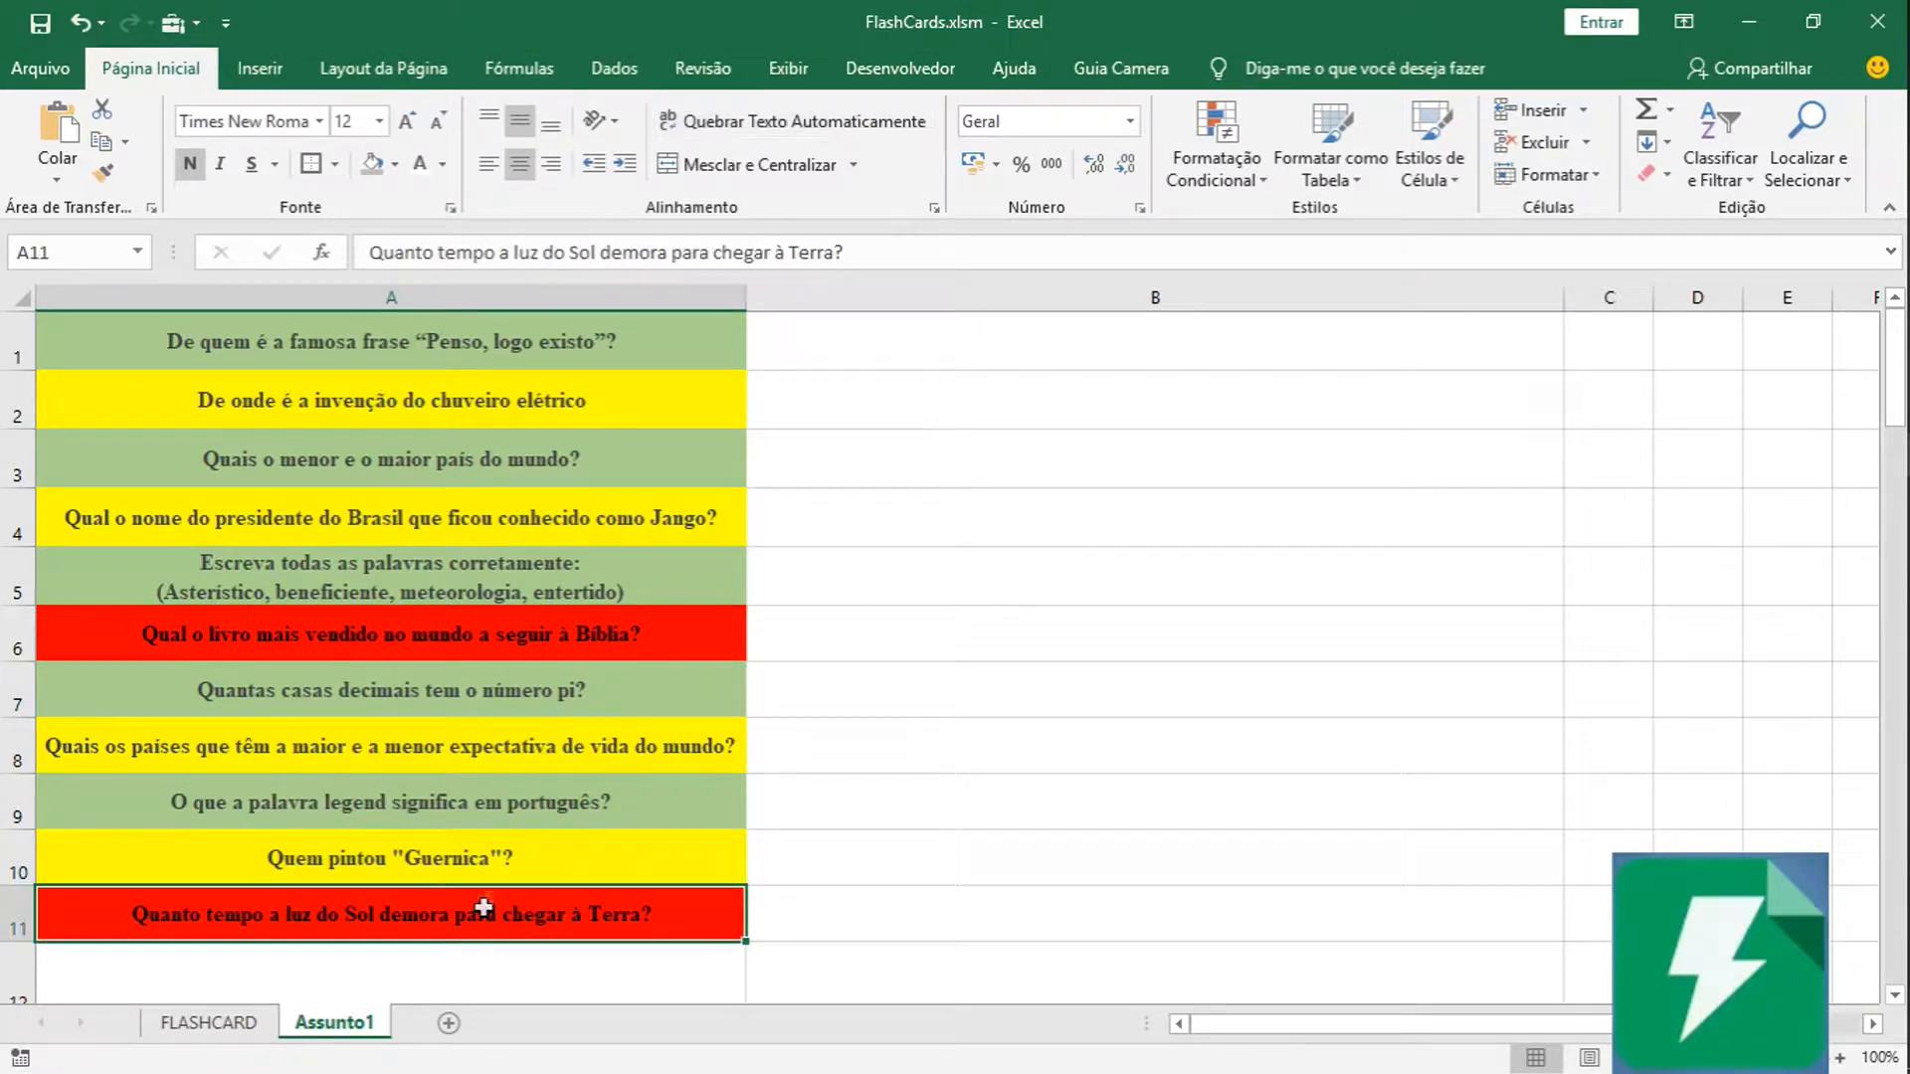
pyautogui.click(515, 341)
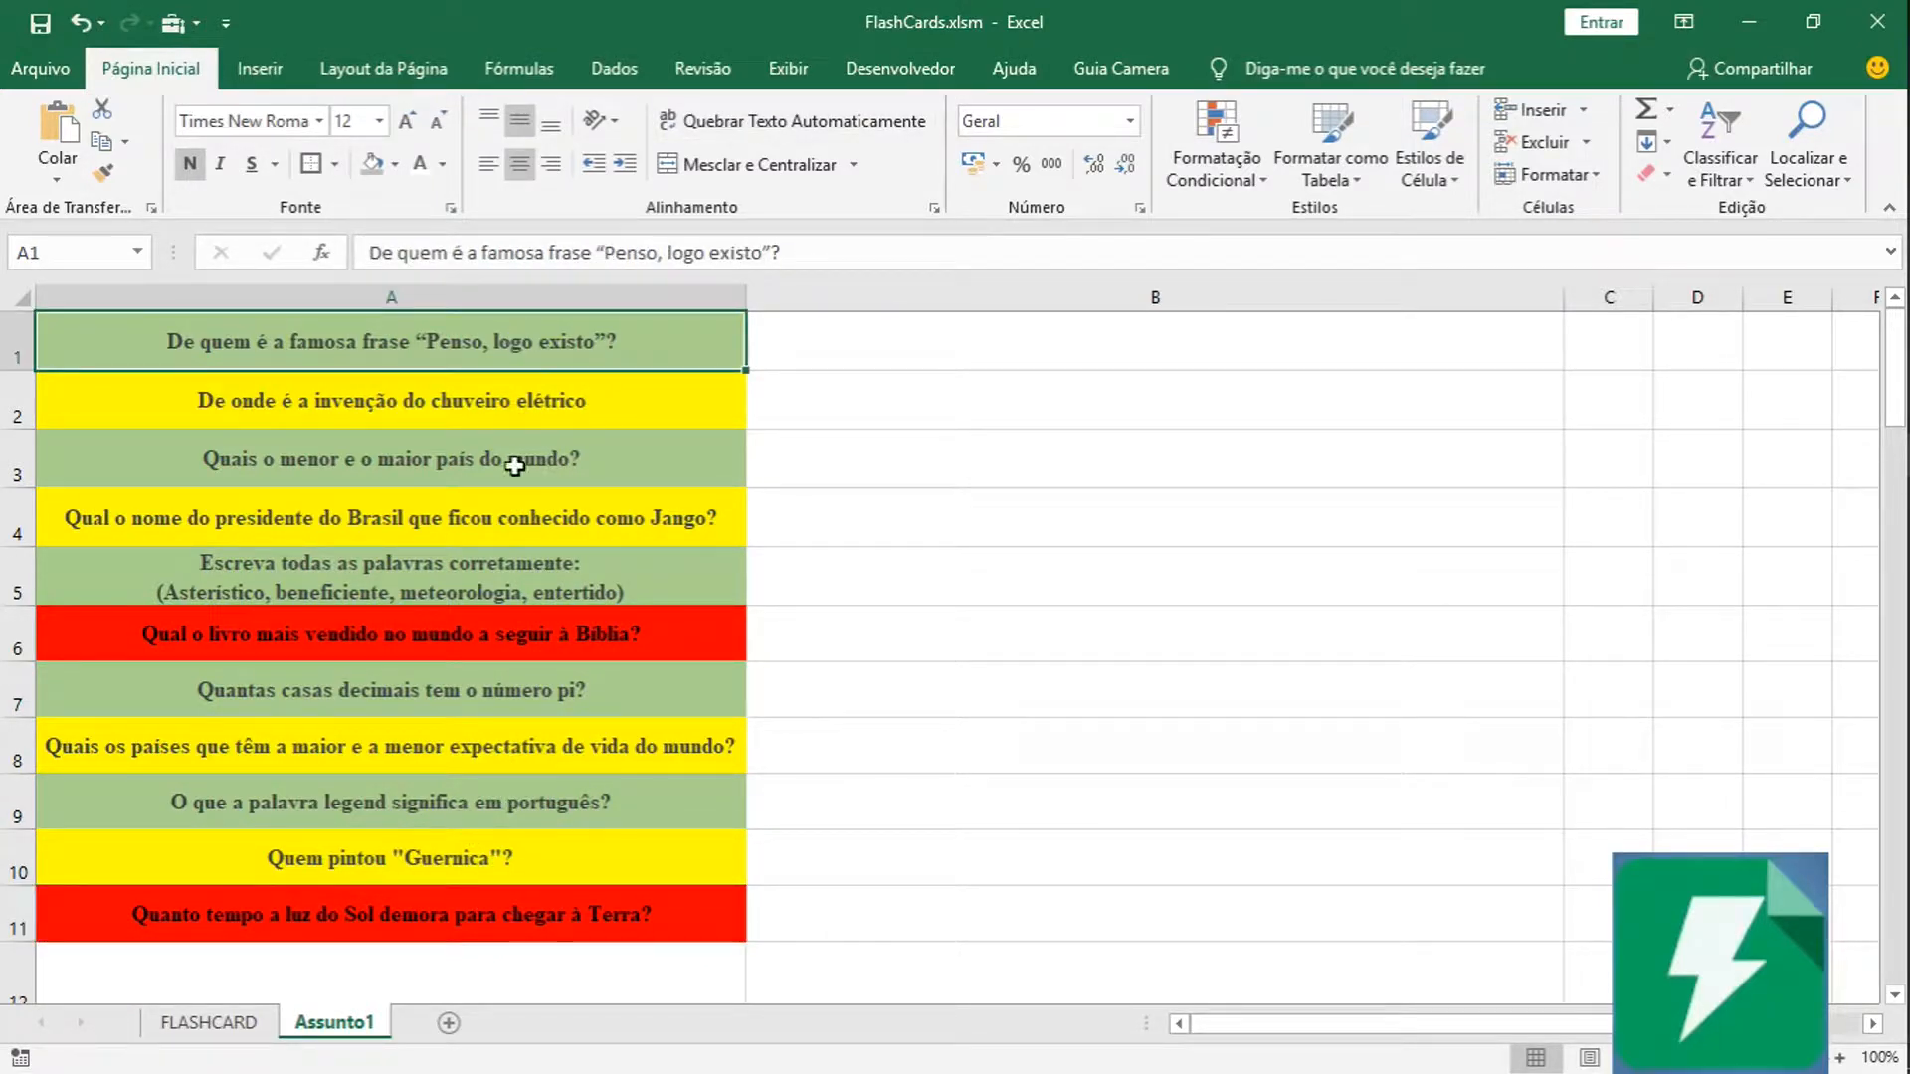
pyautogui.click(493, 416)
pyautogui.click(491, 503)
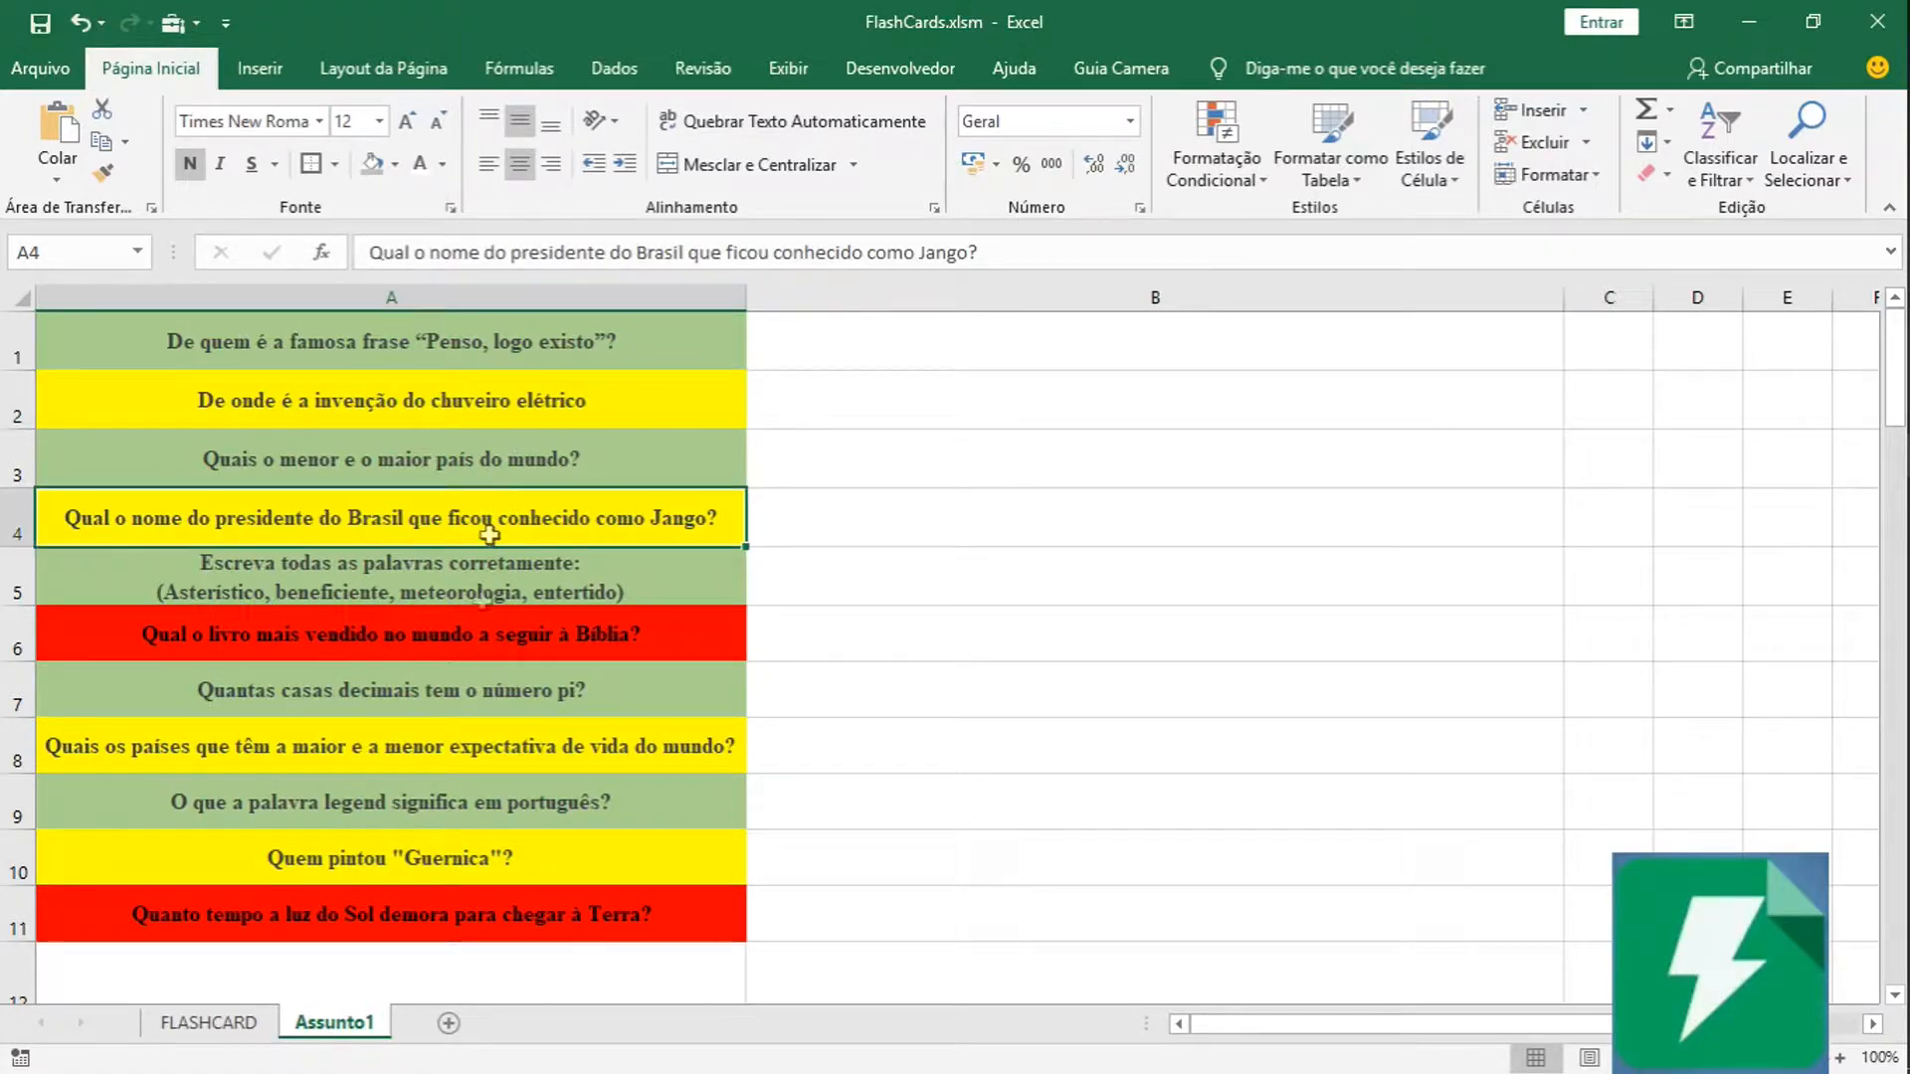
pyautogui.rightClick(358, 1025)
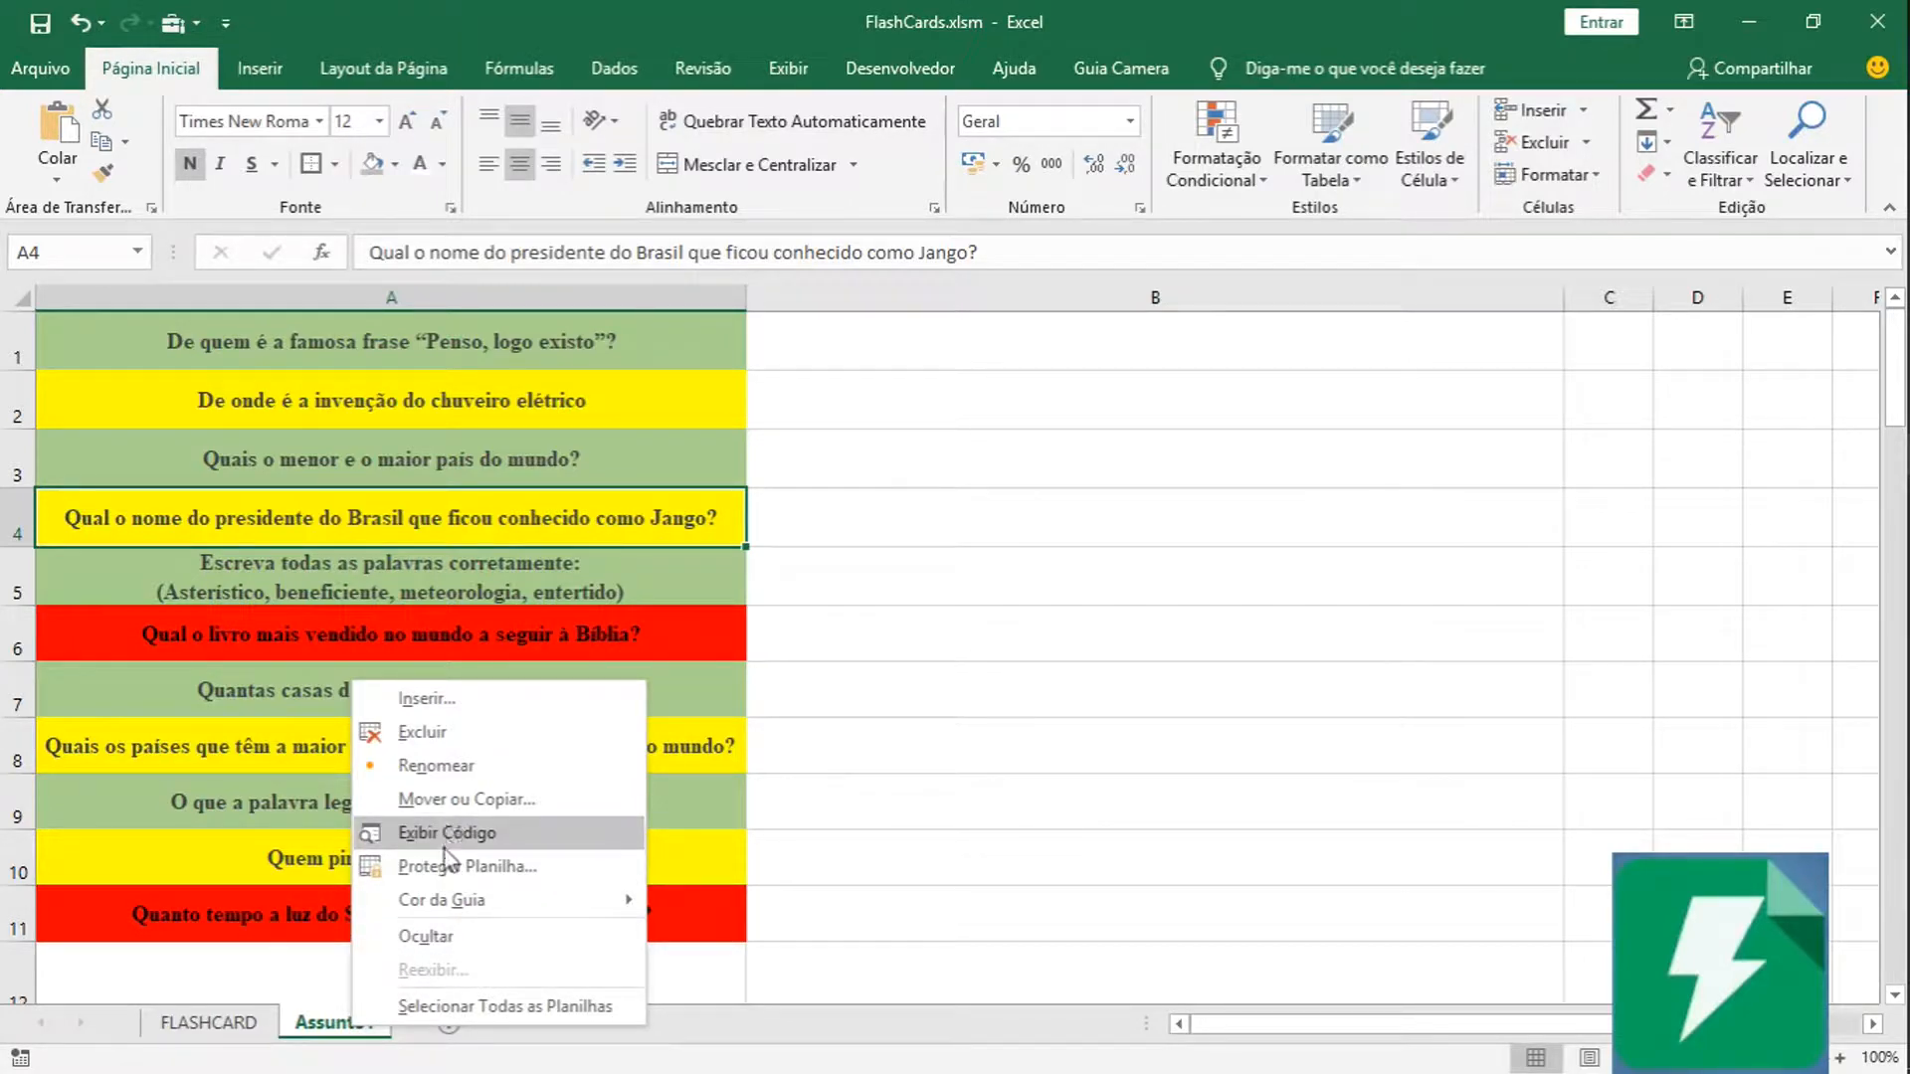
pyautogui.click(378, 537)
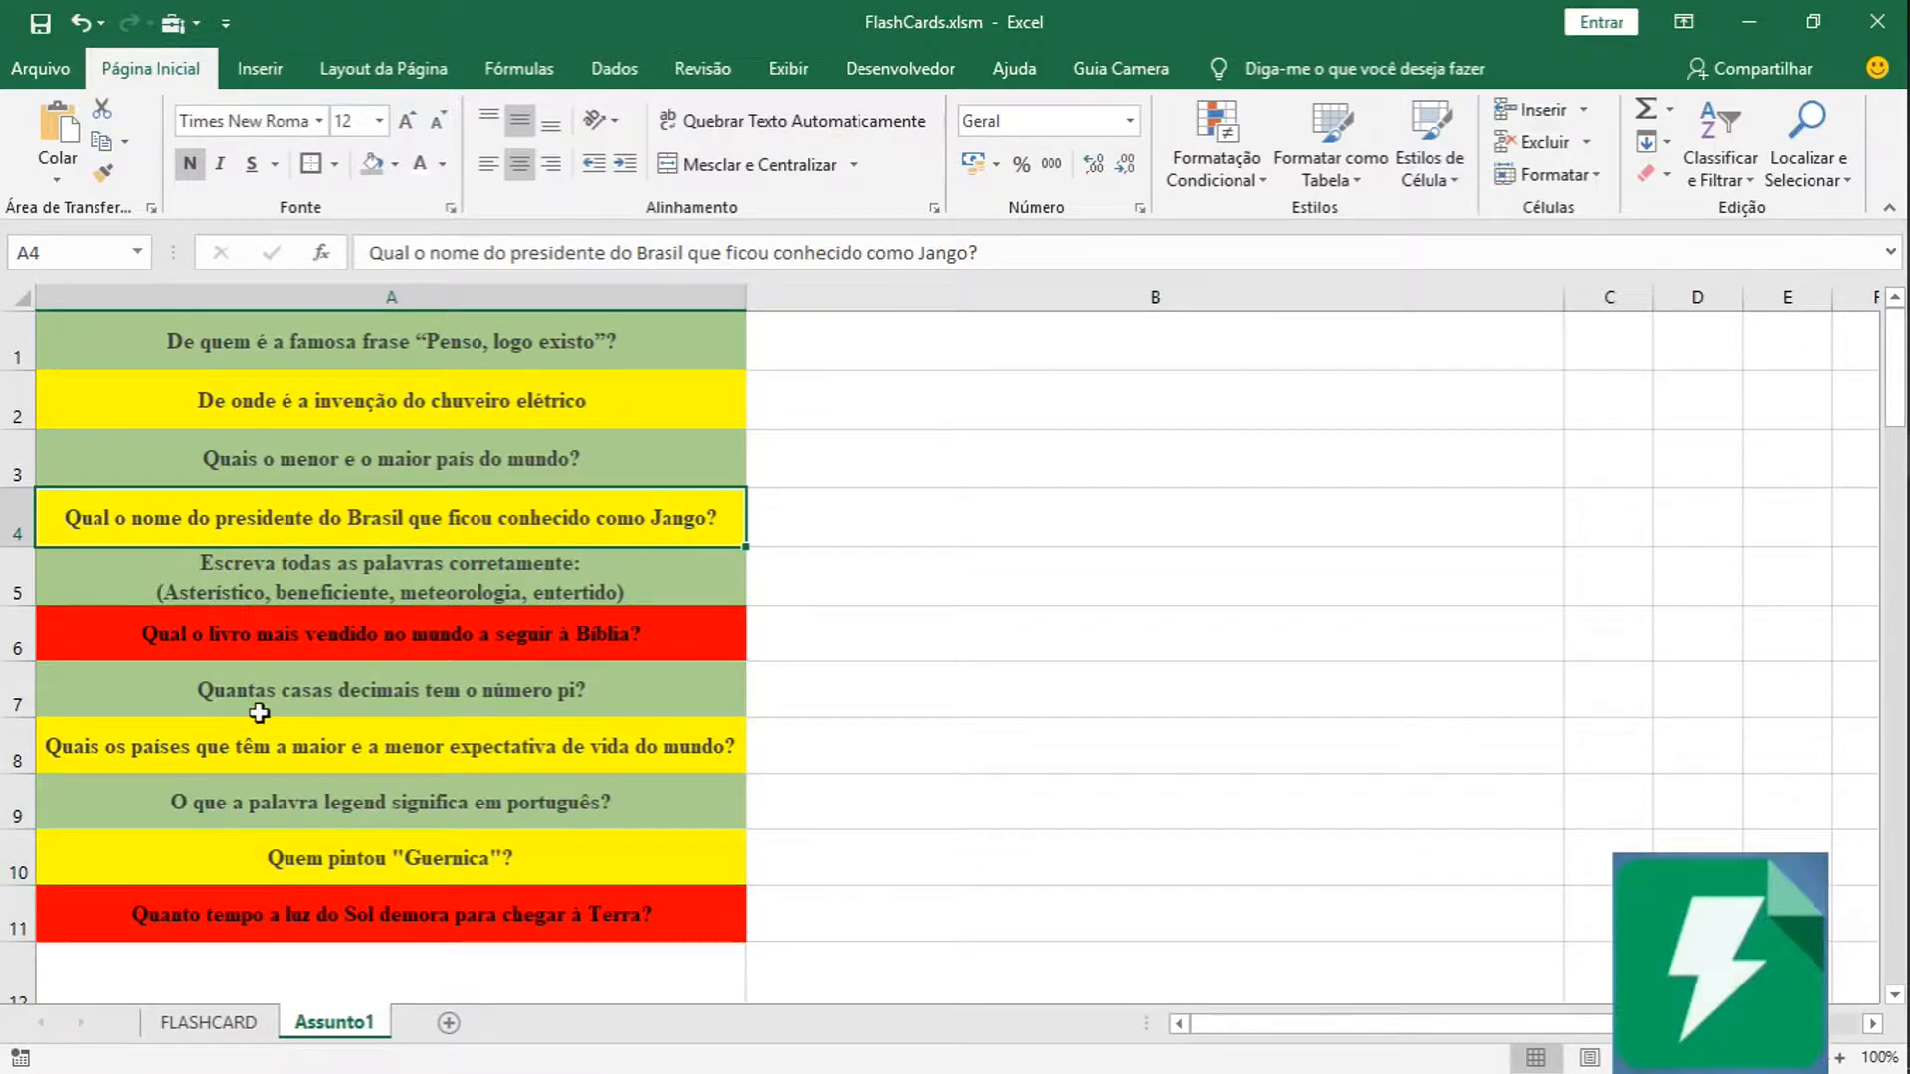
pyautogui.click(514, 388)
pyautogui.click(504, 341)
pyautogui.click(511, 567)
pyautogui.click(503, 448)
pyautogui.click(499, 364)
pyautogui.click(479, 450)
pyautogui.click(468, 522)
pyautogui.click(460, 562)
pyautogui.click(420, 692)
pyautogui.click(430, 796)
pyautogui.click(457, 726)
pyautogui.click(436, 577)
pyautogui.click(453, 687)
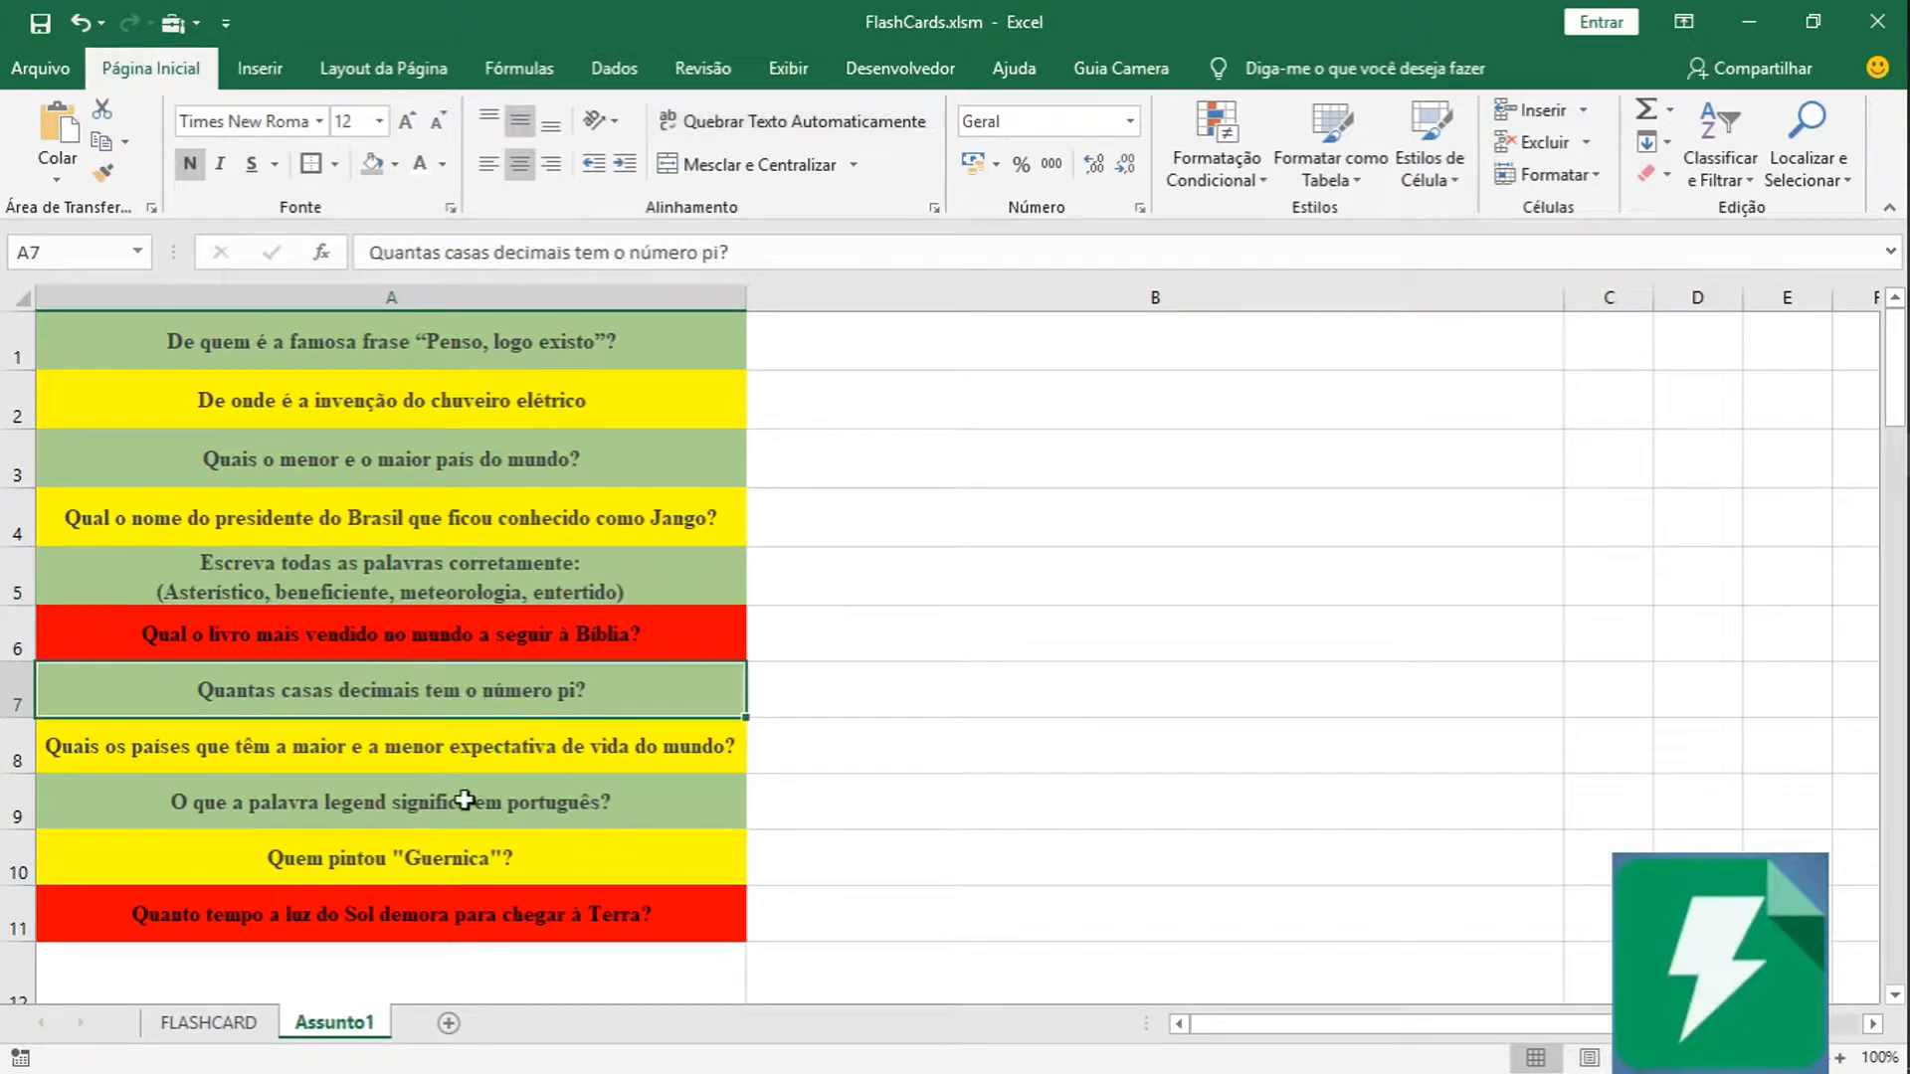
pyautogui.click(465, 793)
pyautogui.keyDown('ctrl'); pyautogui.click(517, 724); pyautogui.keyUp('ctrl')
pyautogui.keyDown('ctrl'); pyautogui.click(507, 700); pyautogui.keyUp('ctrl')
pyautogui.keyDown('ctrl'); pyautogui.click(475, 579); pyautogui.keyUp('ctrl')
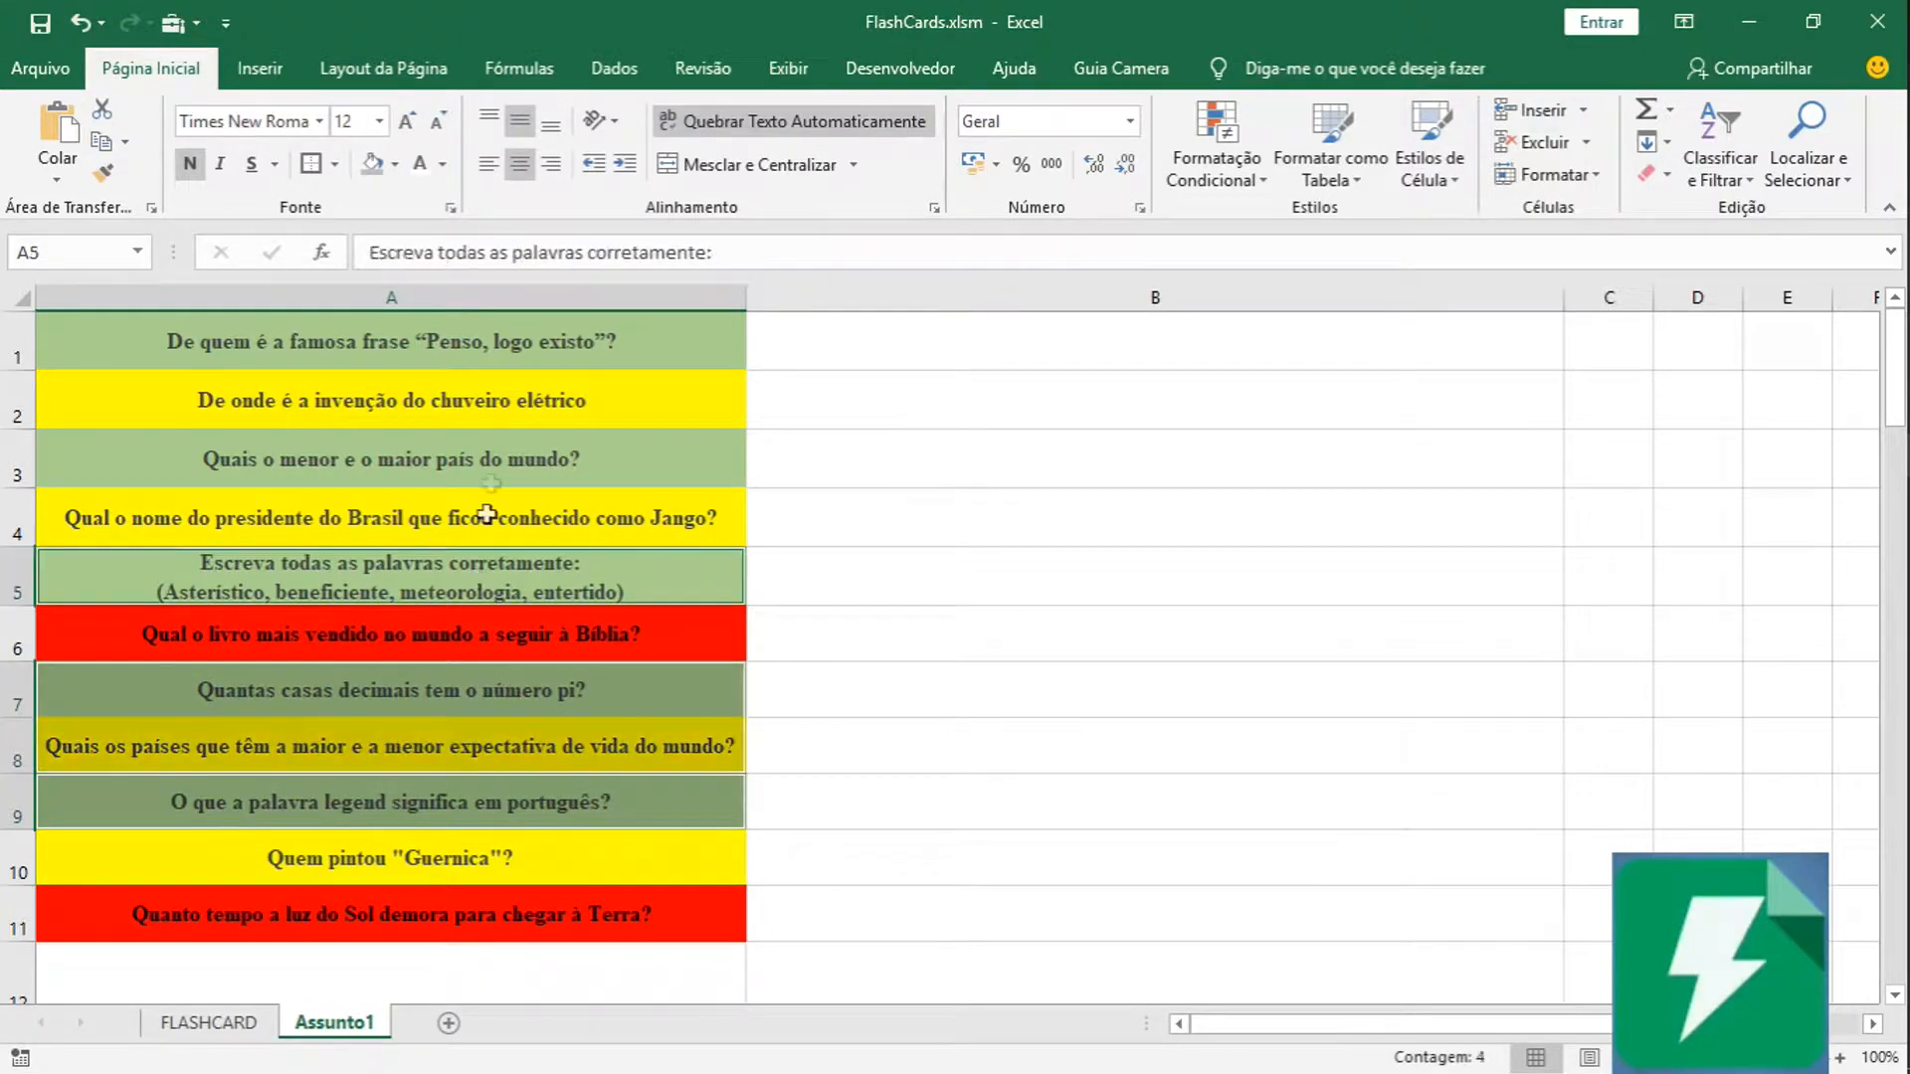
pyautogui.keyDown('ctrl'); pyautogui.click(503, 450); pyautogui.keyUp('ctrl')
pyautogui.keyDown('ctrl'); pyautogui.click(523, 354); pyautogui.keyUp('ctrl')
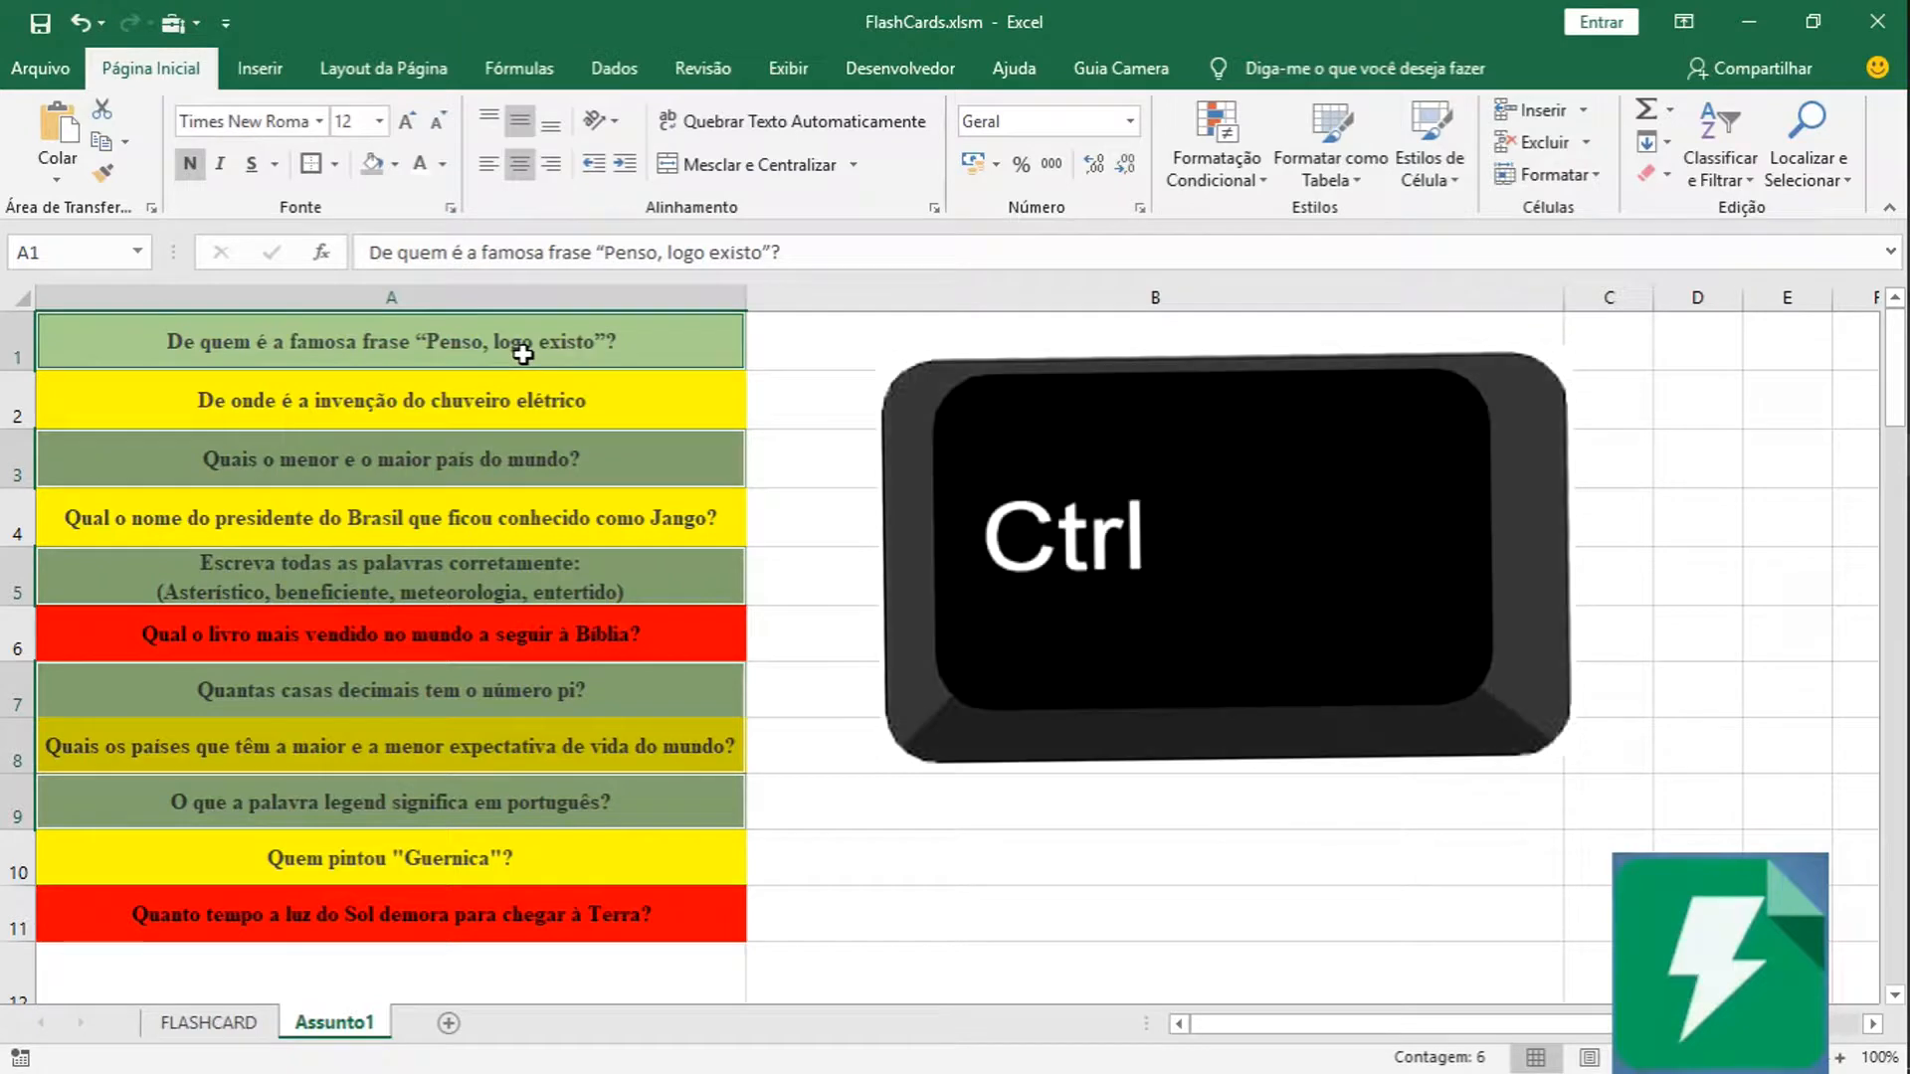
# Fill the green question cells A1, A3, A5, A7 and A9 together with a darker green theme colour.
pyautogui.click(485, 786)
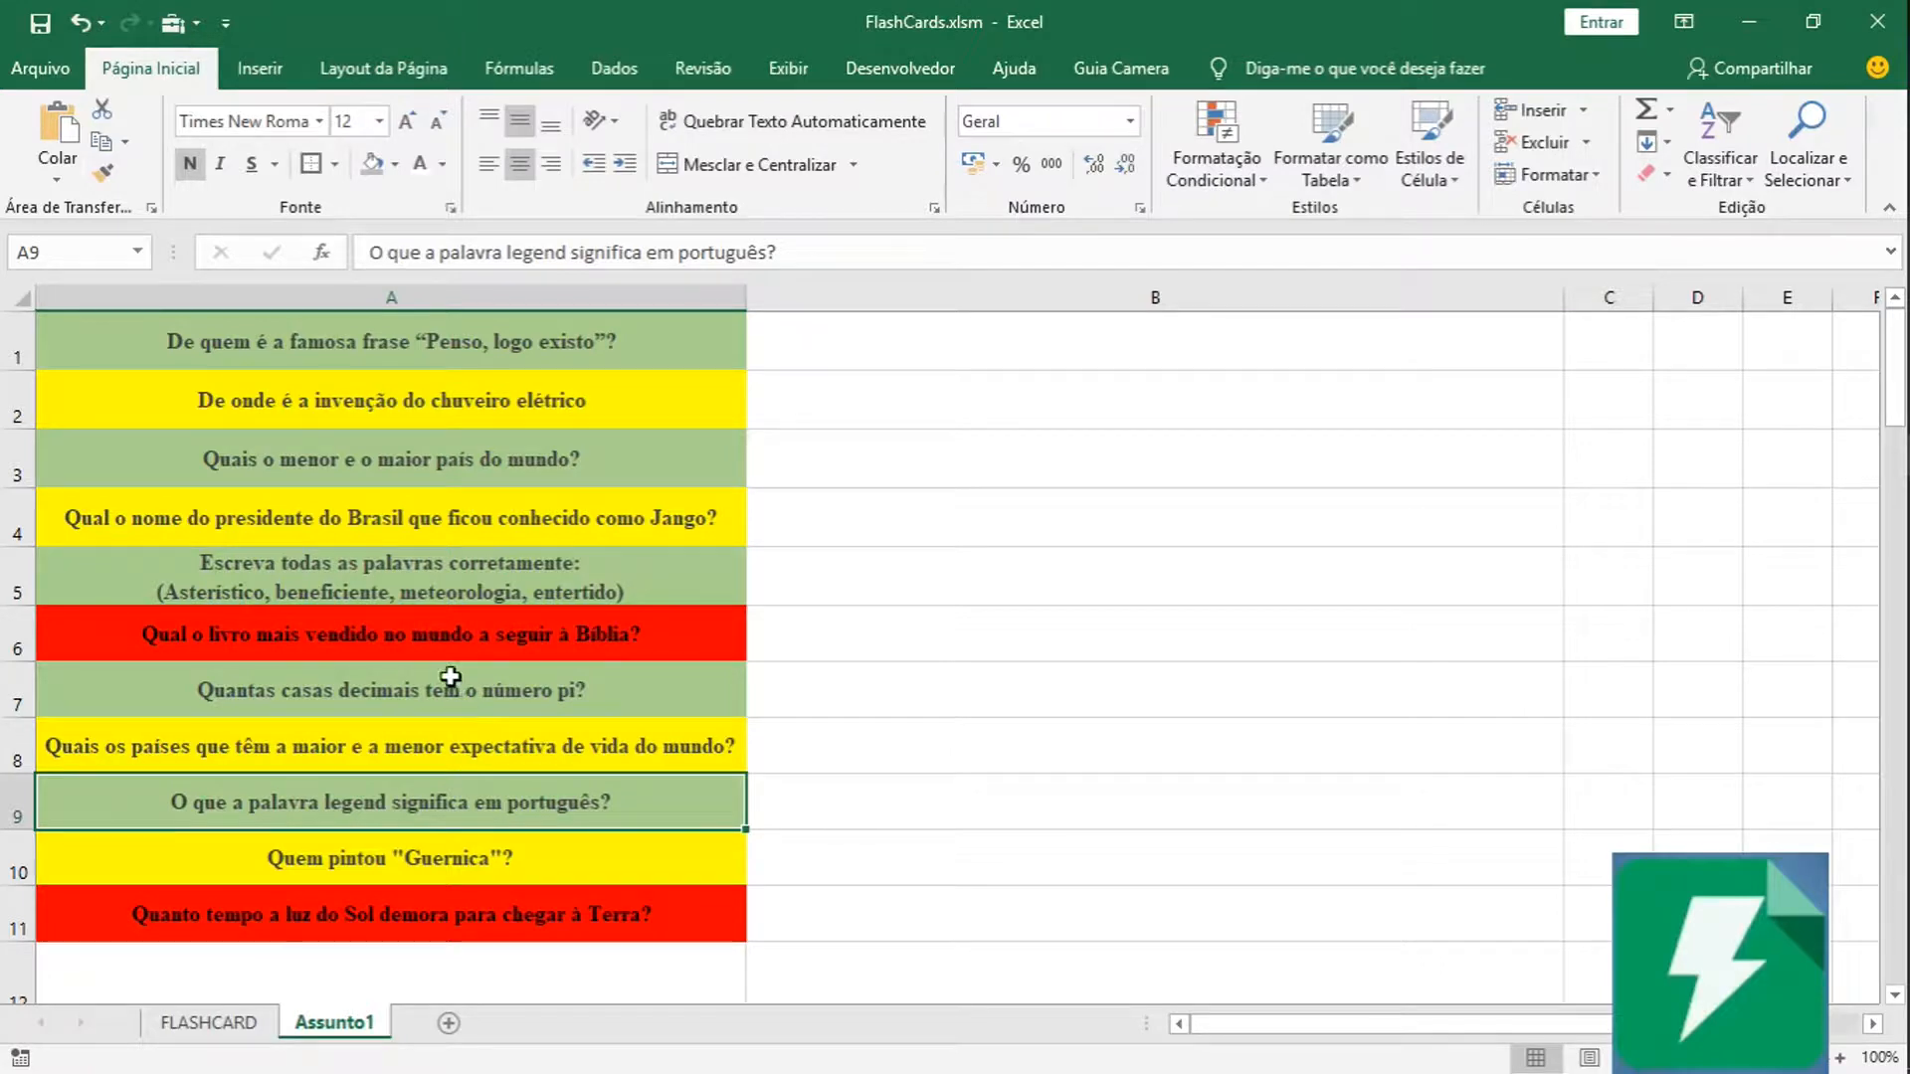
pyautogui.keyDown('ctrl'); pyautogui.click(456, 692); pyautogui.keyUp('ctrl')
pyautogui.keyDown('ctrl'); pyautogui.click(447, 582); pyautogui.keyUp('ctrl')
pyautogui.keyDown('ctrl'); pyautogui.click(478, 468); pyautogui.keyUp('ctrl')
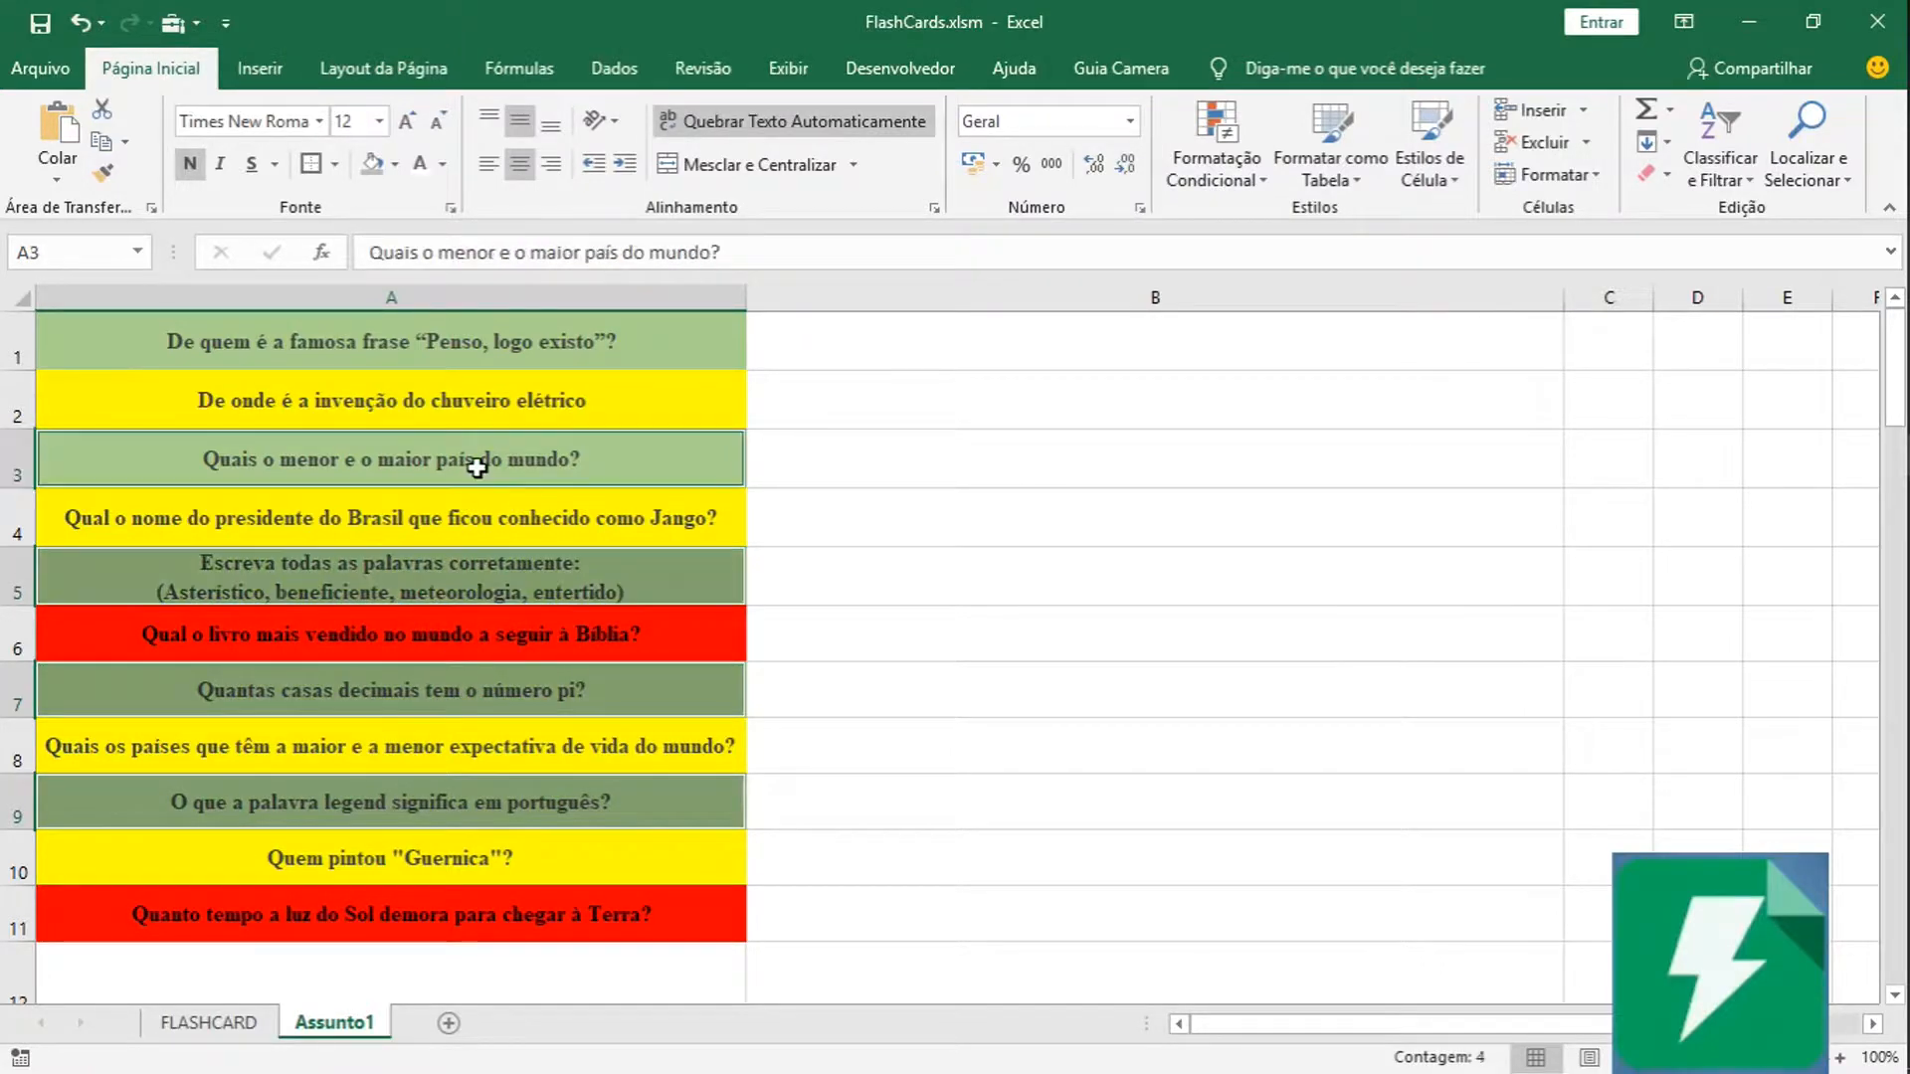
pyautogui.keyDown('ctrl'); pyautogui.click(456, 341); pyautogui.keyUp('ctrl')
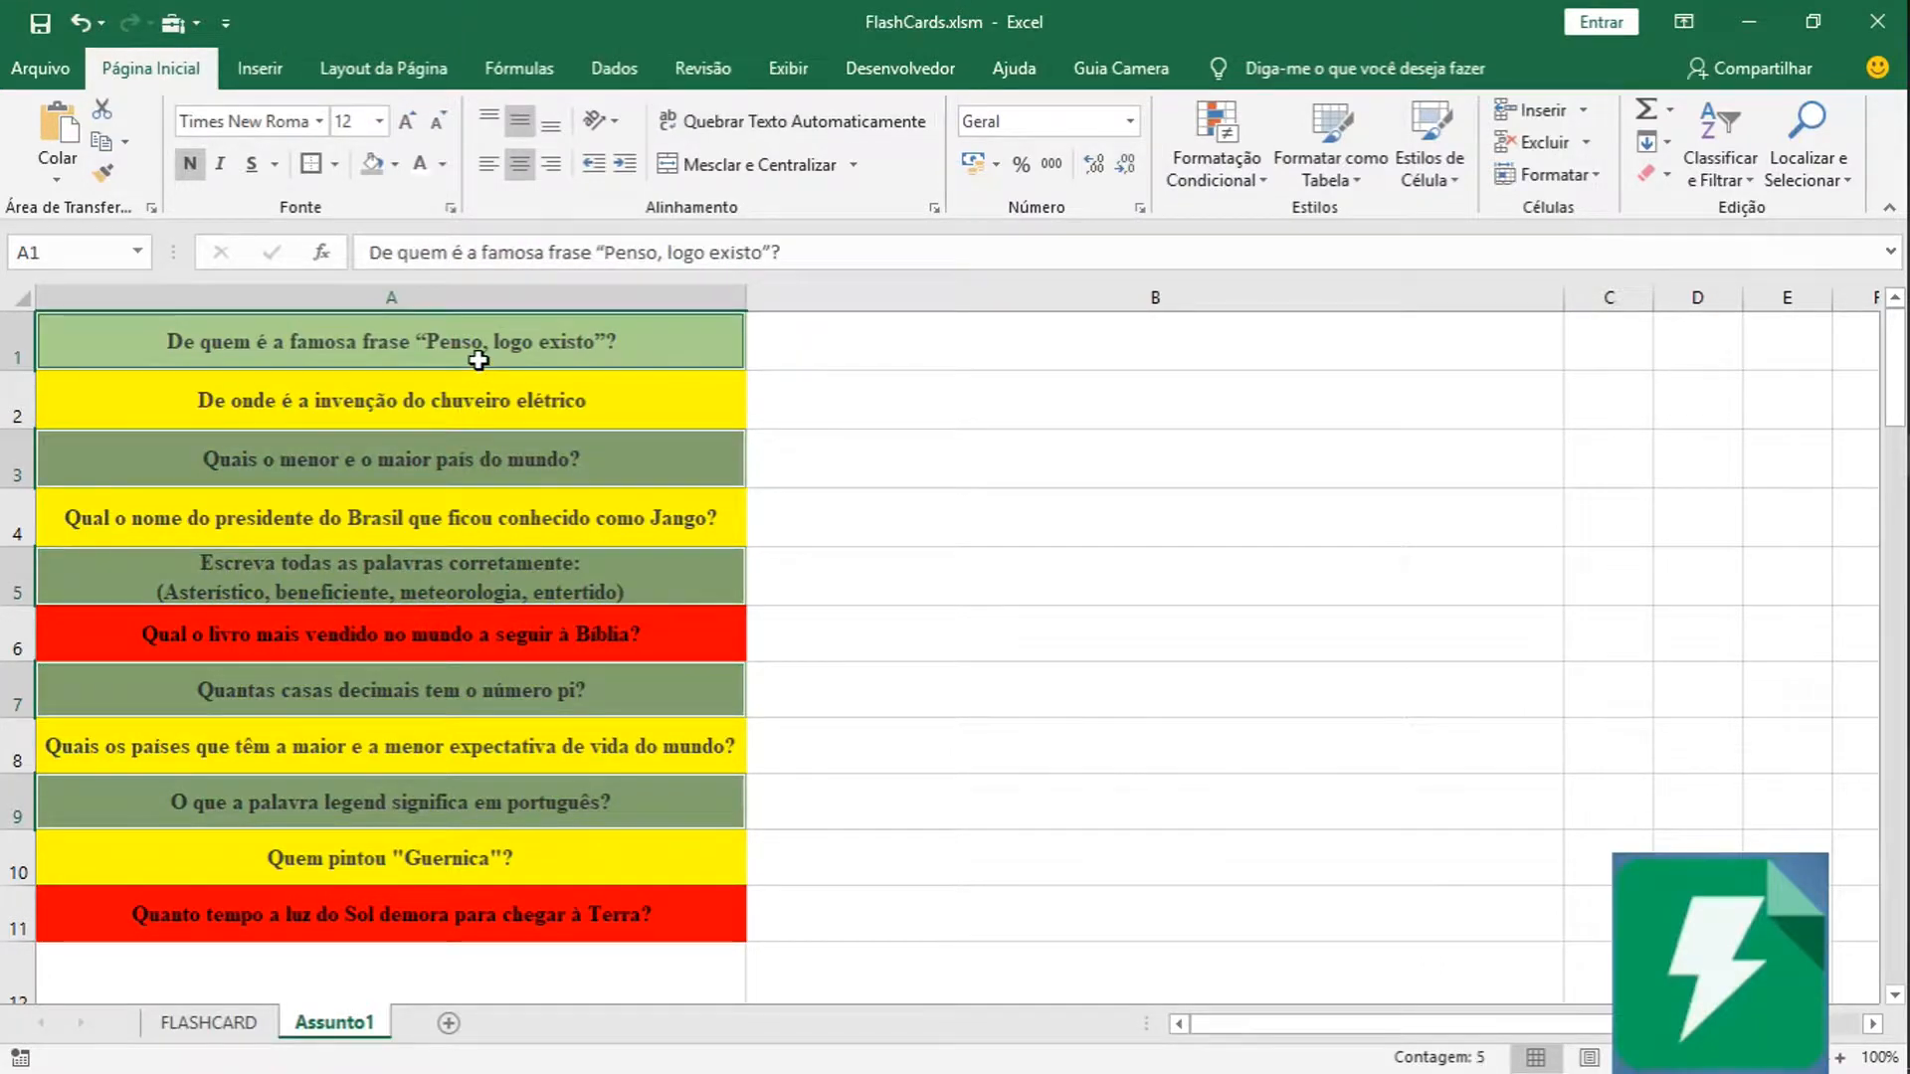
pyautogui.click(394, 167)
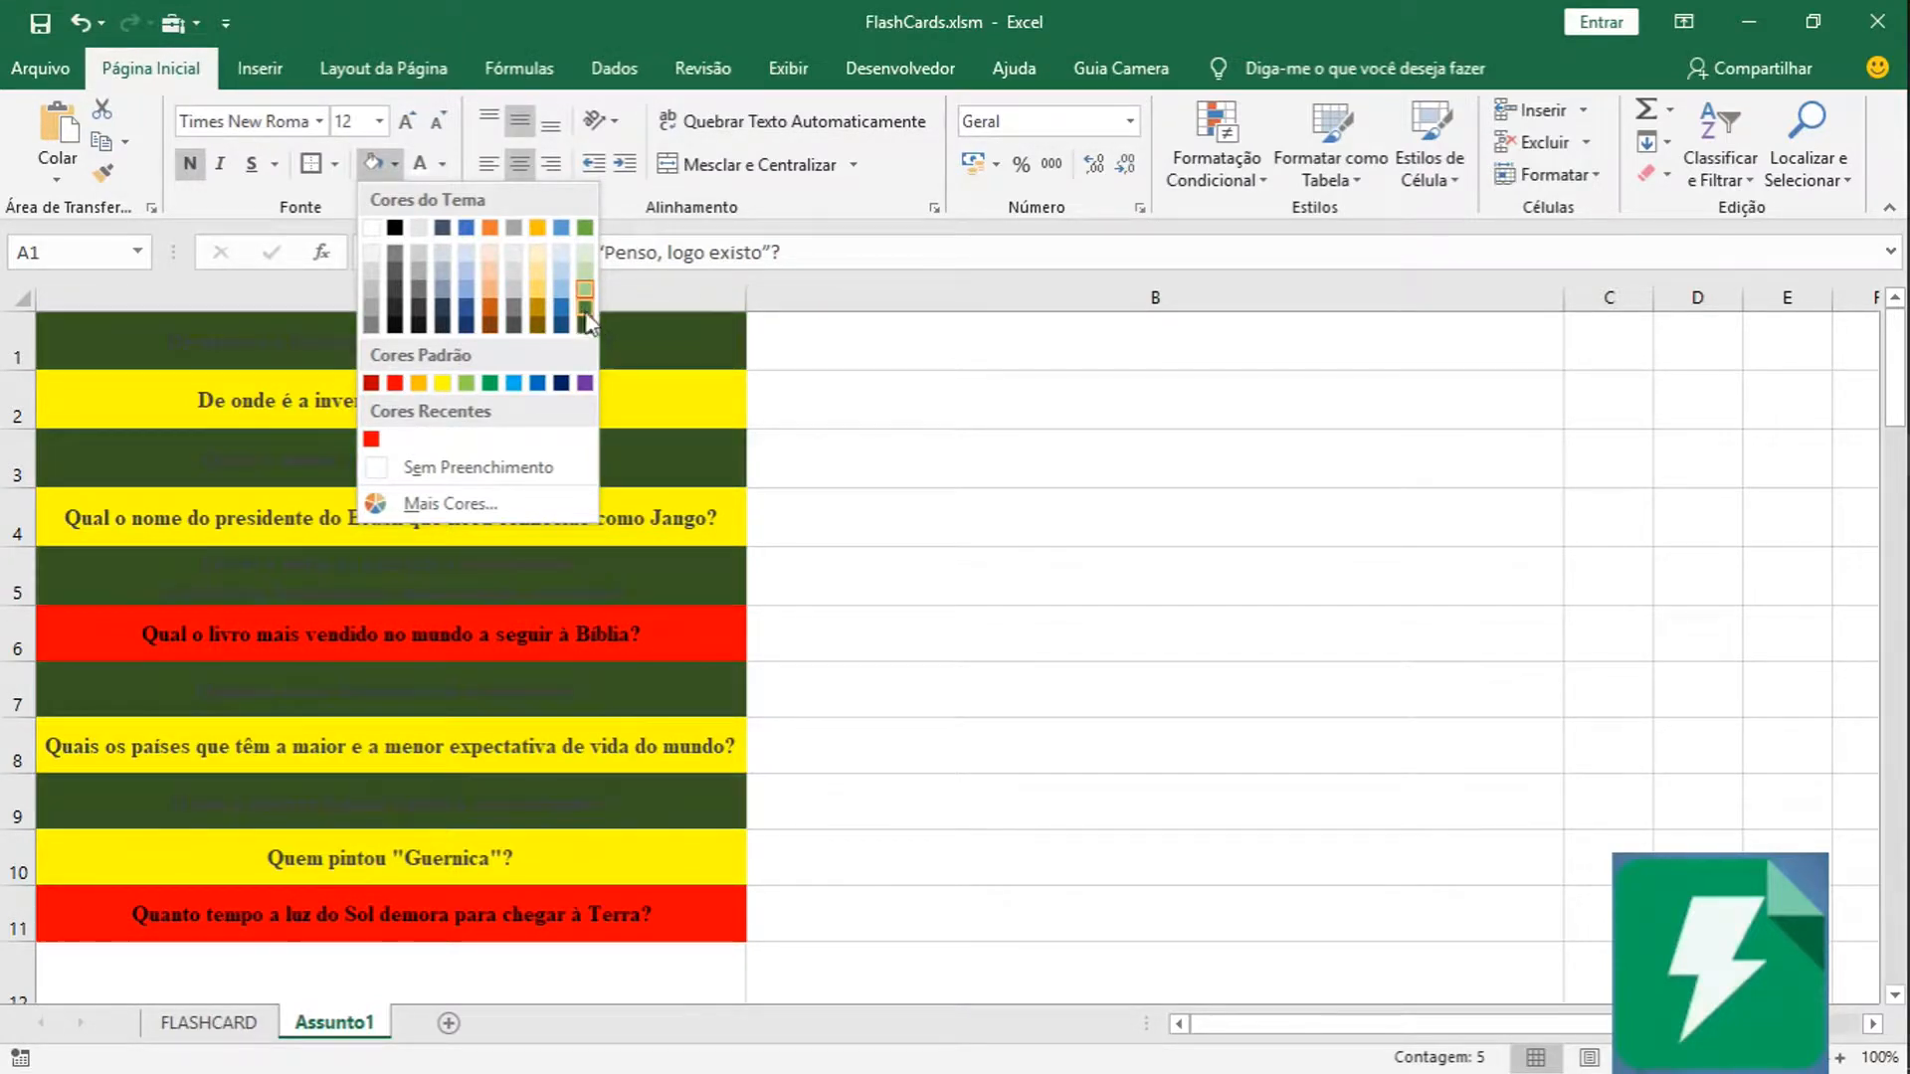
pyautogui.click(585, 308)
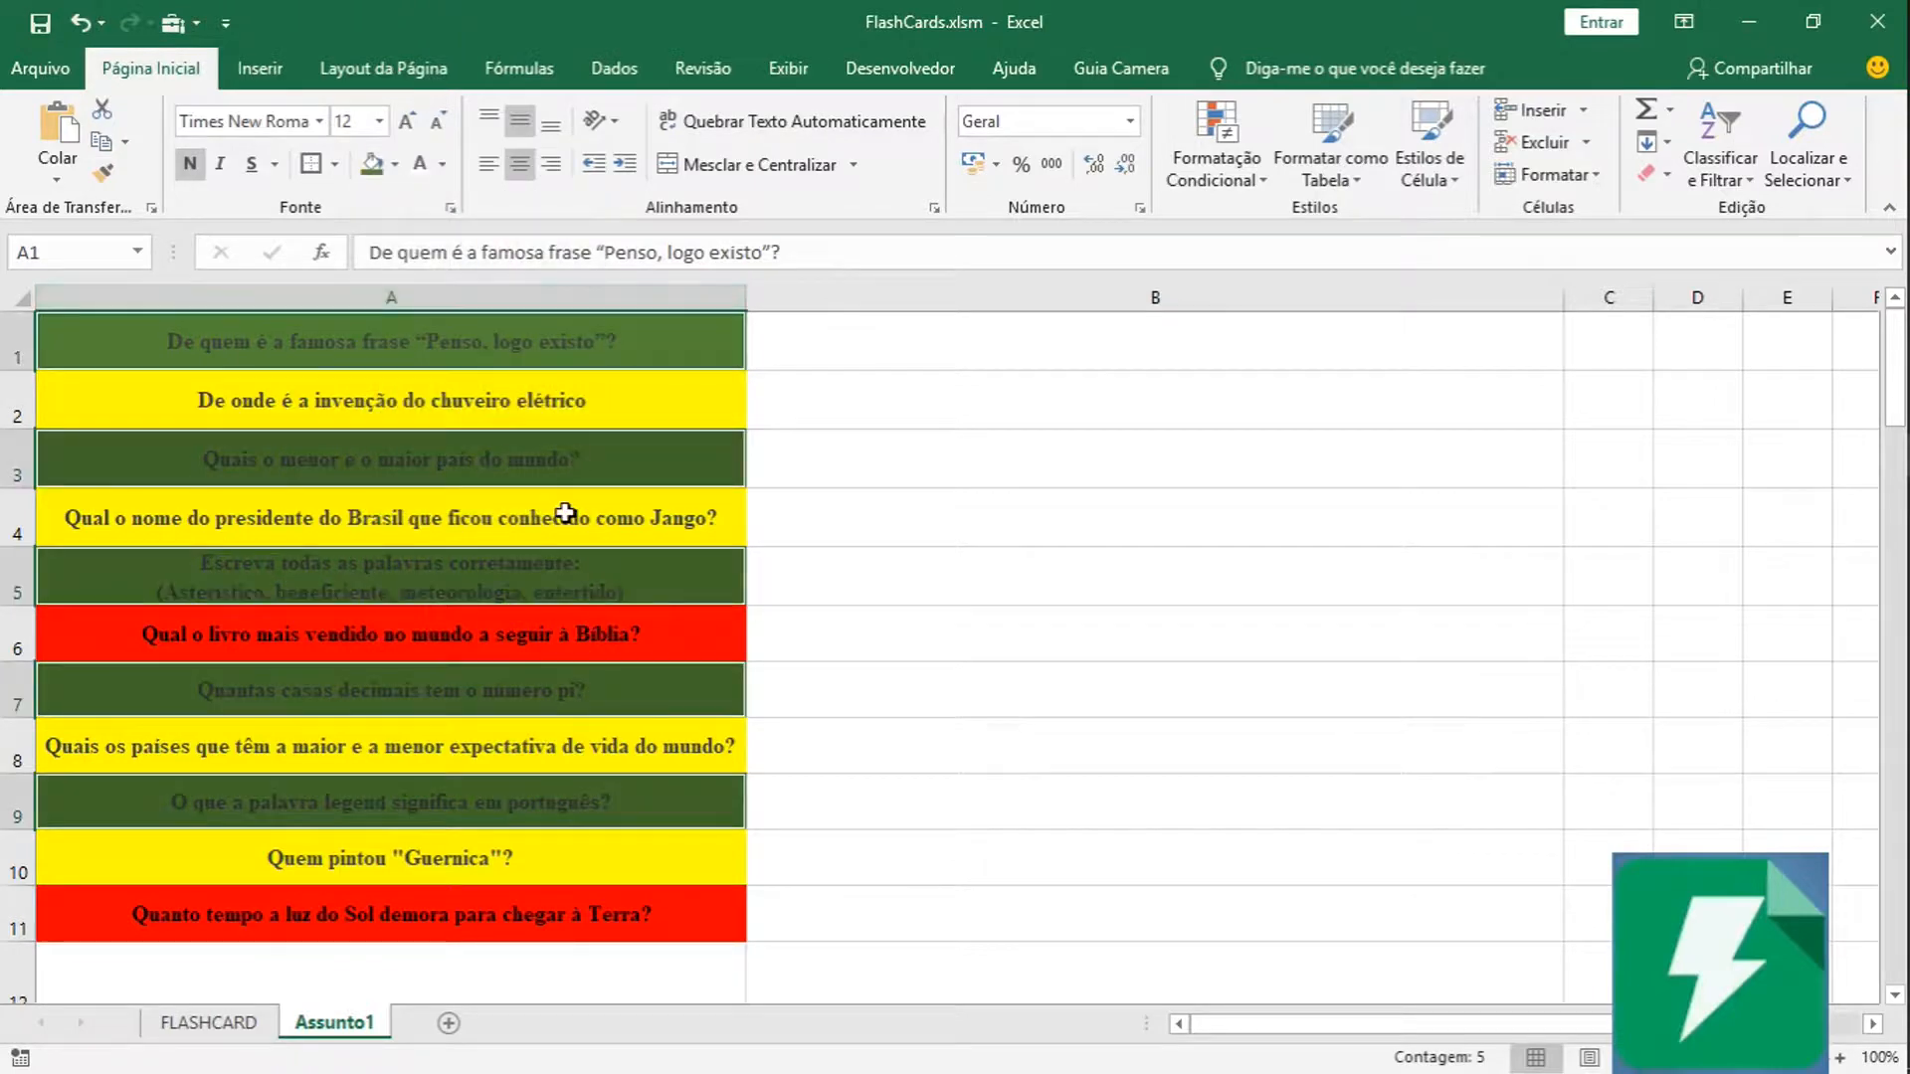
# Select the yellow questions A2, A4, A8 and A10 as one group, and the red questions A6 and A11 as another.
pyautogui.click(664, 402)
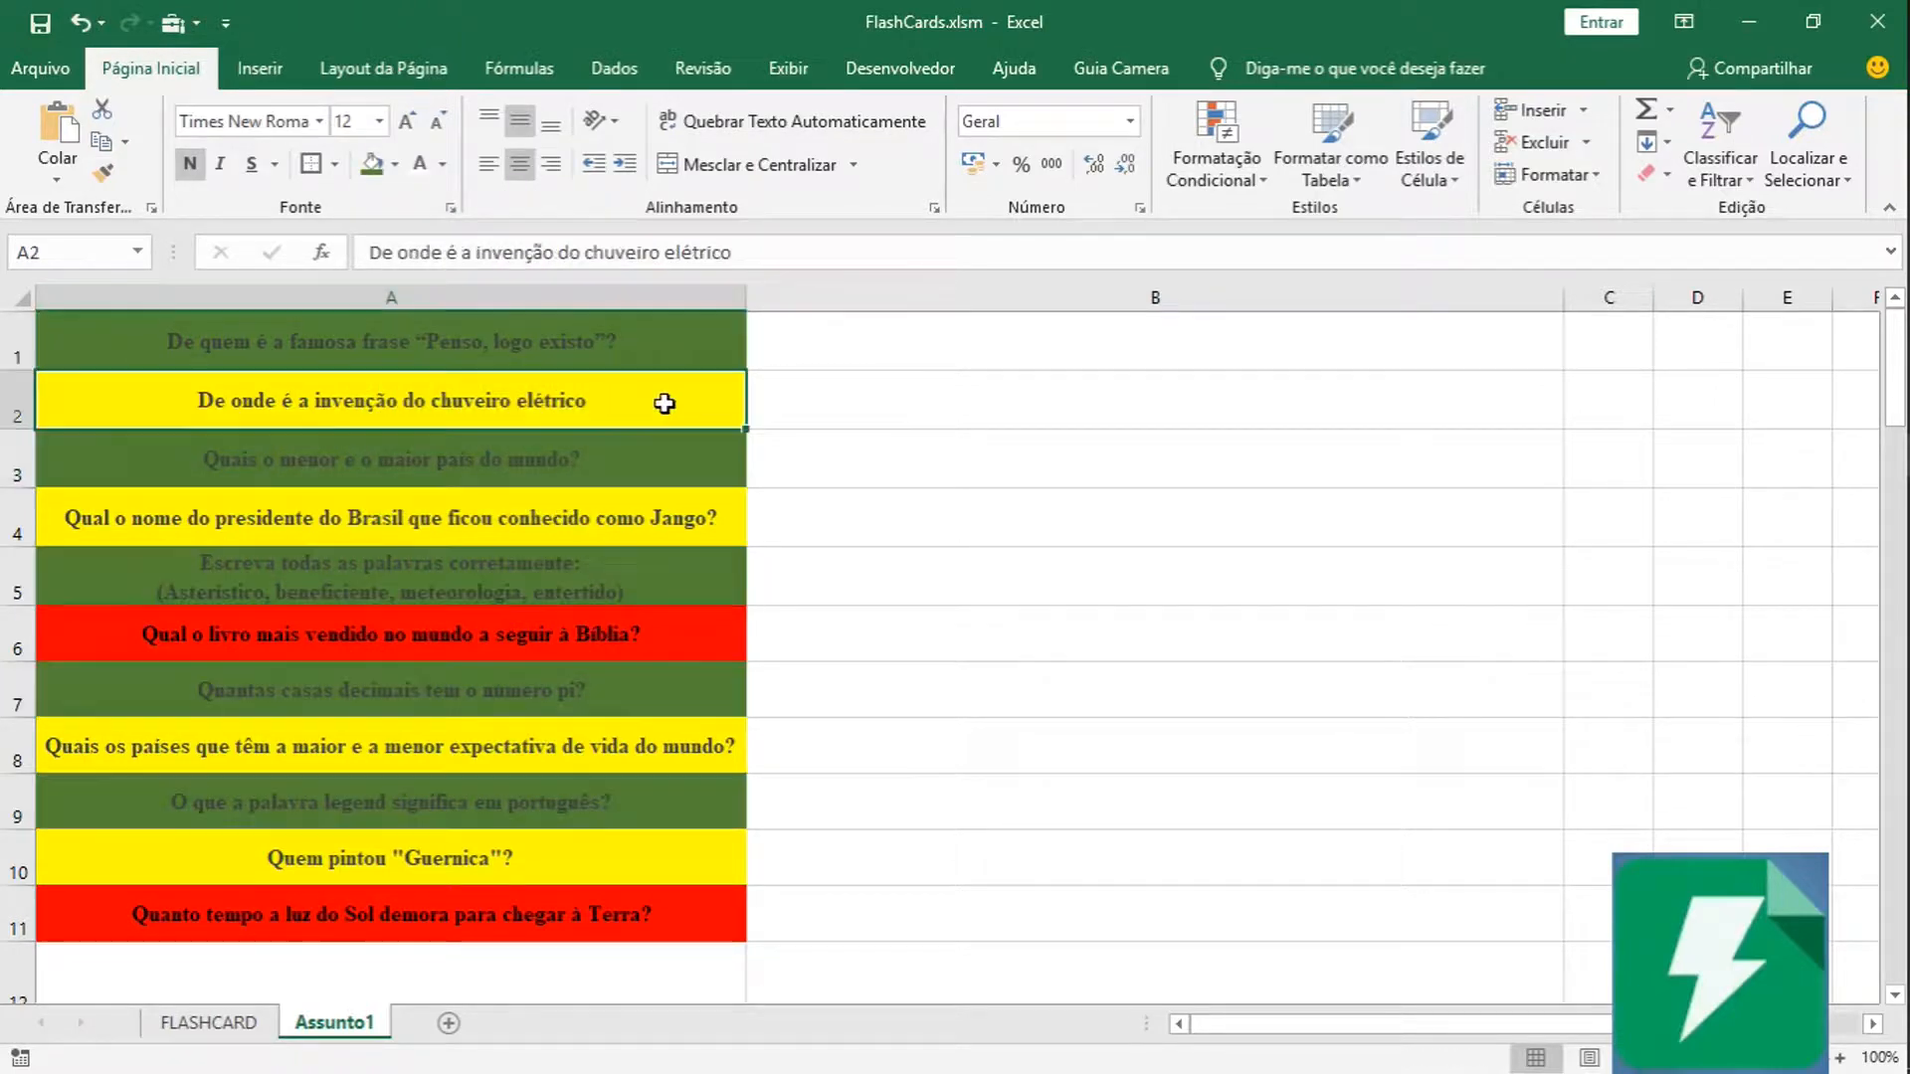
pyautogui.keyDown('ctrl'); pyautogui.click(684, 513); pyautogui.keyUp('ctrl')
pyautogui.keyDown('ctrl'); pyautogui.click(651, 739); pyautogui.keyUp('ctrl')
pyautogui.keyDown('ctrl'); pyautogui.click(665, 846); pyautogui.keyUp('ctrl')
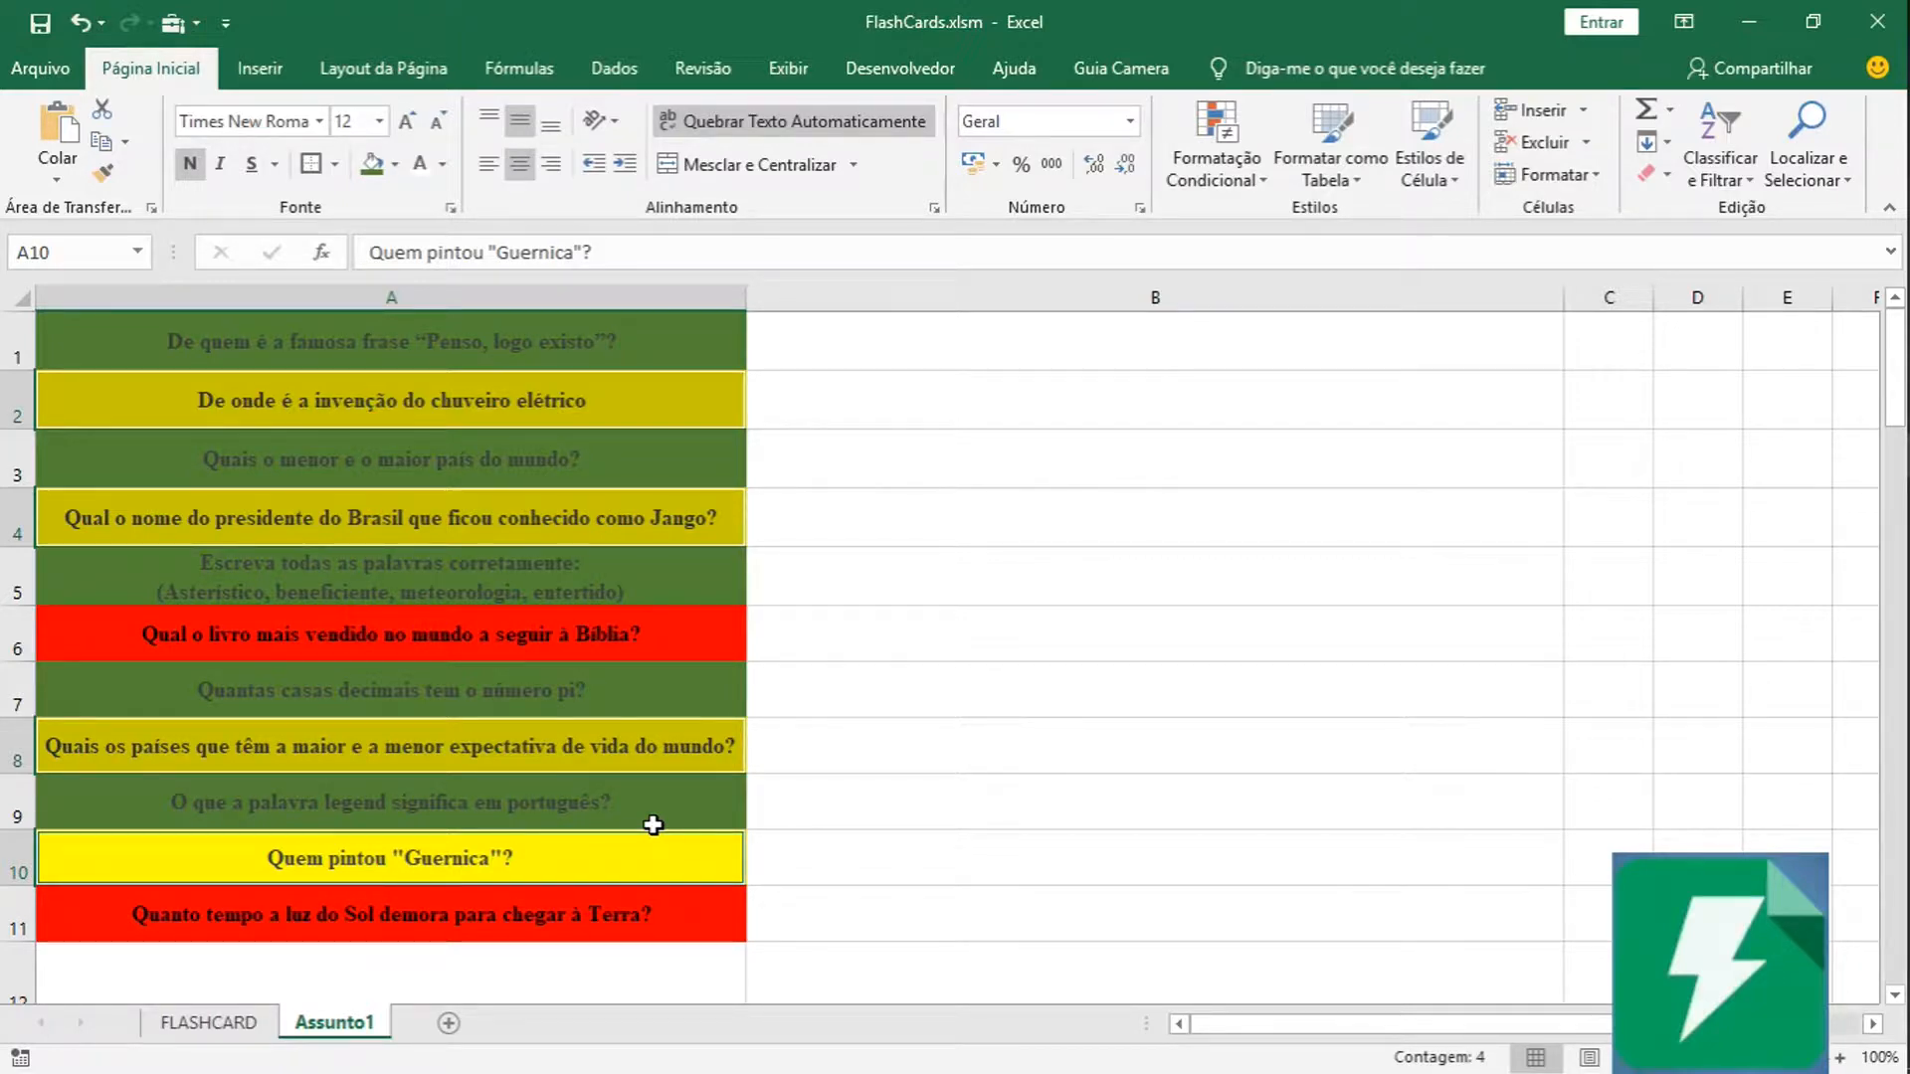
pyautogui.click(645, 907)
pyautogui.keyDown('ctrl'); pyautogui.click(614, 659); pyautogui.keyUp('ctrl')
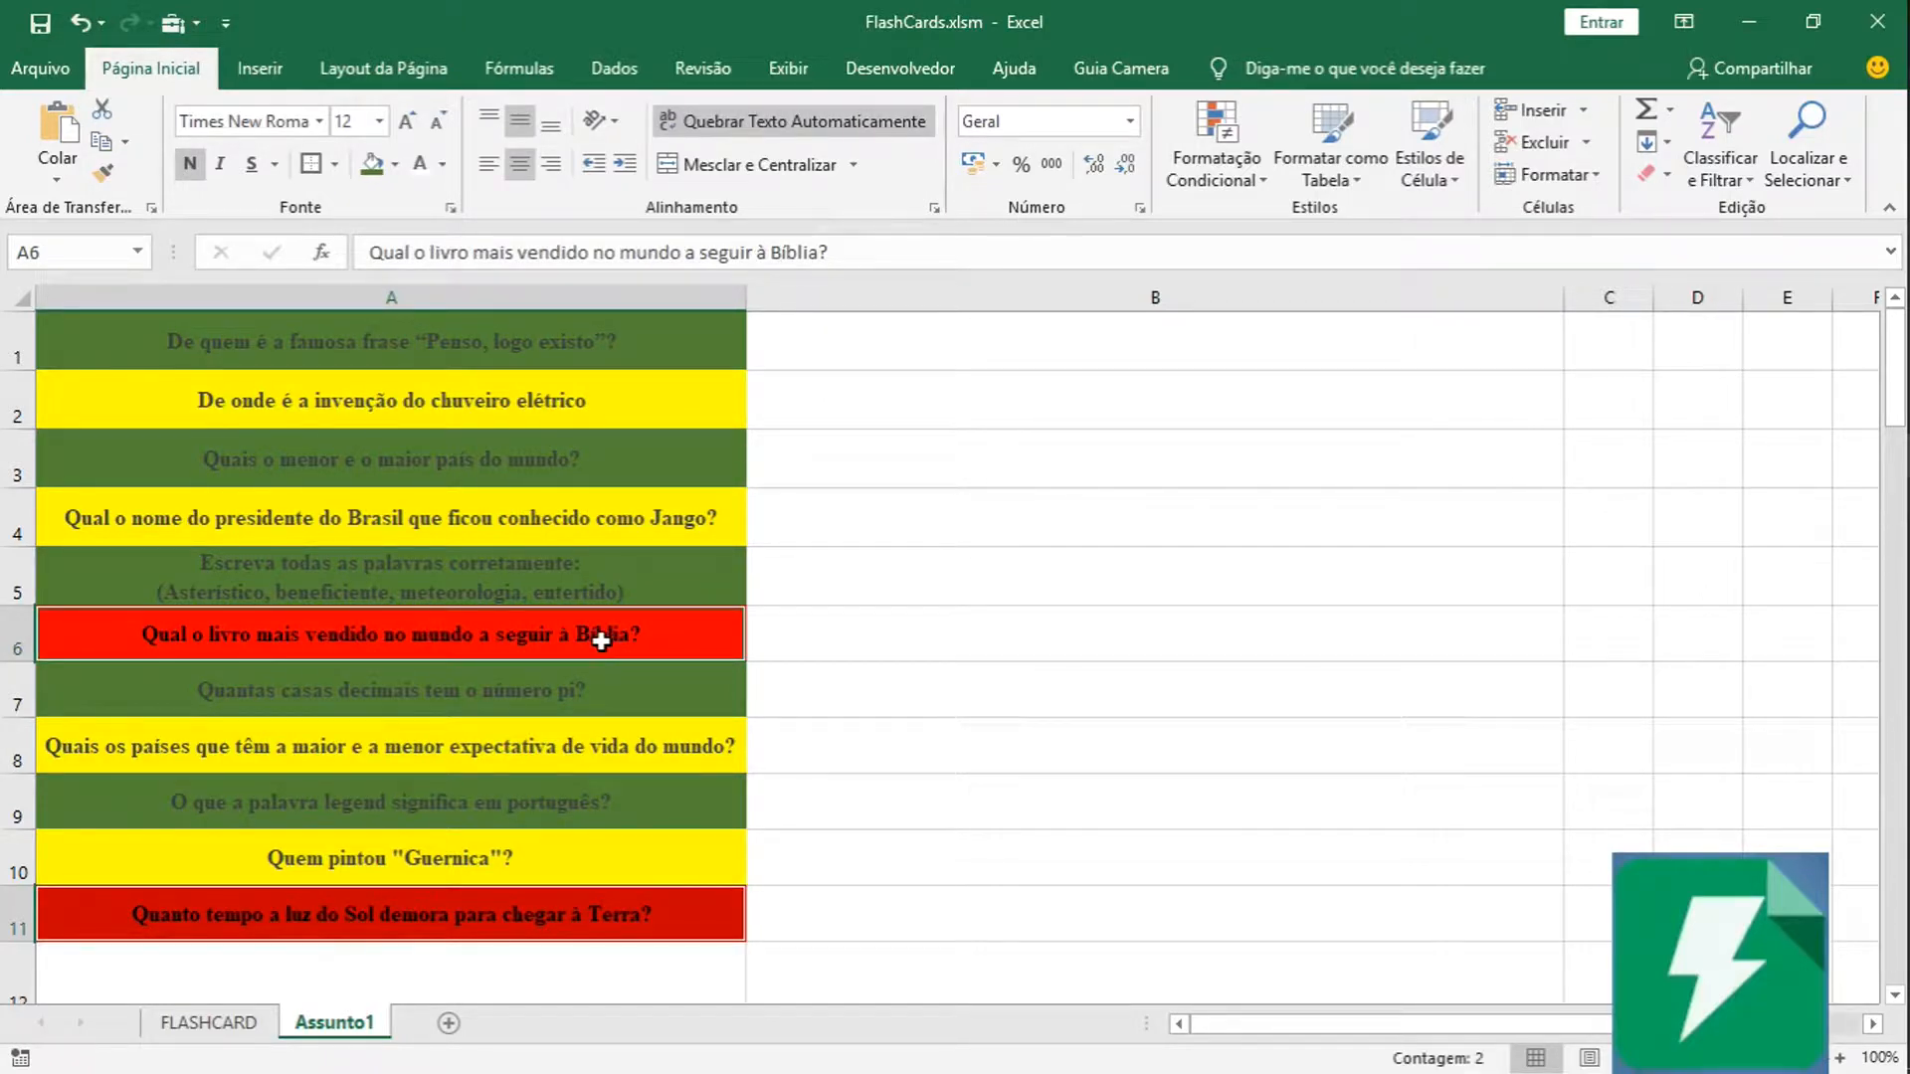
pyautogui.moveTo(660, 823); pyautogui.dragTo(469, 902)
pyautogui.click(469, 903)
pyautogui.click(511, 341)
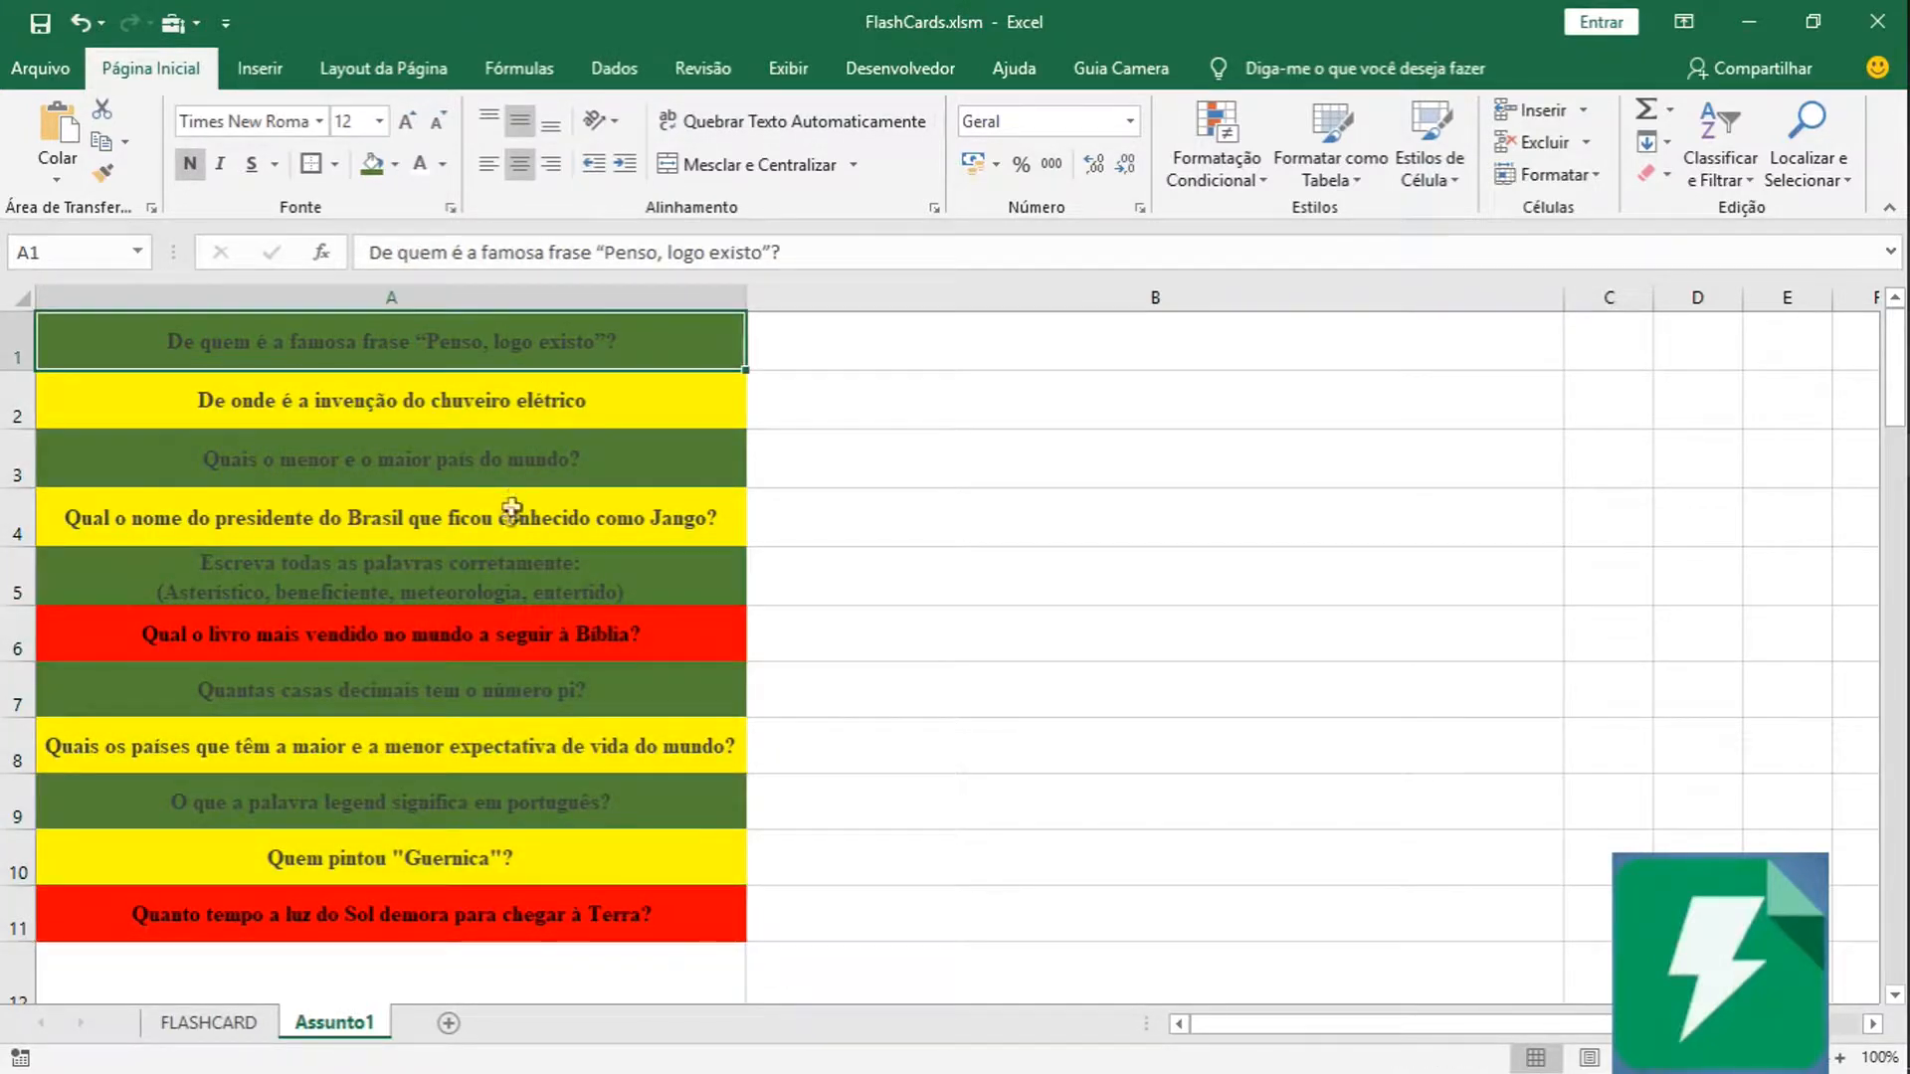
pyautogui.moveTo(502, 637); pyautogui.dragTo(493, 696)
pyautogui.moveTo(537, 353); pyautogui.dragTo(514, 898)
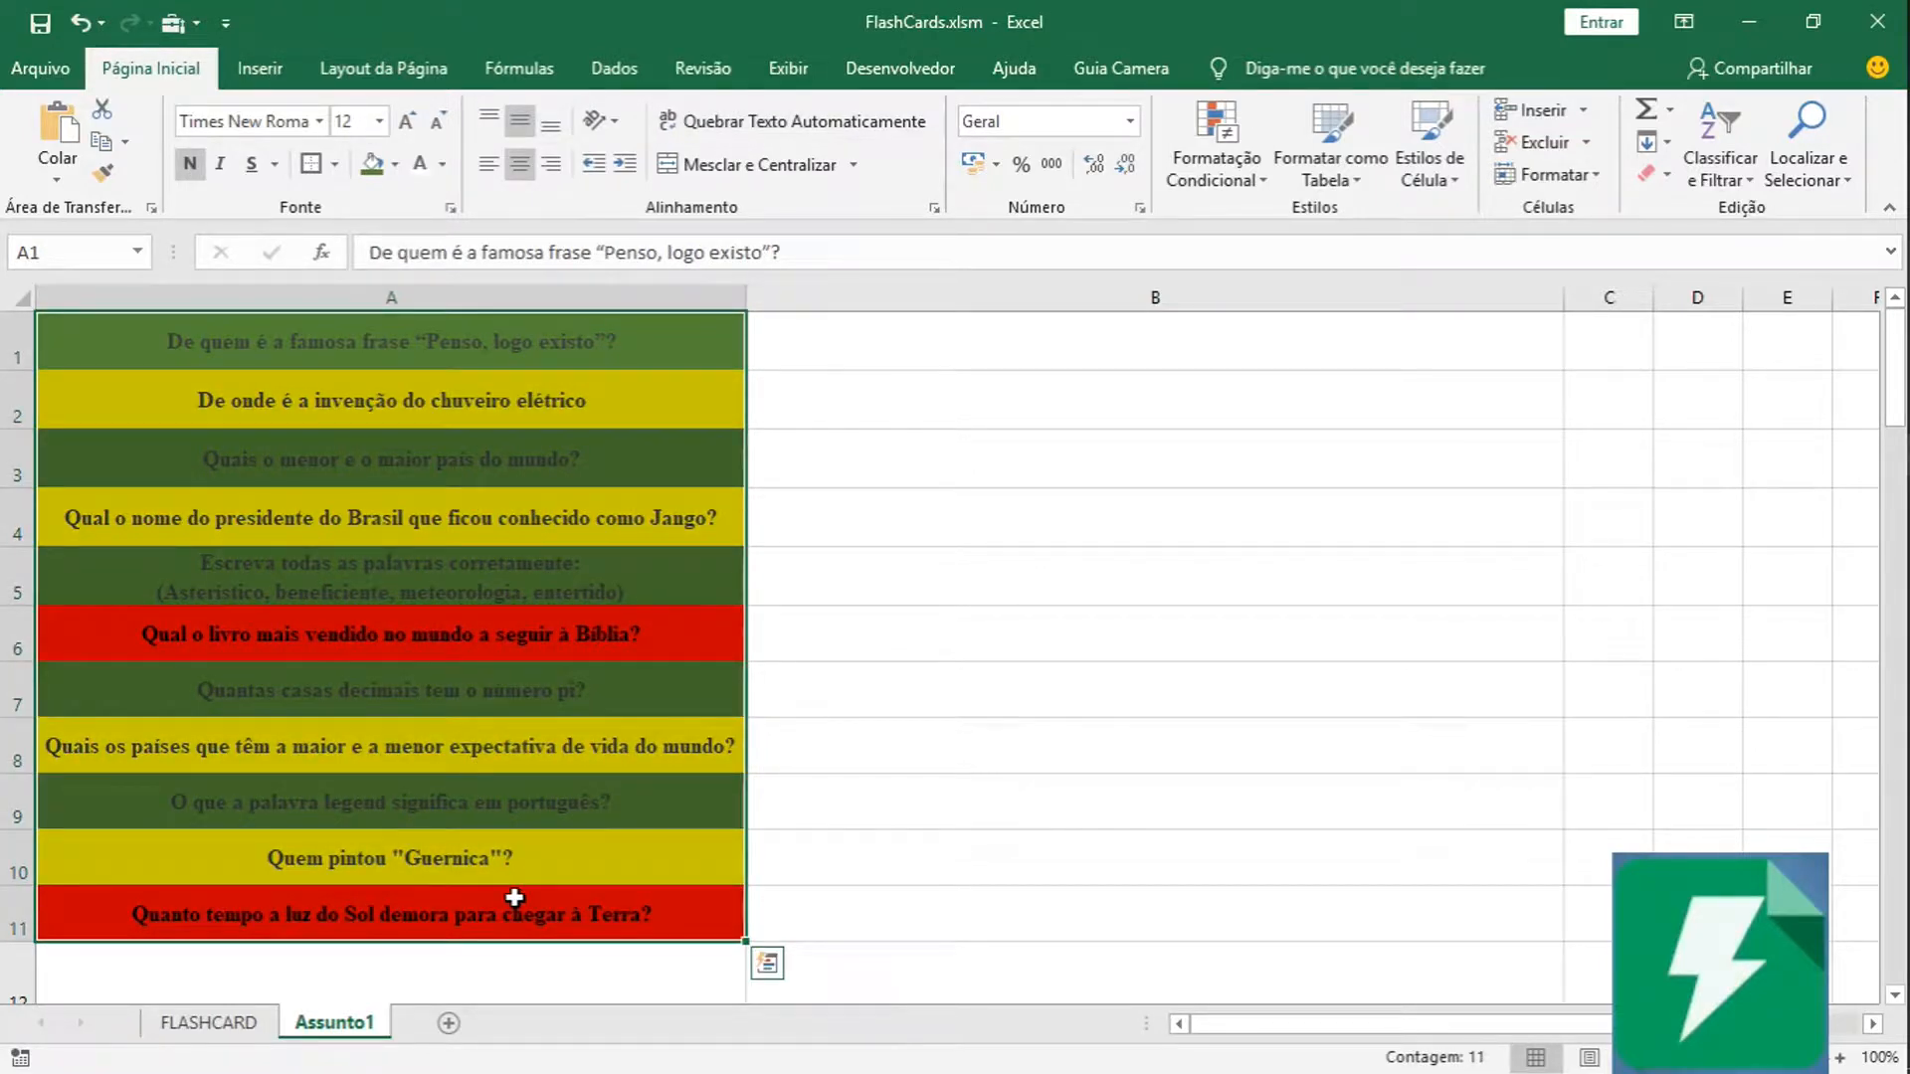
pyautogui.click(537, 398)
pyautogui.press('Up')
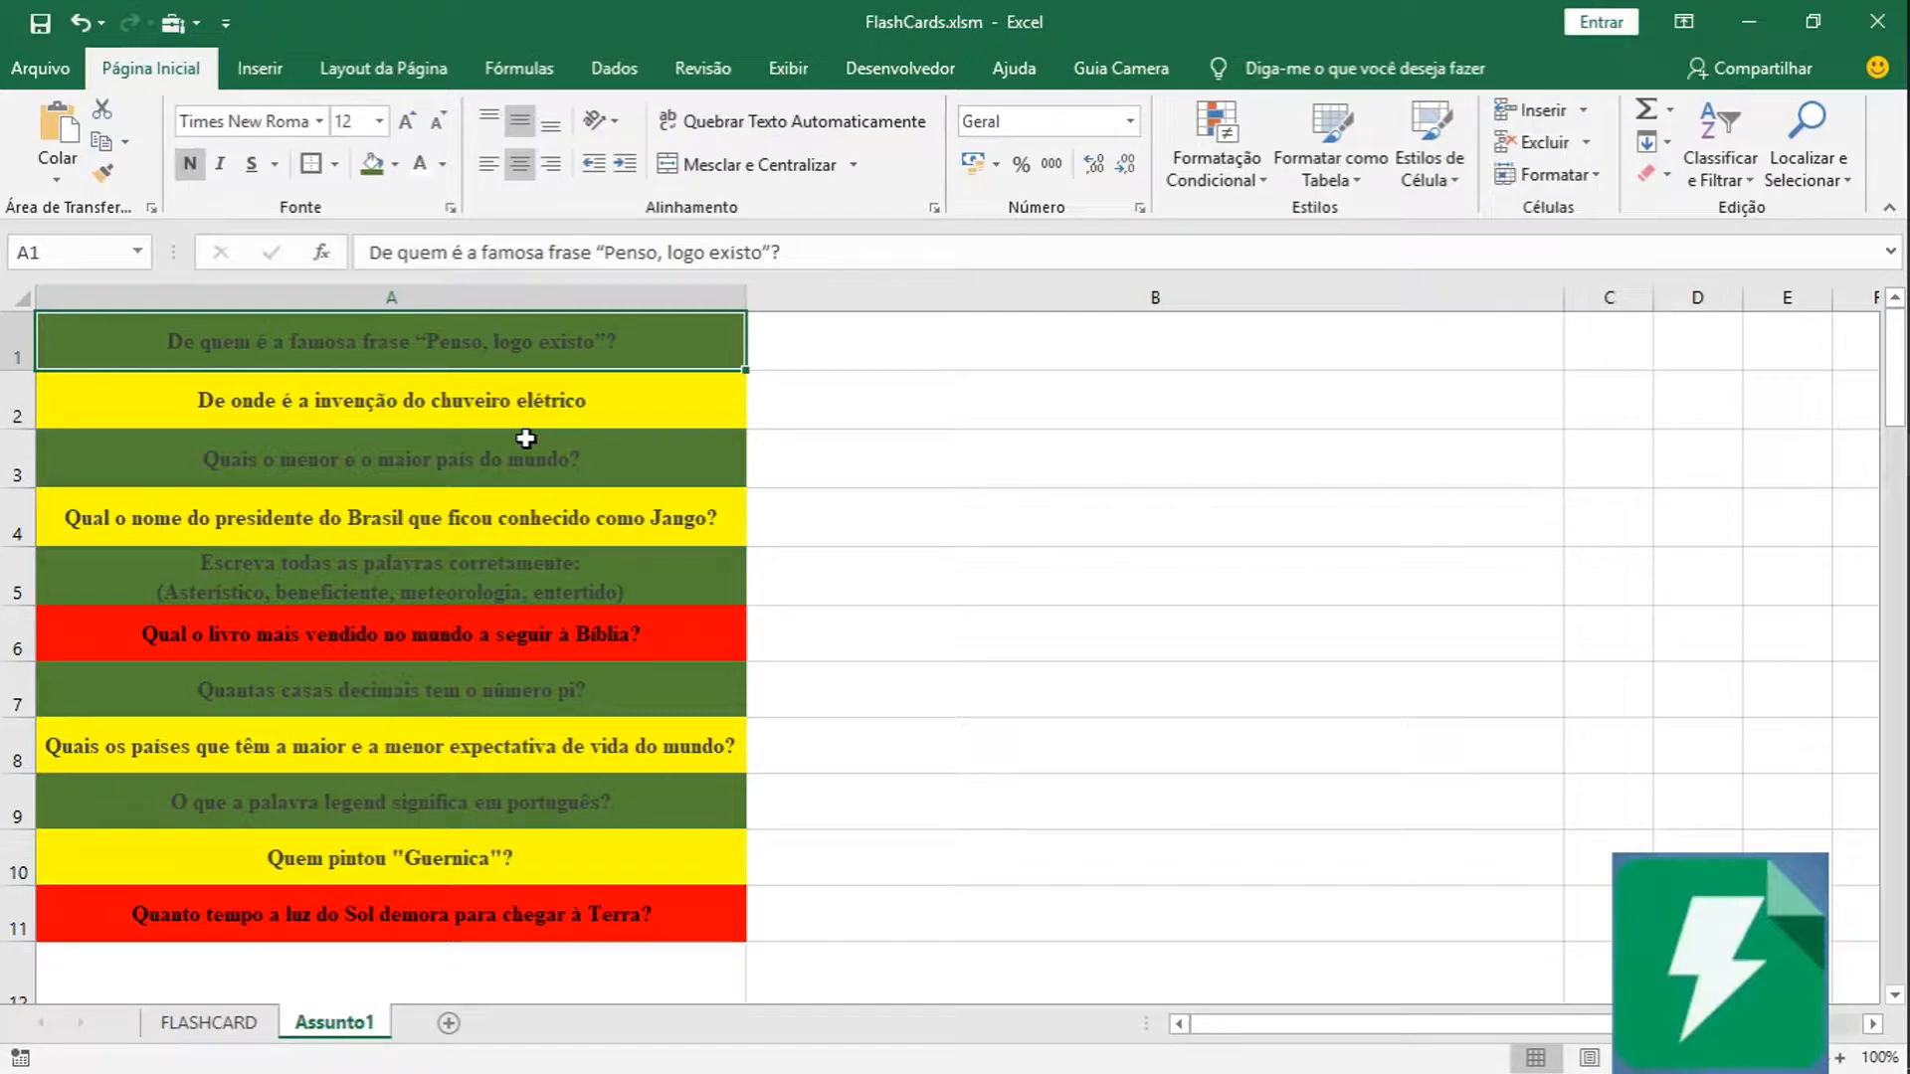
pyautogui.click(592, 450)
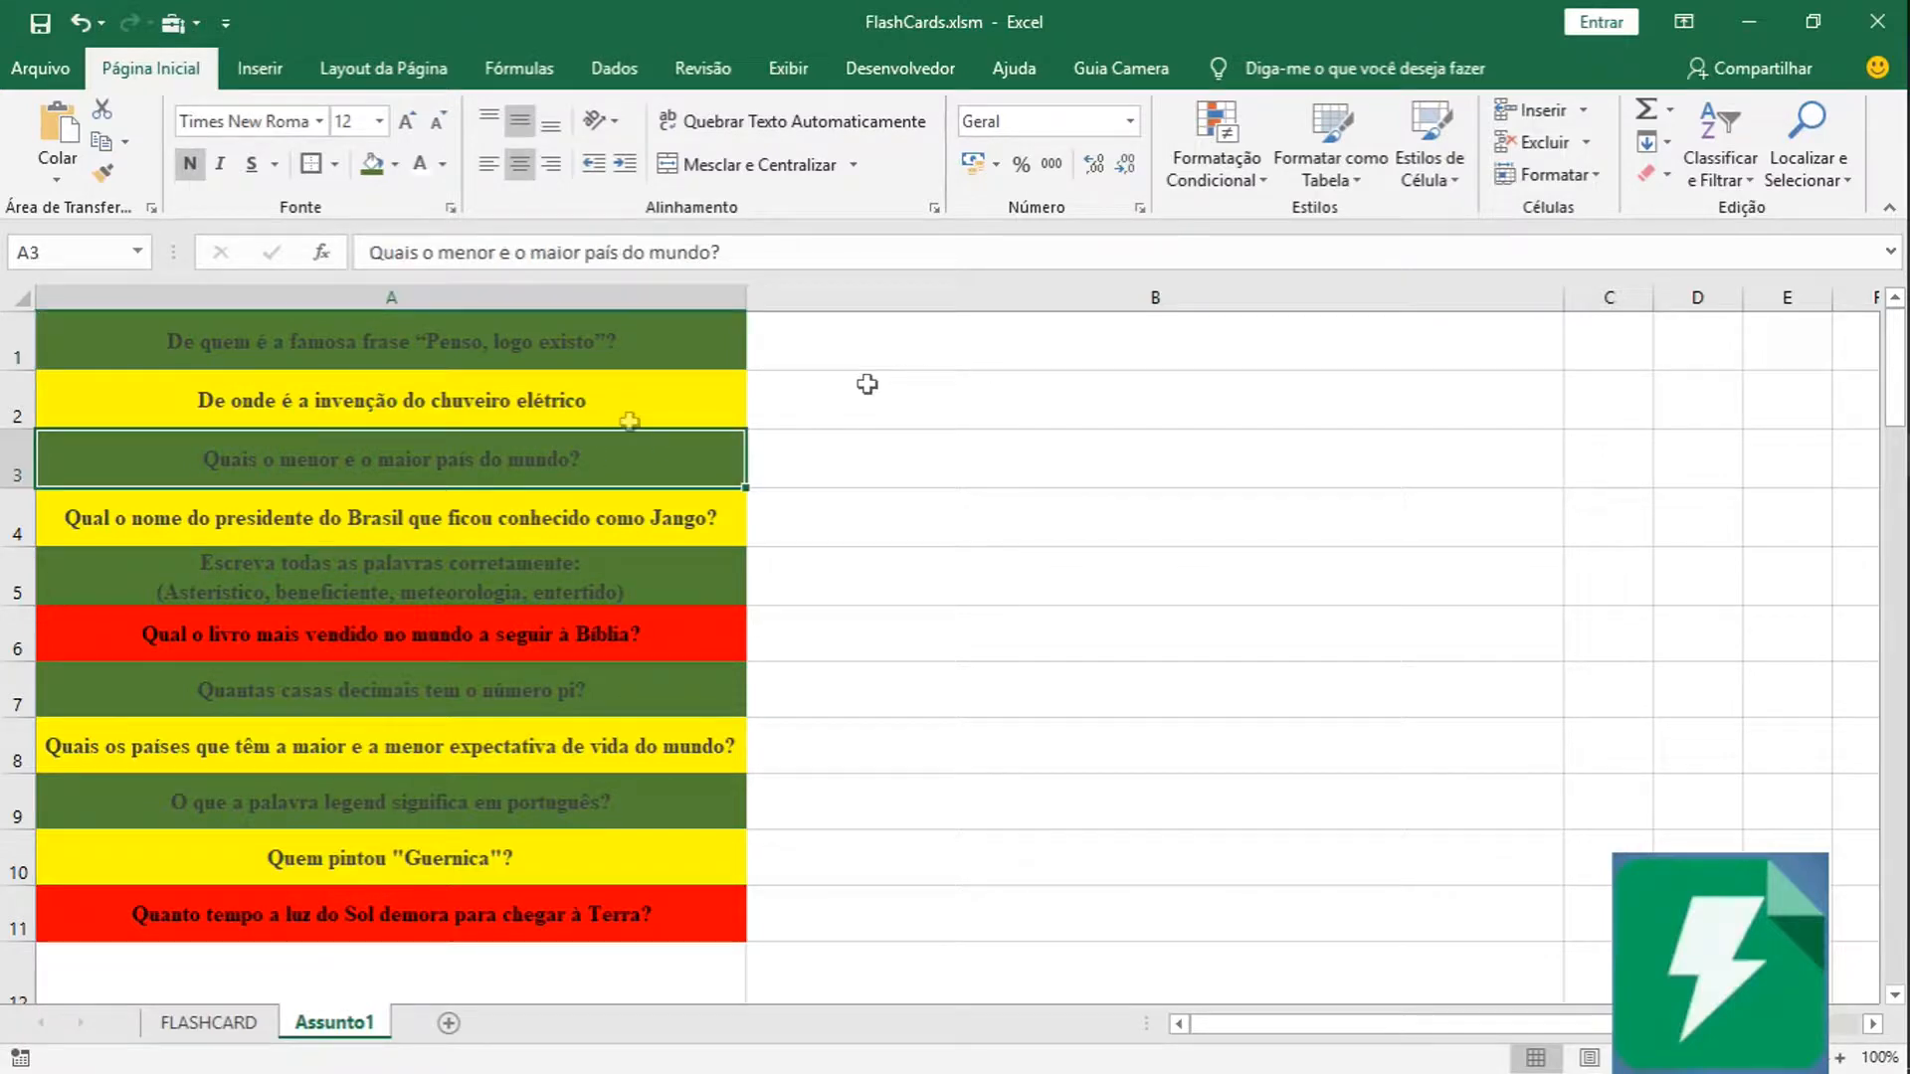
pyautogui.moveTo(443, 356); pyautogui.dragTo(433, 865)
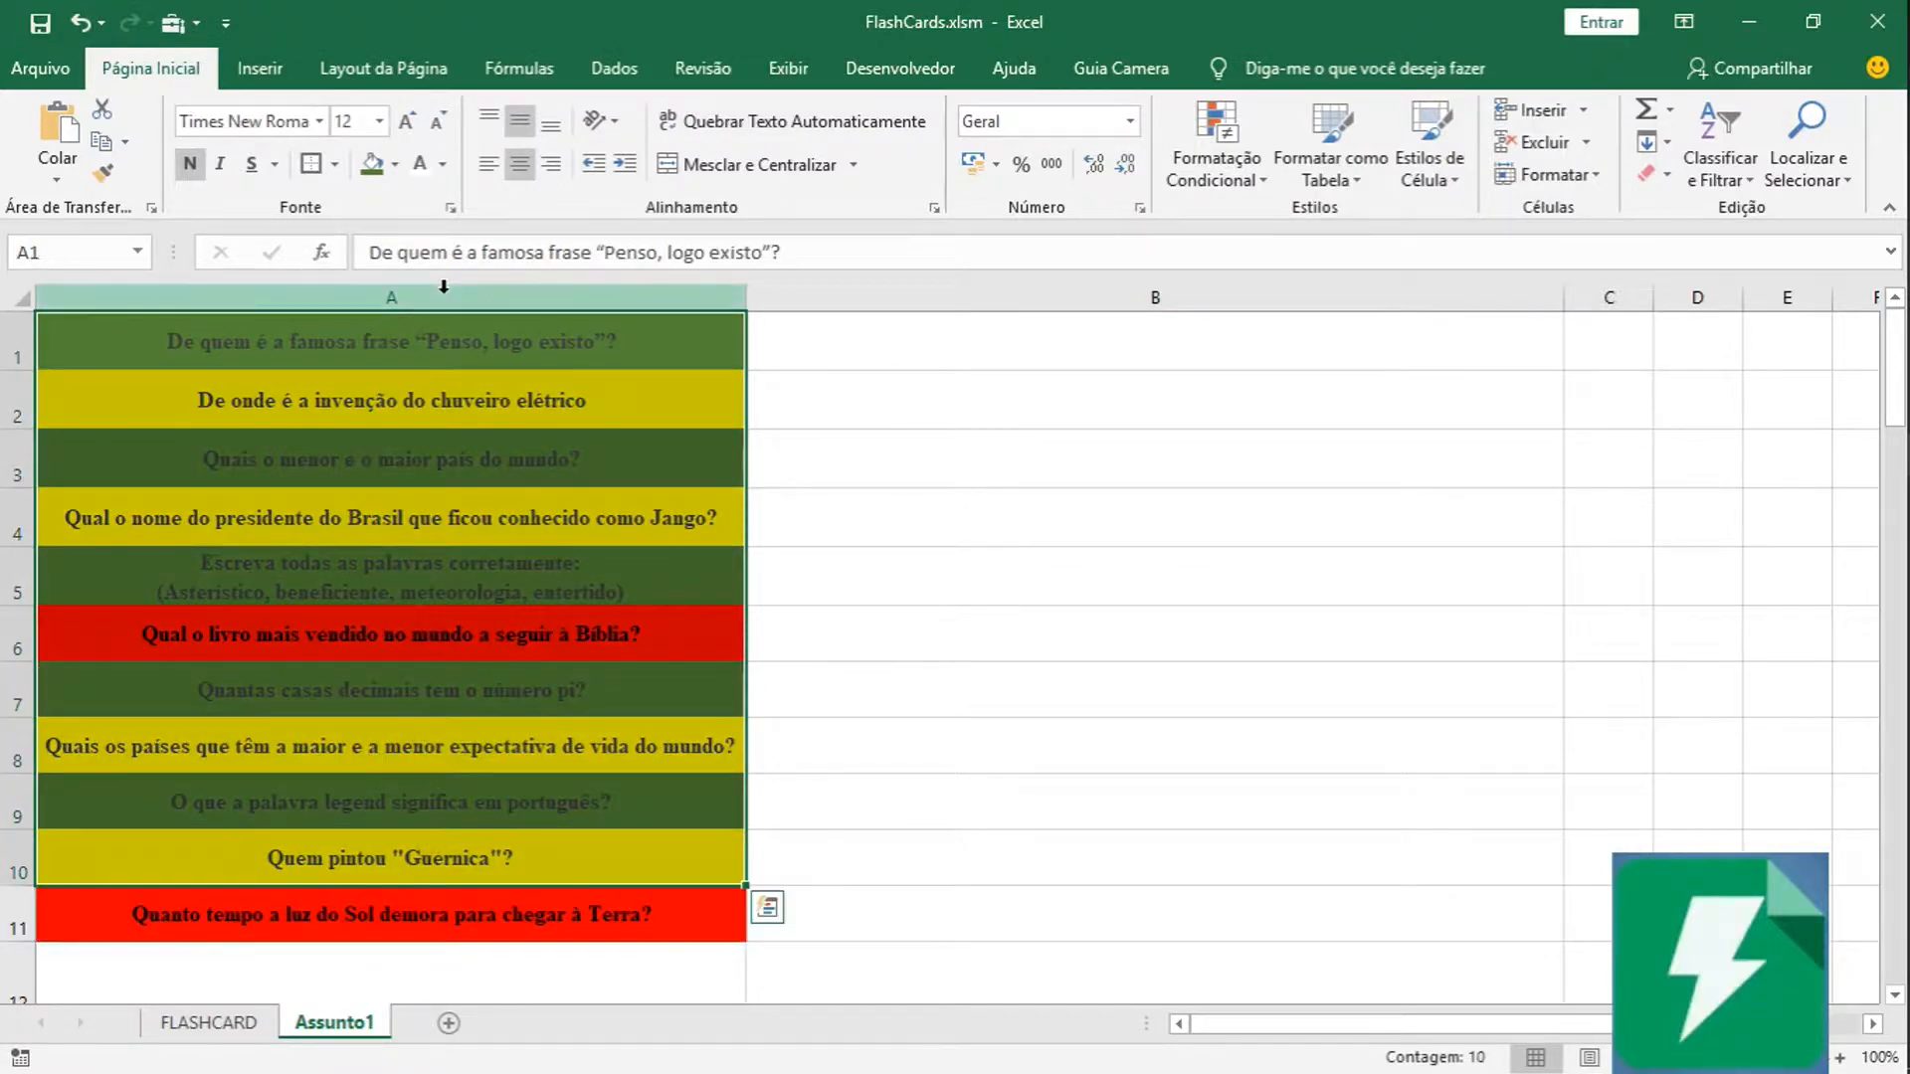
pyautogui.click(438, 341)
pyautogui.click(460, 418)
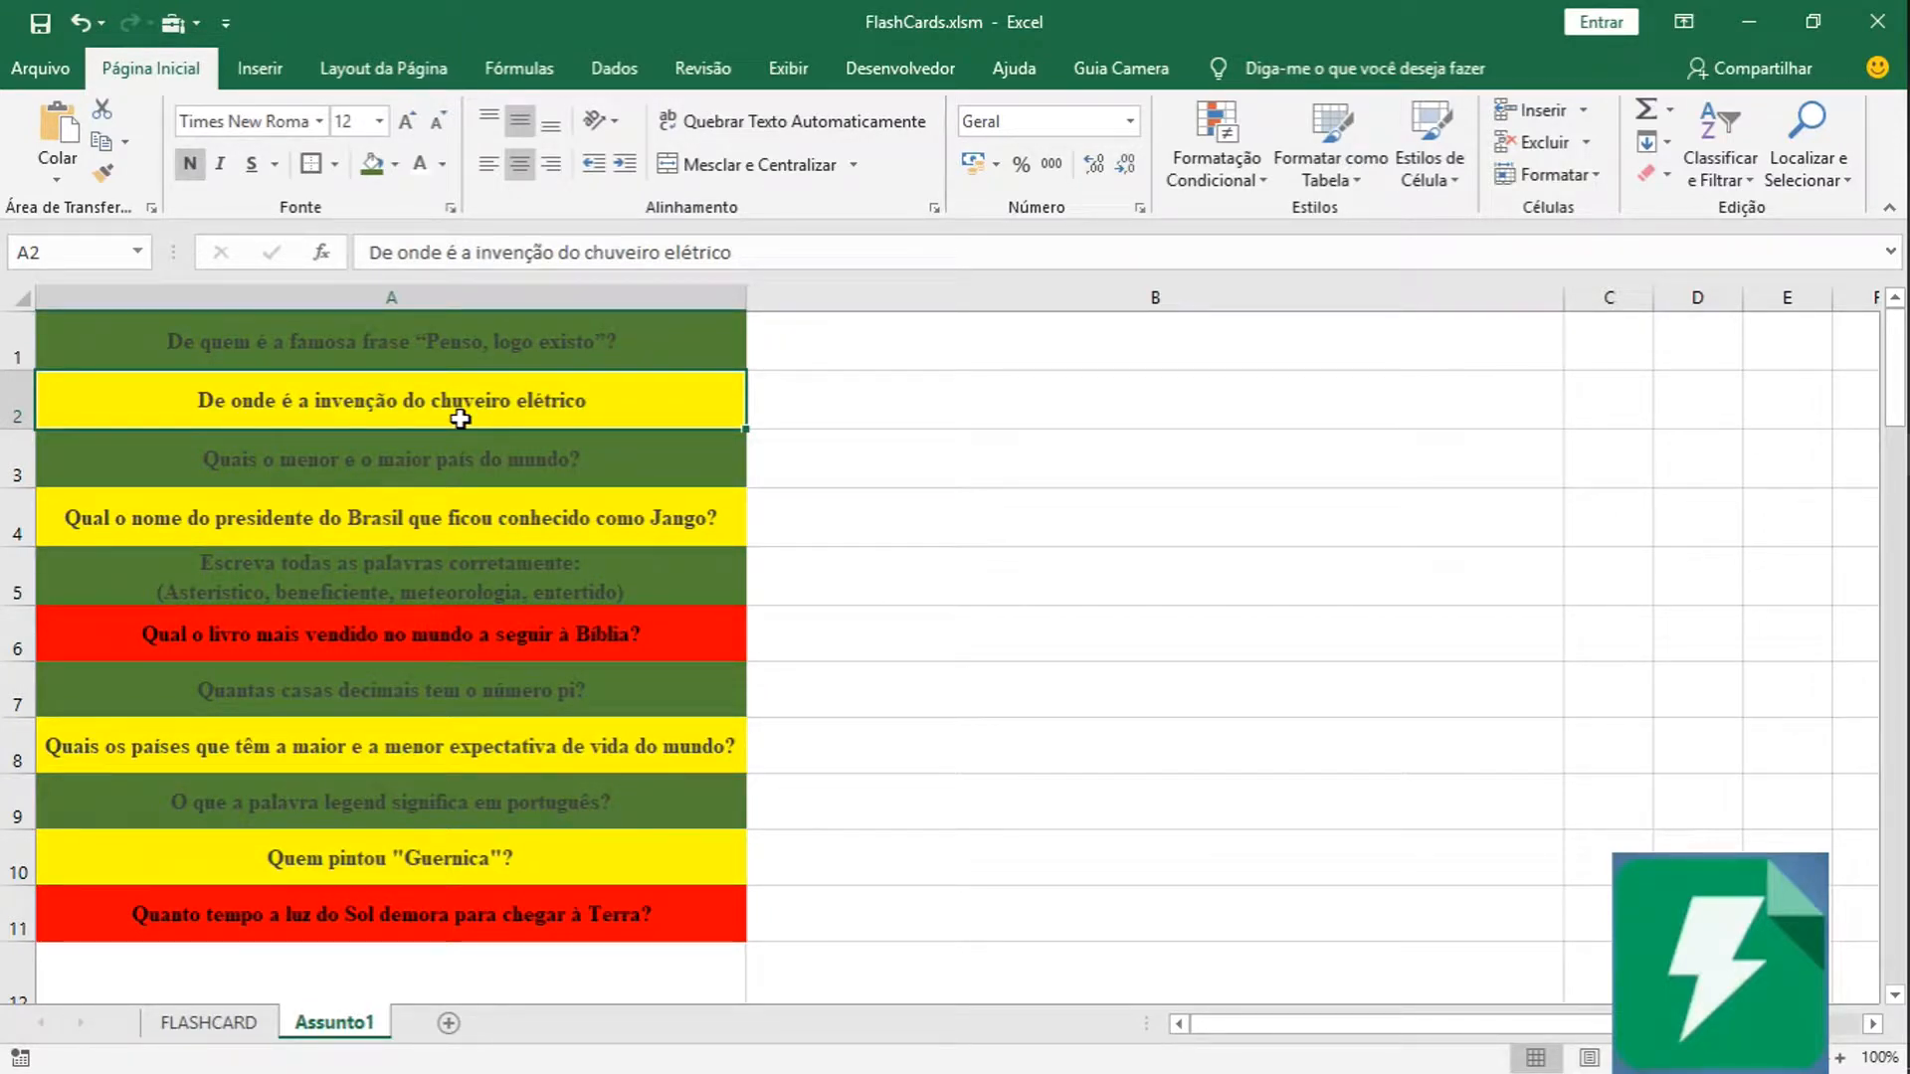
pyautogui.click(441, 360)
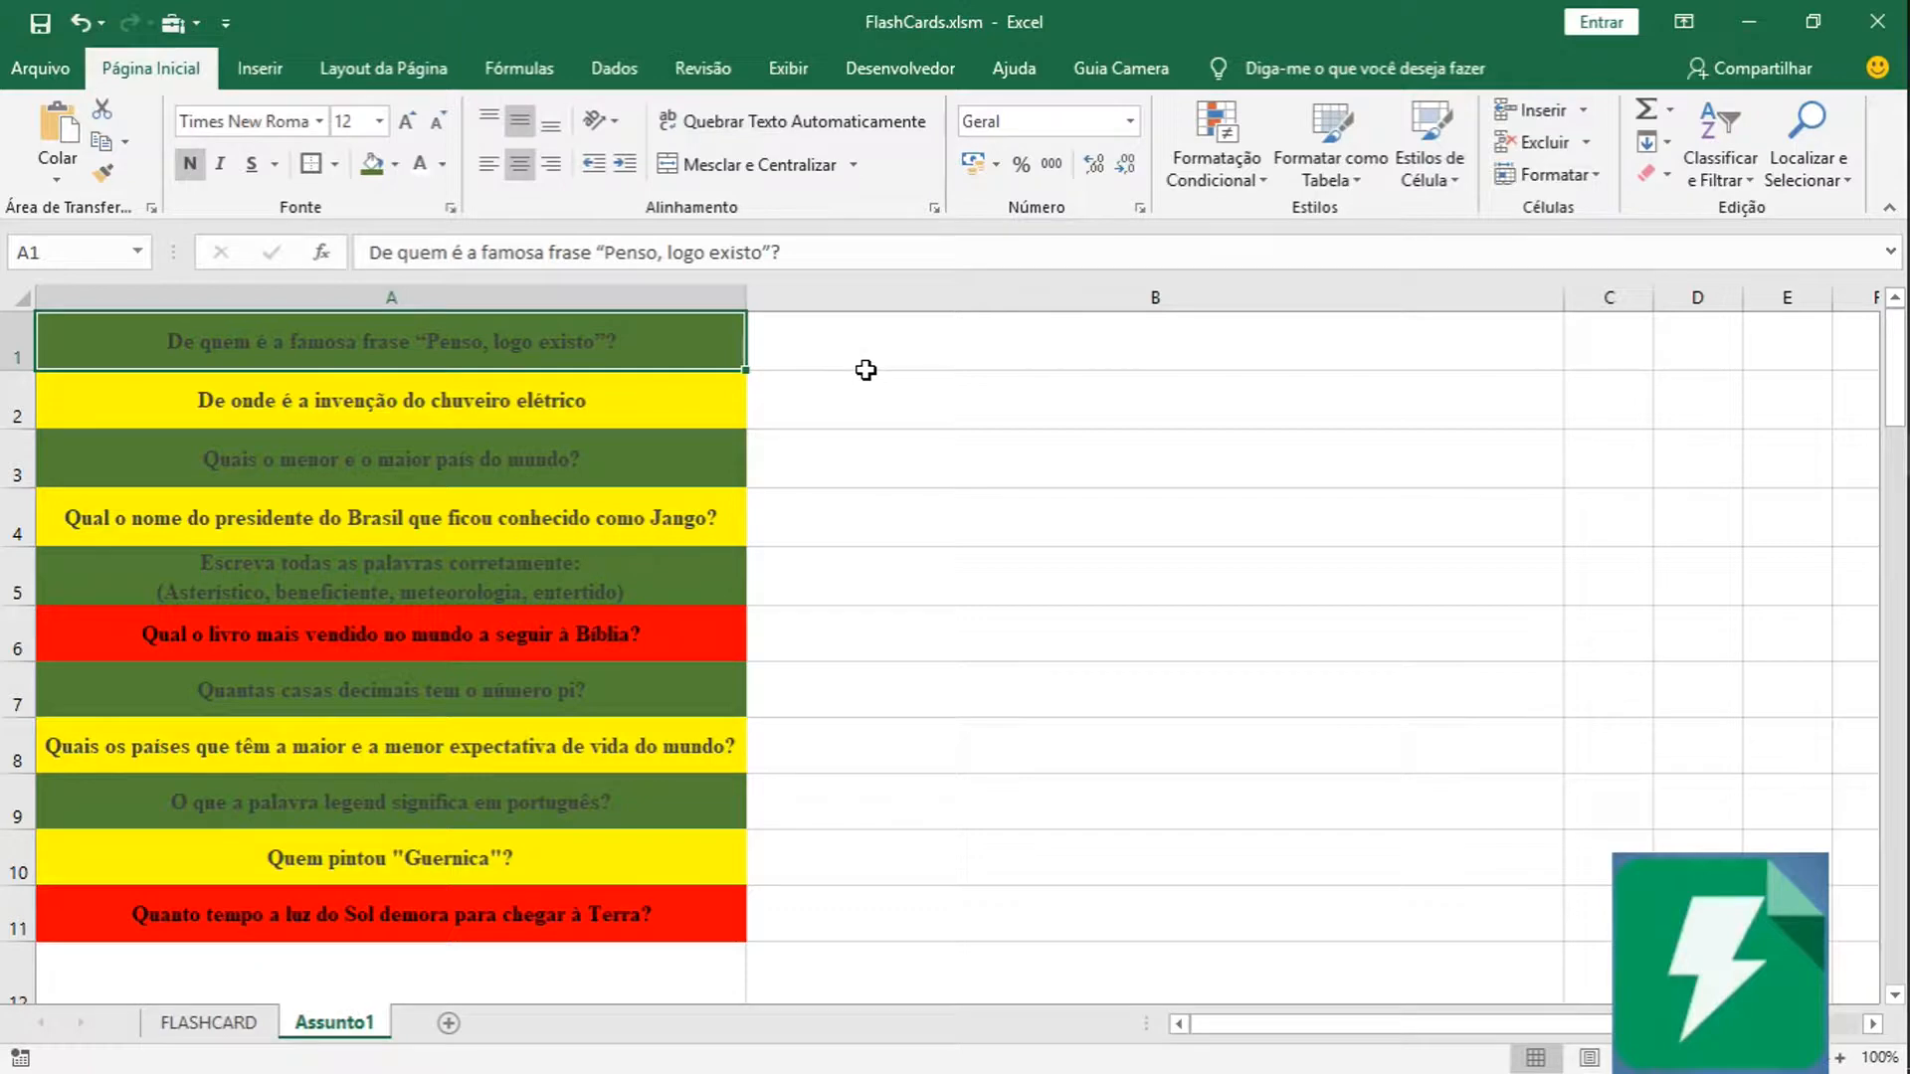
# View the font colour choices for the hidden answer in cell B1 without changing the colour.
pyautogui.click(1261, 329)
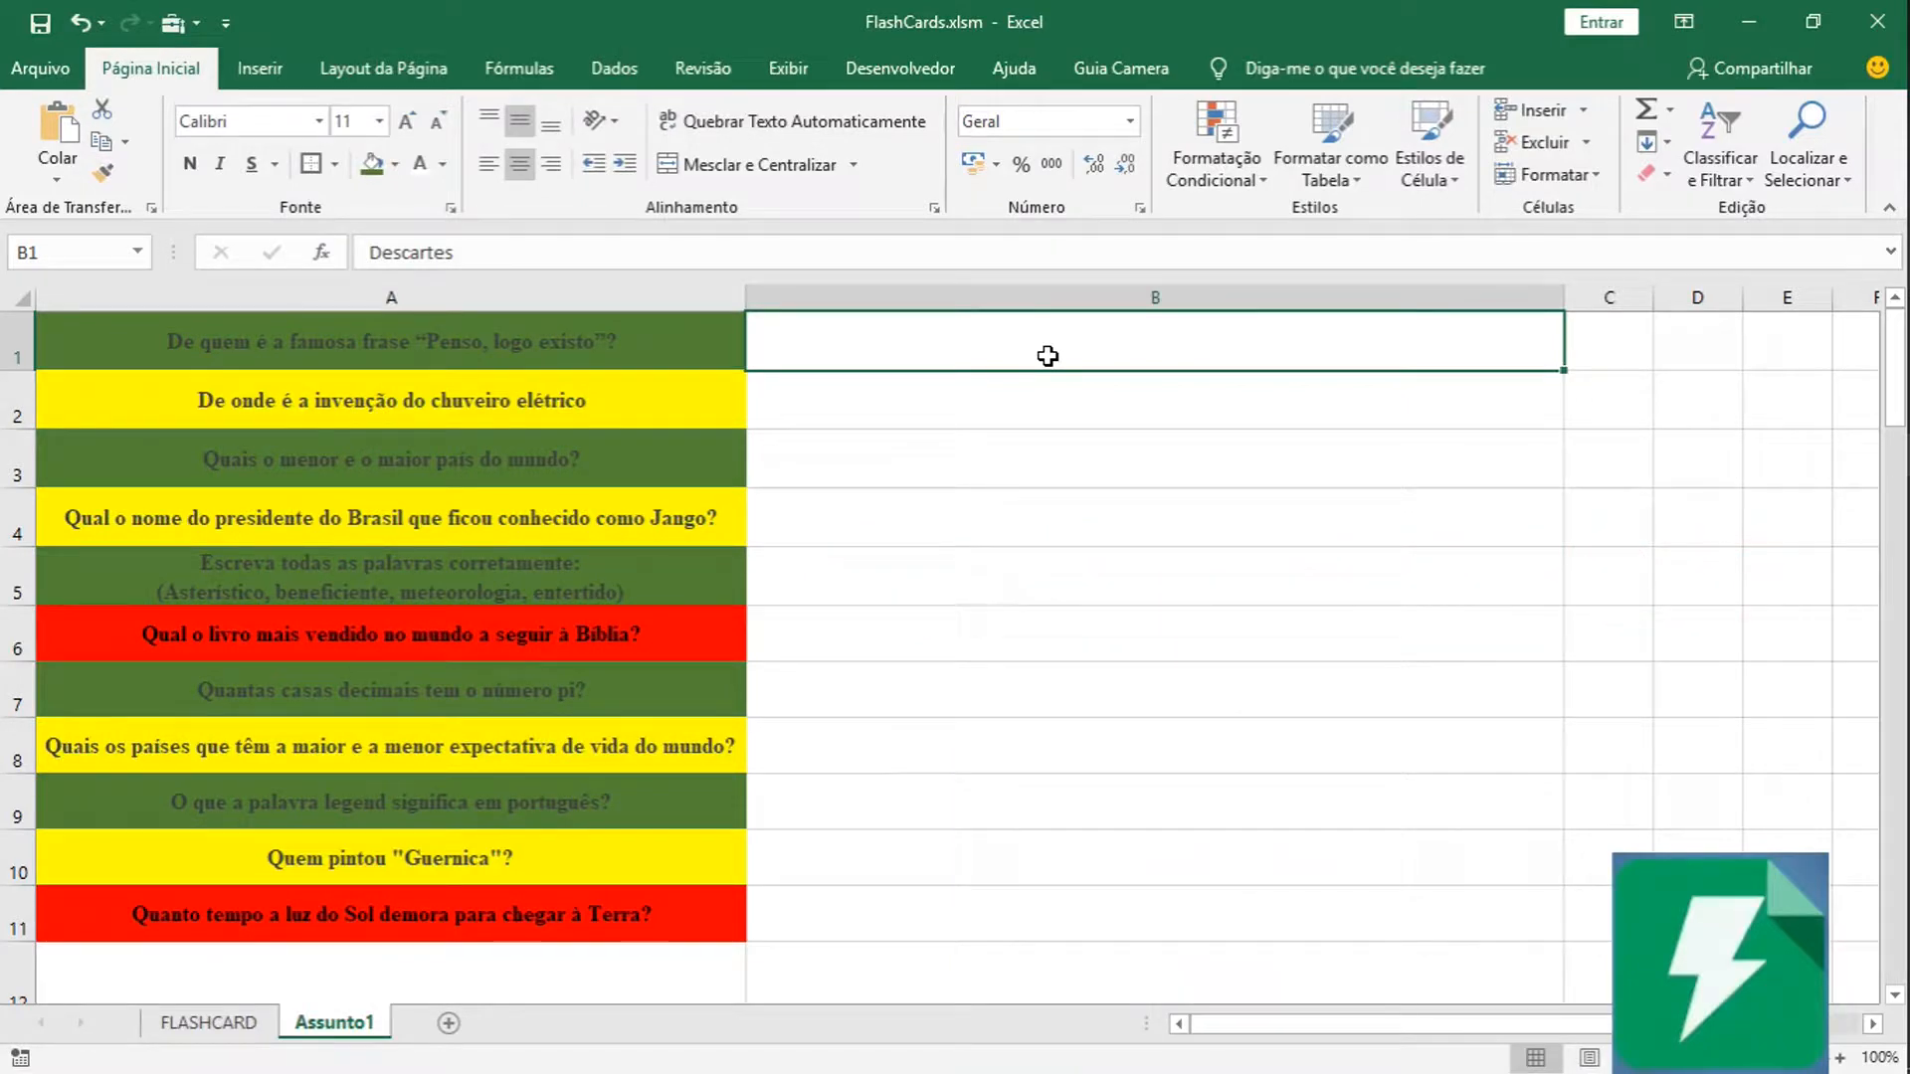
pyautogui.click(443, 164)
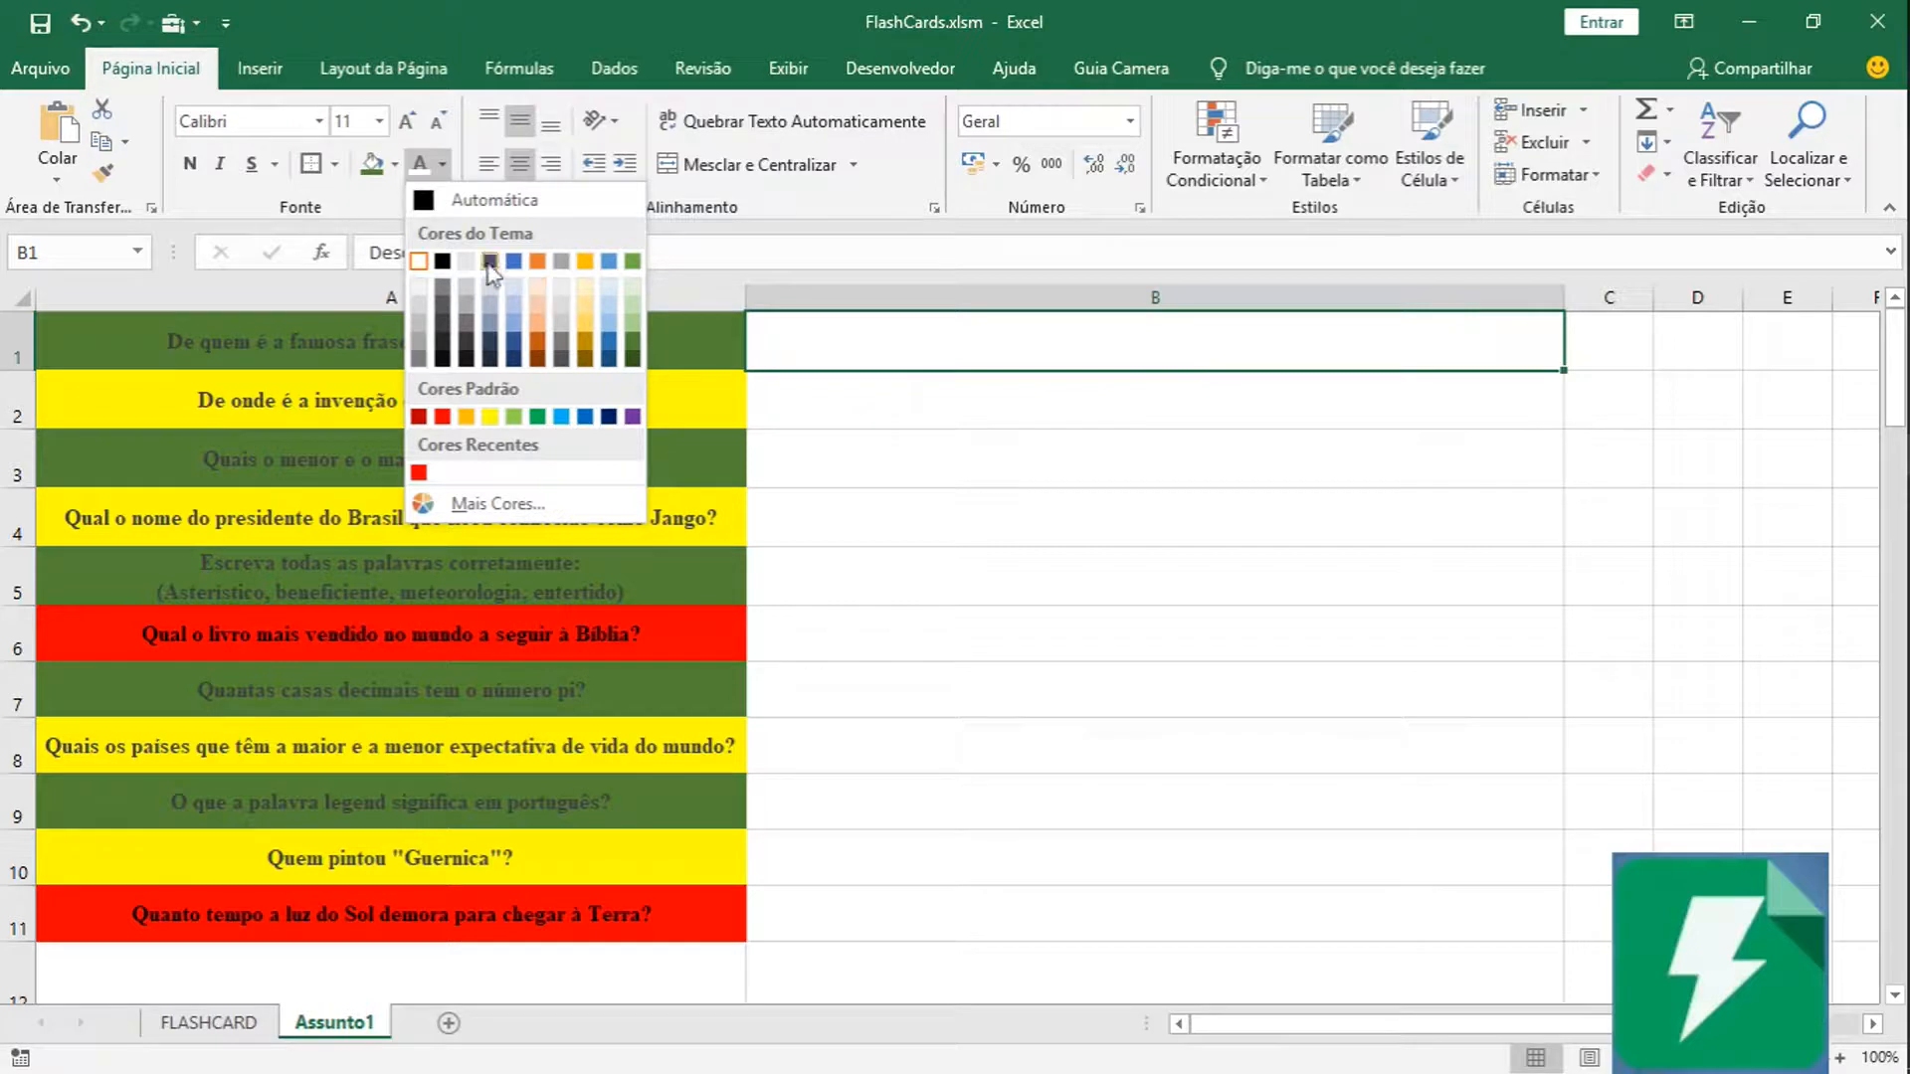
pyautogui.click(468, 329)
pyautogui.click(632, 328)
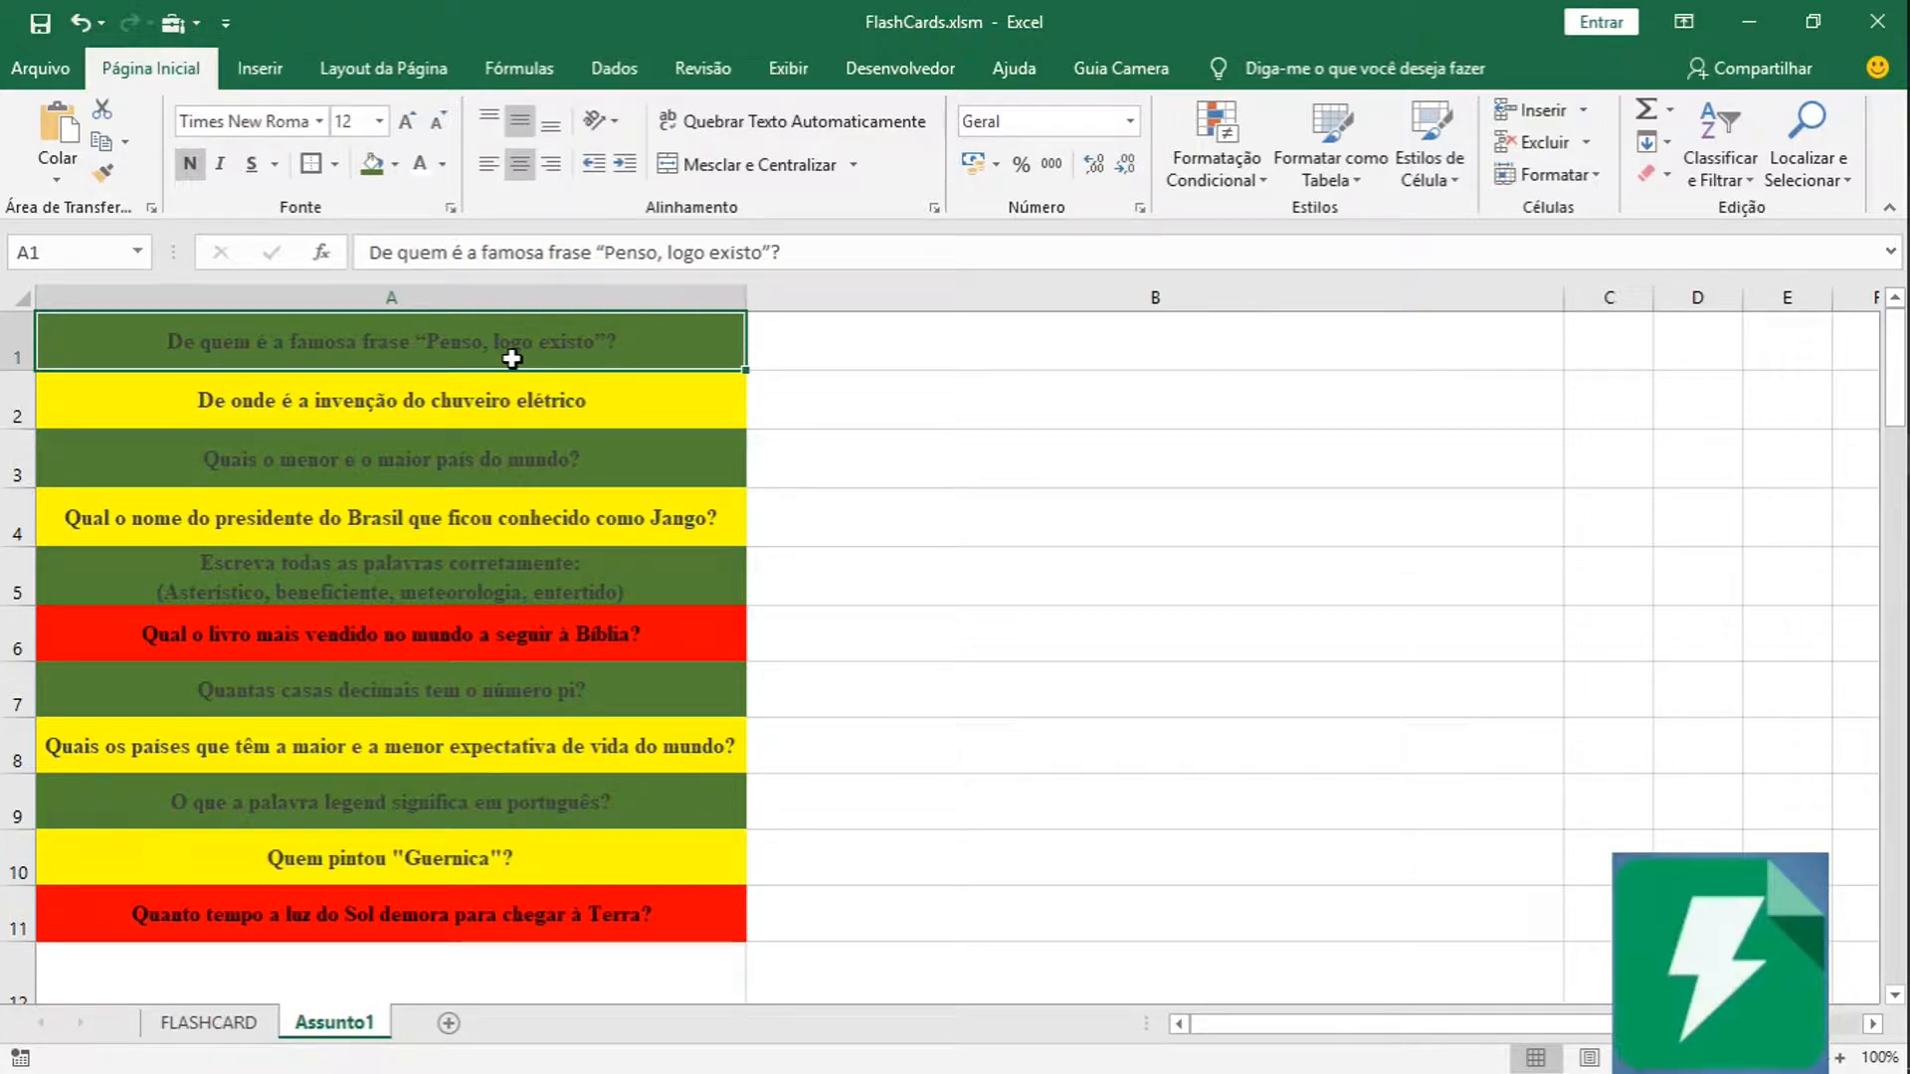
# Compare the questions in column A with their hidden answers in column B, within rows 1 to 7.
pyautogui.click(975, 331)
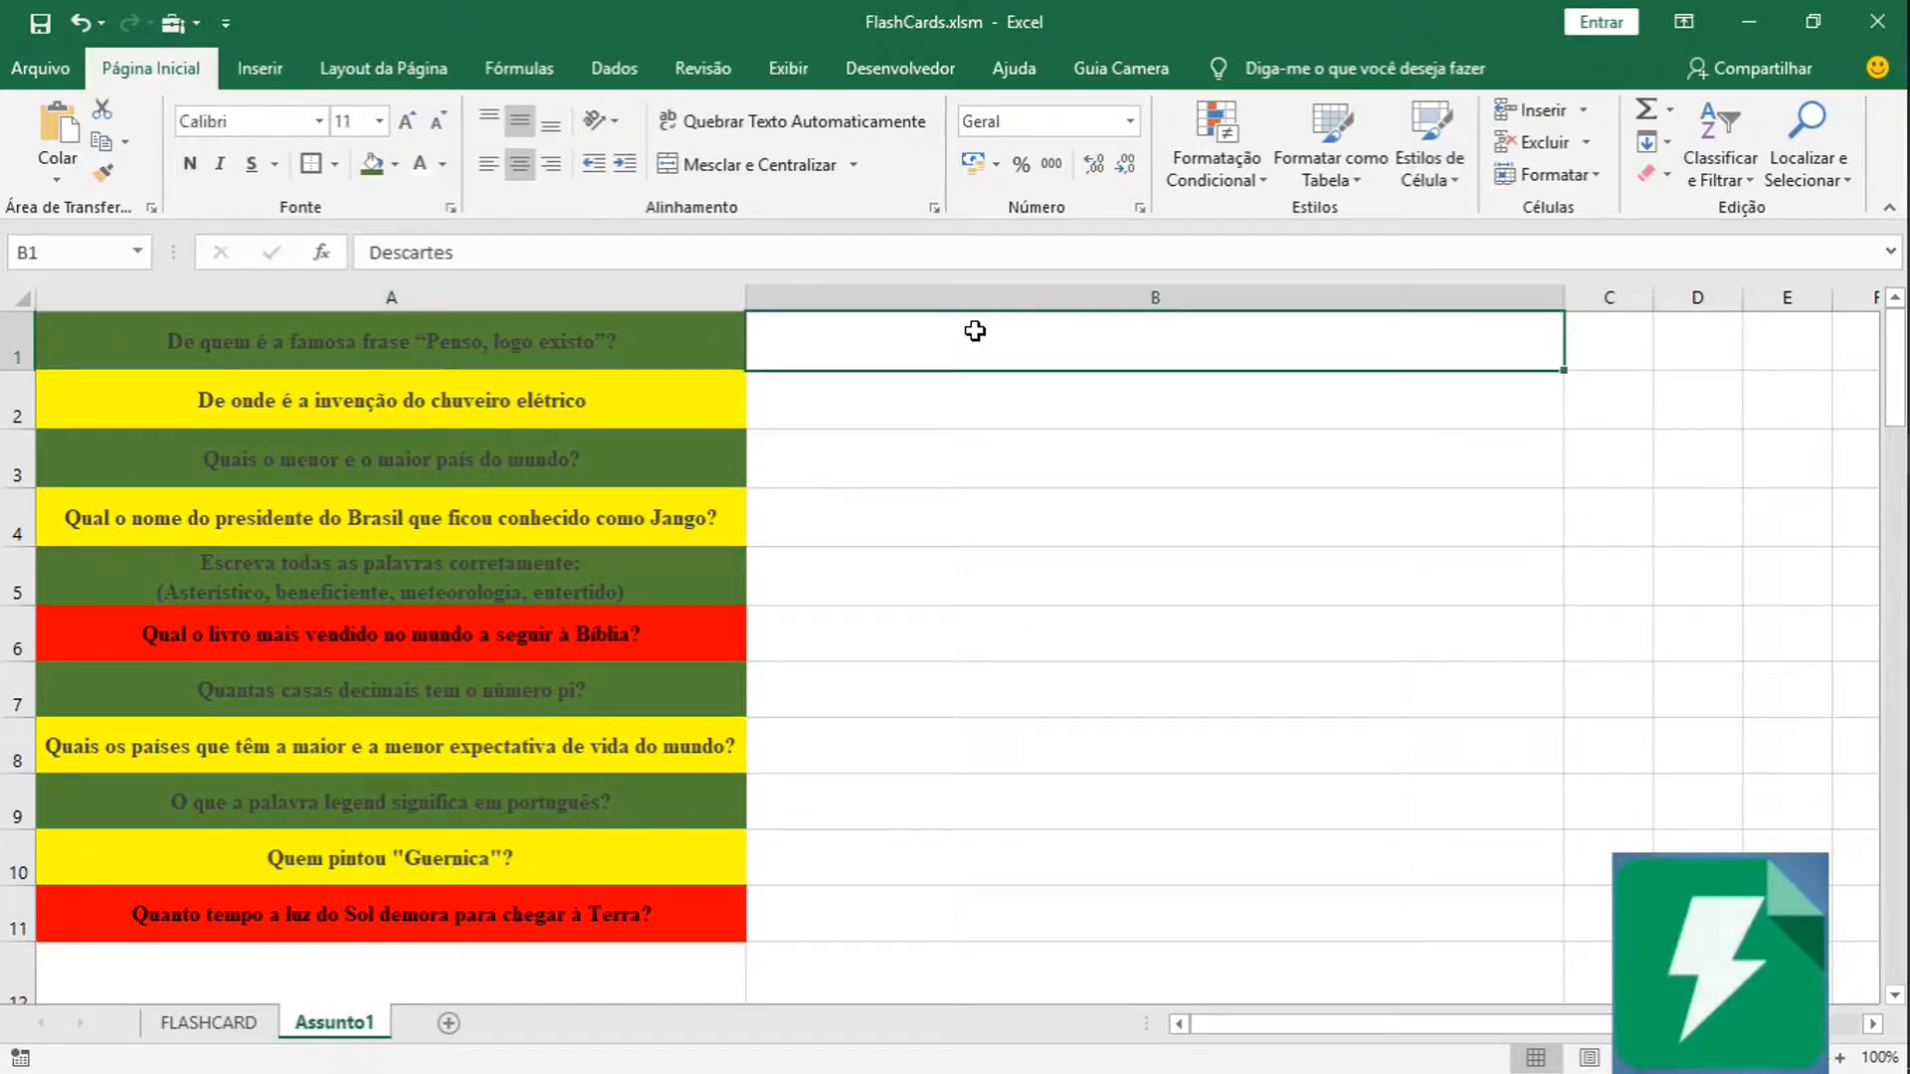
pyautogui.click(1095, 398)
pyautogui.click(1094, 473)
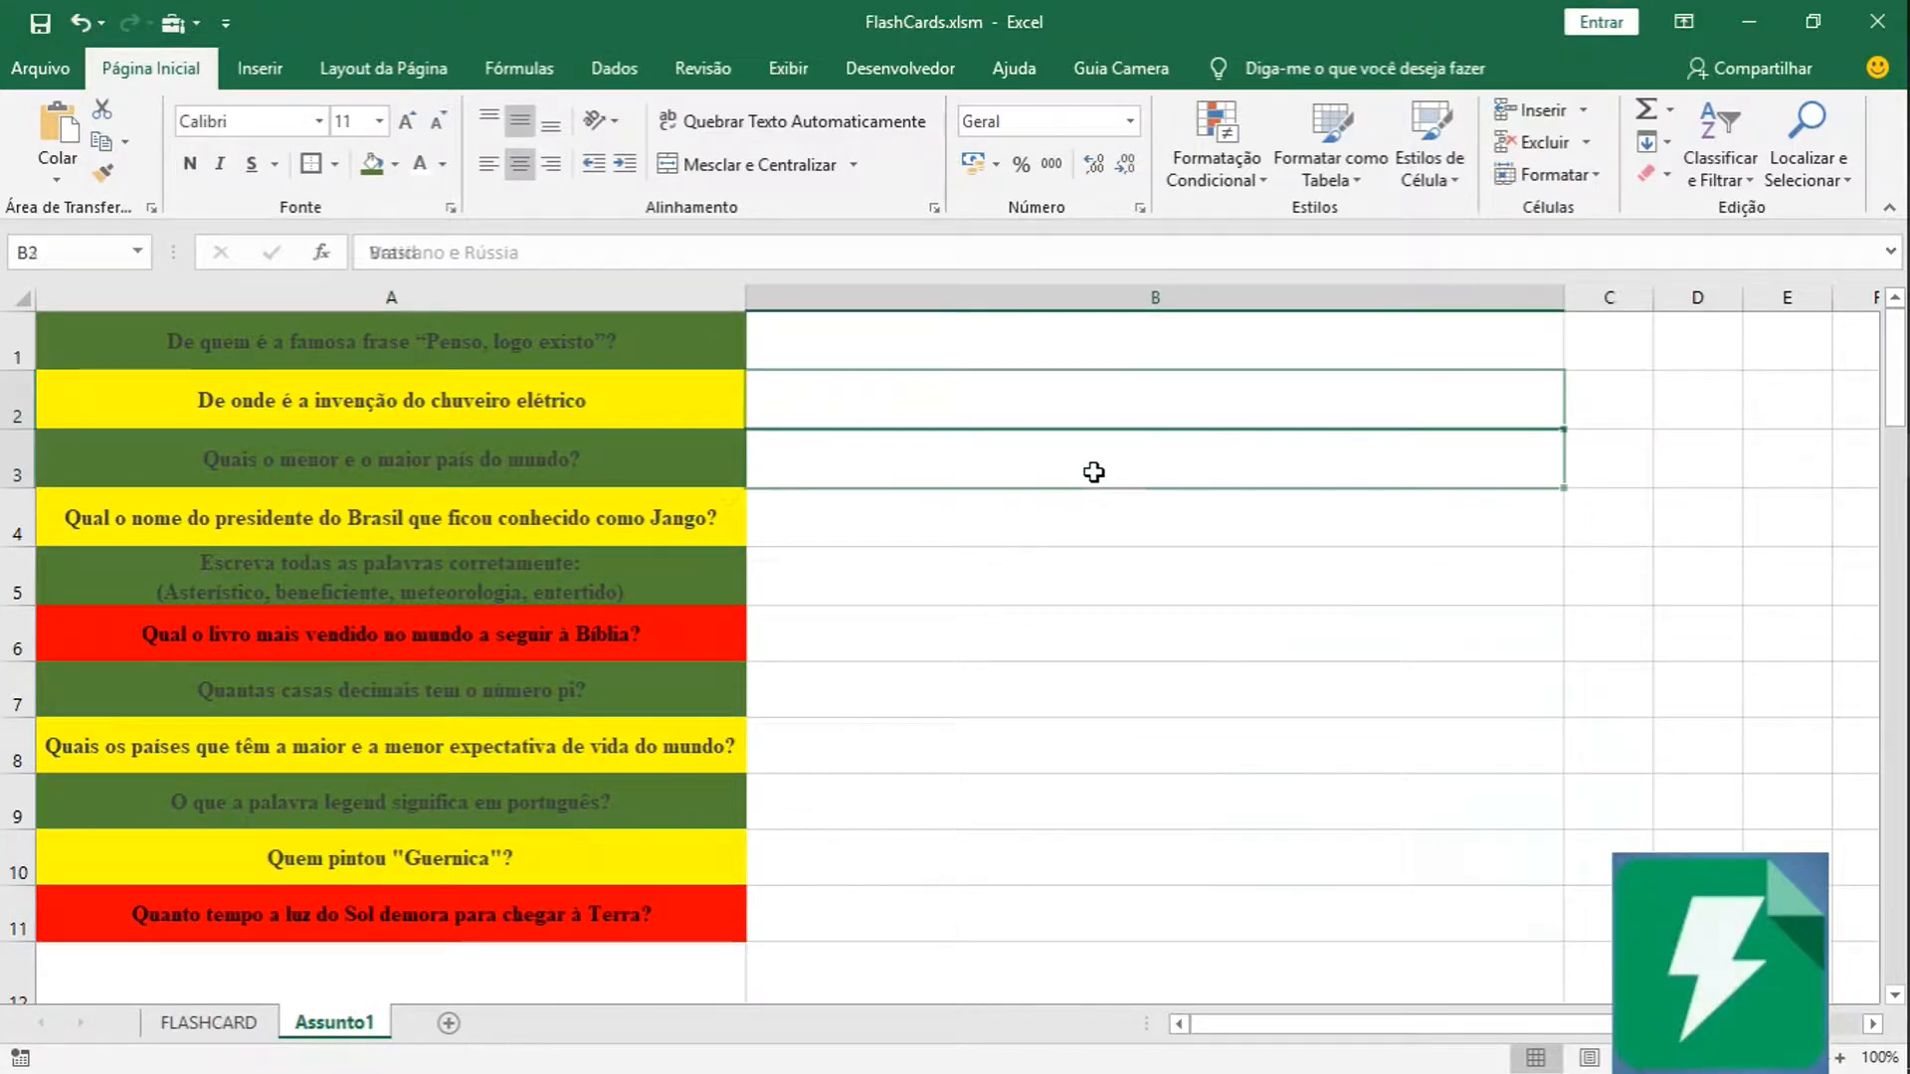
pyautogui.click(612, 472)
pyautogui.click(597, 519)
pyautogui.click(582, 586)
pyautogui.click(562, 688)
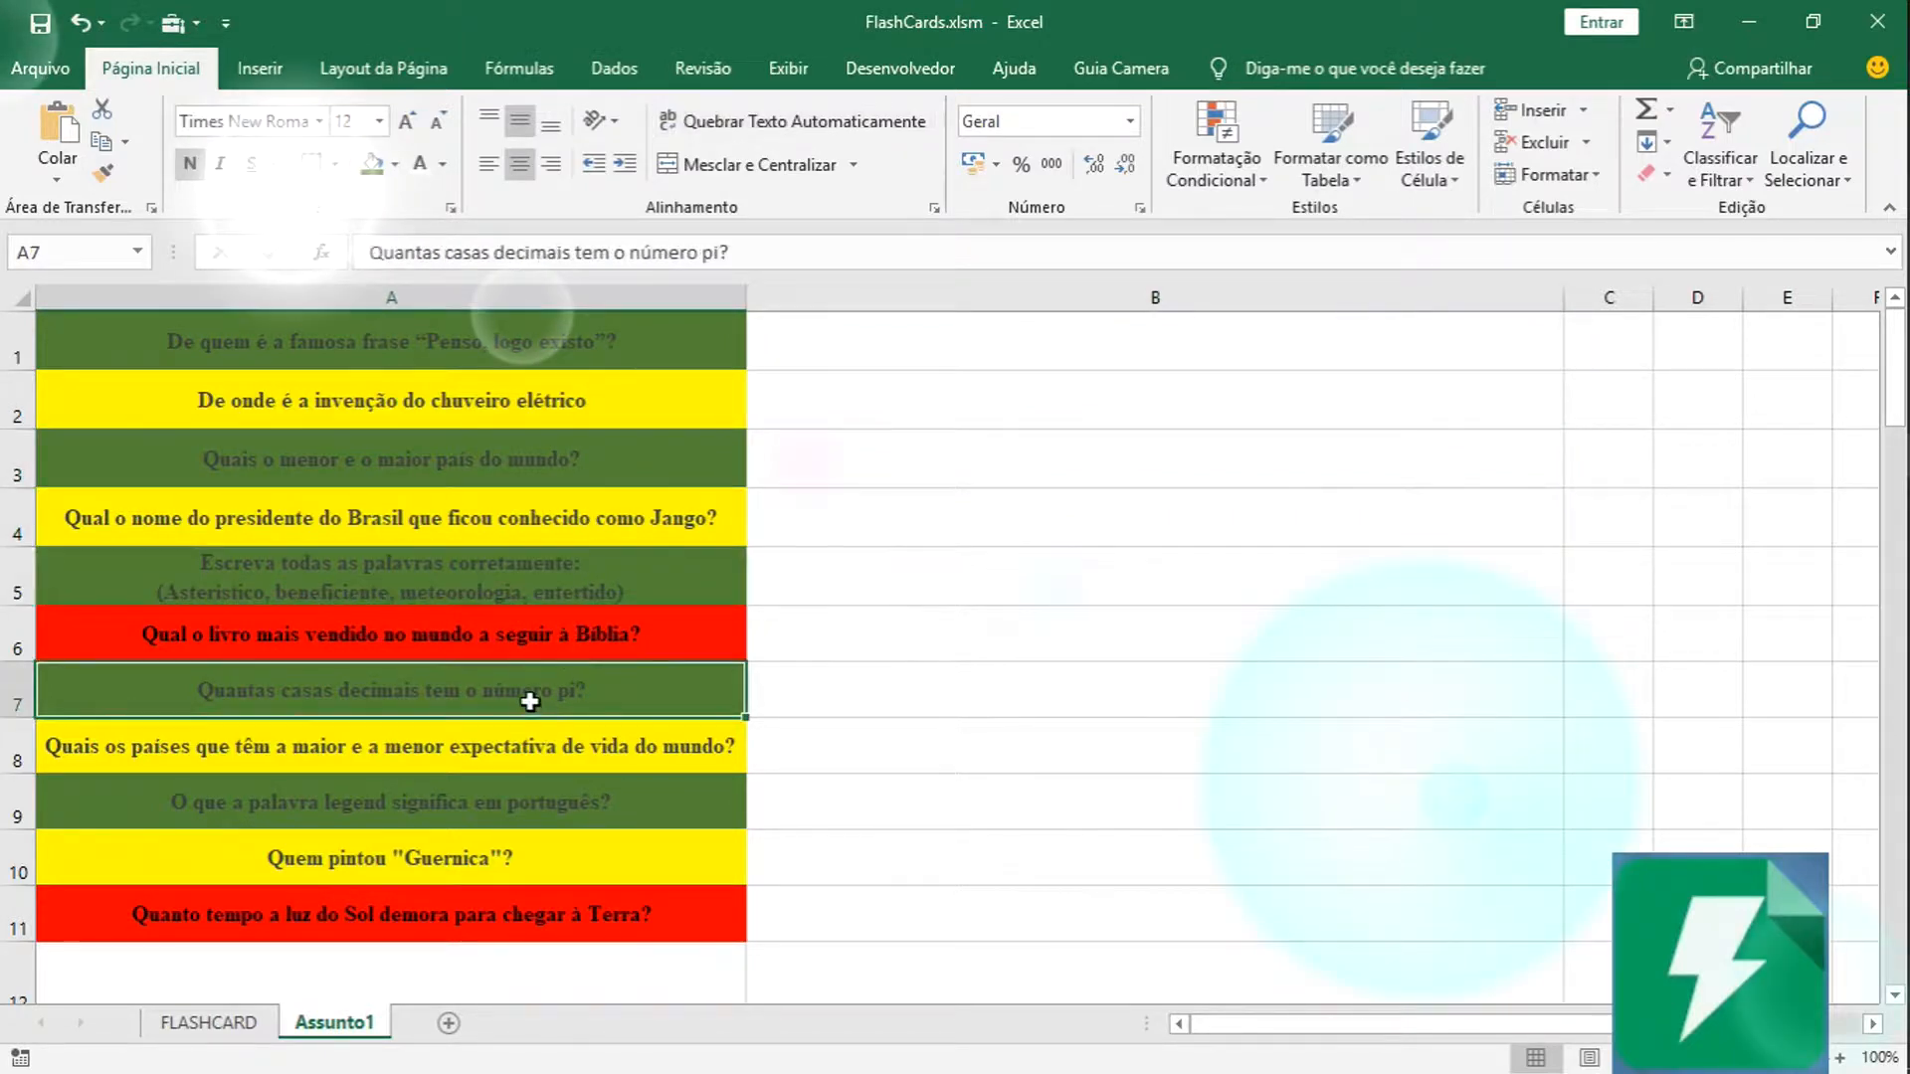
pyautogui.click(913, 536)
pyautogui.click(993, 676)
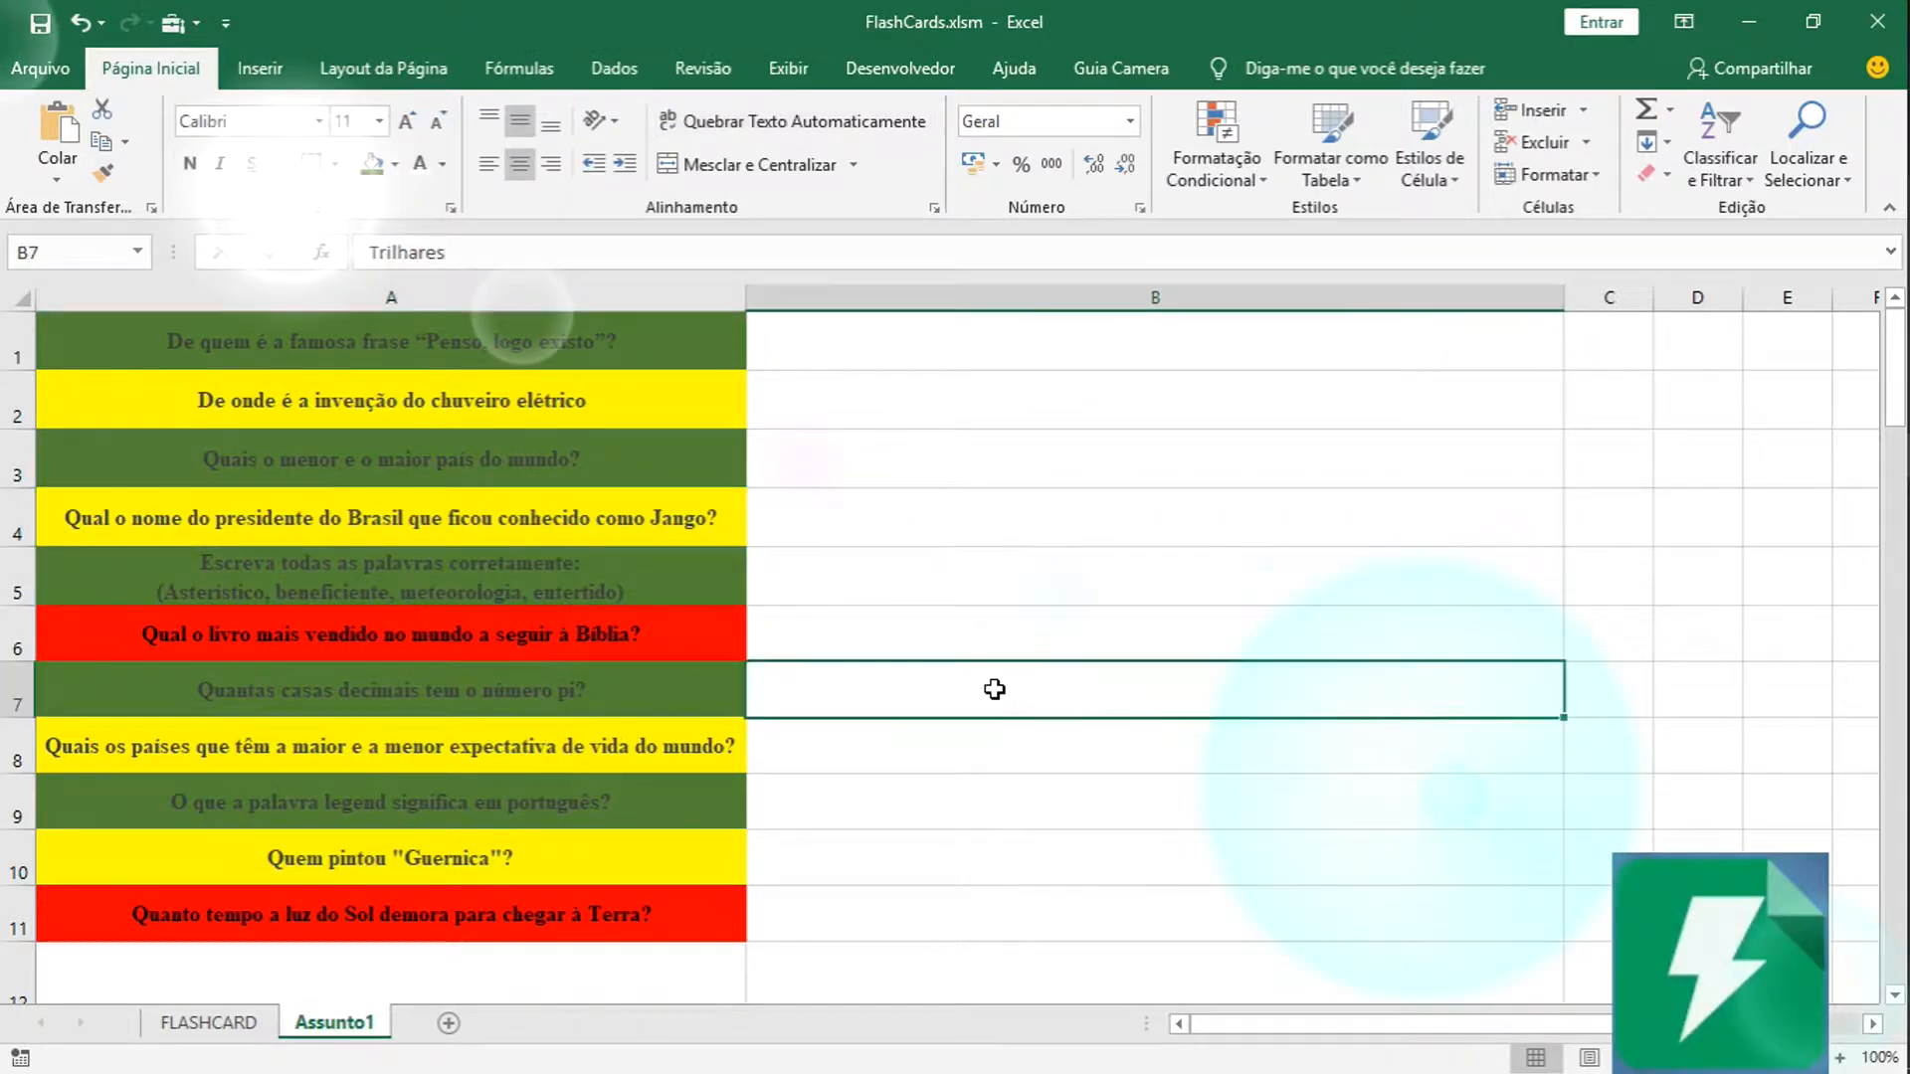
# Check the hidden answers in column B for rows 8 to 11.
pyautogui.click(977, 766)
pyautogui.click(959, 822)
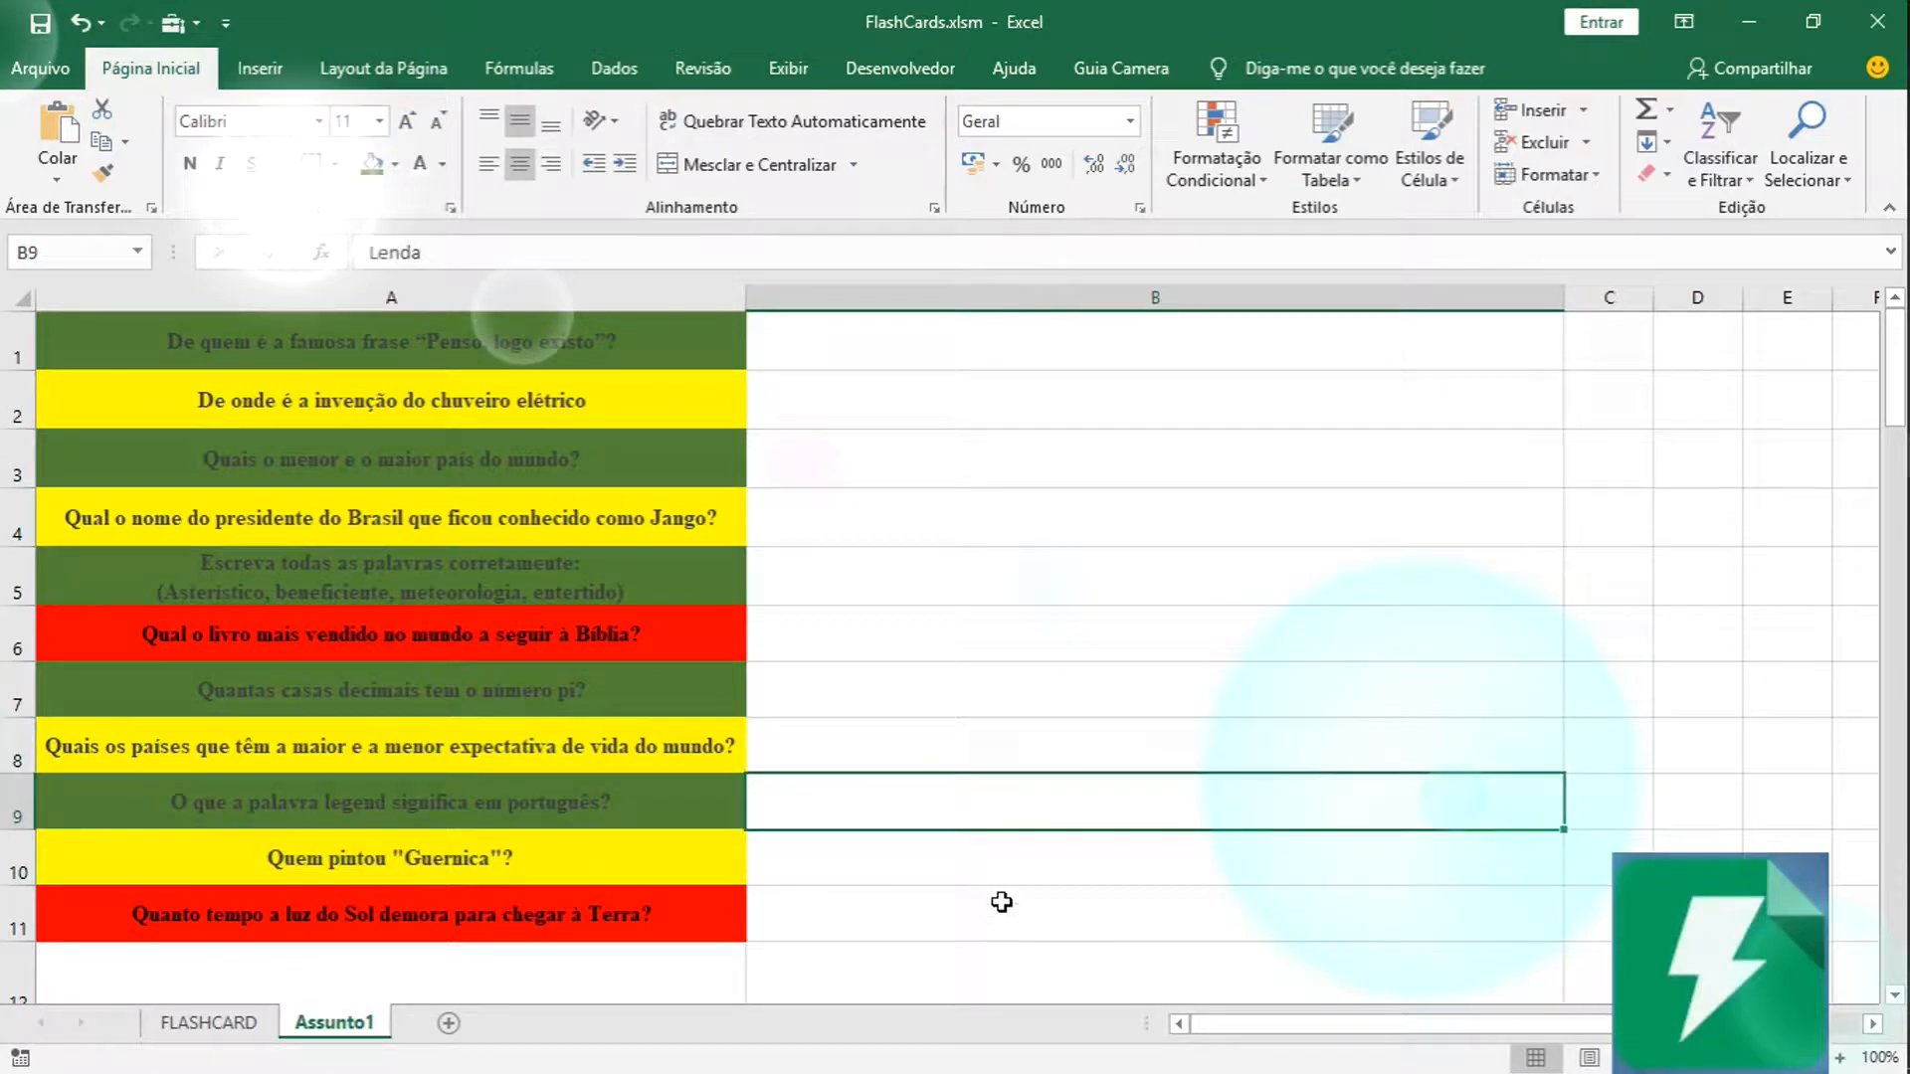
pyautogui.click(988, 860)
pyautogui.click(993, 922)
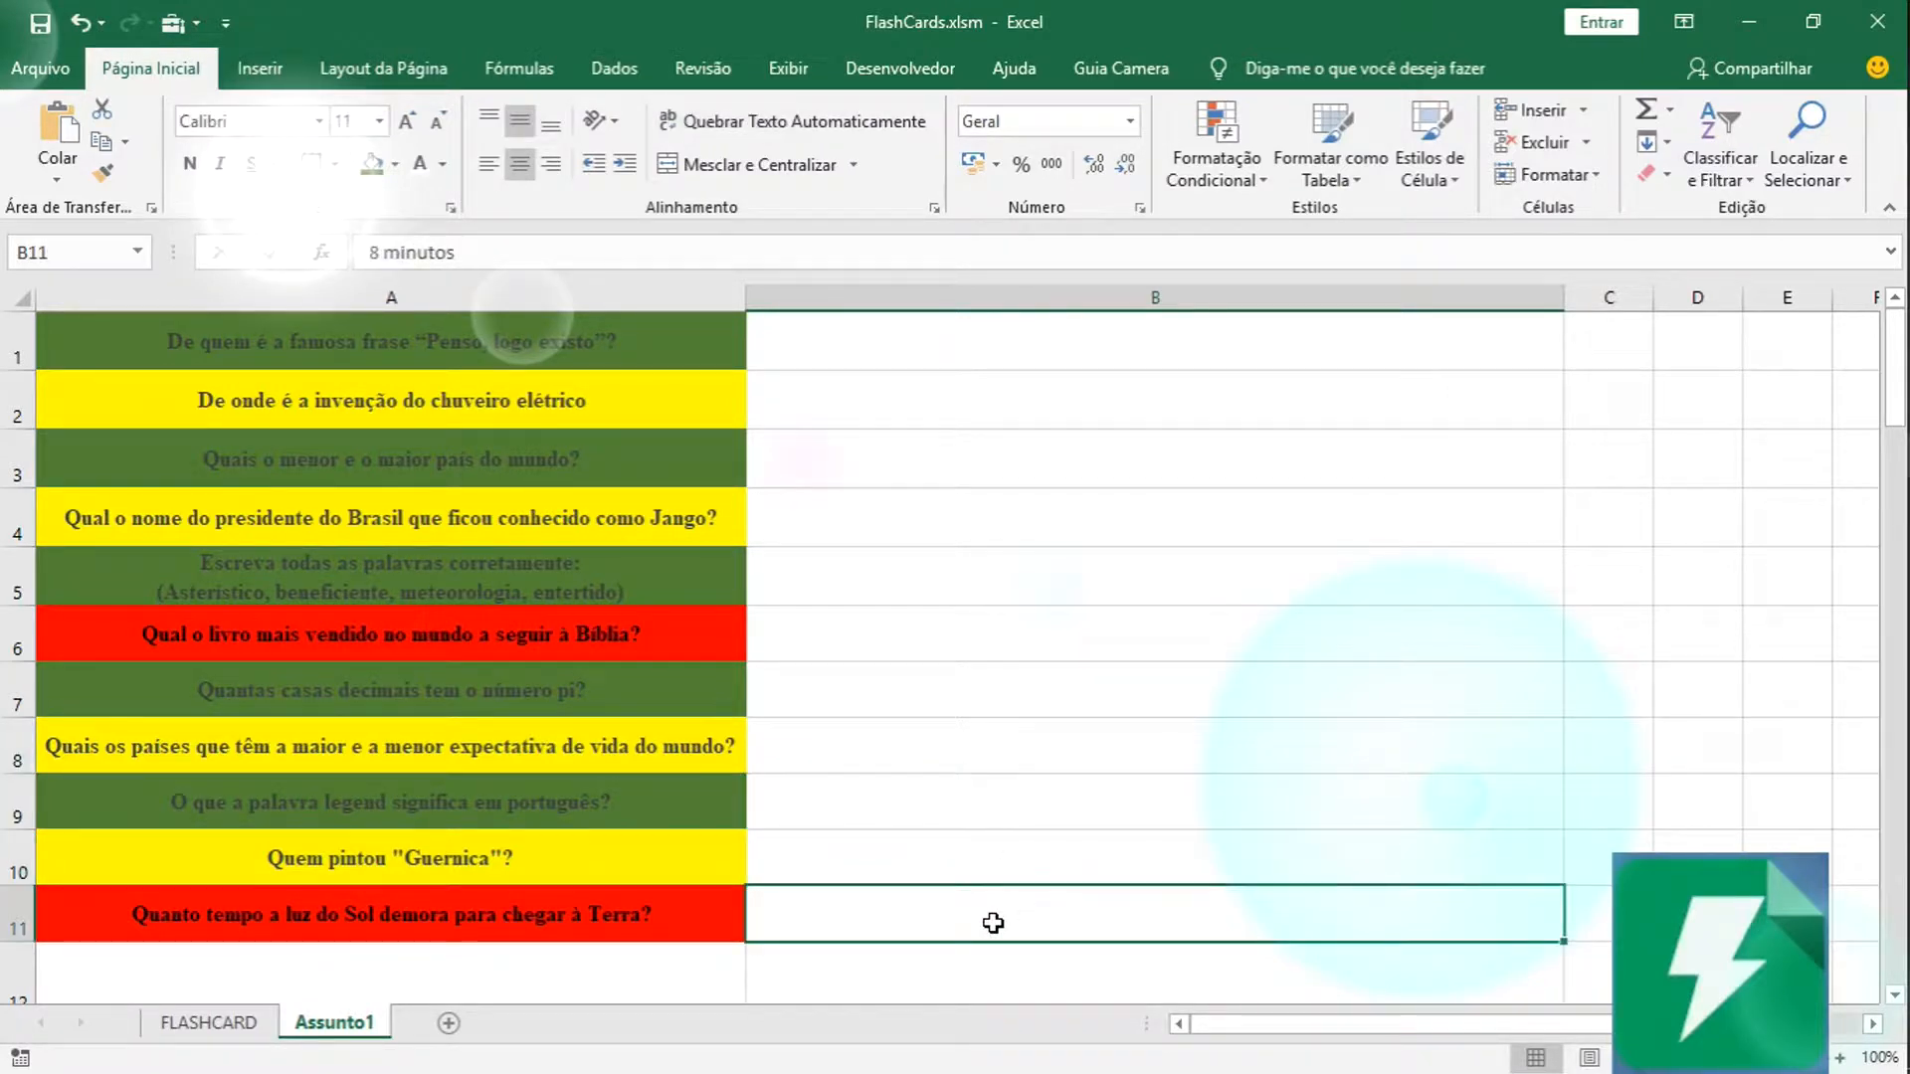
pyautogui.click(1065, 811)
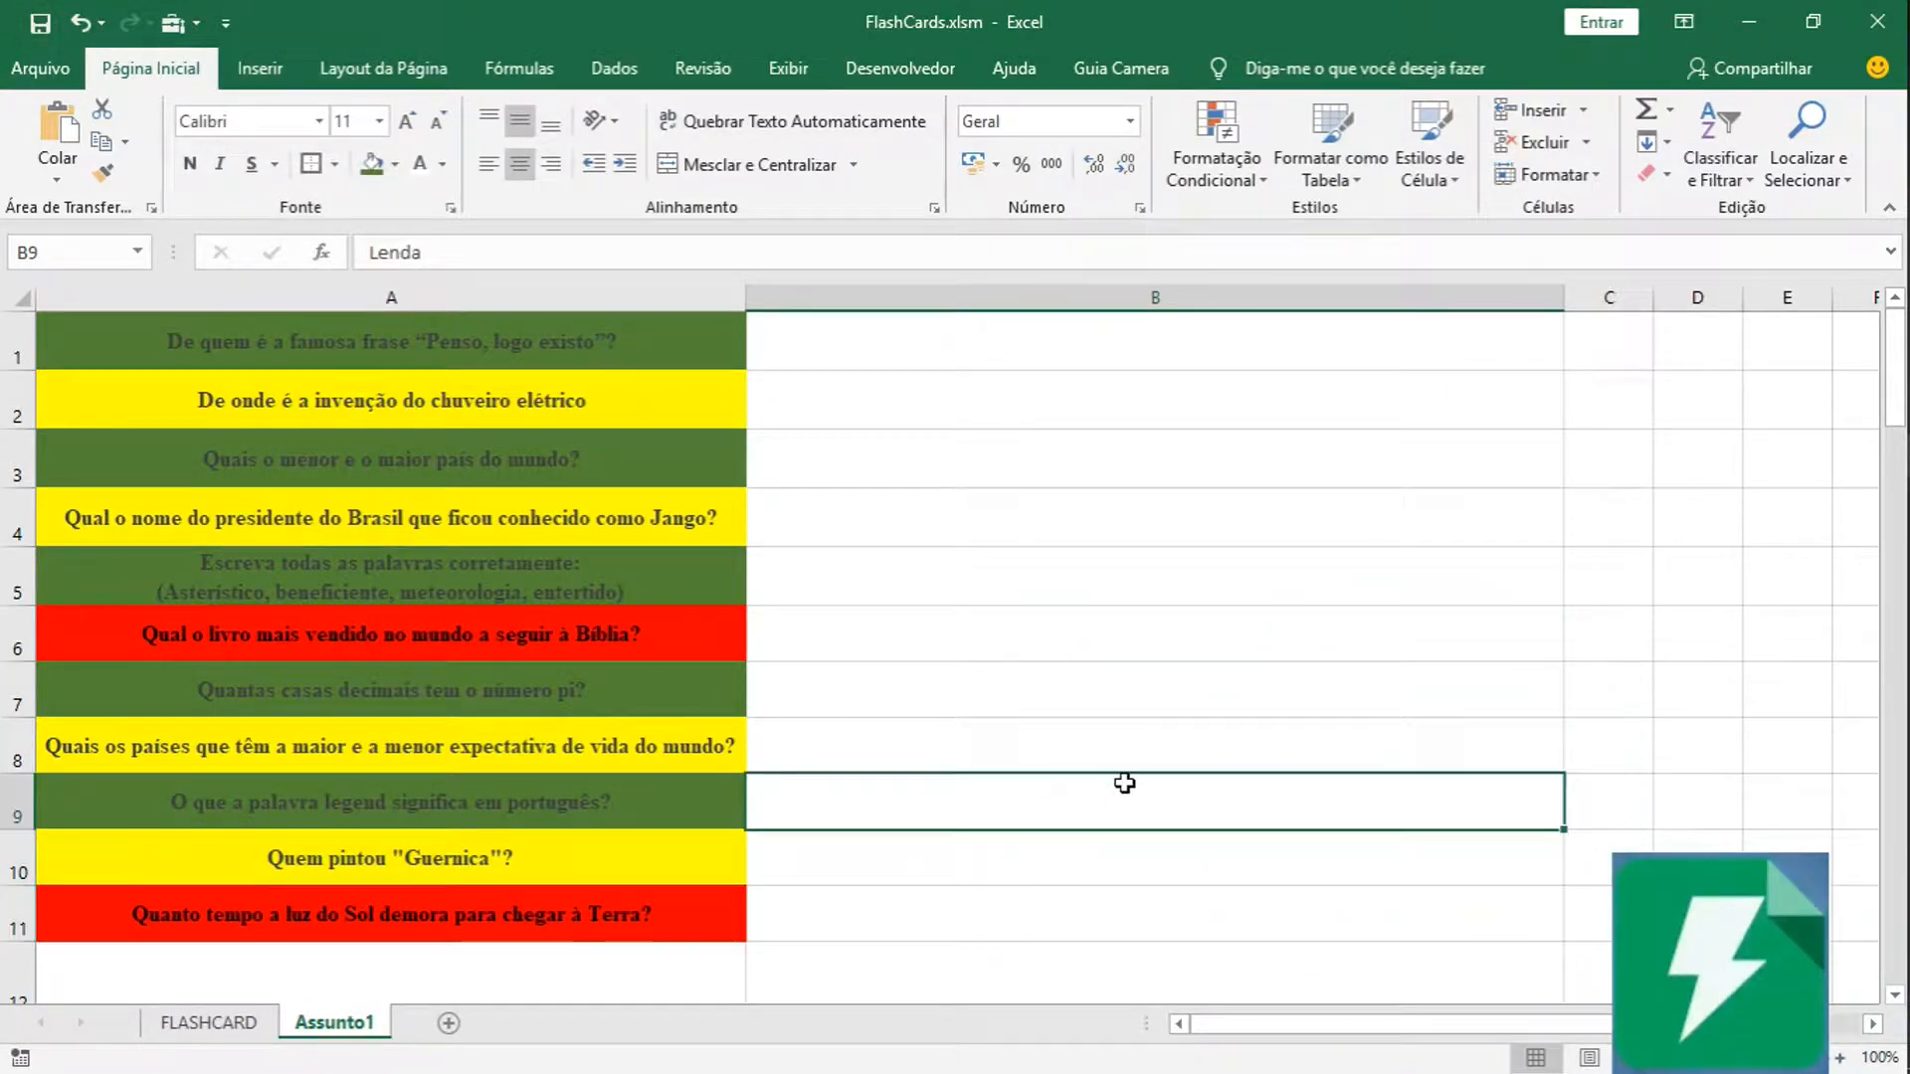
pyautogui.click(1169, 860)
pyautogui.click(1080, 950)
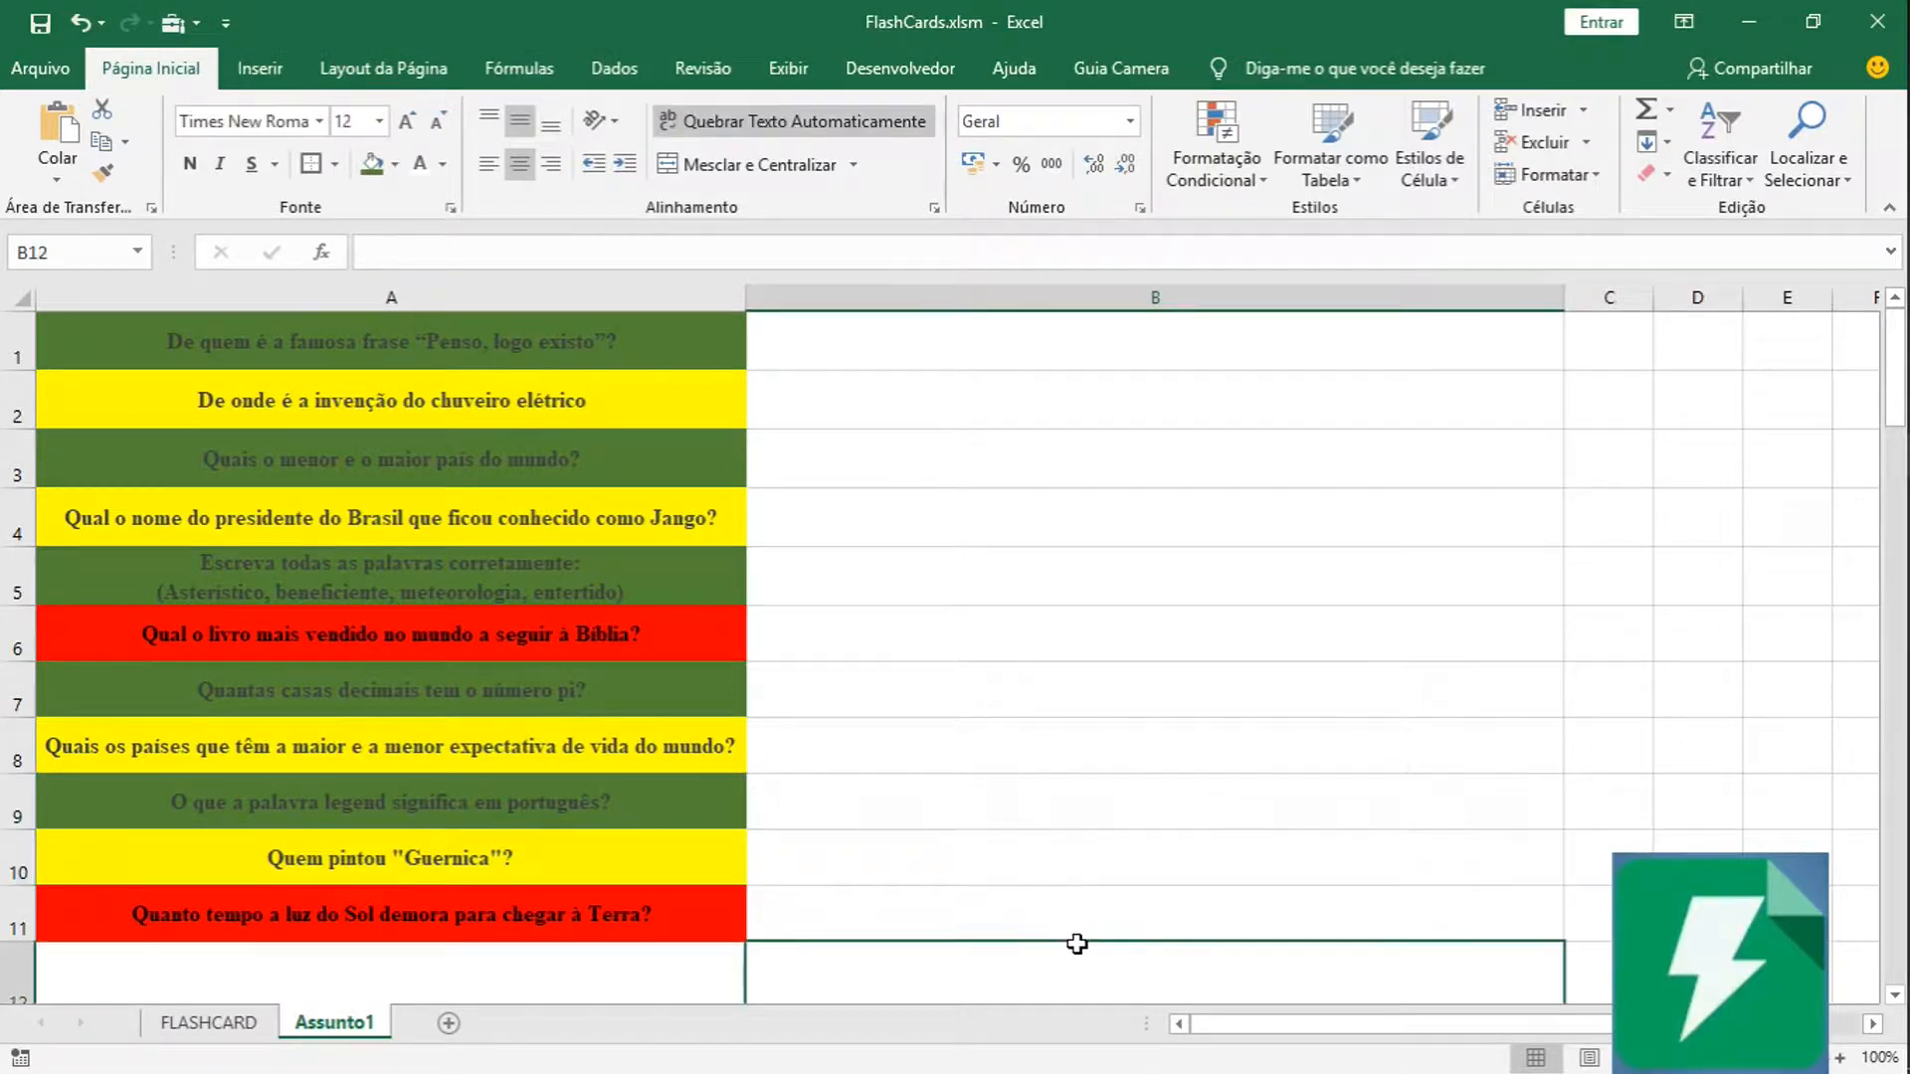
pyautogui.click(1082, 910)
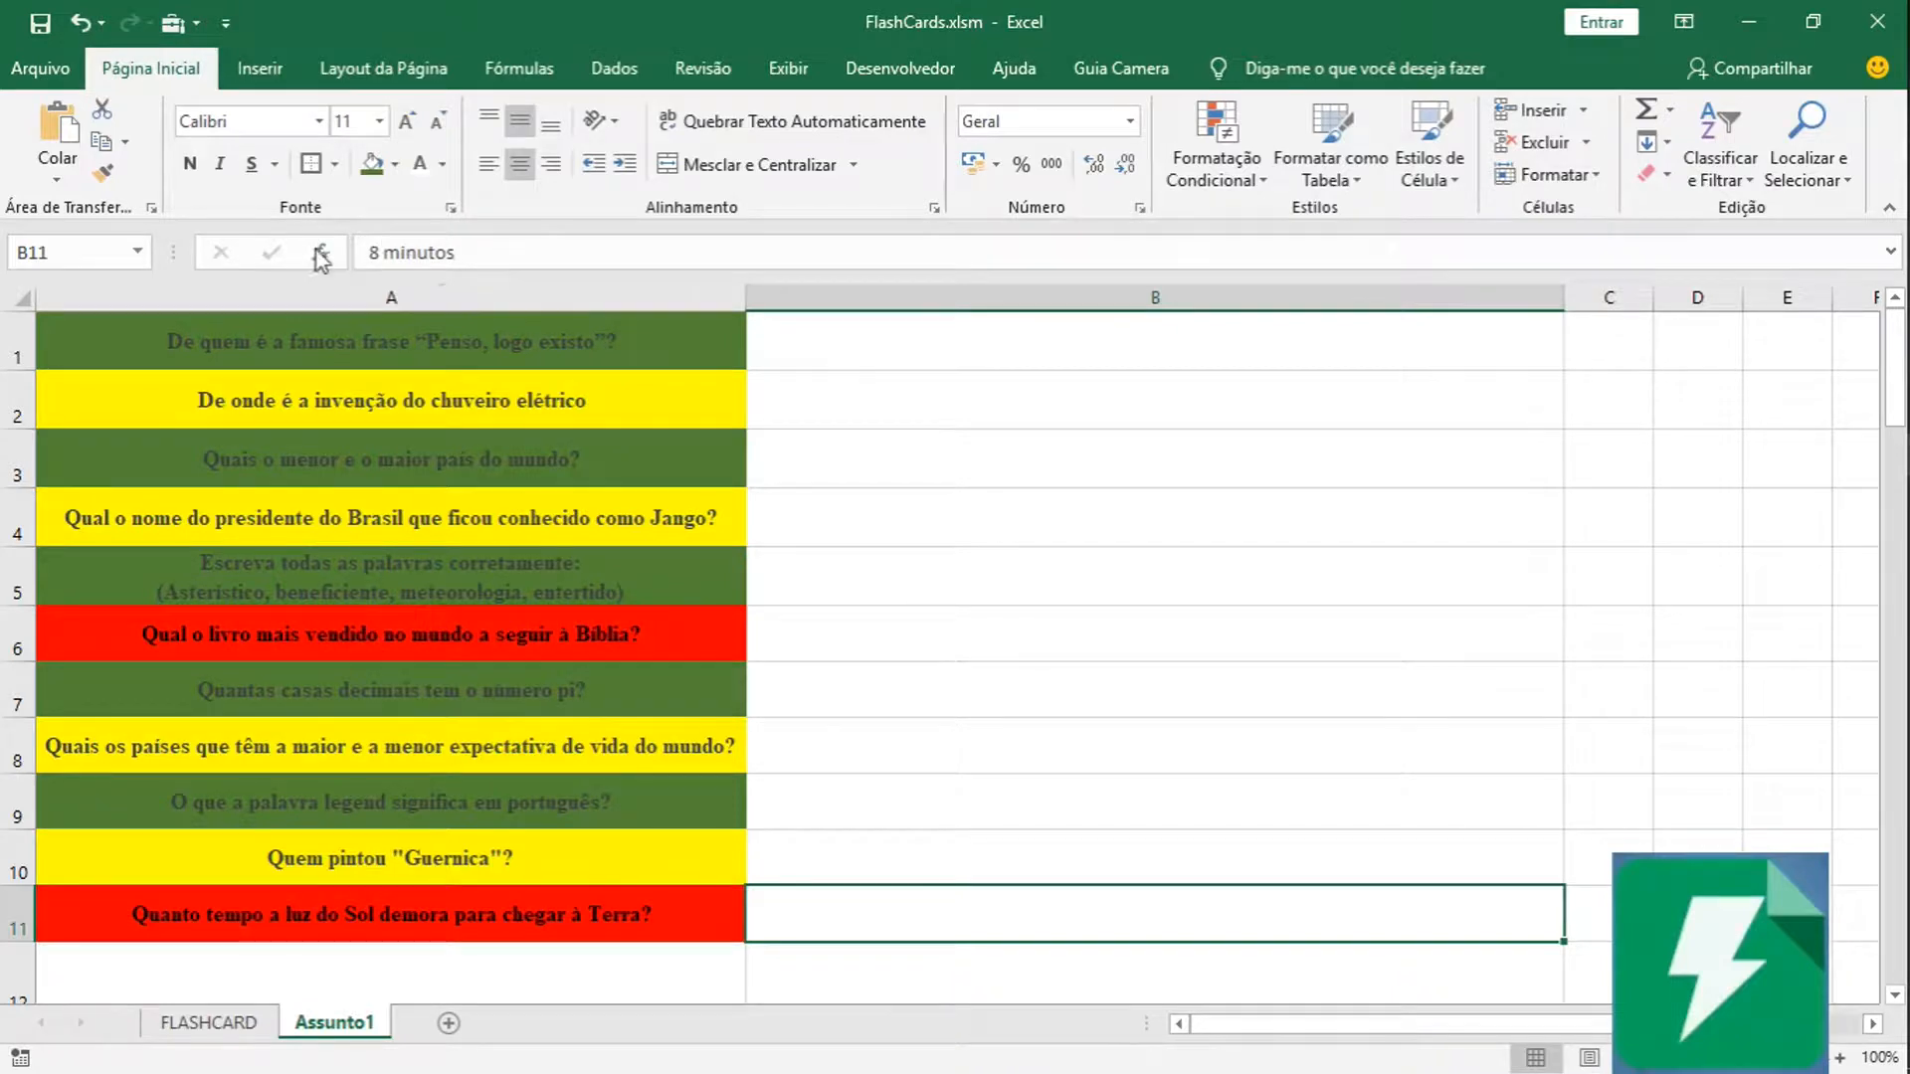
# Compare the question in A10 with its hidden answer in B10, and review the answers above it in column B.
pyautogui.click(1130, 841)
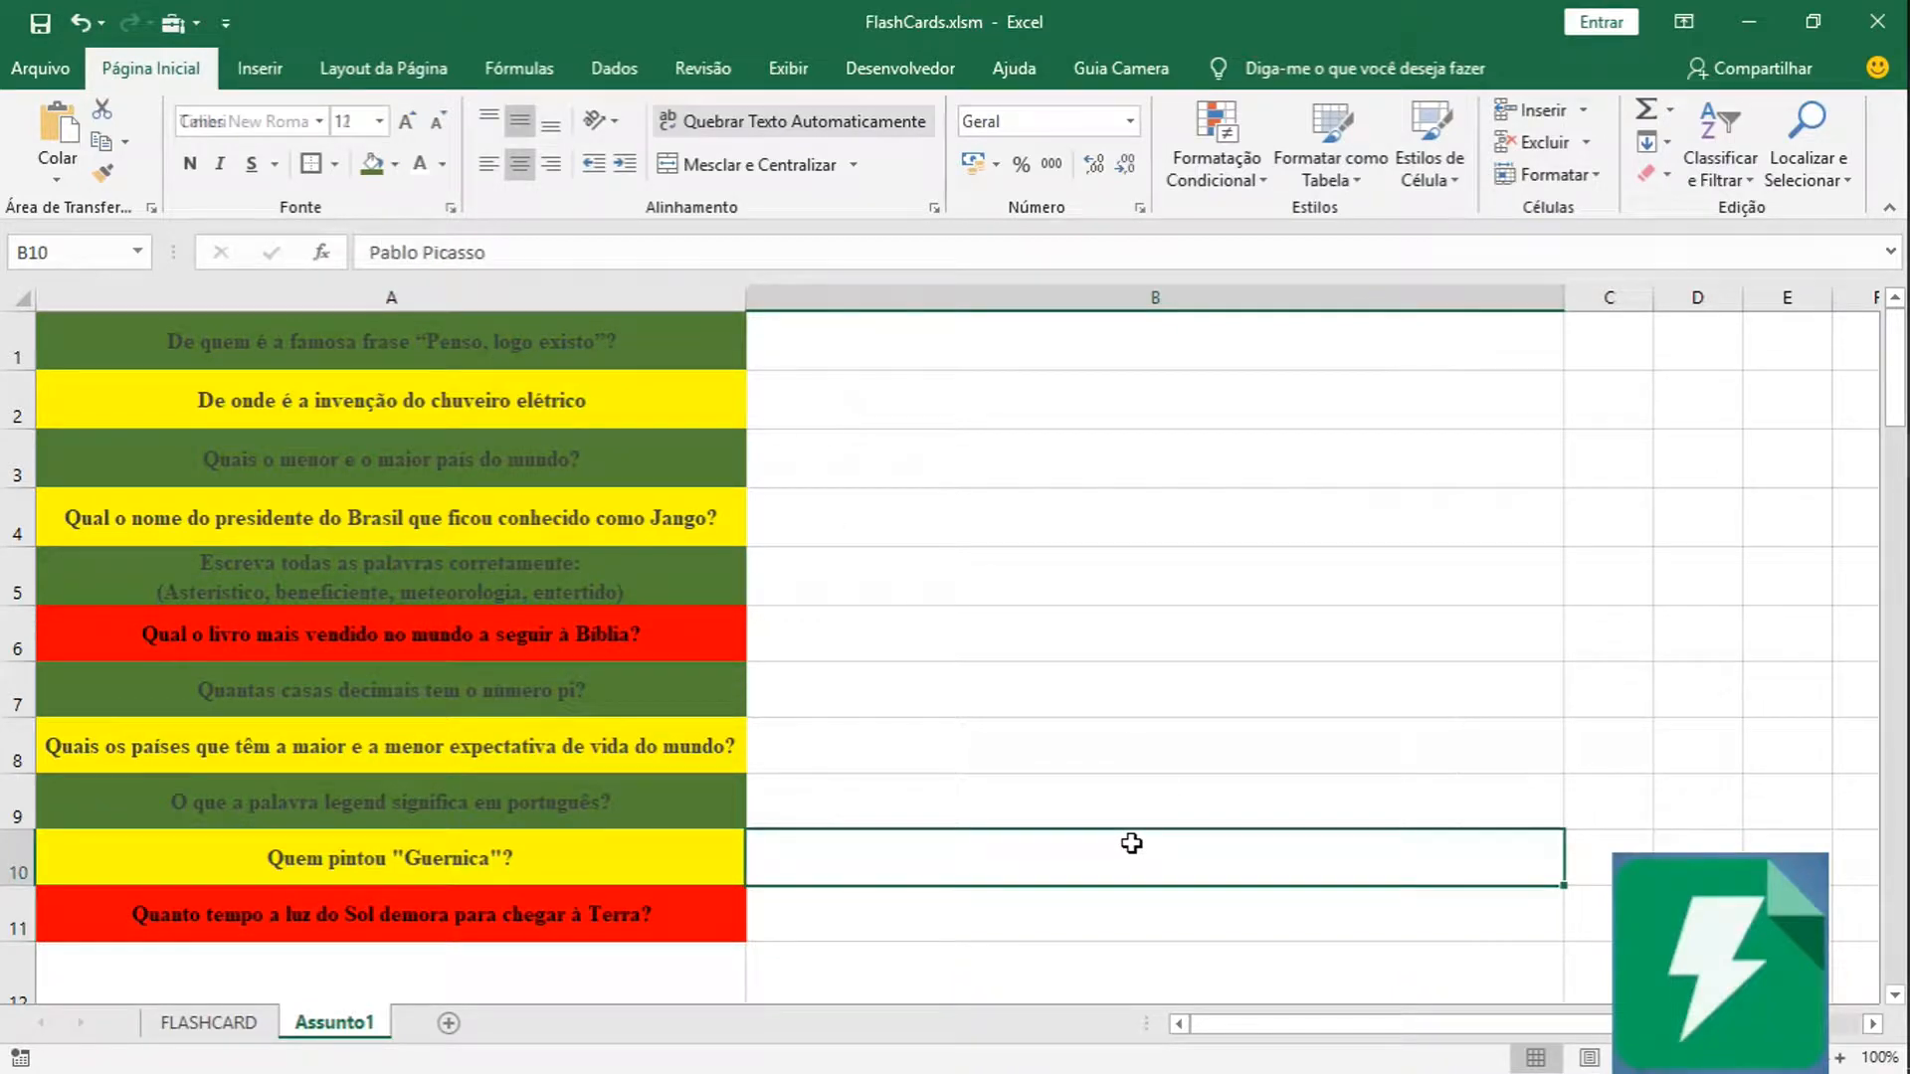
pyautogui.click(524, 858)
pyautogui.click(927, 868)
pyautogui.moveTo(379, 859); pyautogui.dragTo(148, 881)
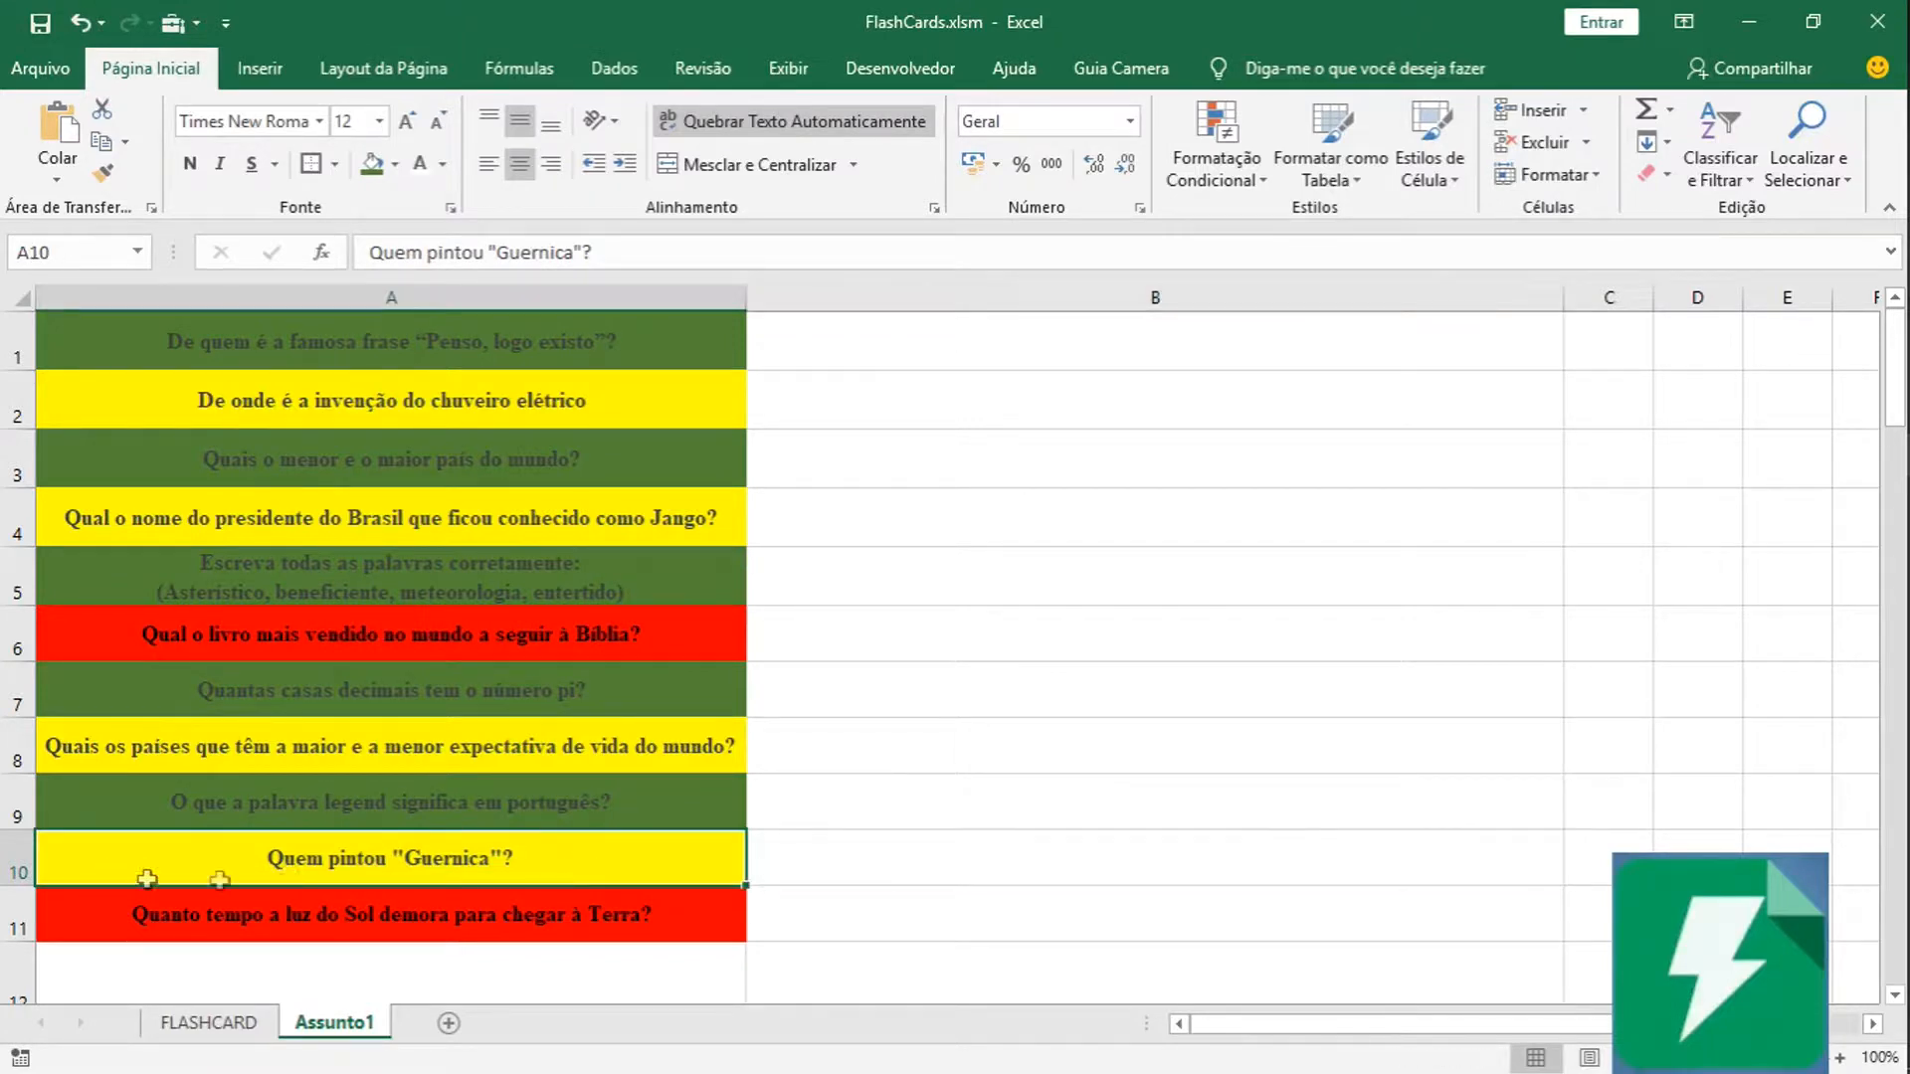
pyautogui.click(796, 859)
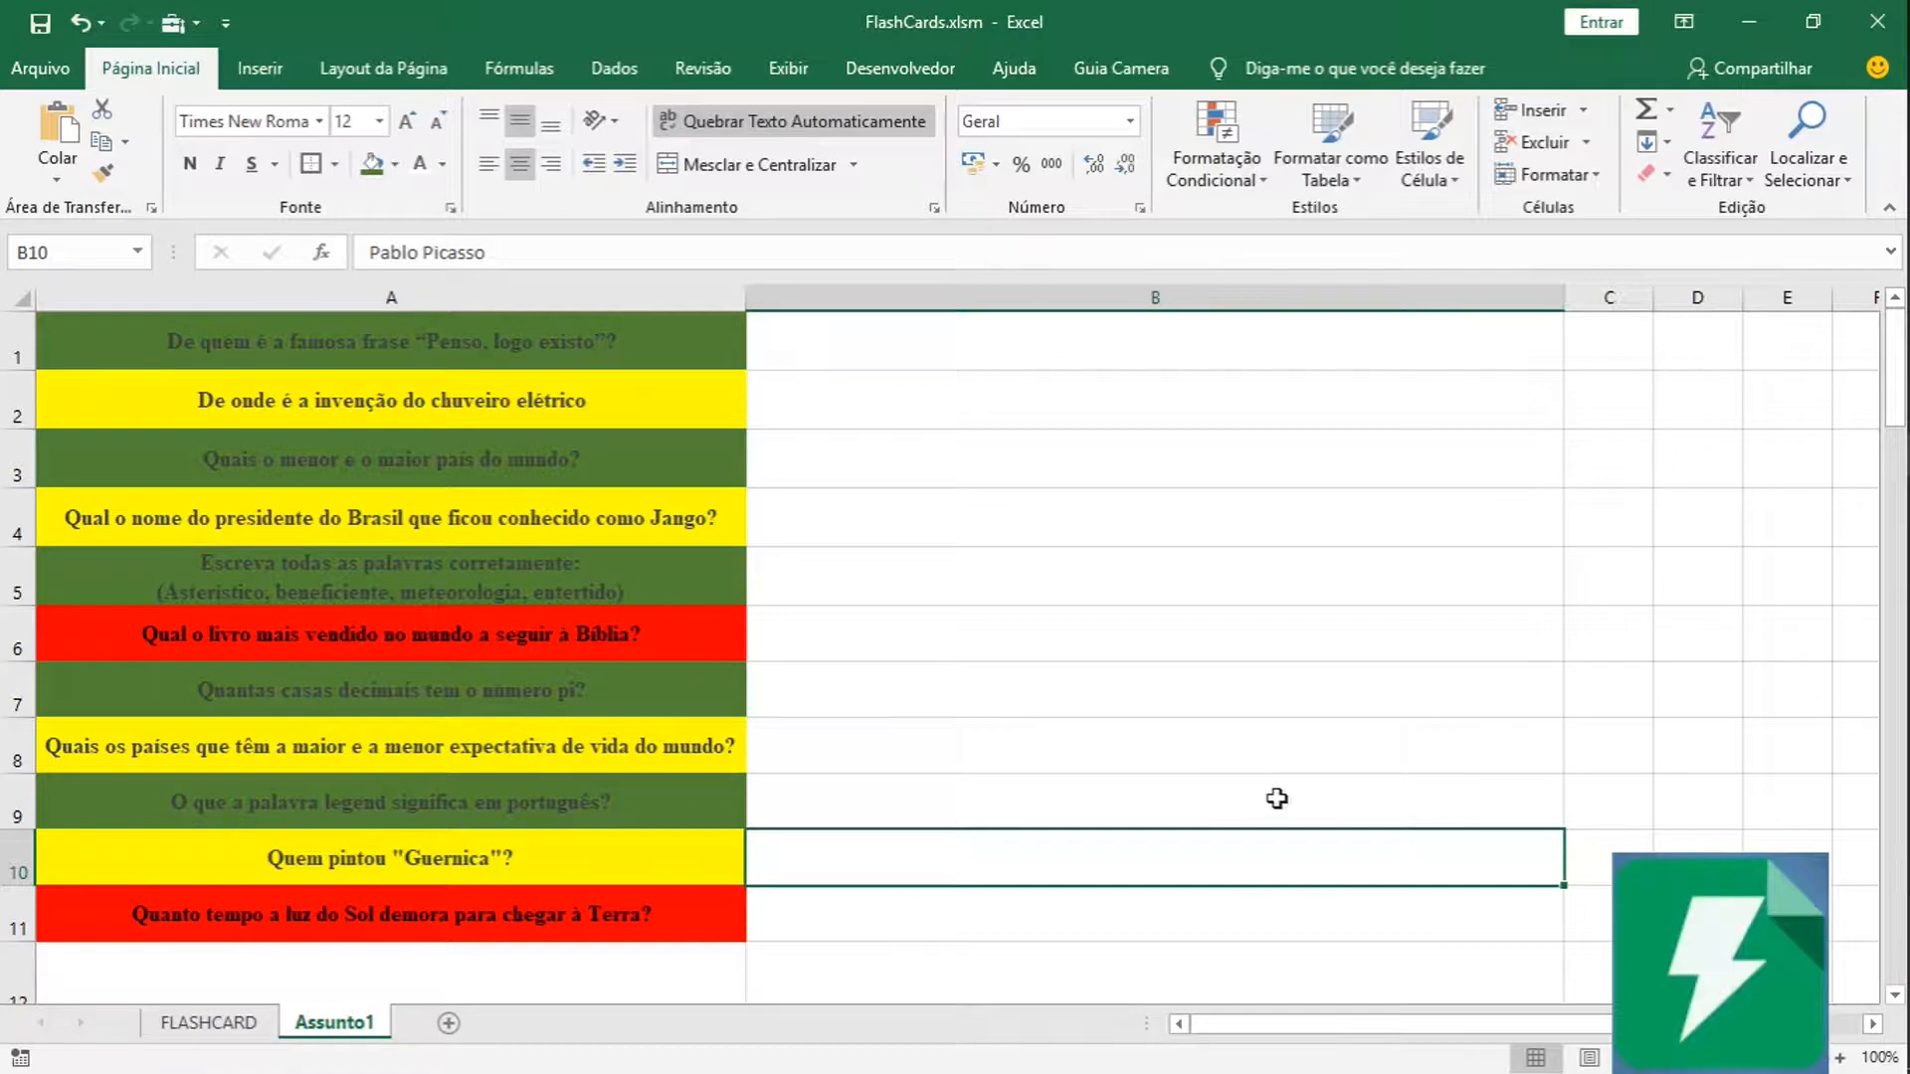
pyautogui.click(1175, 793)
pyautogui.click(1181, 728)
pyautogui.click(1152, 674)
pyautogui.click(1172, 612)
pyautogui.click(1158, 549)
pyautogui.click(1158, 540)
pyautogui.click(925, 935)
pyautogui.click(809, 982)
pyautogui.click(646, 985)
pyautogui.click(832, 982)
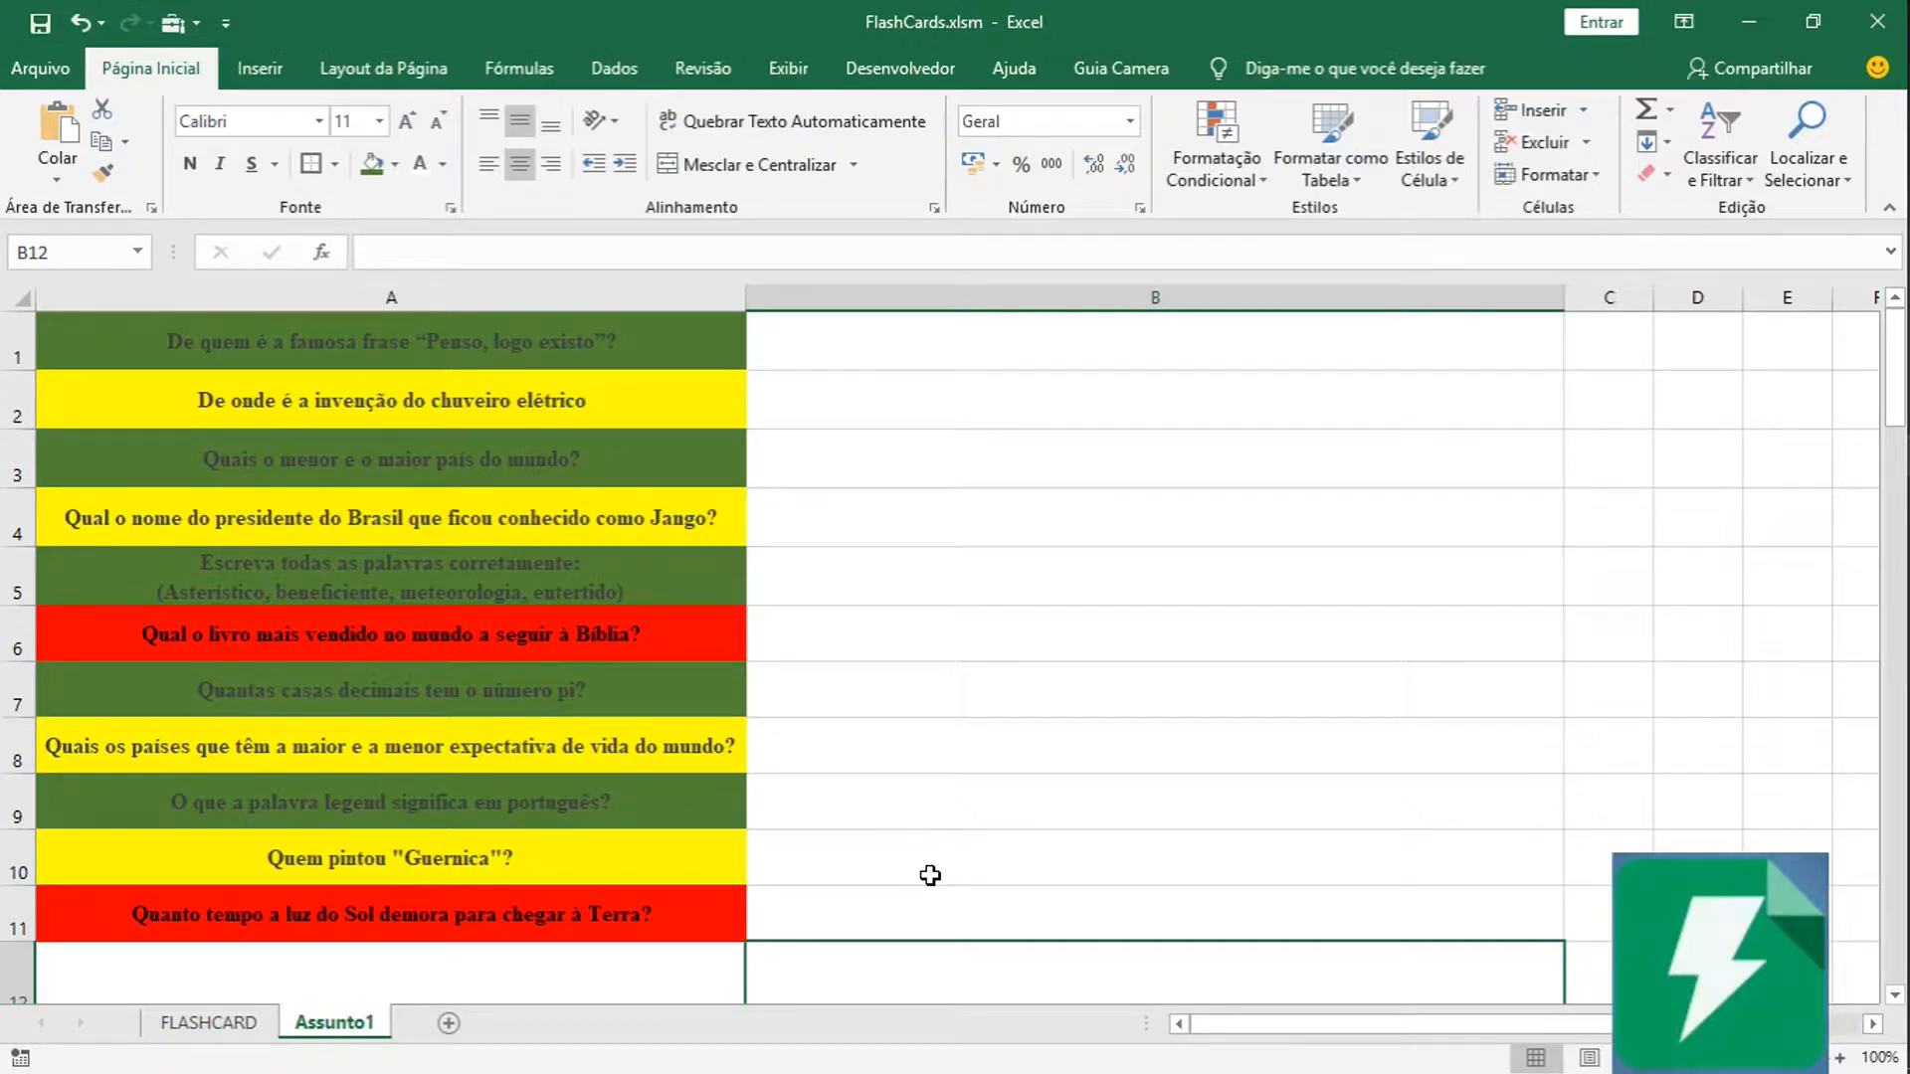
# Review the questions in column A from A1 down, including the free rows below the list.
pyautogui.click(368, 410)
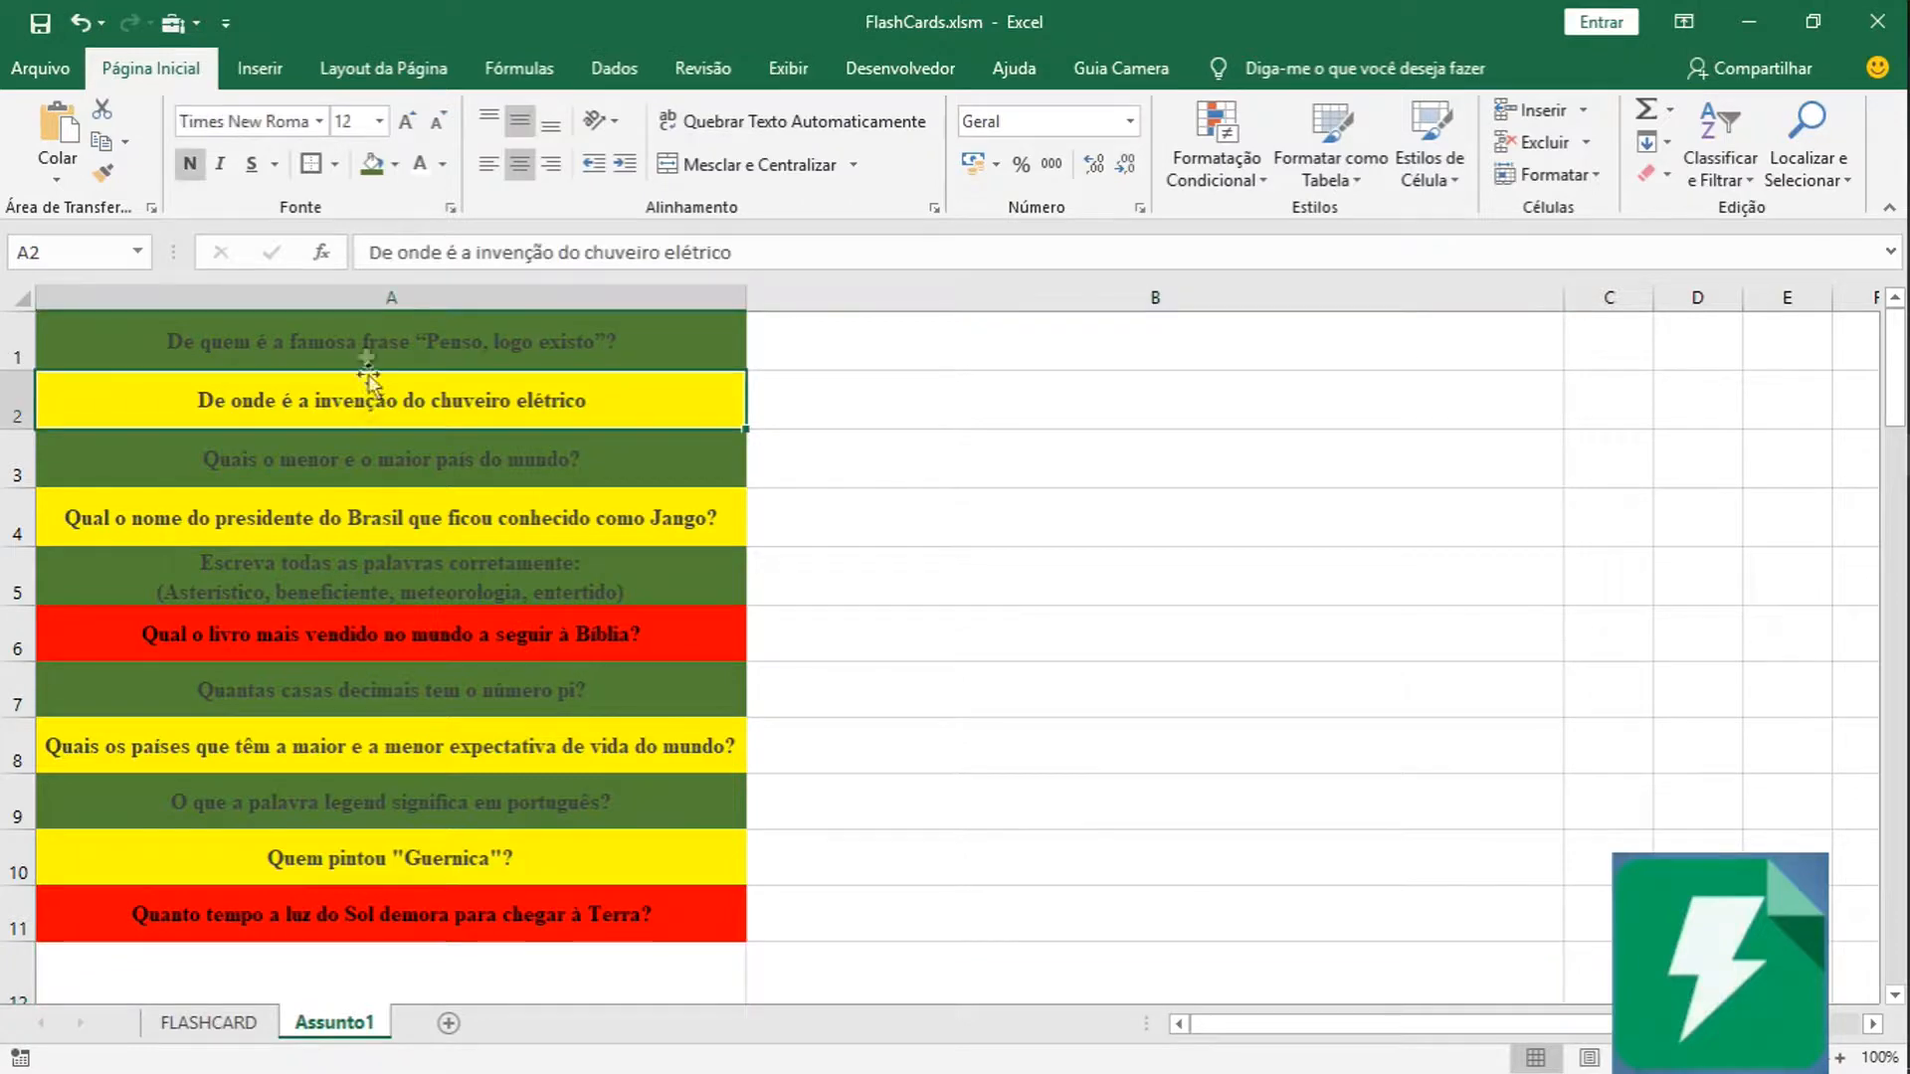
pyautogui.click(360, 330)
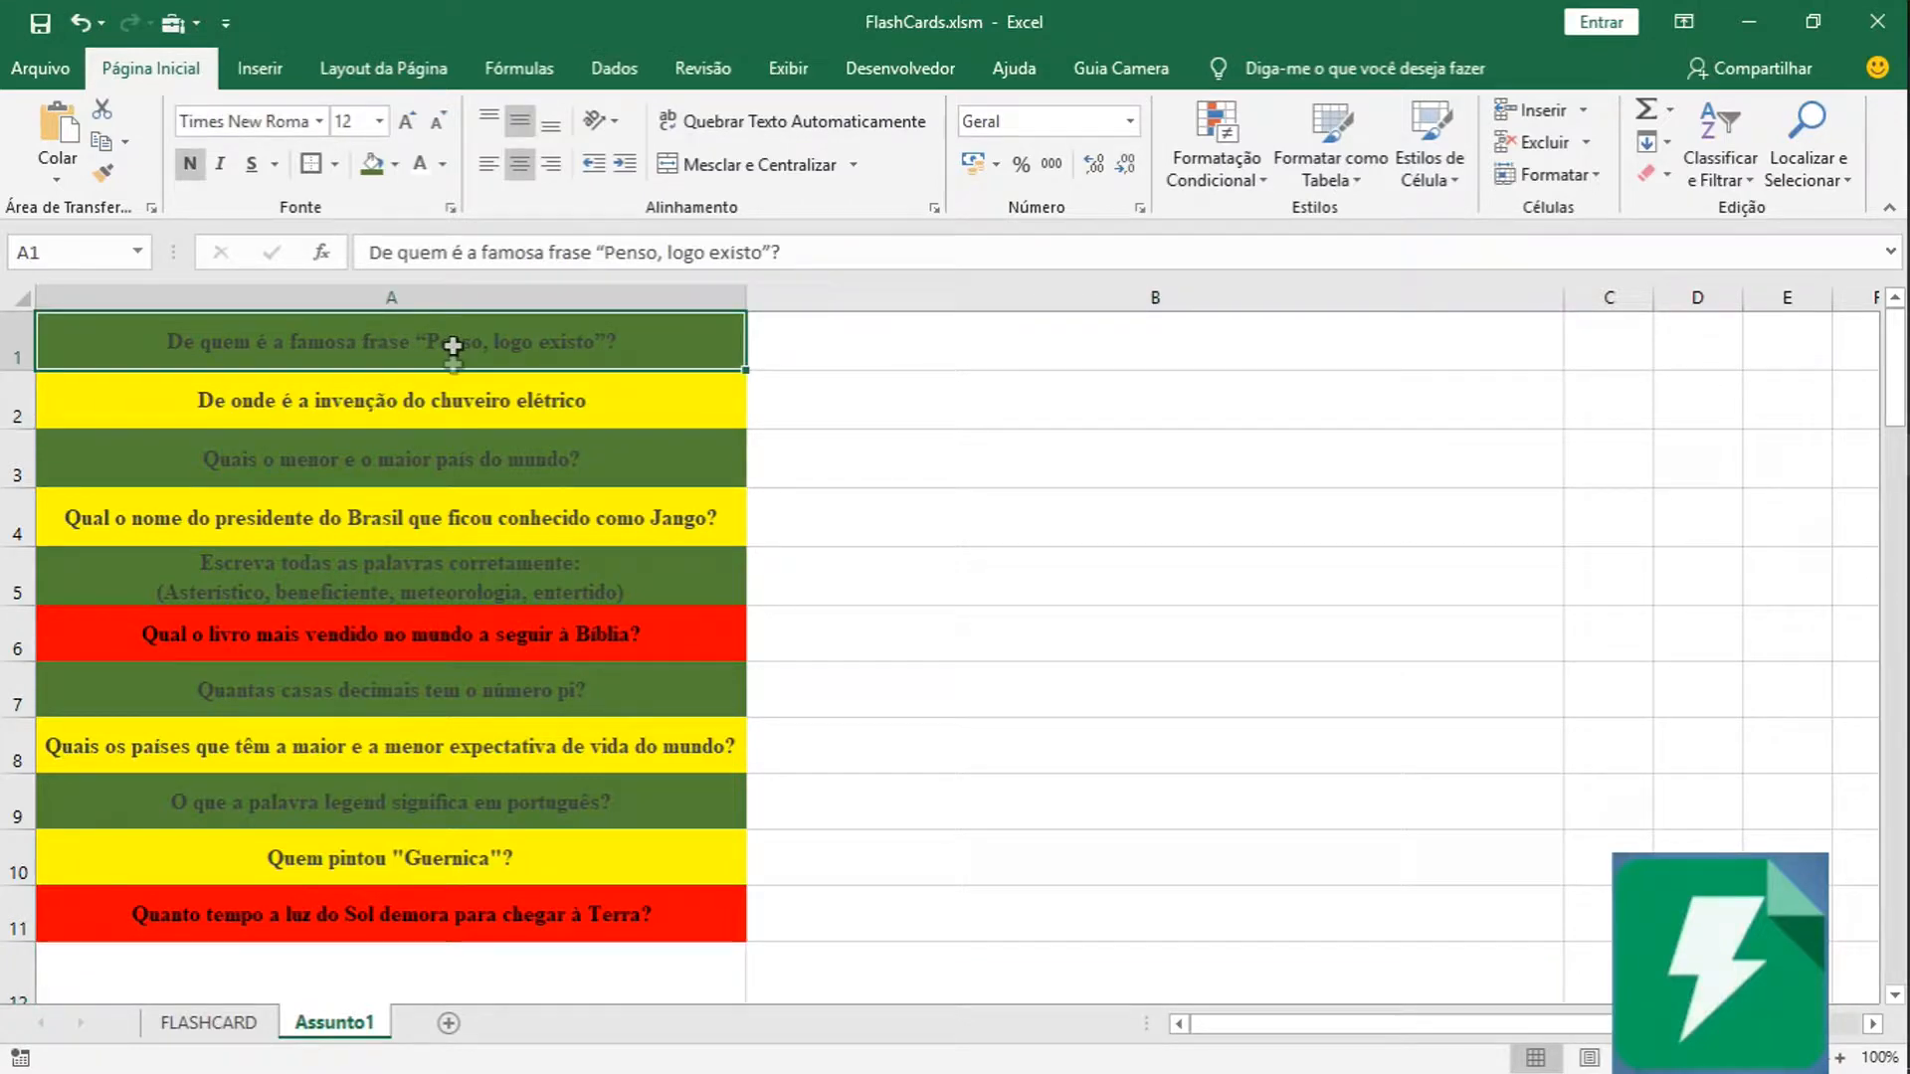
pyautogui.scroll(-1, 438, 925)
pyautogui.moveTo(353, 575); pyautogui.dragTo(441, 1001)
pyautogui.scroll(-8, 426, 946)
pyautogui.scroll(9, 375, 716)
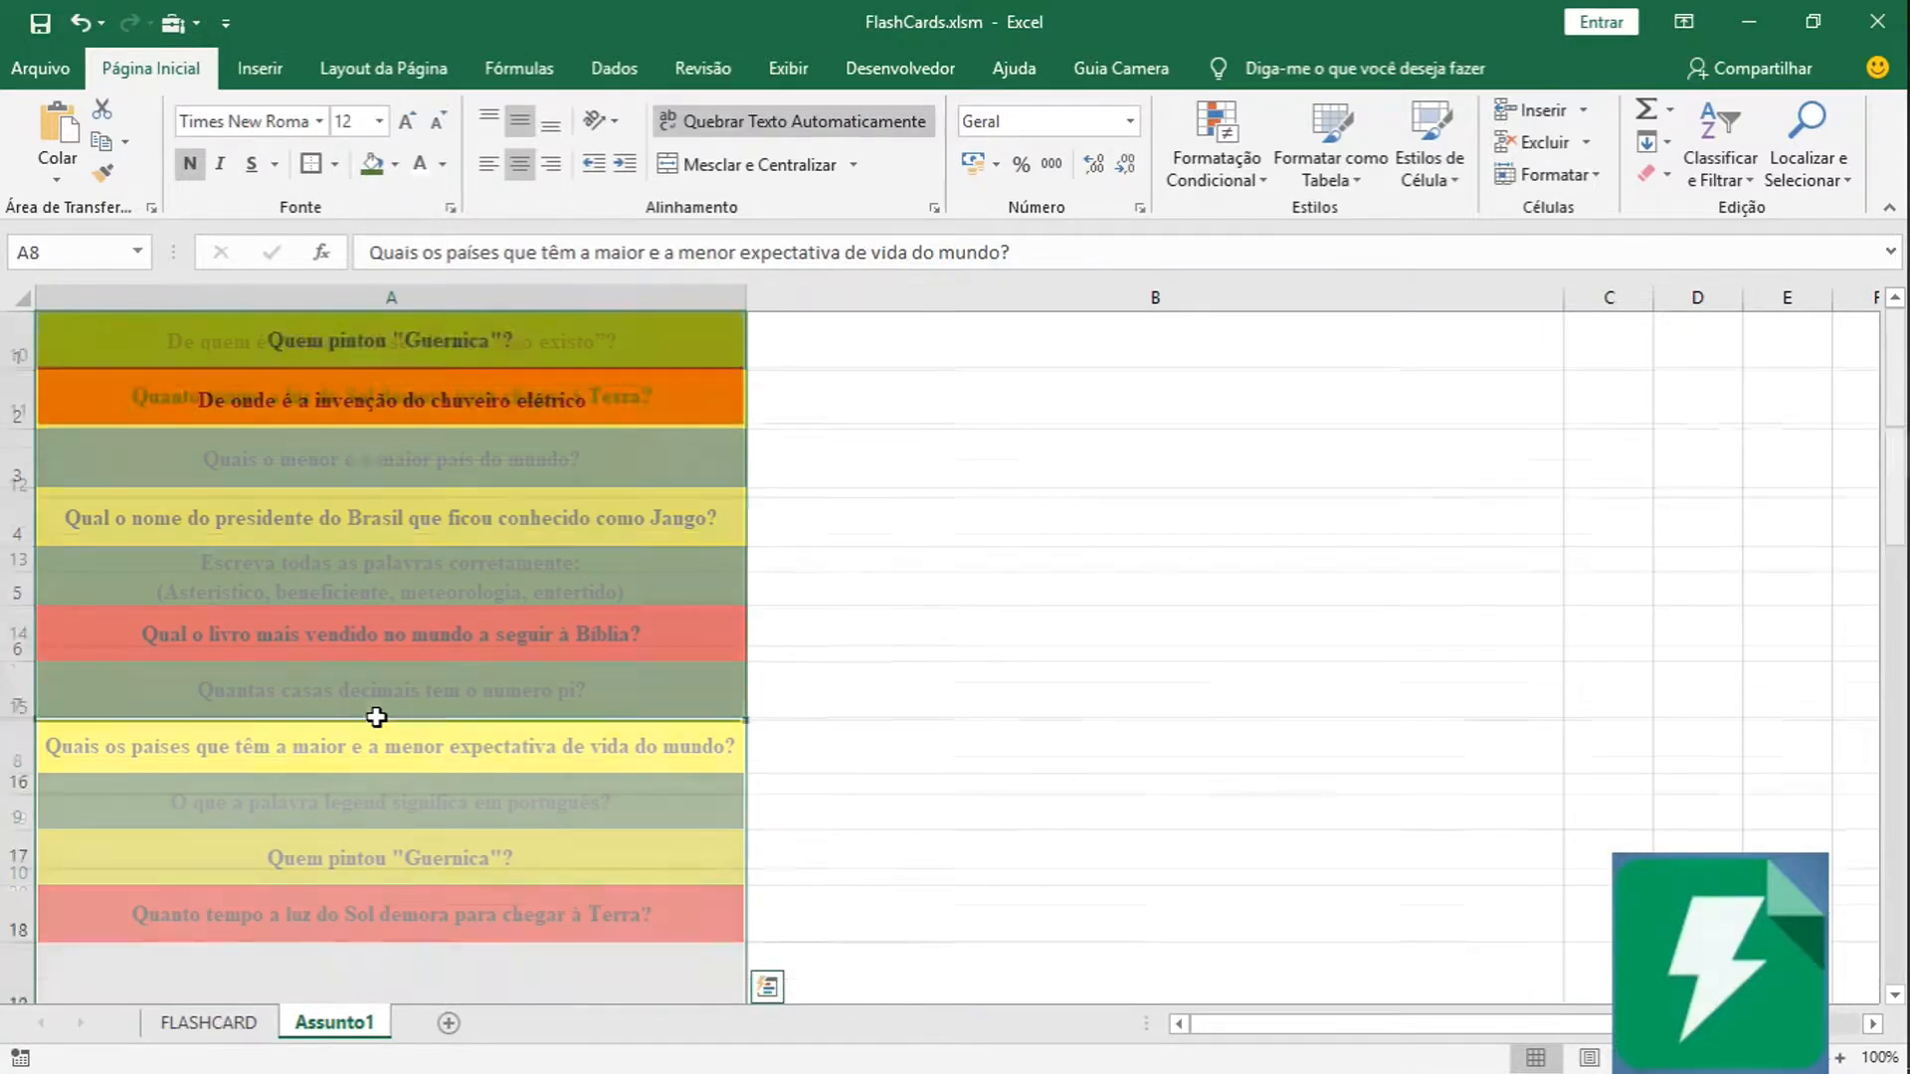
pyautogui.scroll(-4, 376, 716)
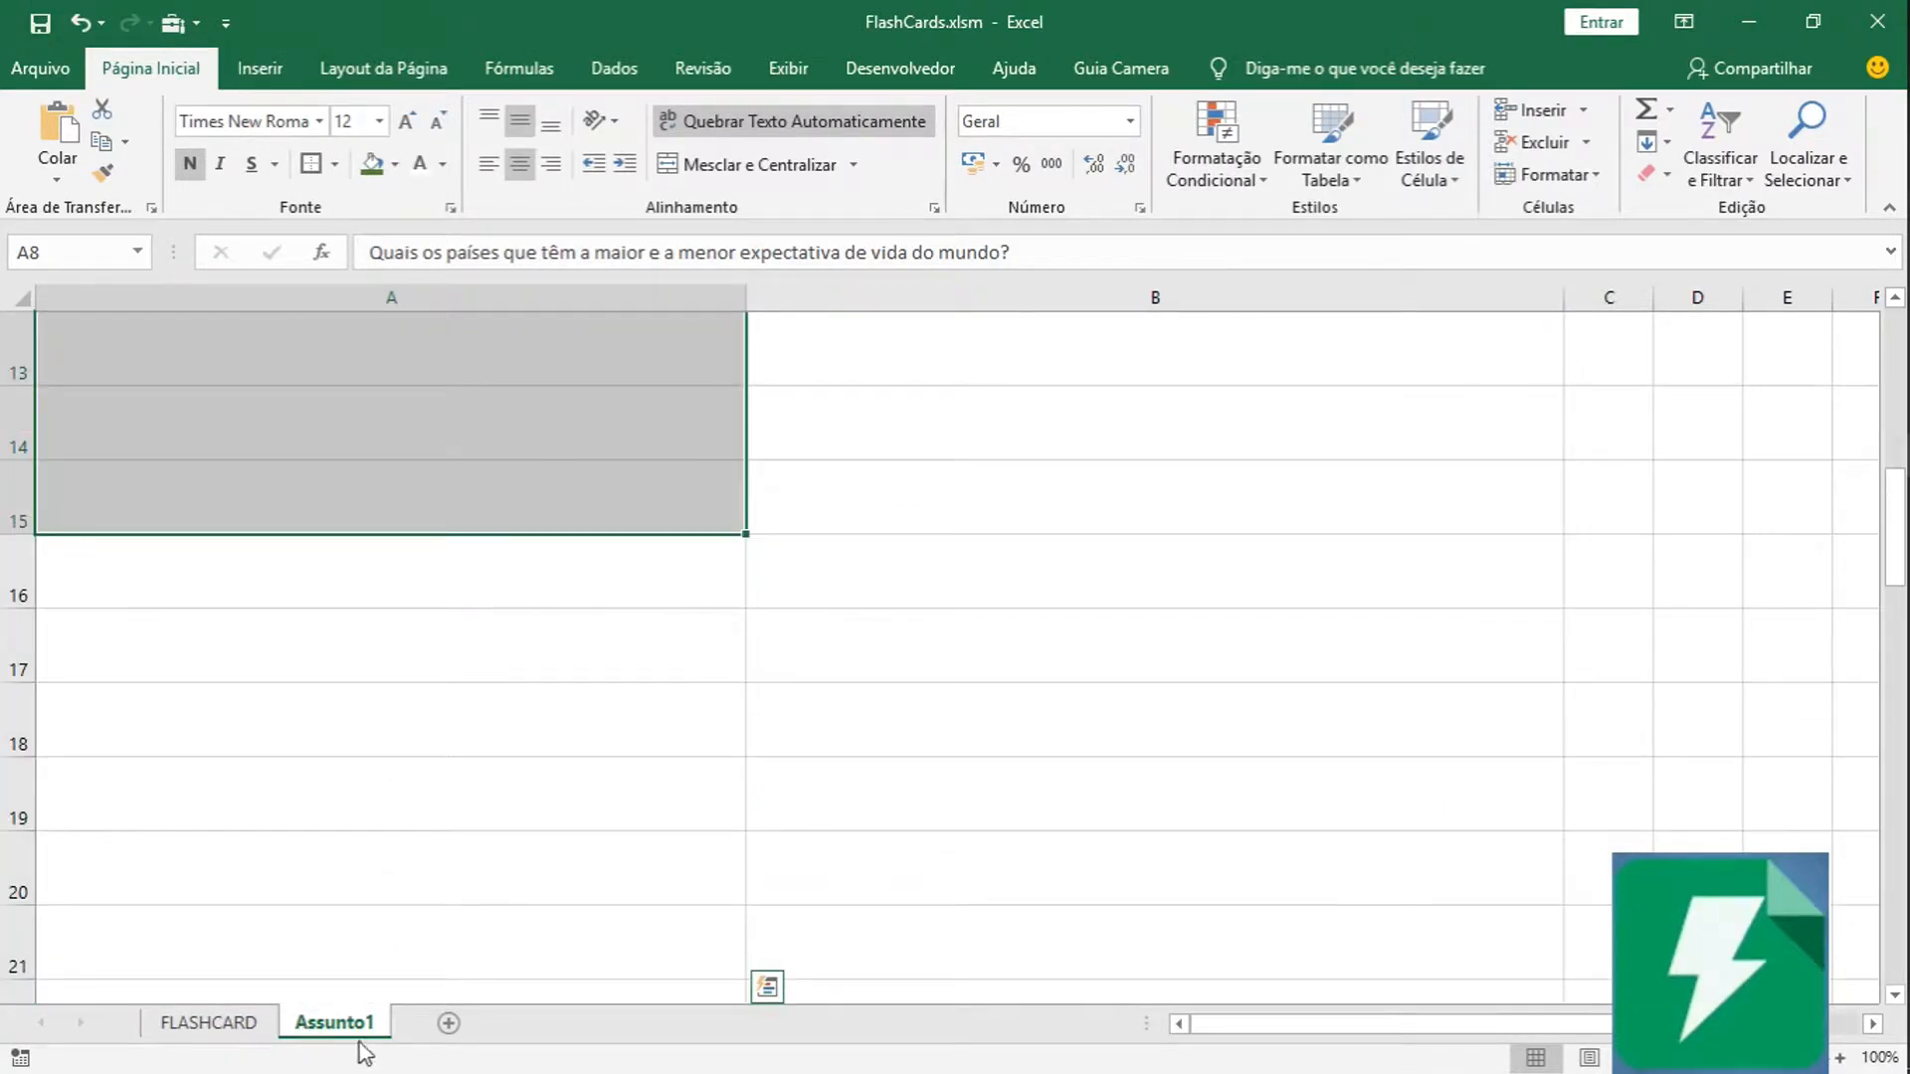
# Add a new worksheet after Assunto1 and rename it Assunto2.
pyautogui.click(449, 1022)
pyautogui.doubleClick(452, 1031)
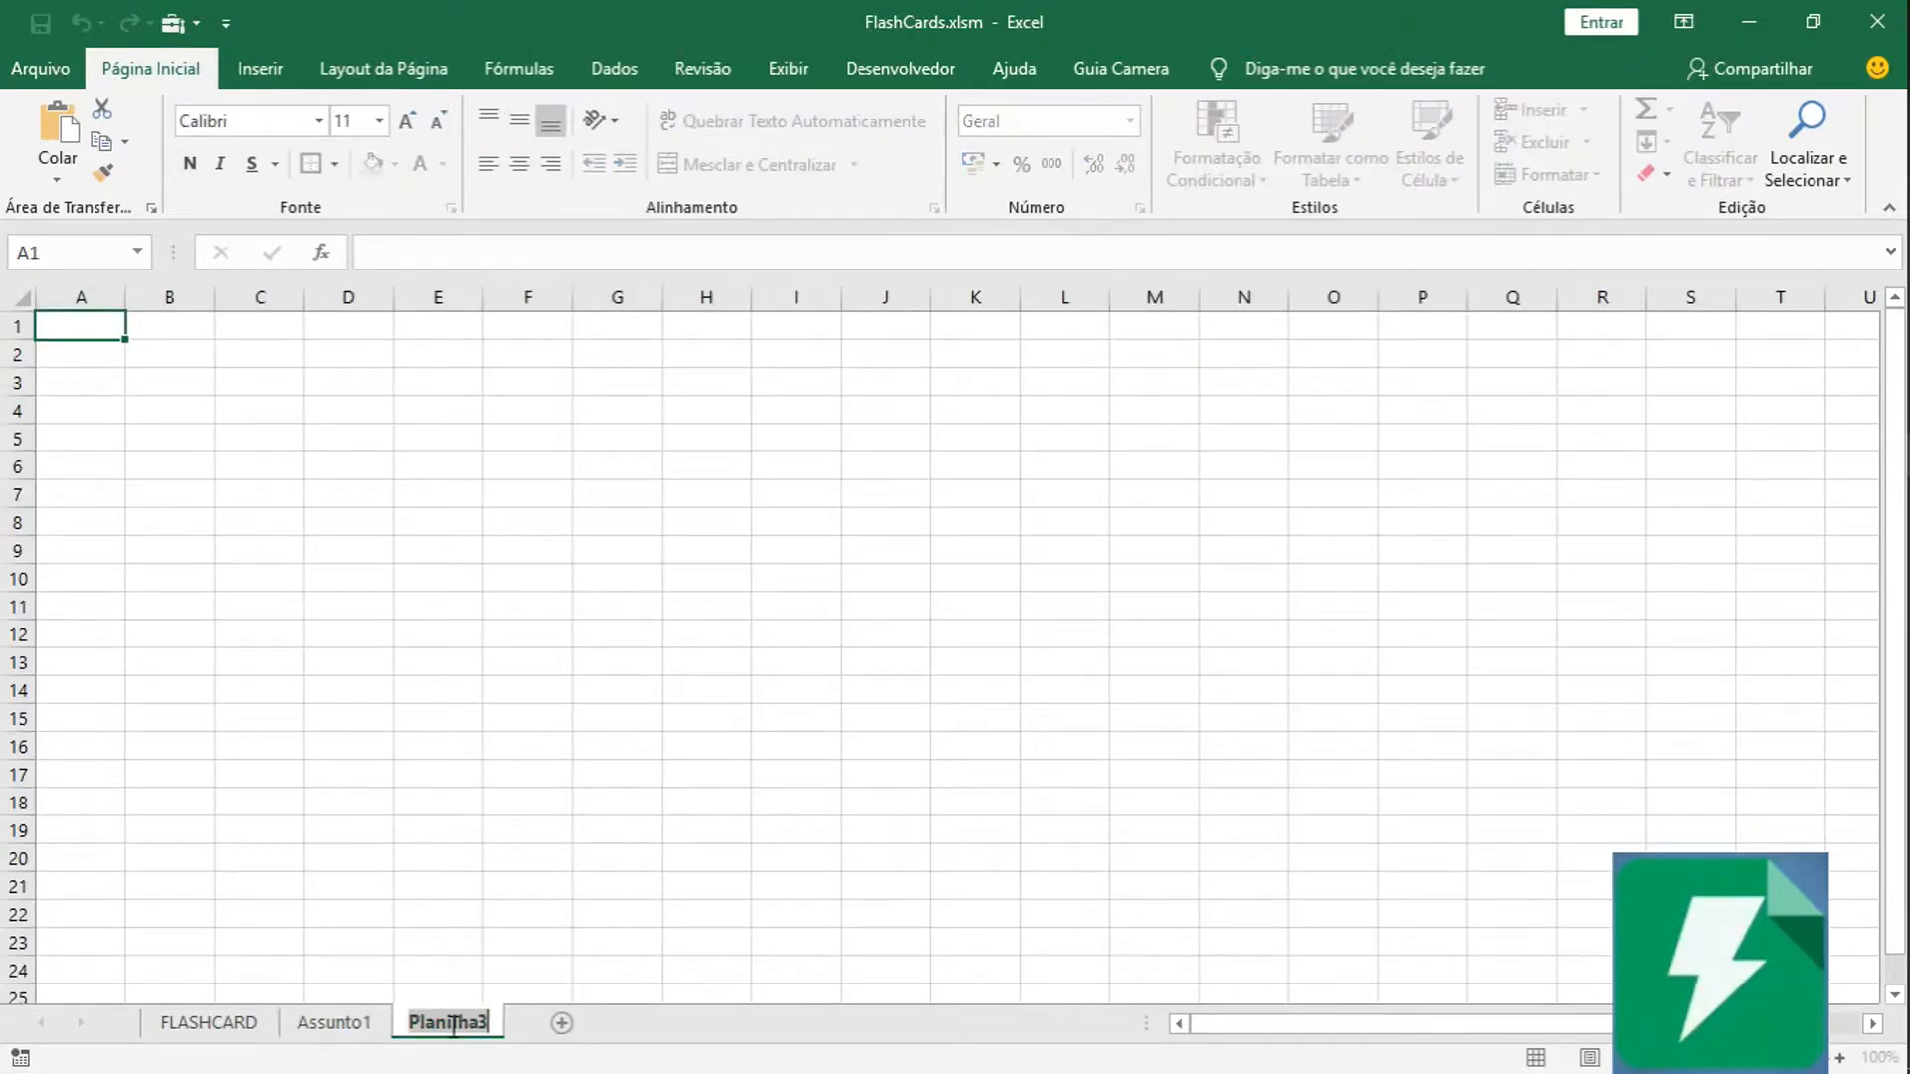
pyautogui.press('Escape')
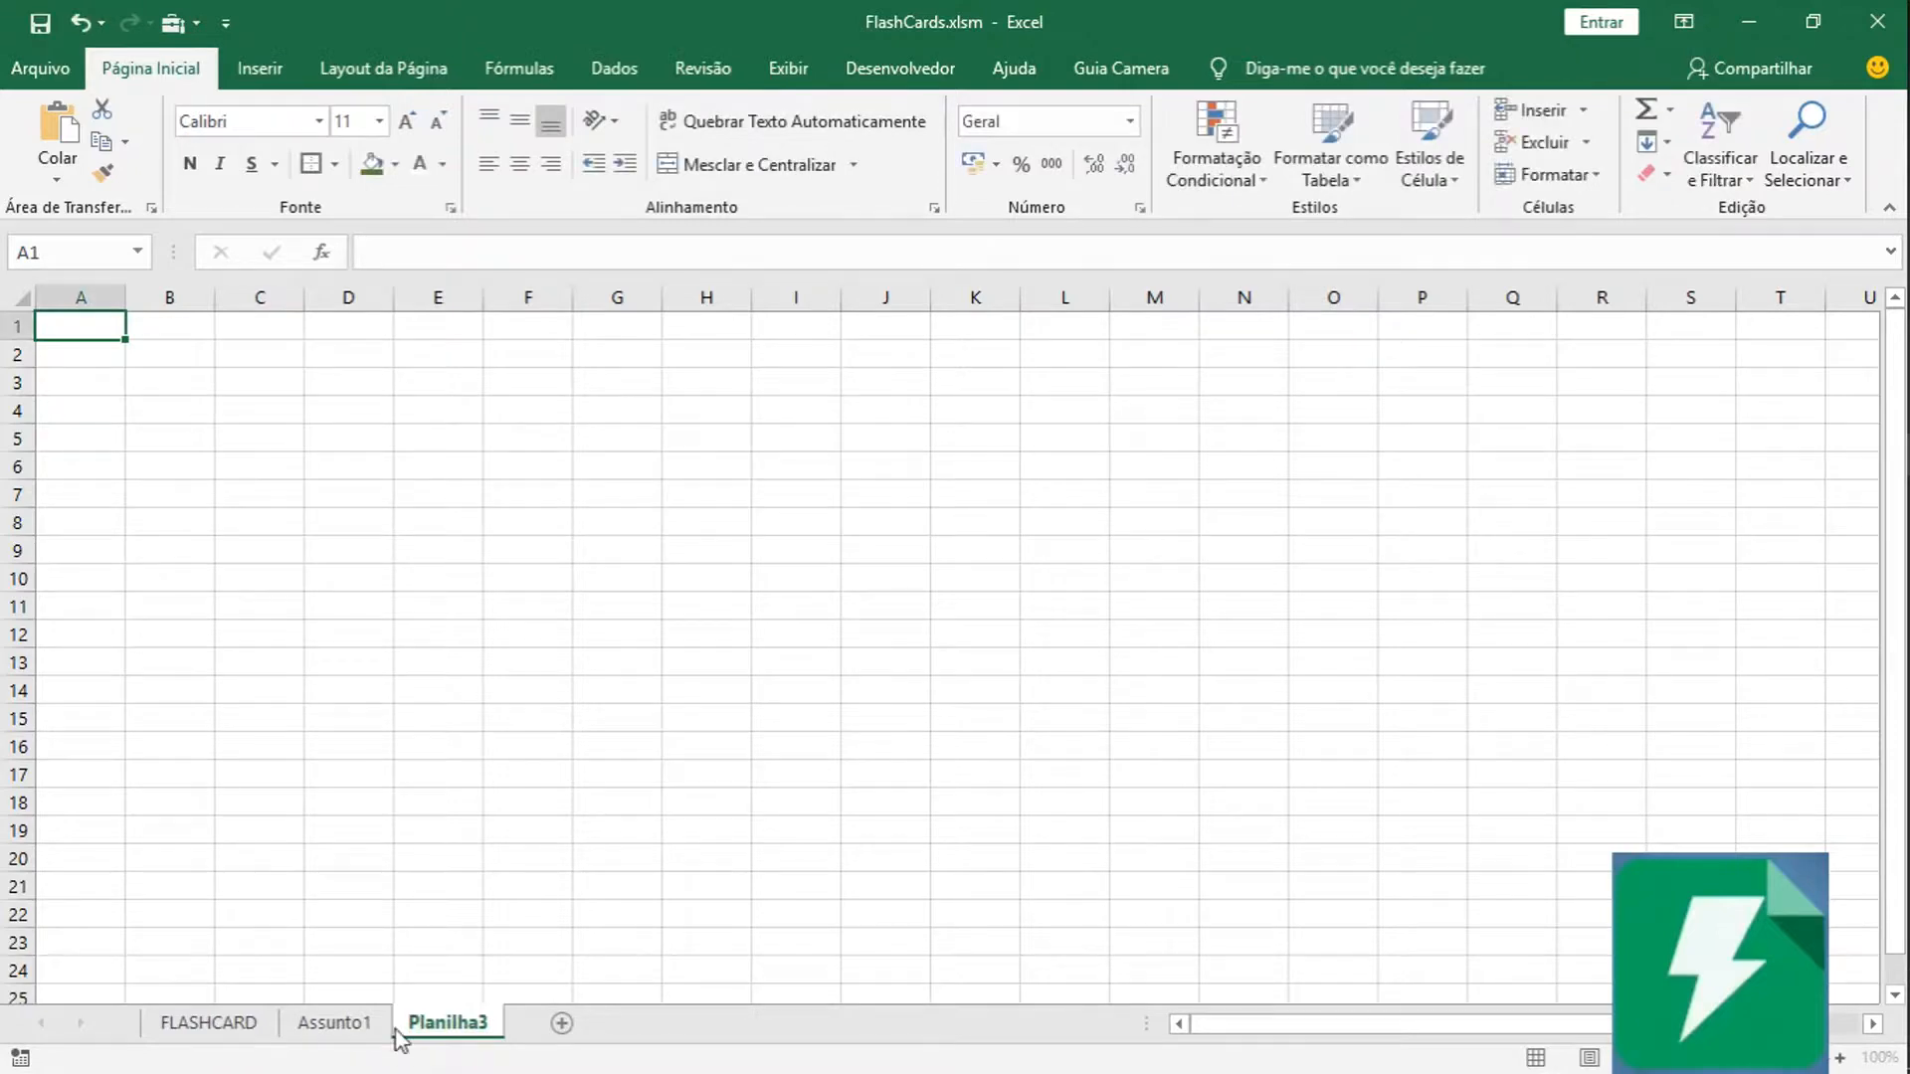
pyautogui.rightClick(441, 1030)
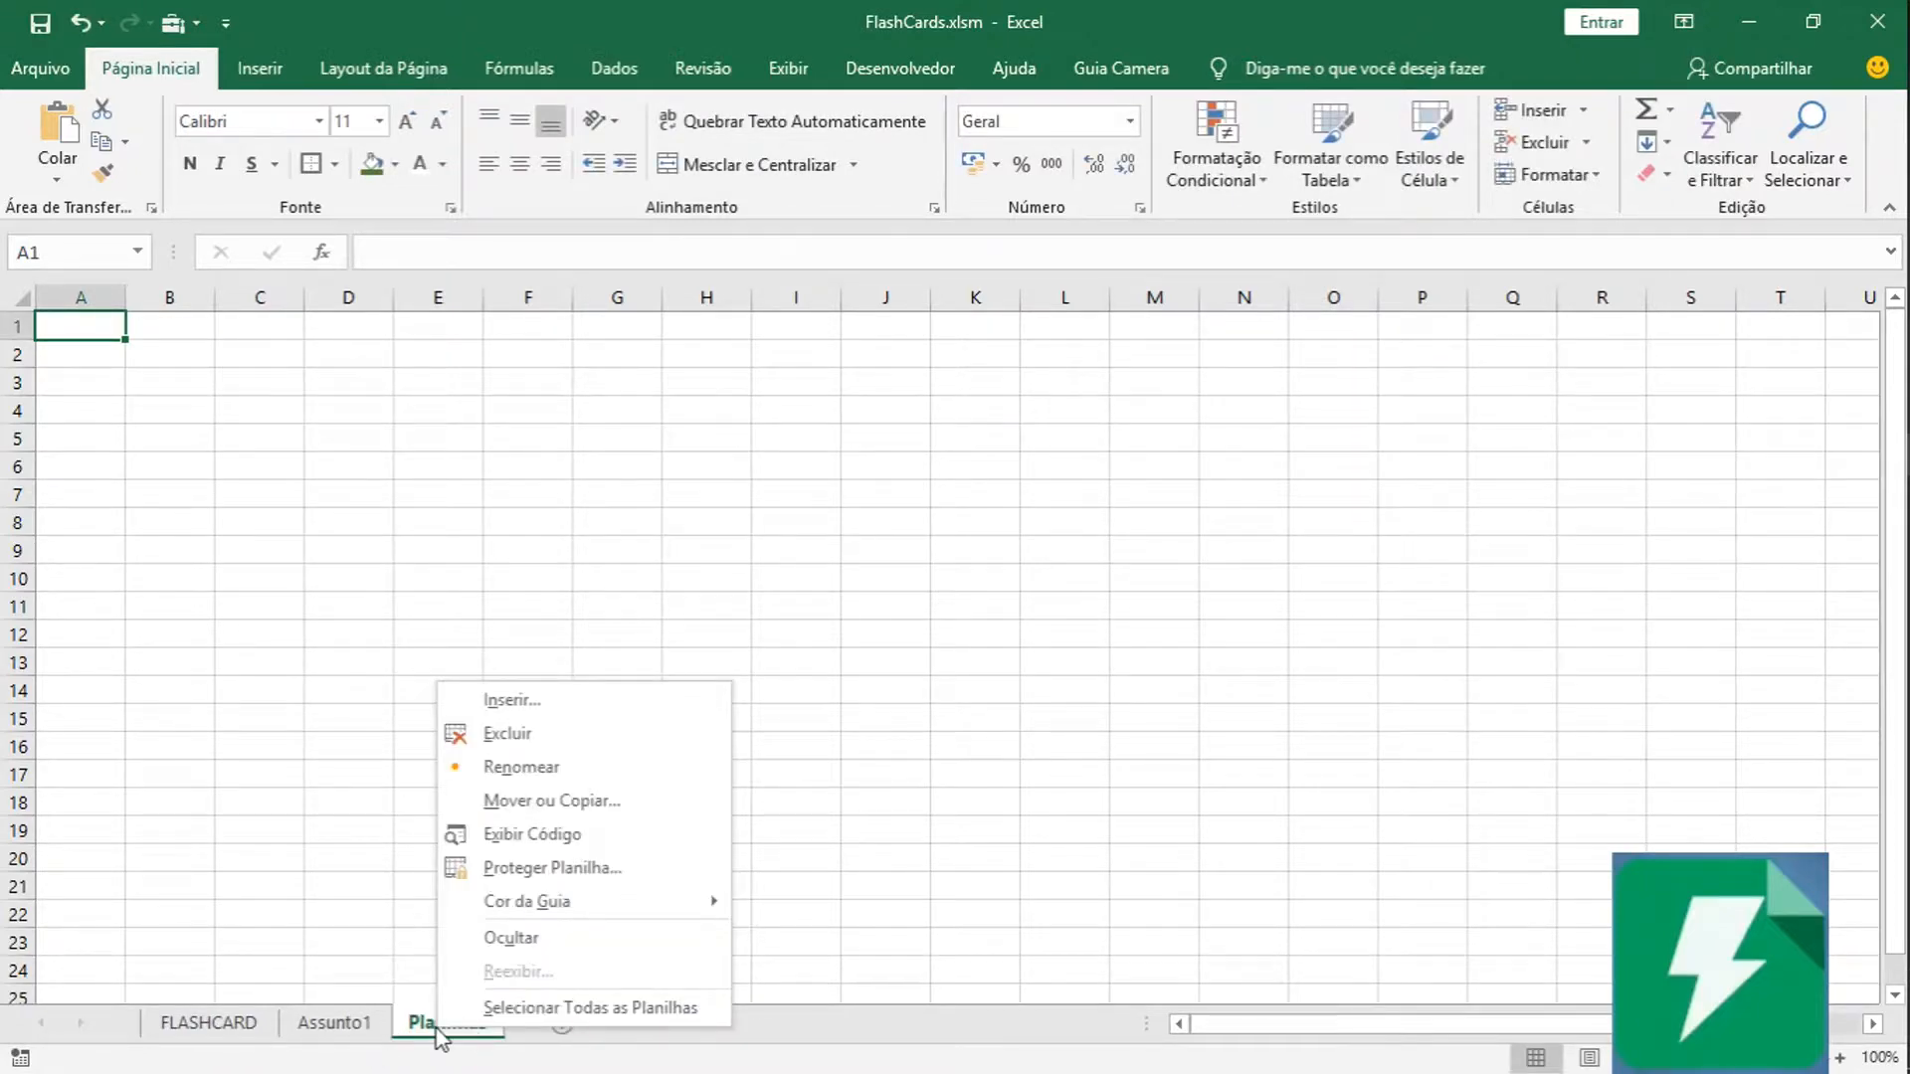
pyautogui.click(436, 1035)
pyautogui.rightClick(436, 1034)
pyautogui.click(499, 766)
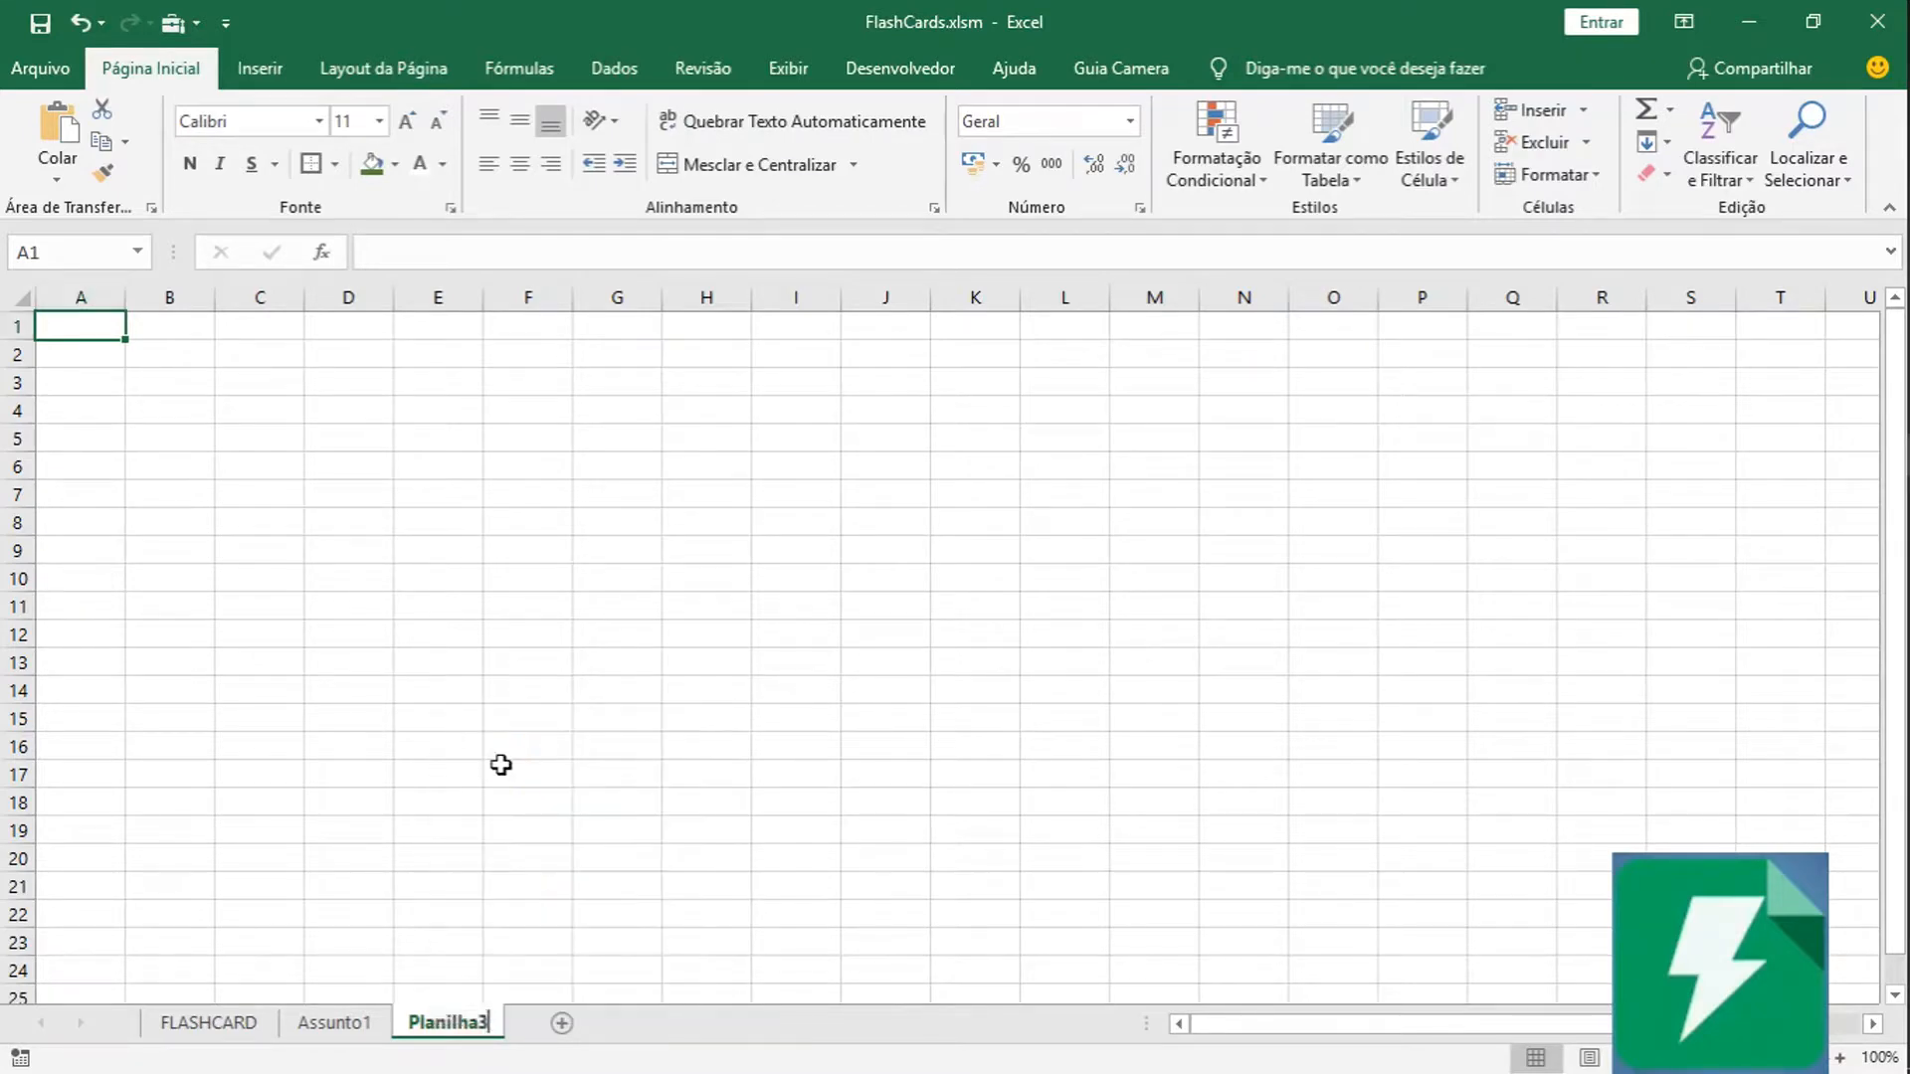
pyautogui.write('Assunto2')
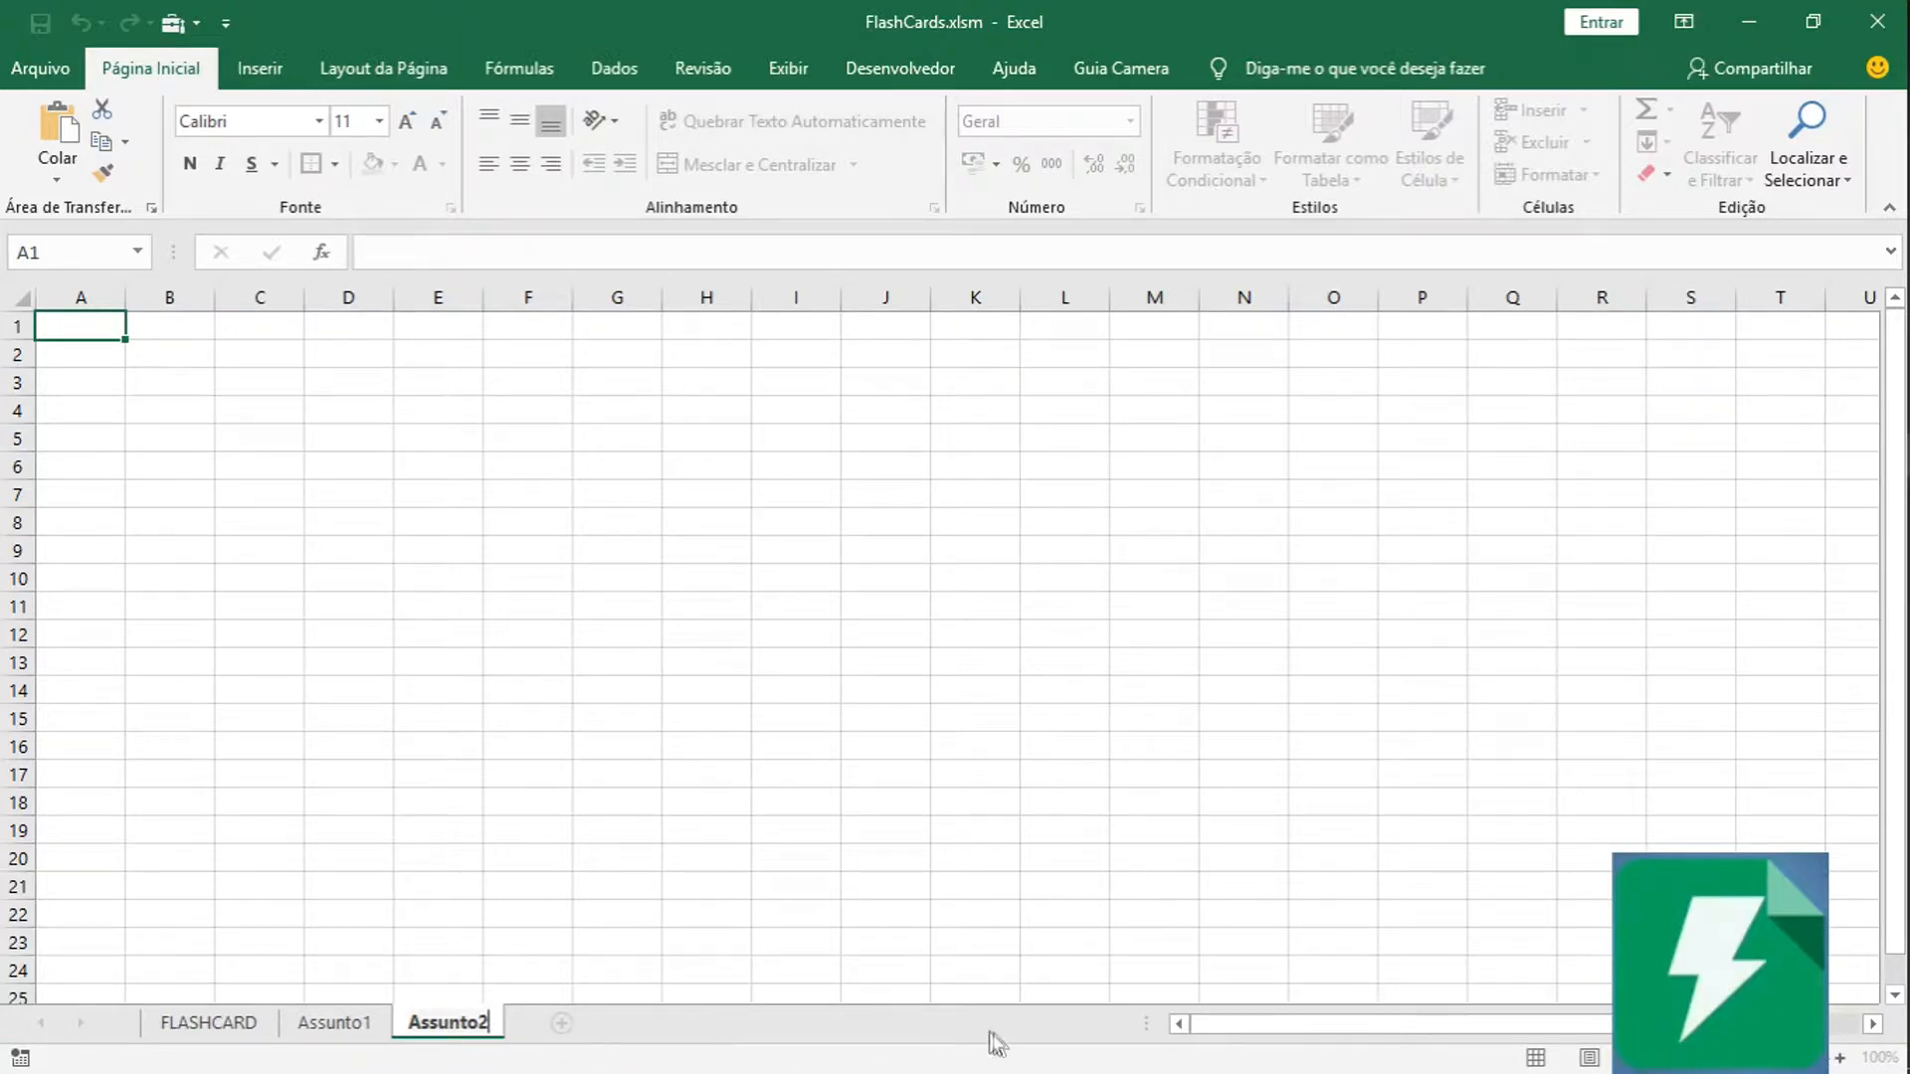
# On another new worksheet named Assunto3, widen column A and enter the placeholder question "dkajflskdjf l" in A1.
pyautogui.click(561, 1022)
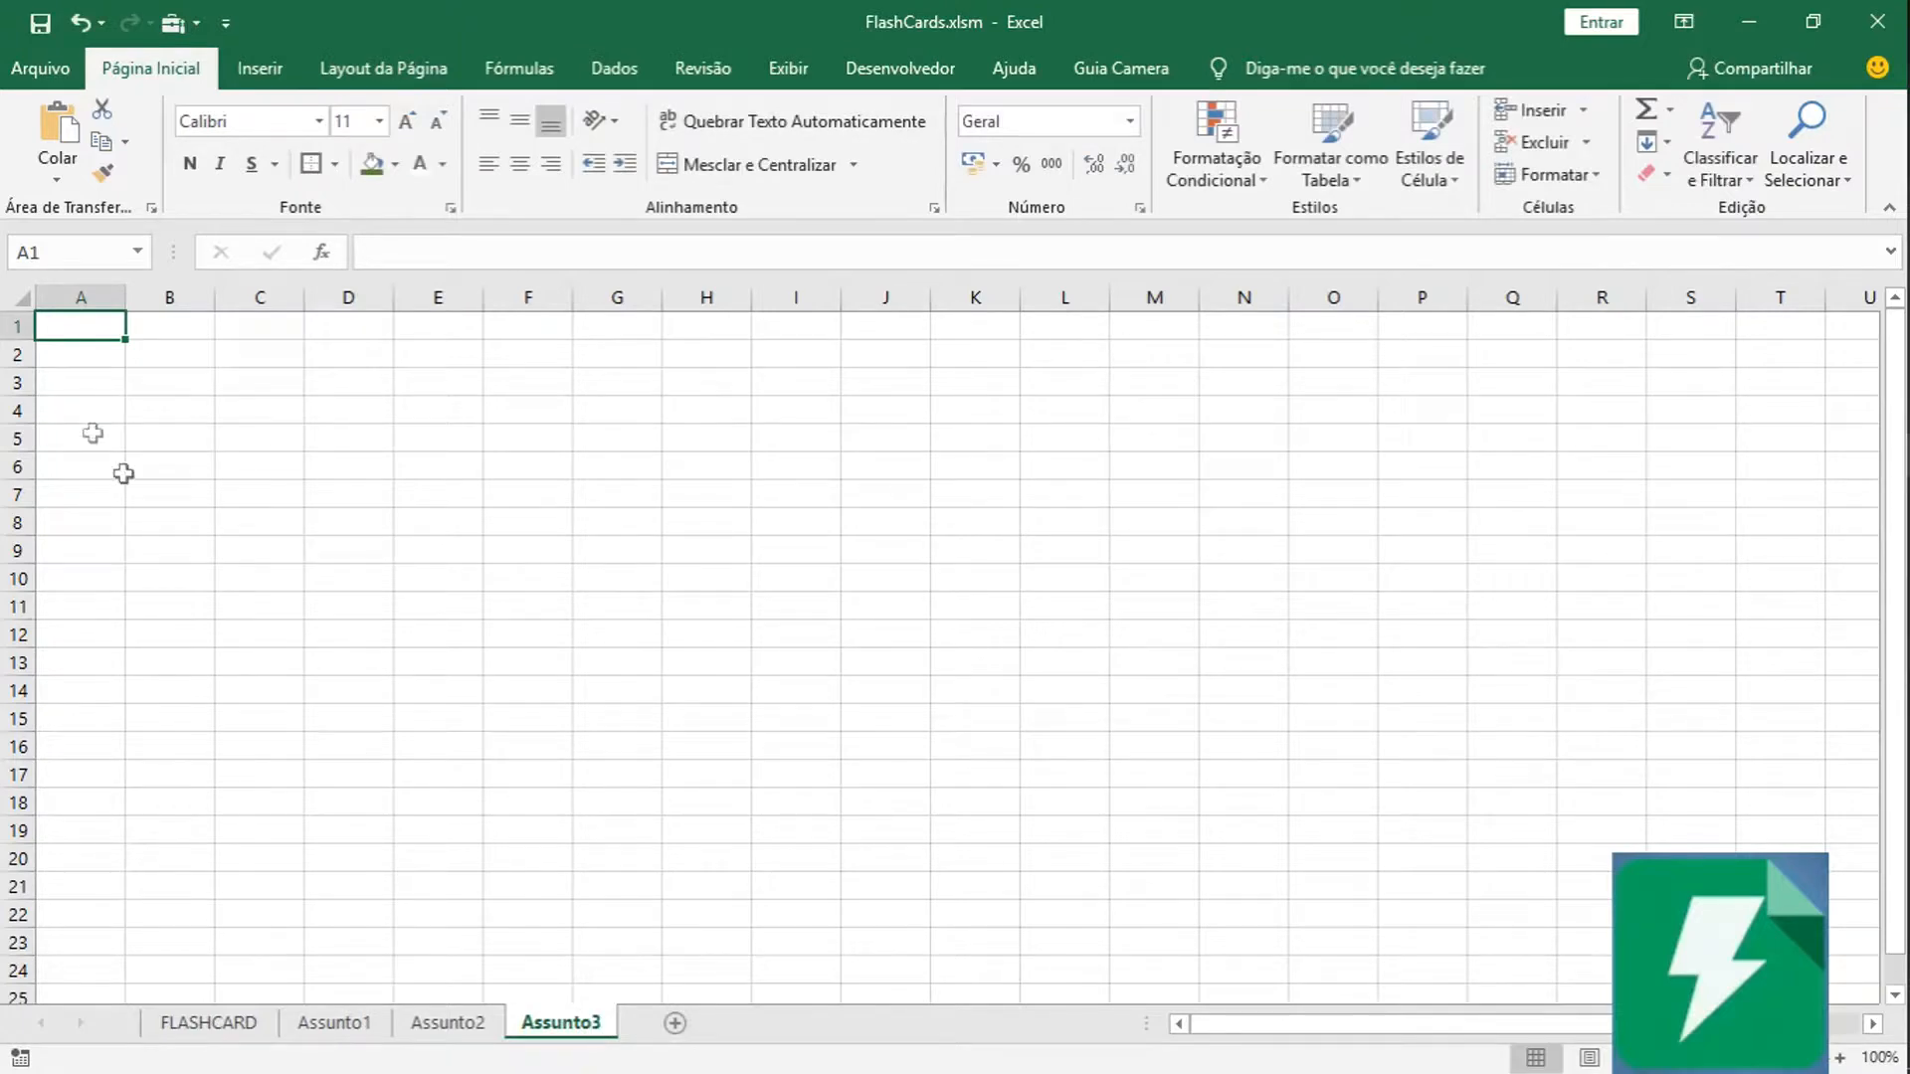
pyautogui.moveTo(119, 298); pyautogui.dragTo(652, 307)
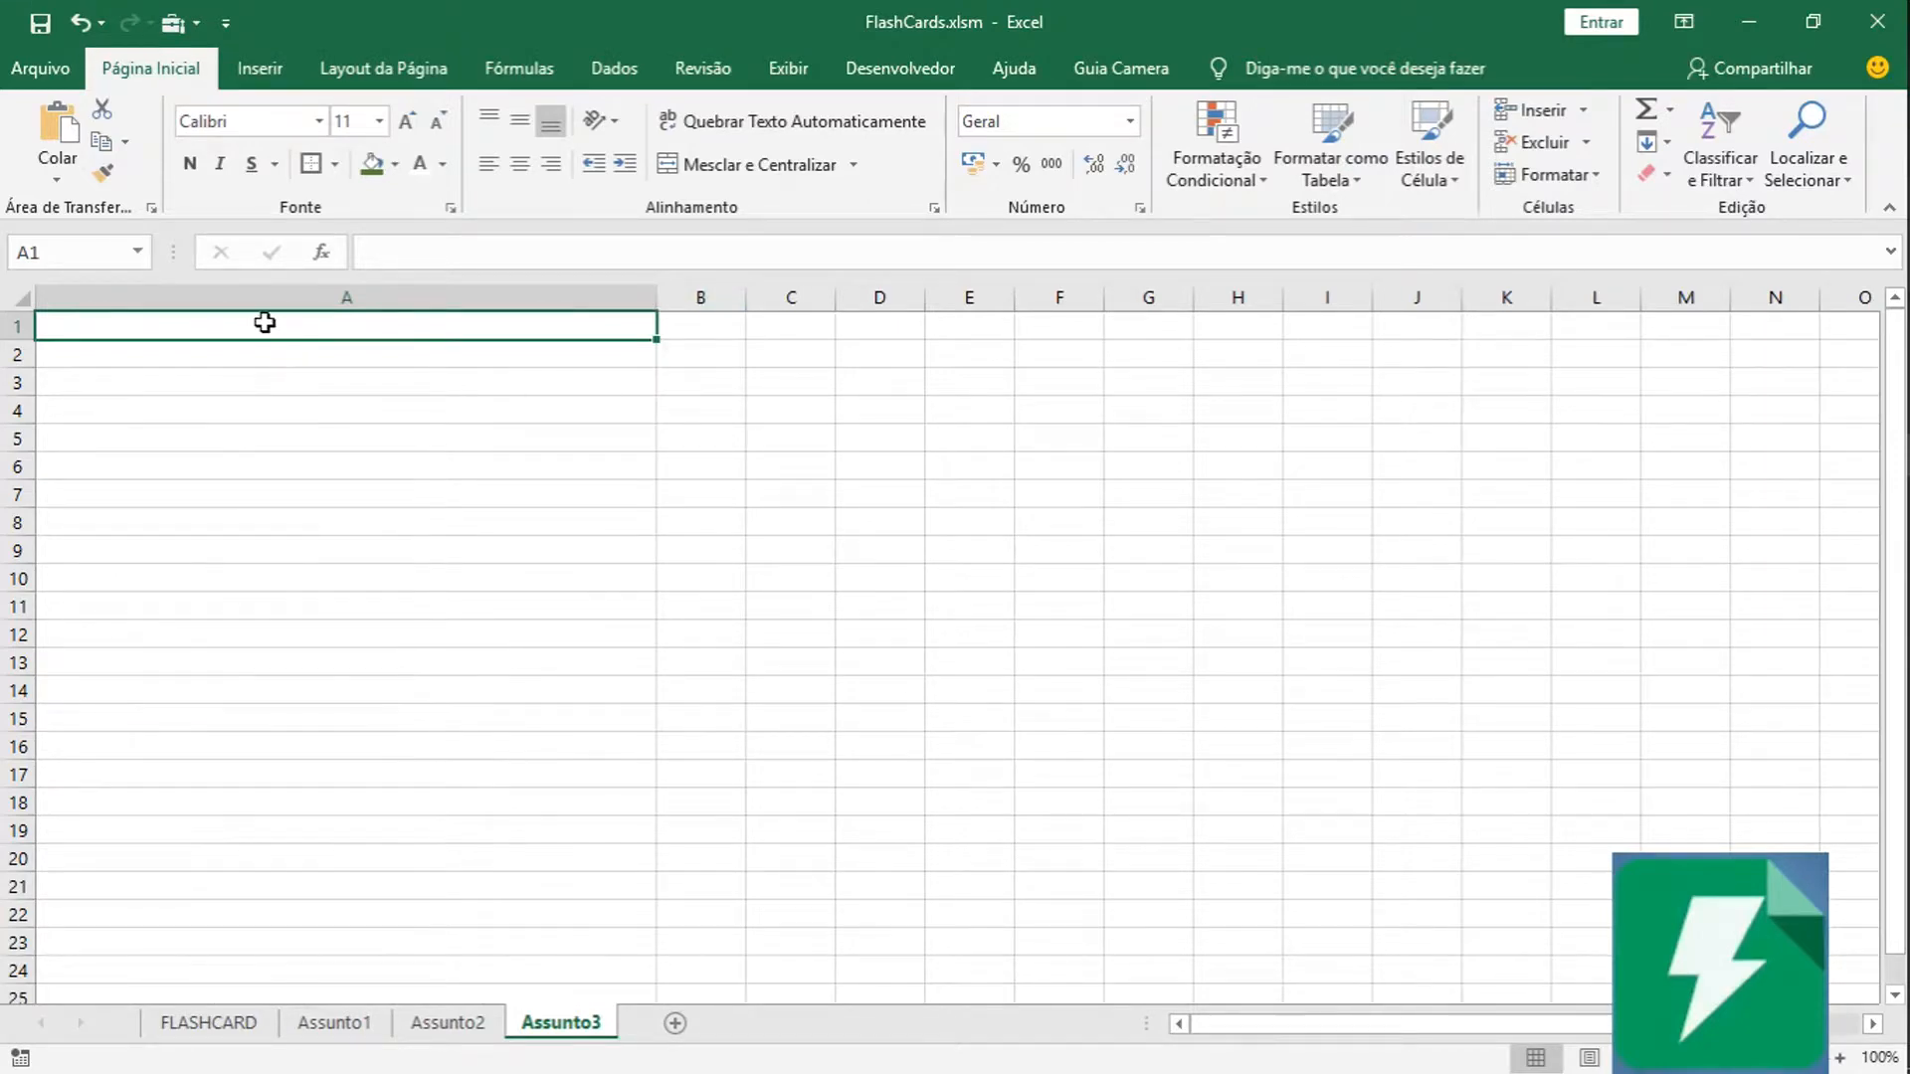
pyautogui.write('dkajflskdjf l')
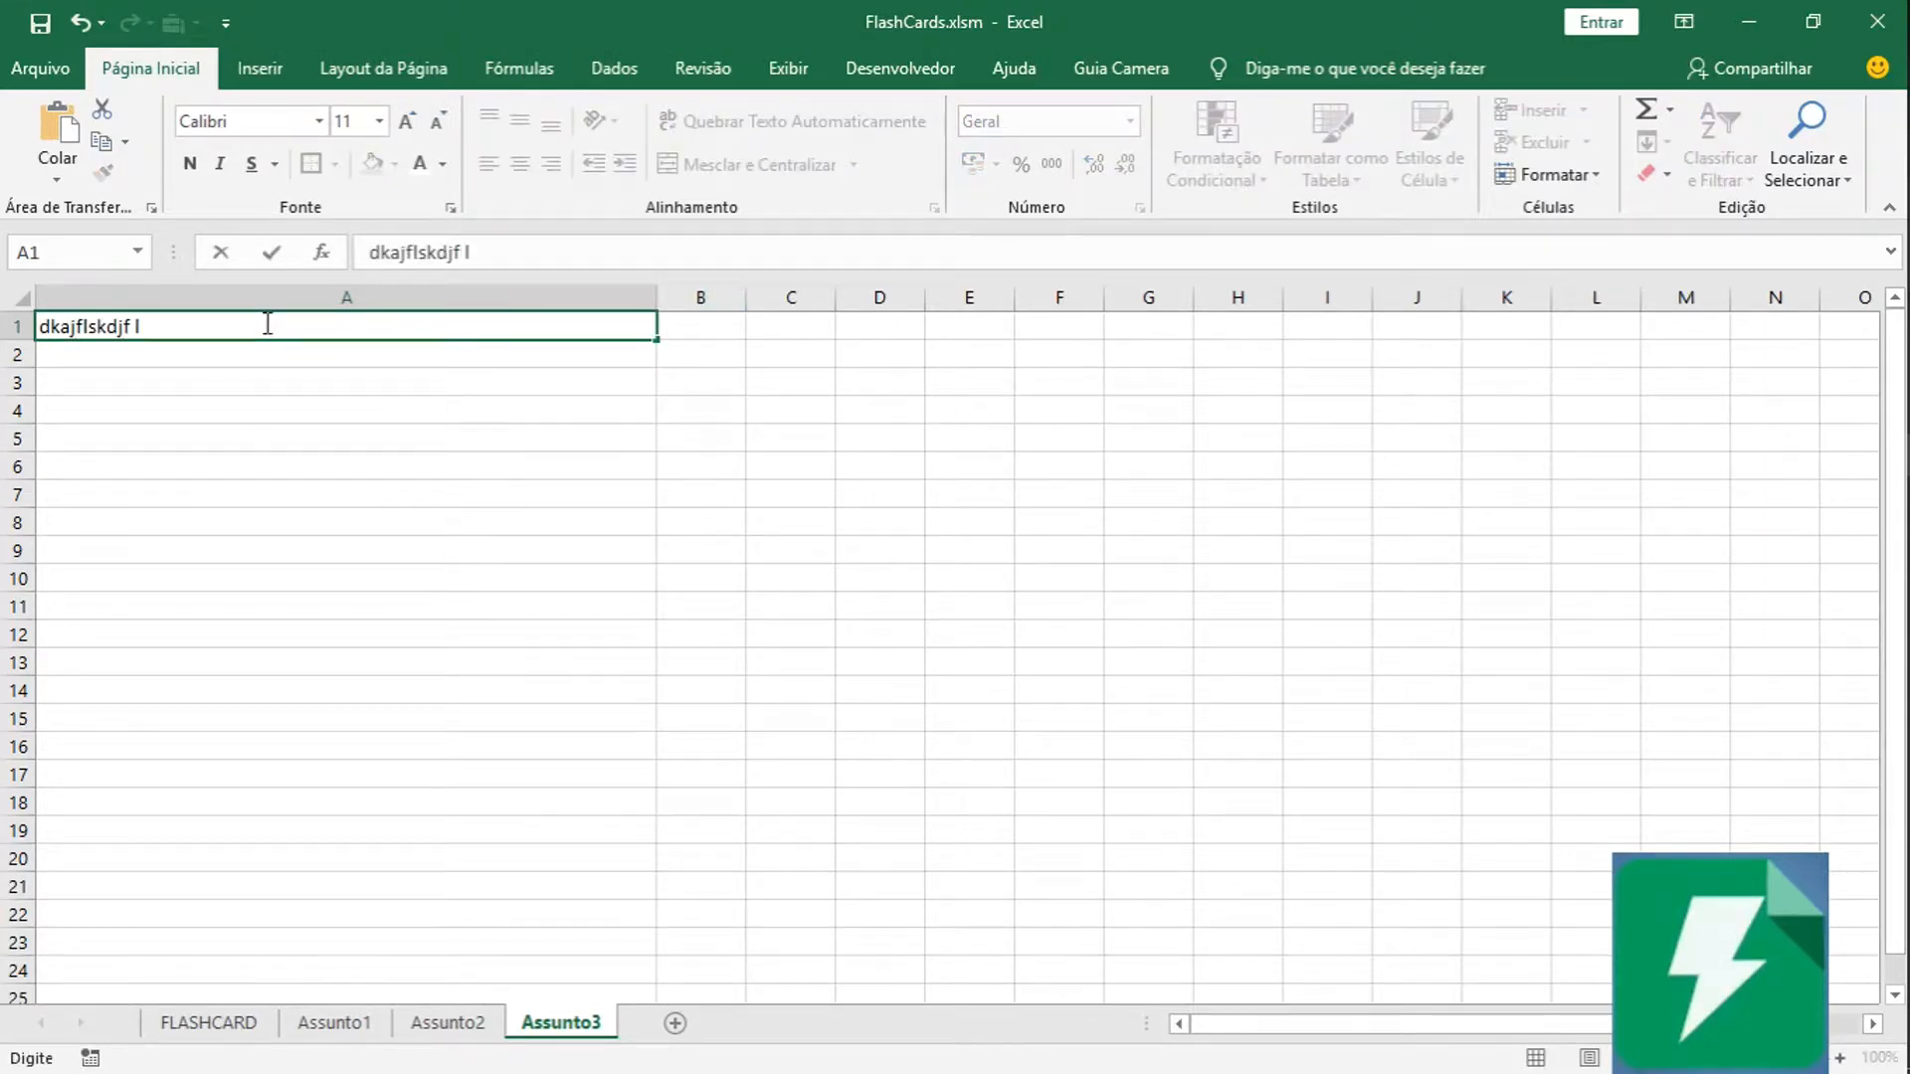
# Widen column B of the Assunto3 sheet for the answers and open cell B1 for entry.
pyautogui.click(721, 334)
pyautogui.moveTo(746, 297); pyautogui.dragTo(1164, 271)
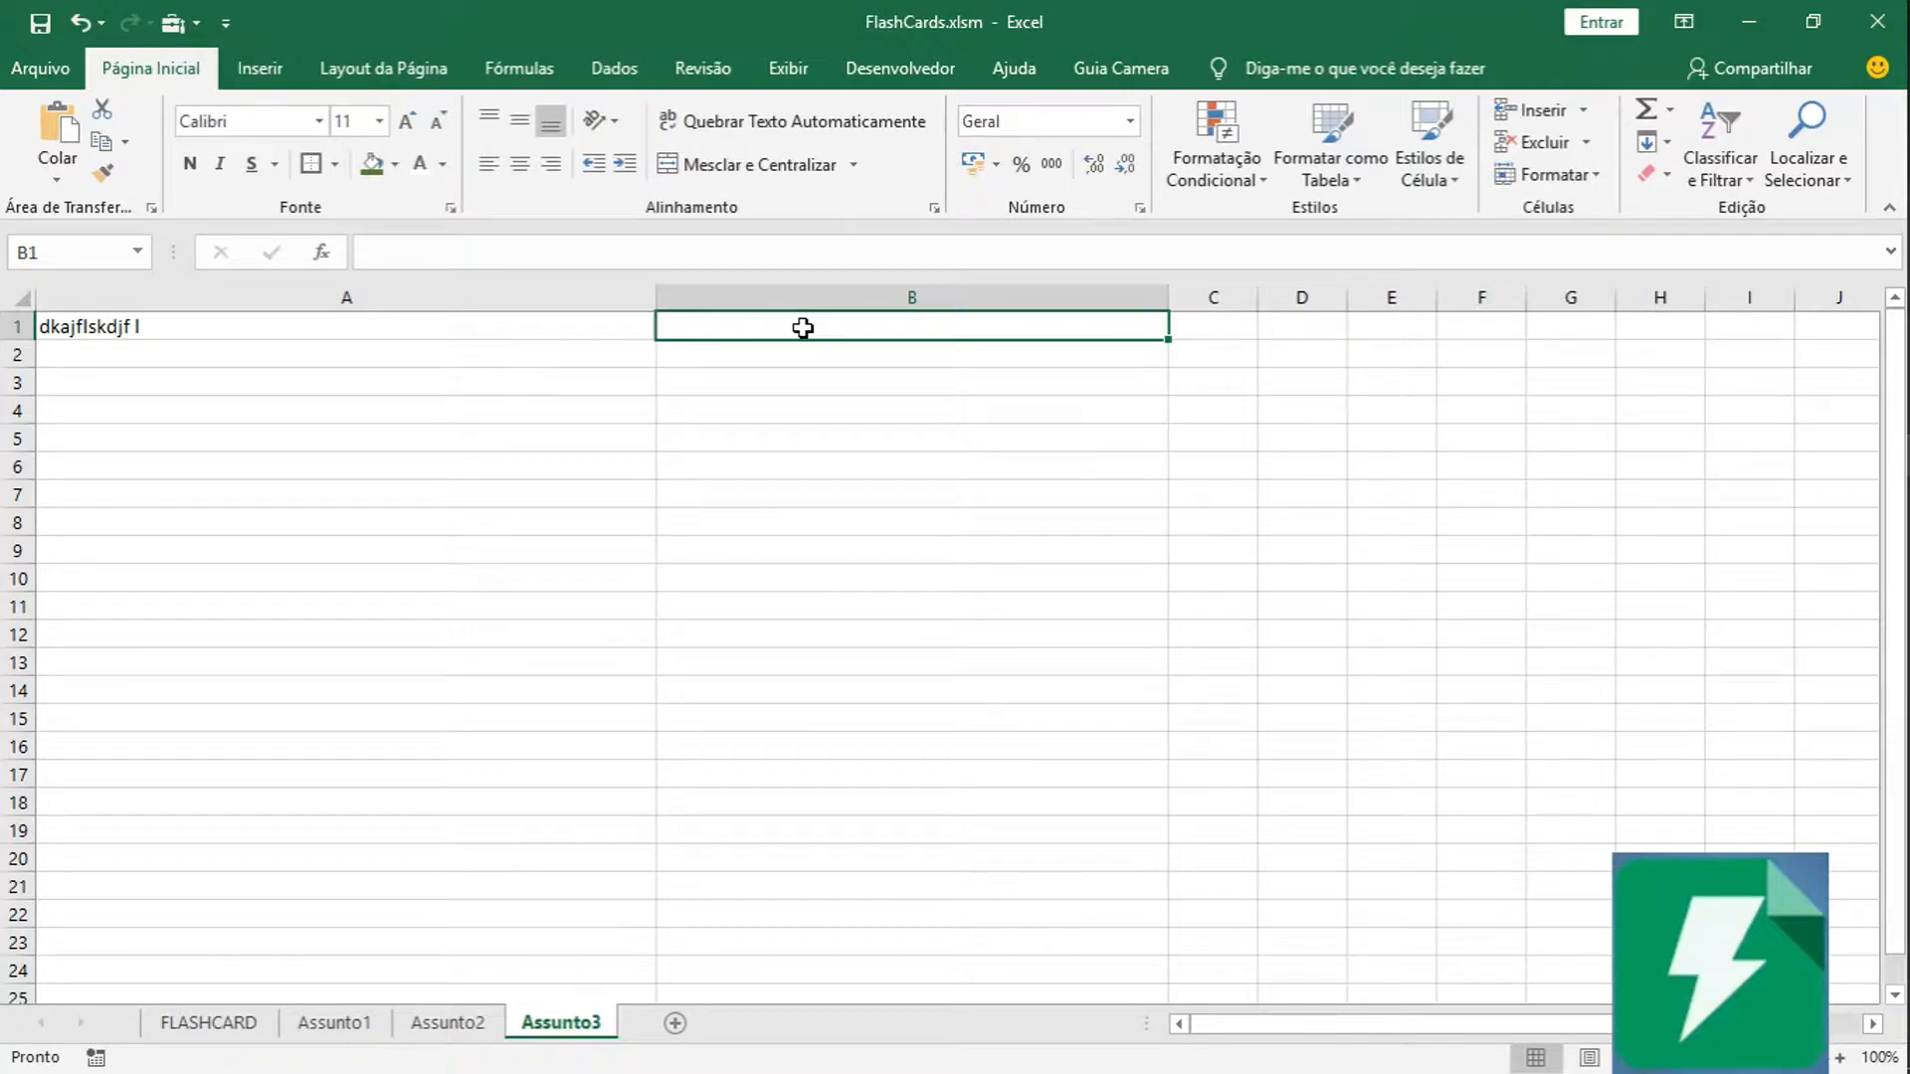
pyautogui.doubleClick(803, 329)
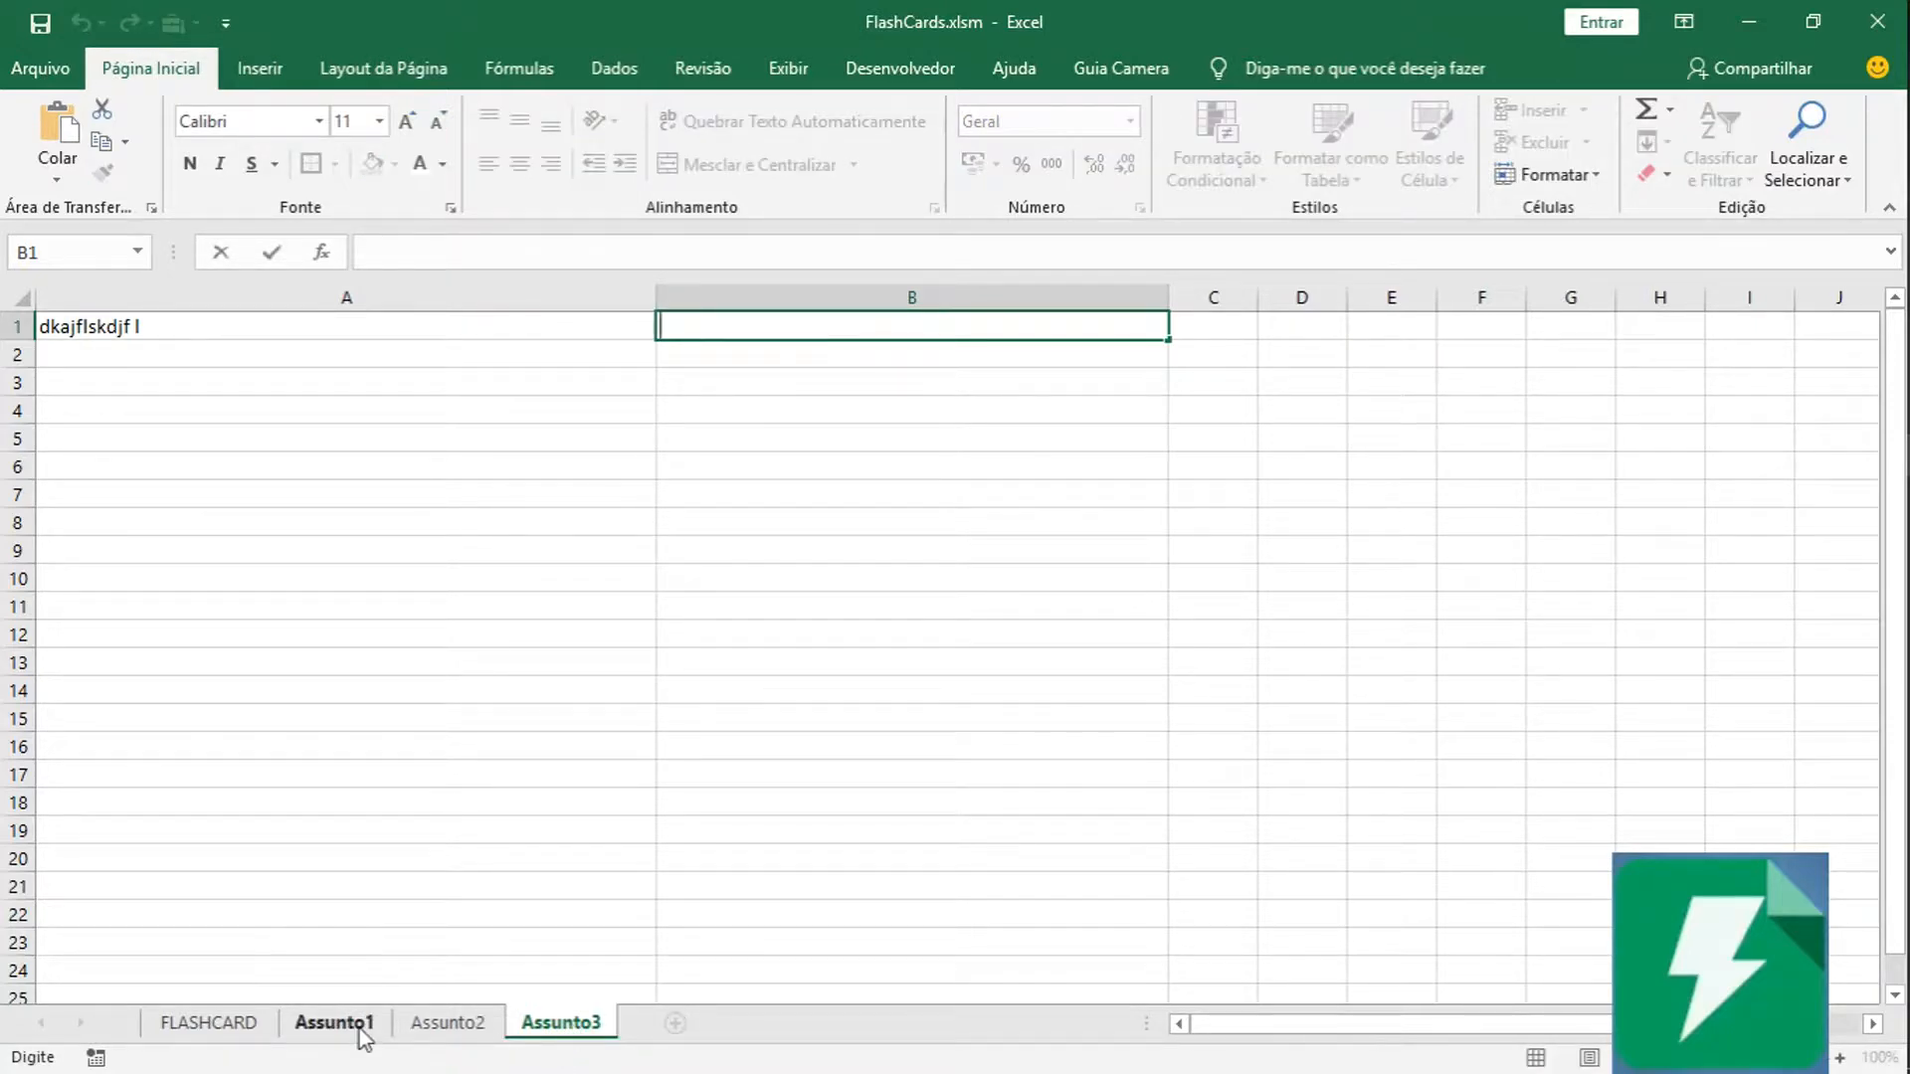
# Return to the Assunto1 sheet and compare the questions in A1 and A2 with their hidden answers in B1 and B2.
pyautogui.click(362, 1030)
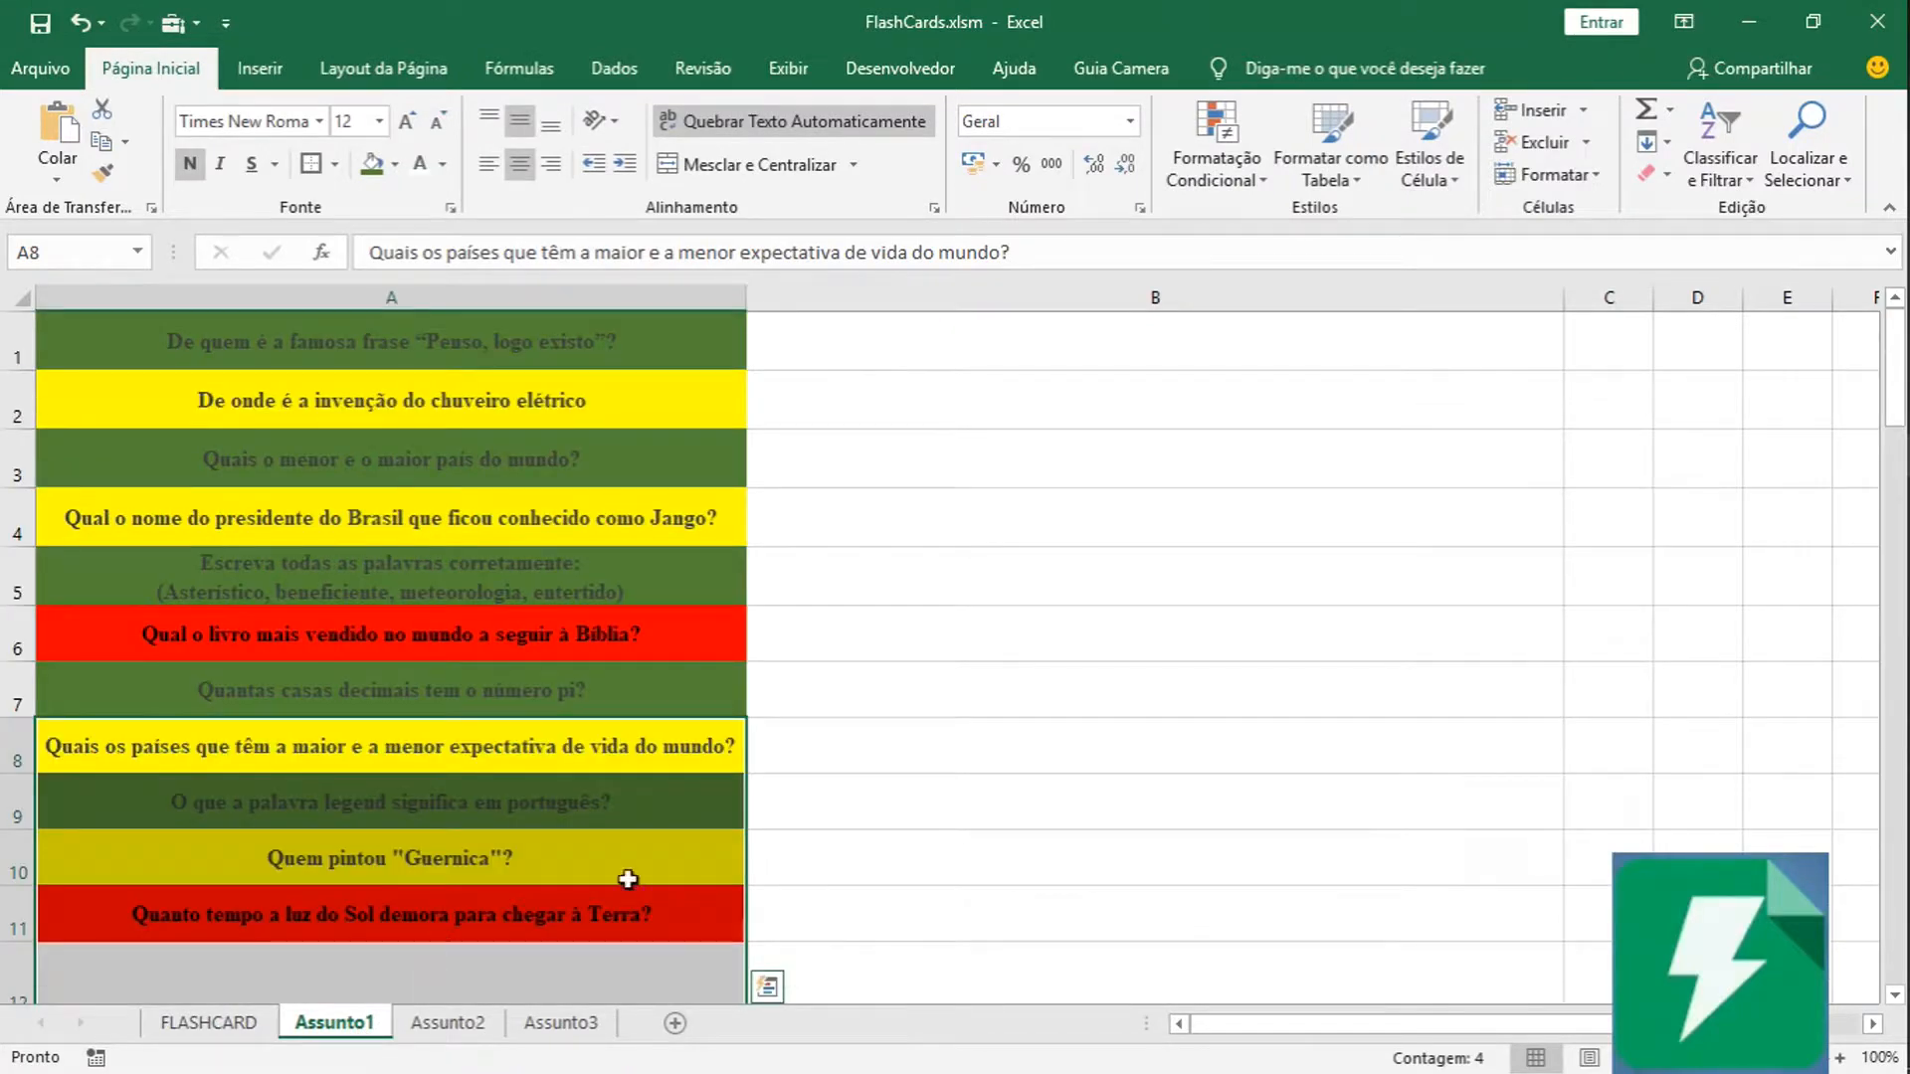
pyautogui.click(857, 752)
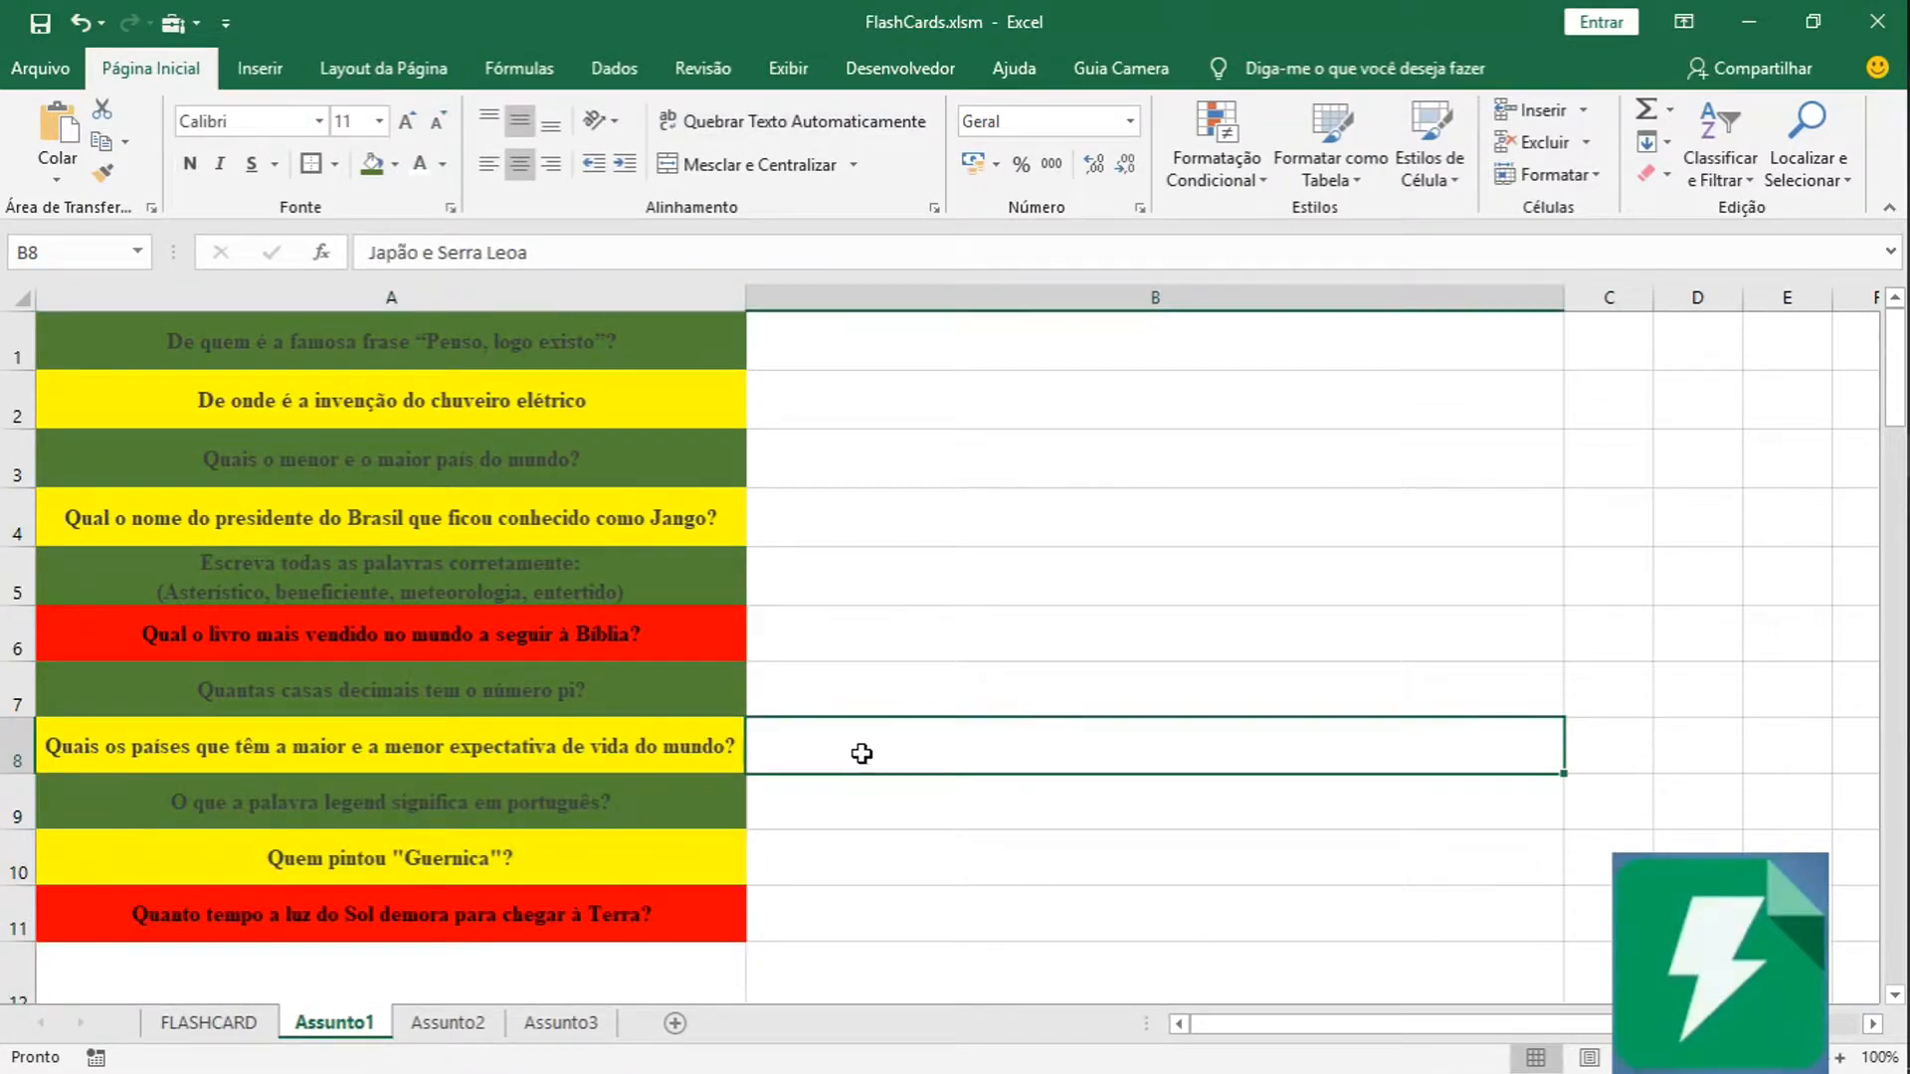
pyautogui.click(503, 361)
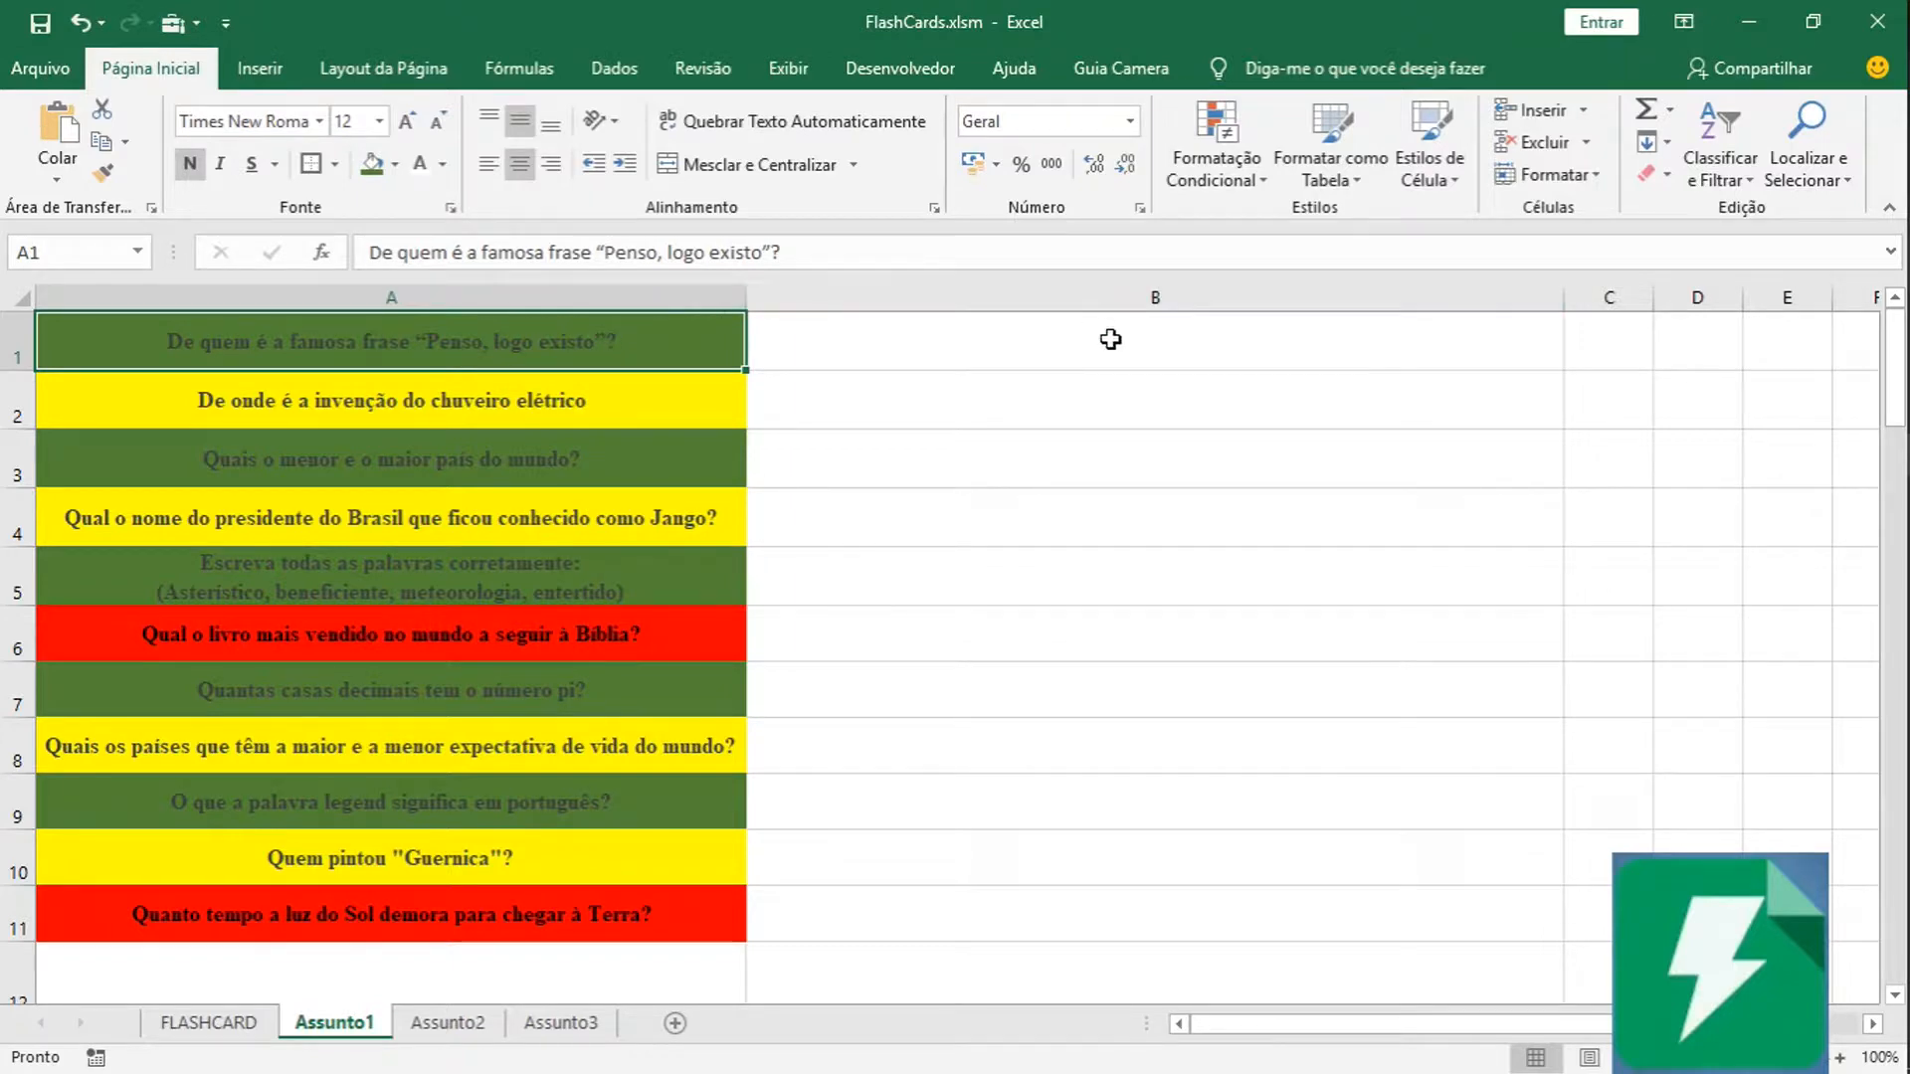
pyautogui.click(1145, 361)
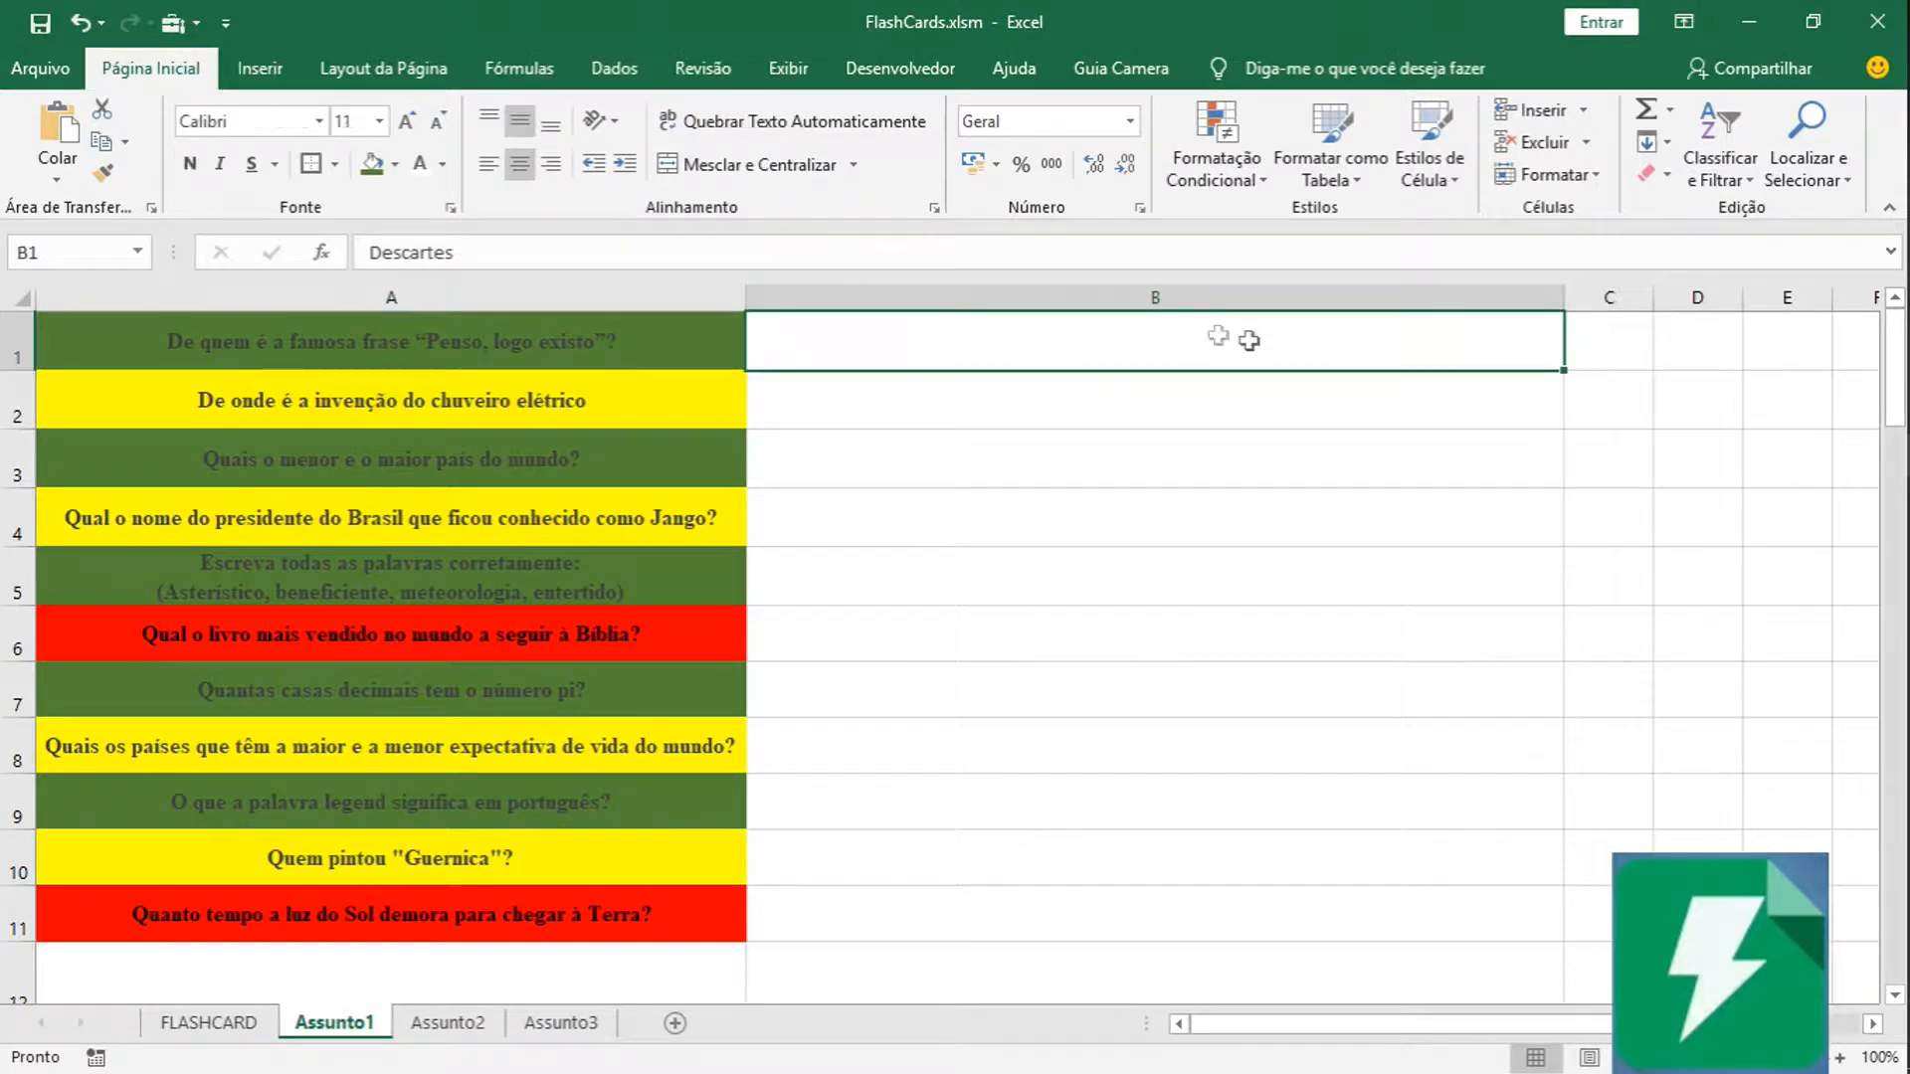
pyautogui.click(446, 354)
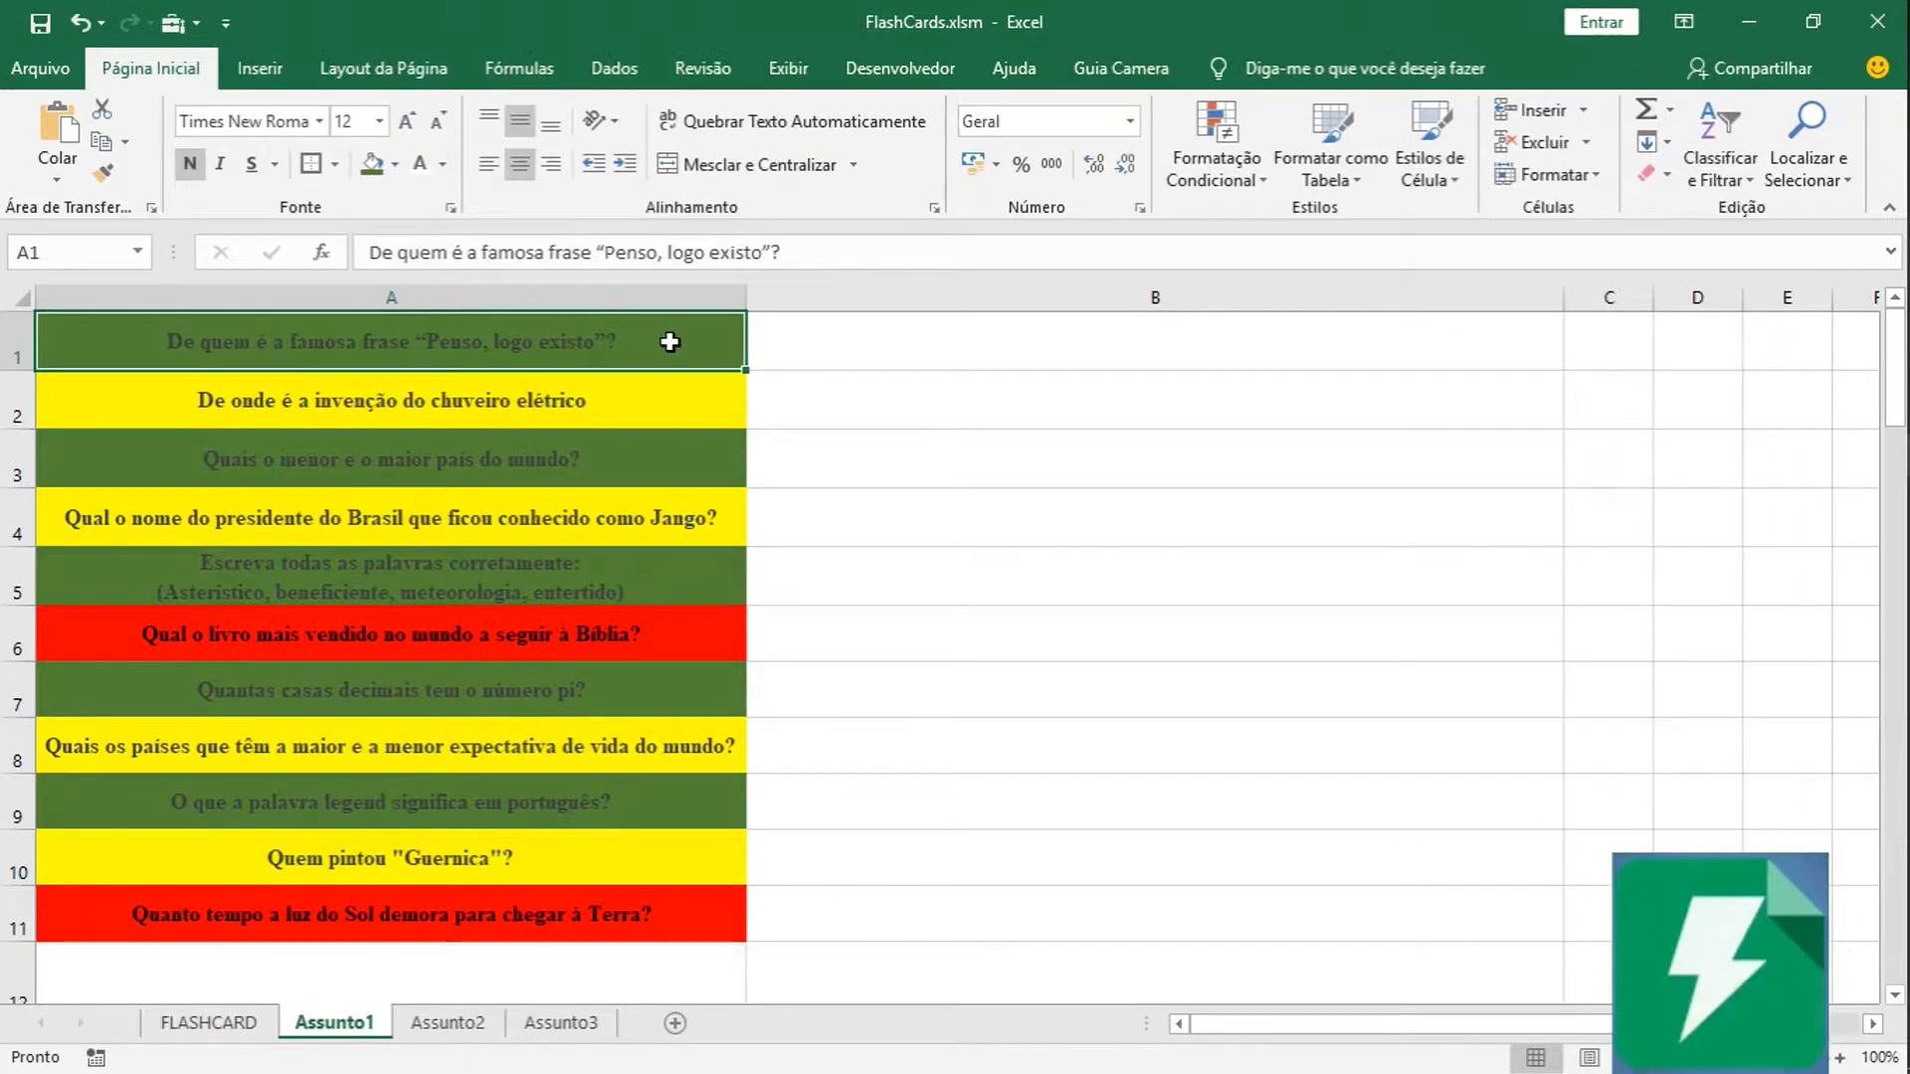
pyautogui.click(608, 423)
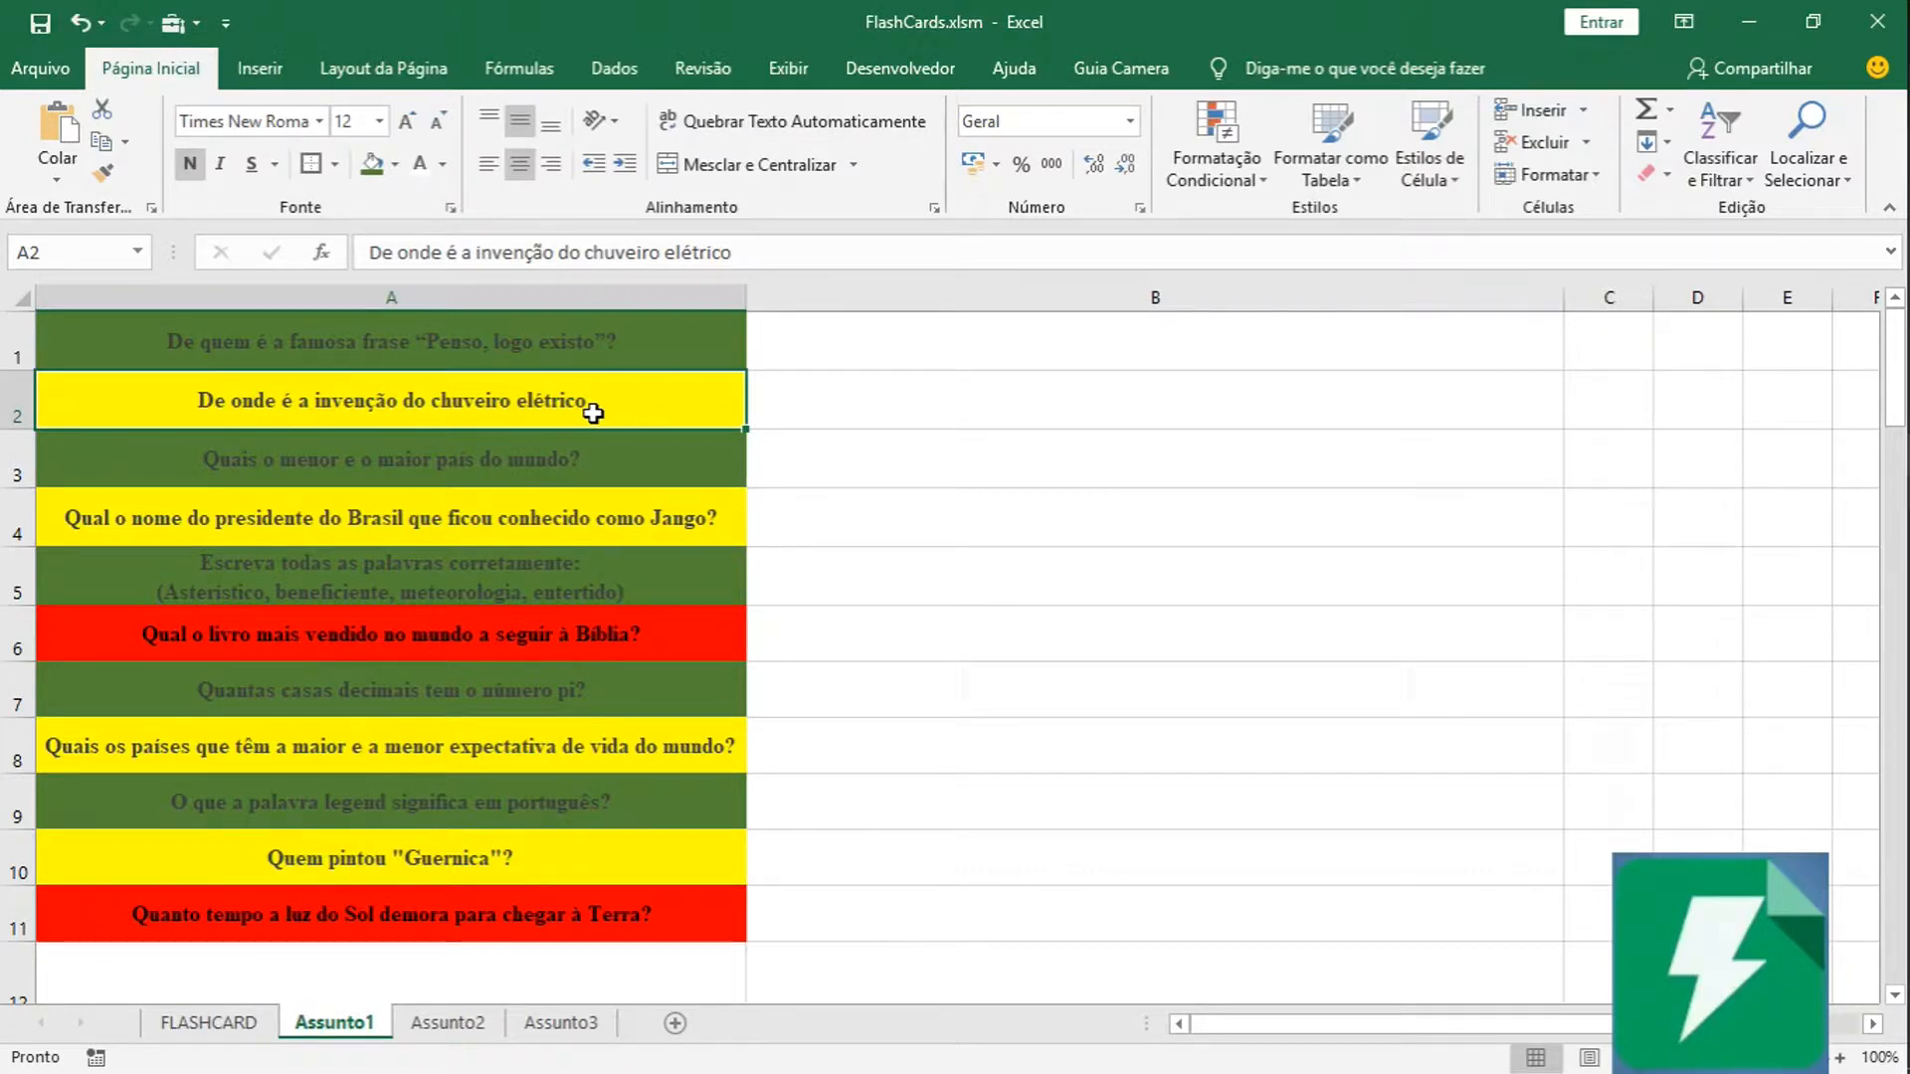
pyautogui.click(1009, 374)
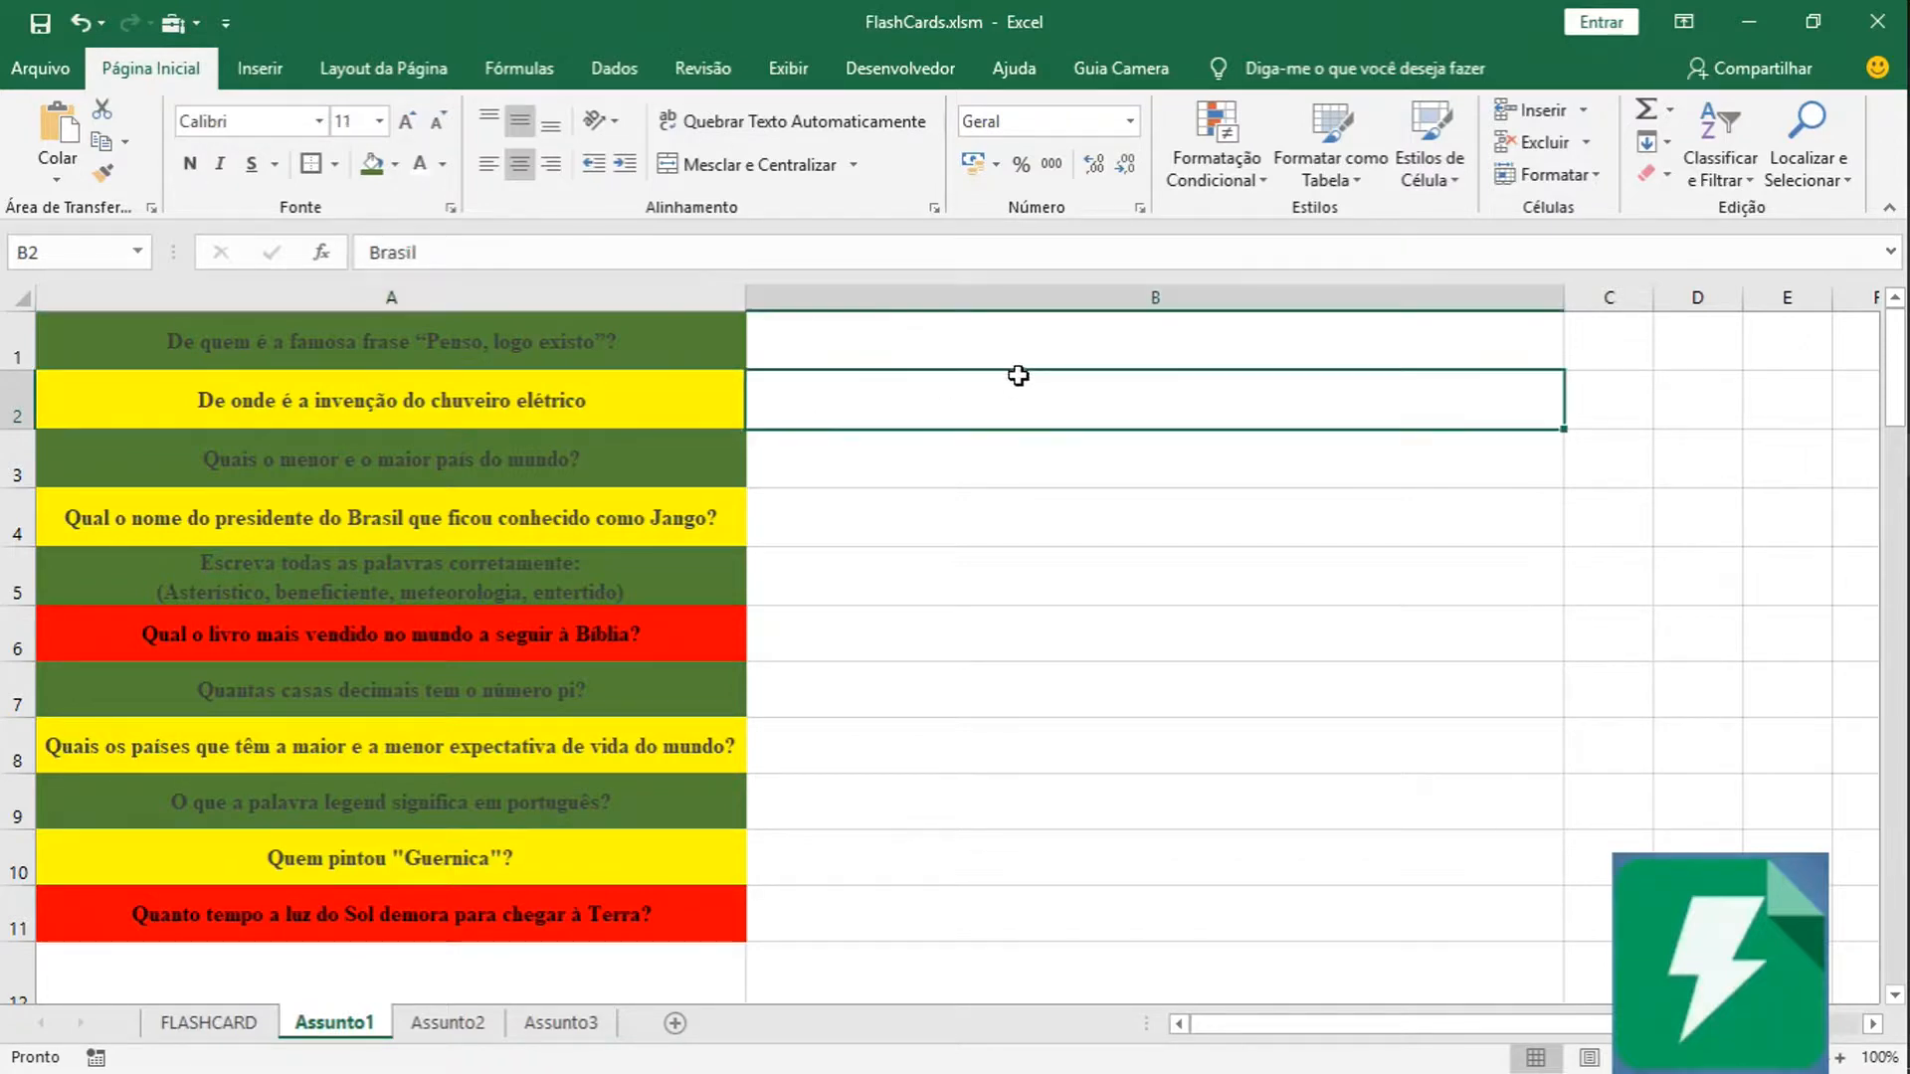
pyautogui.doubleClick(453, 259)
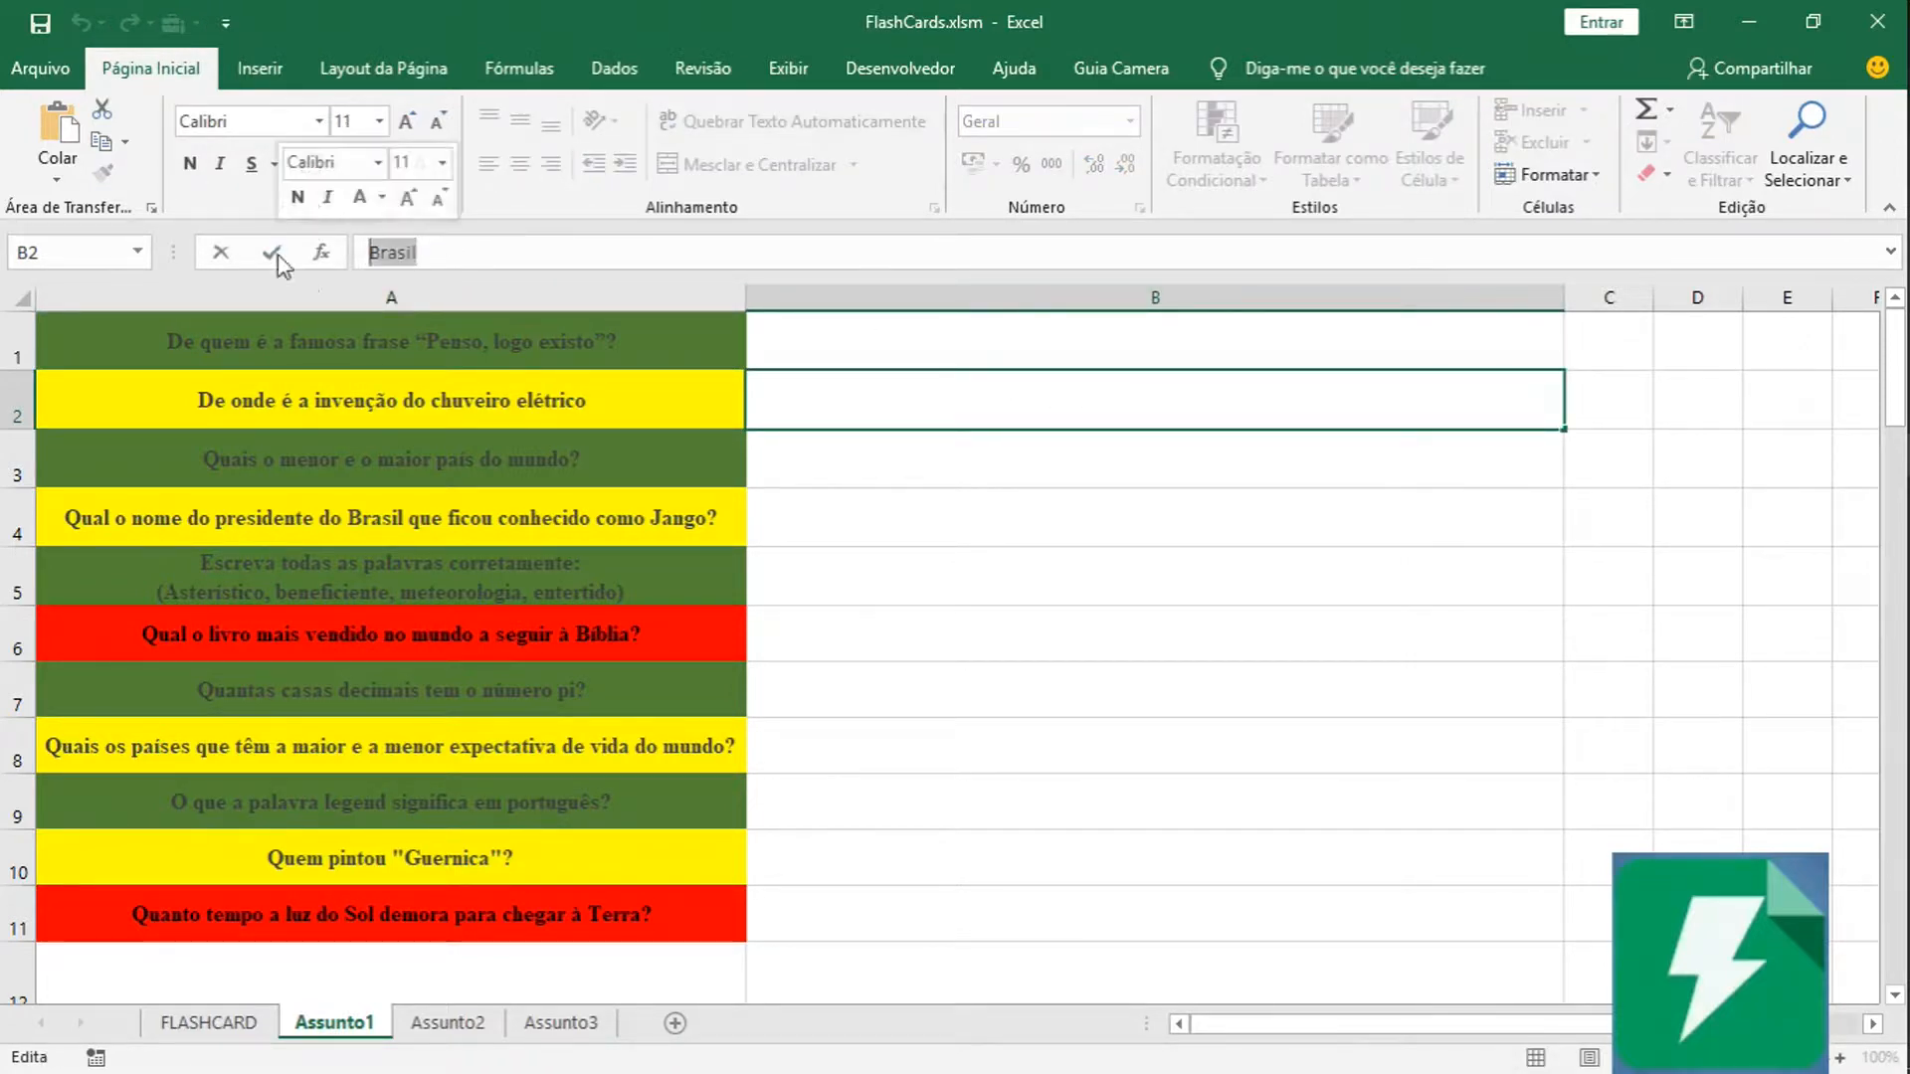
pyautogui.doubleClick(1020, 399)
# Fill the question cell A2 with the standard red colour.
pyautogui.click(729, 413)
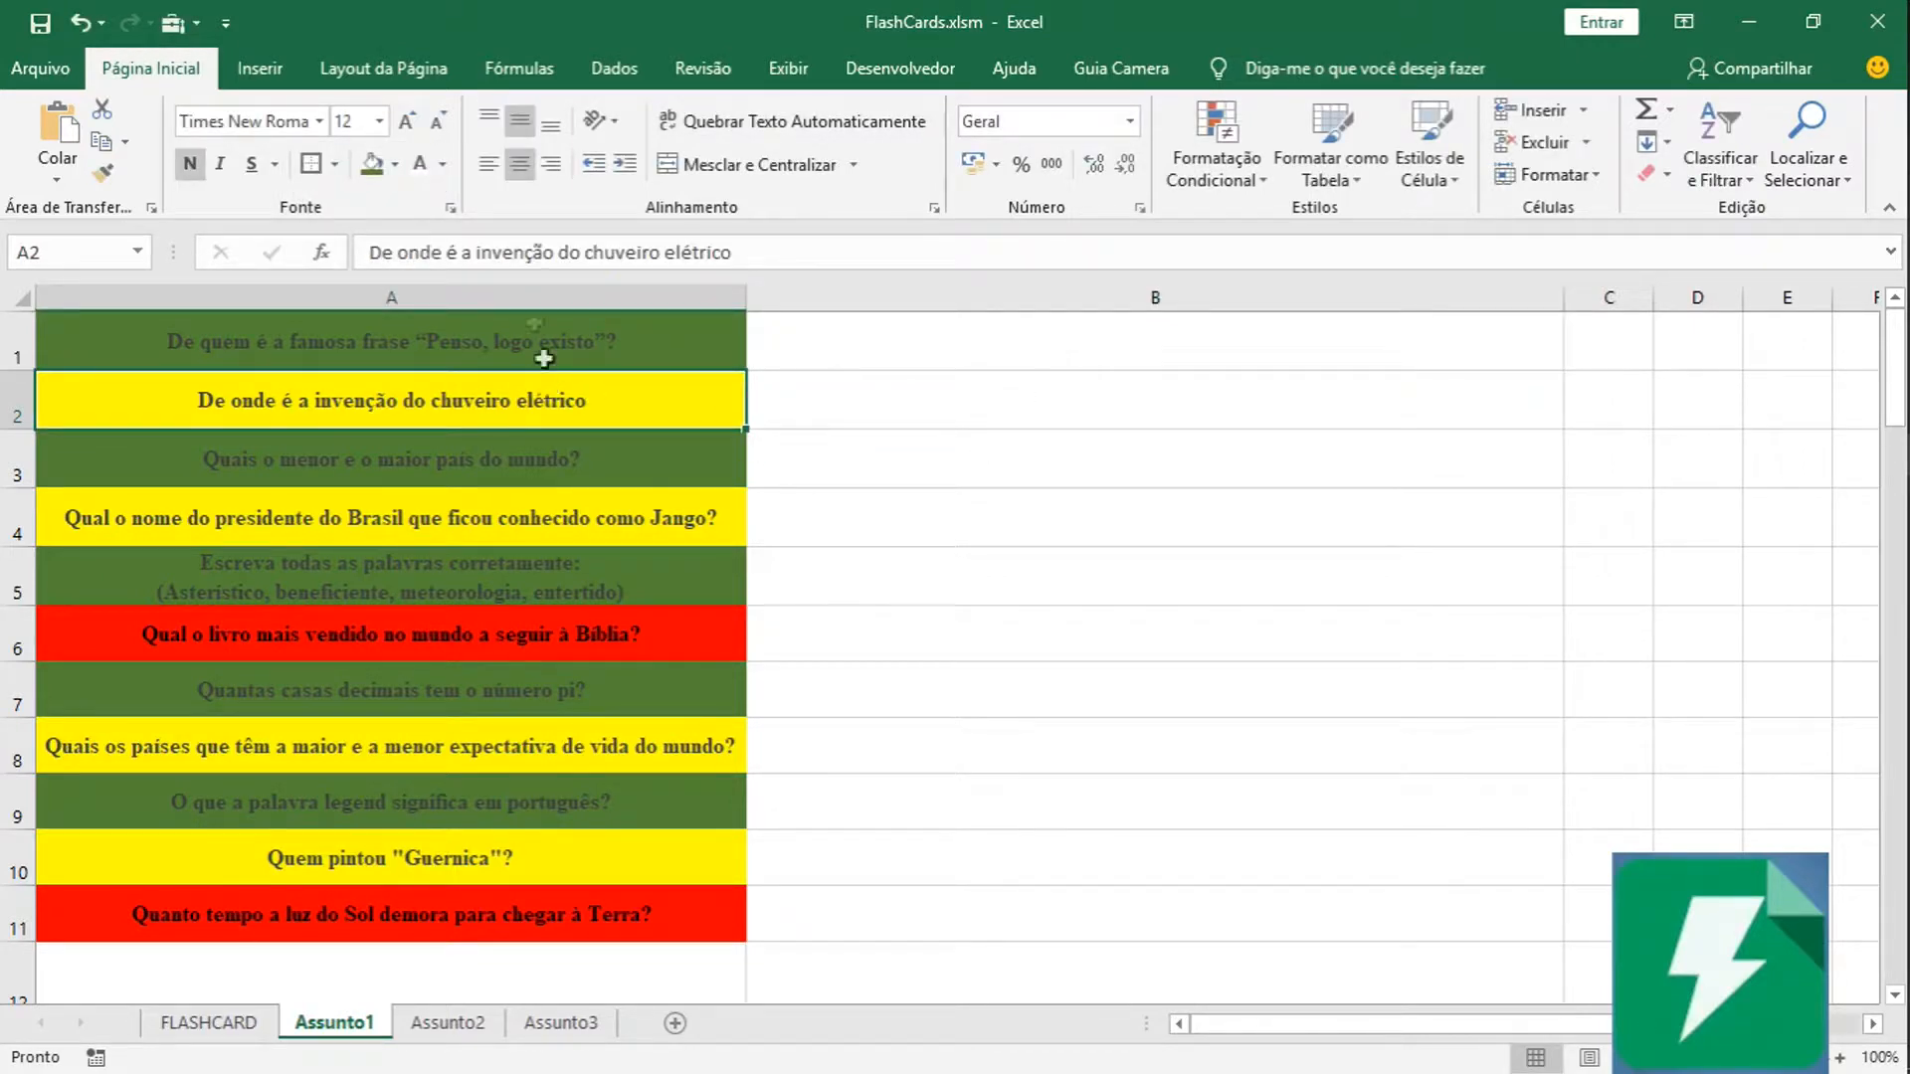
pyautogui.click(395, 165)
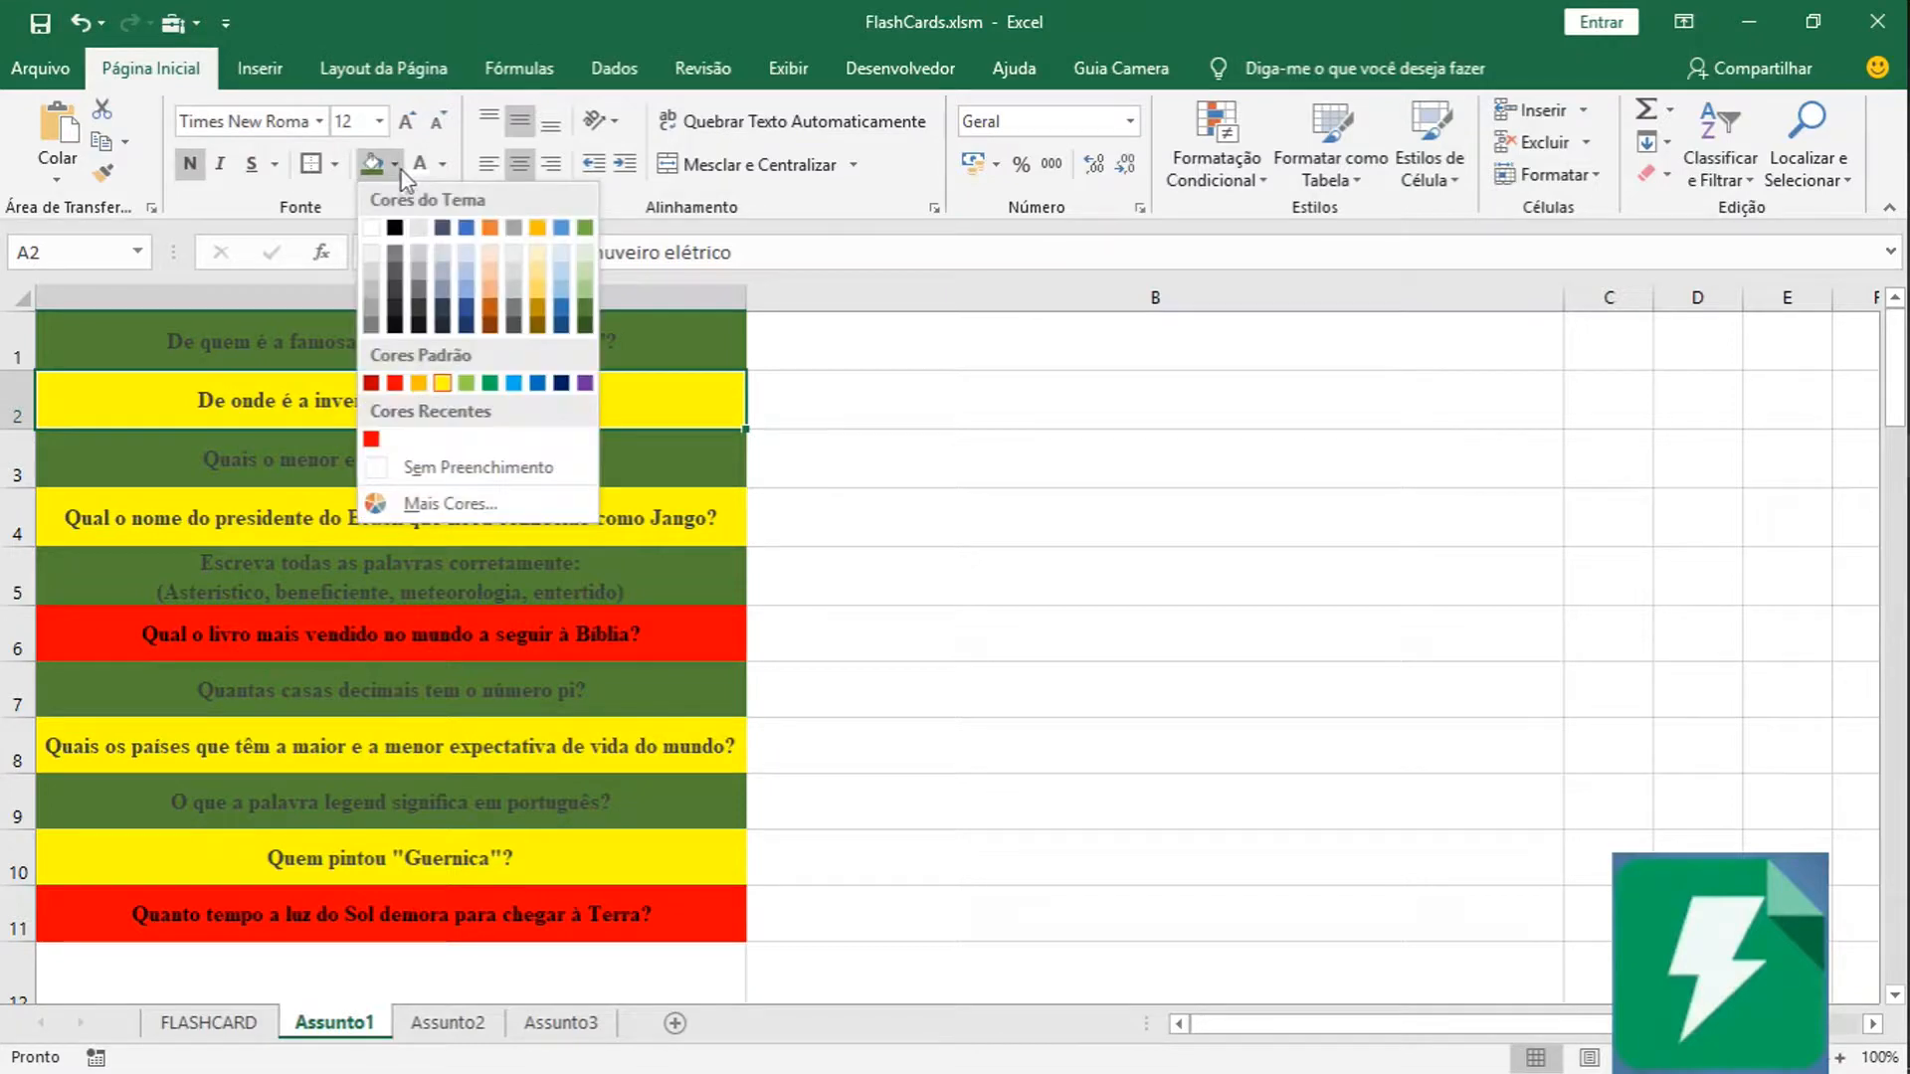
pyautogui.click(393, 385)
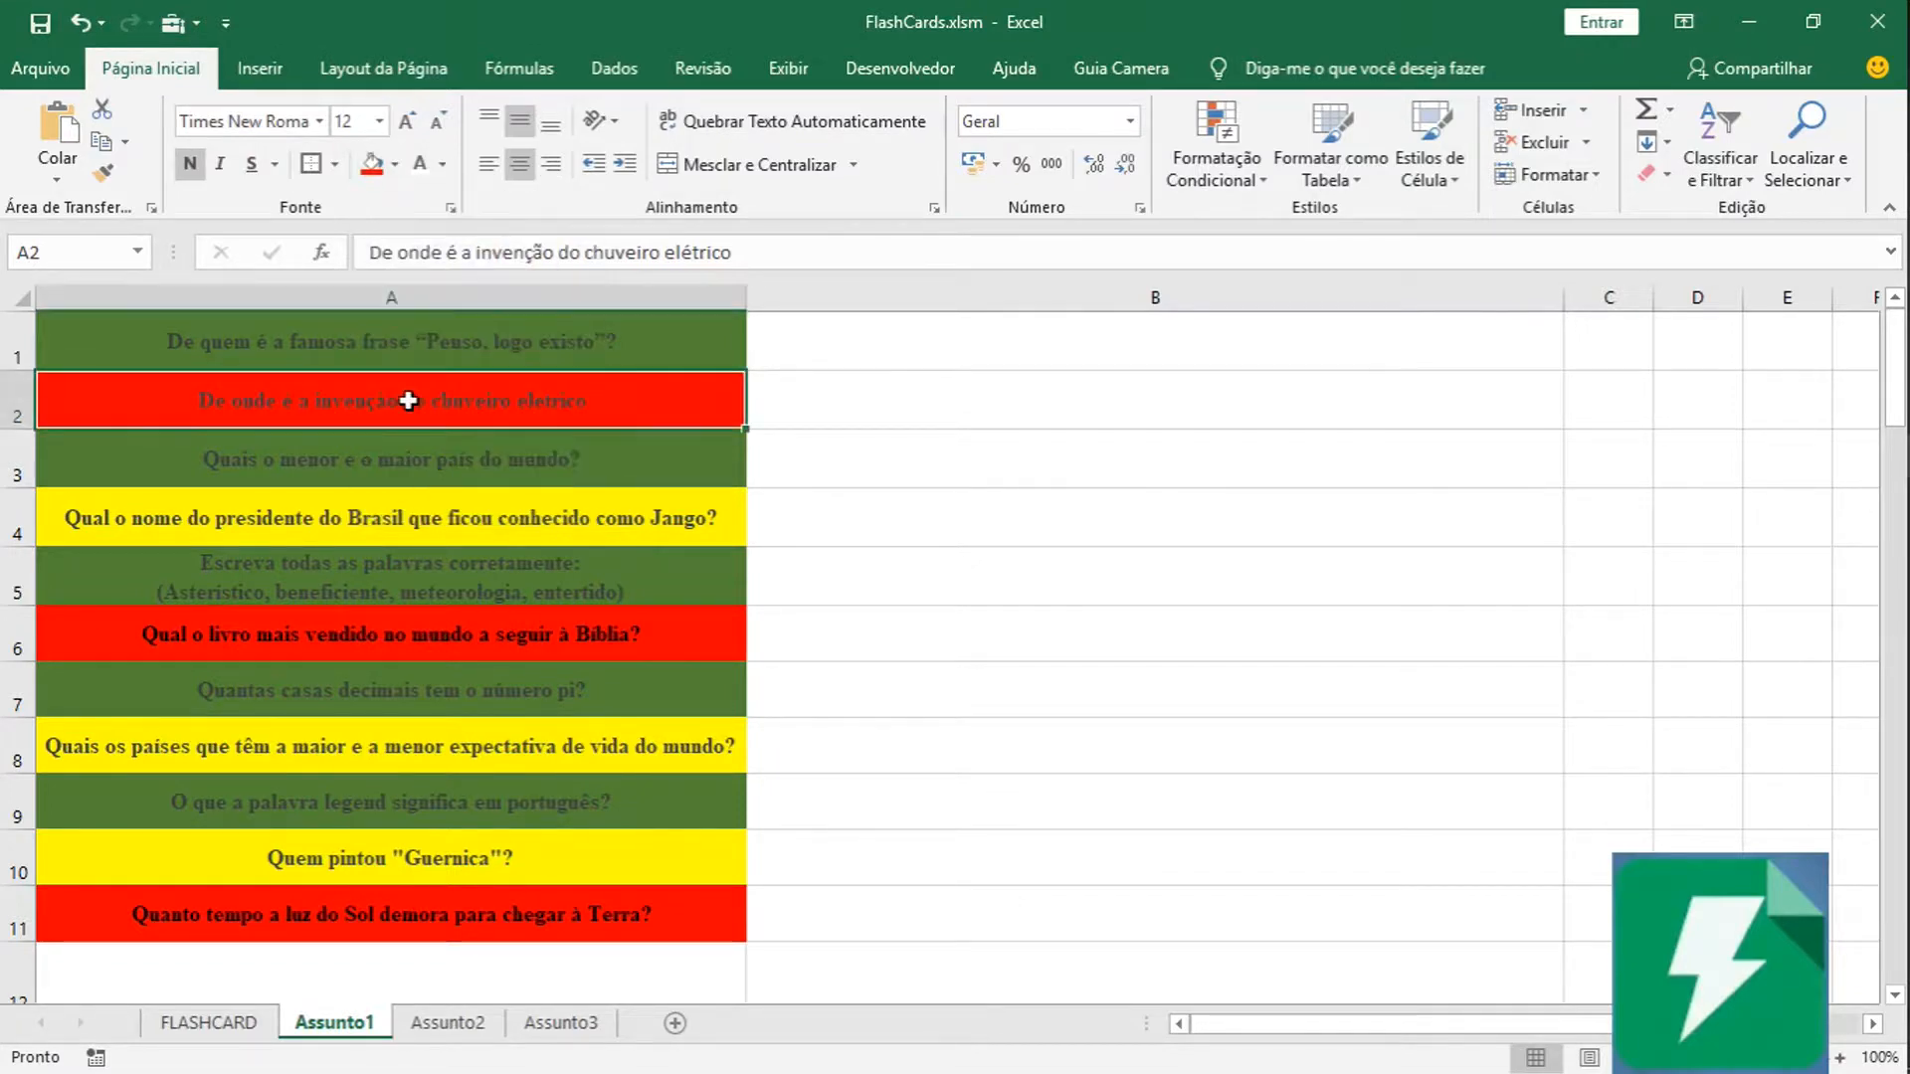
# Set the font colour of the red question cell A2 to black.
pyautogui.click(441, 164)
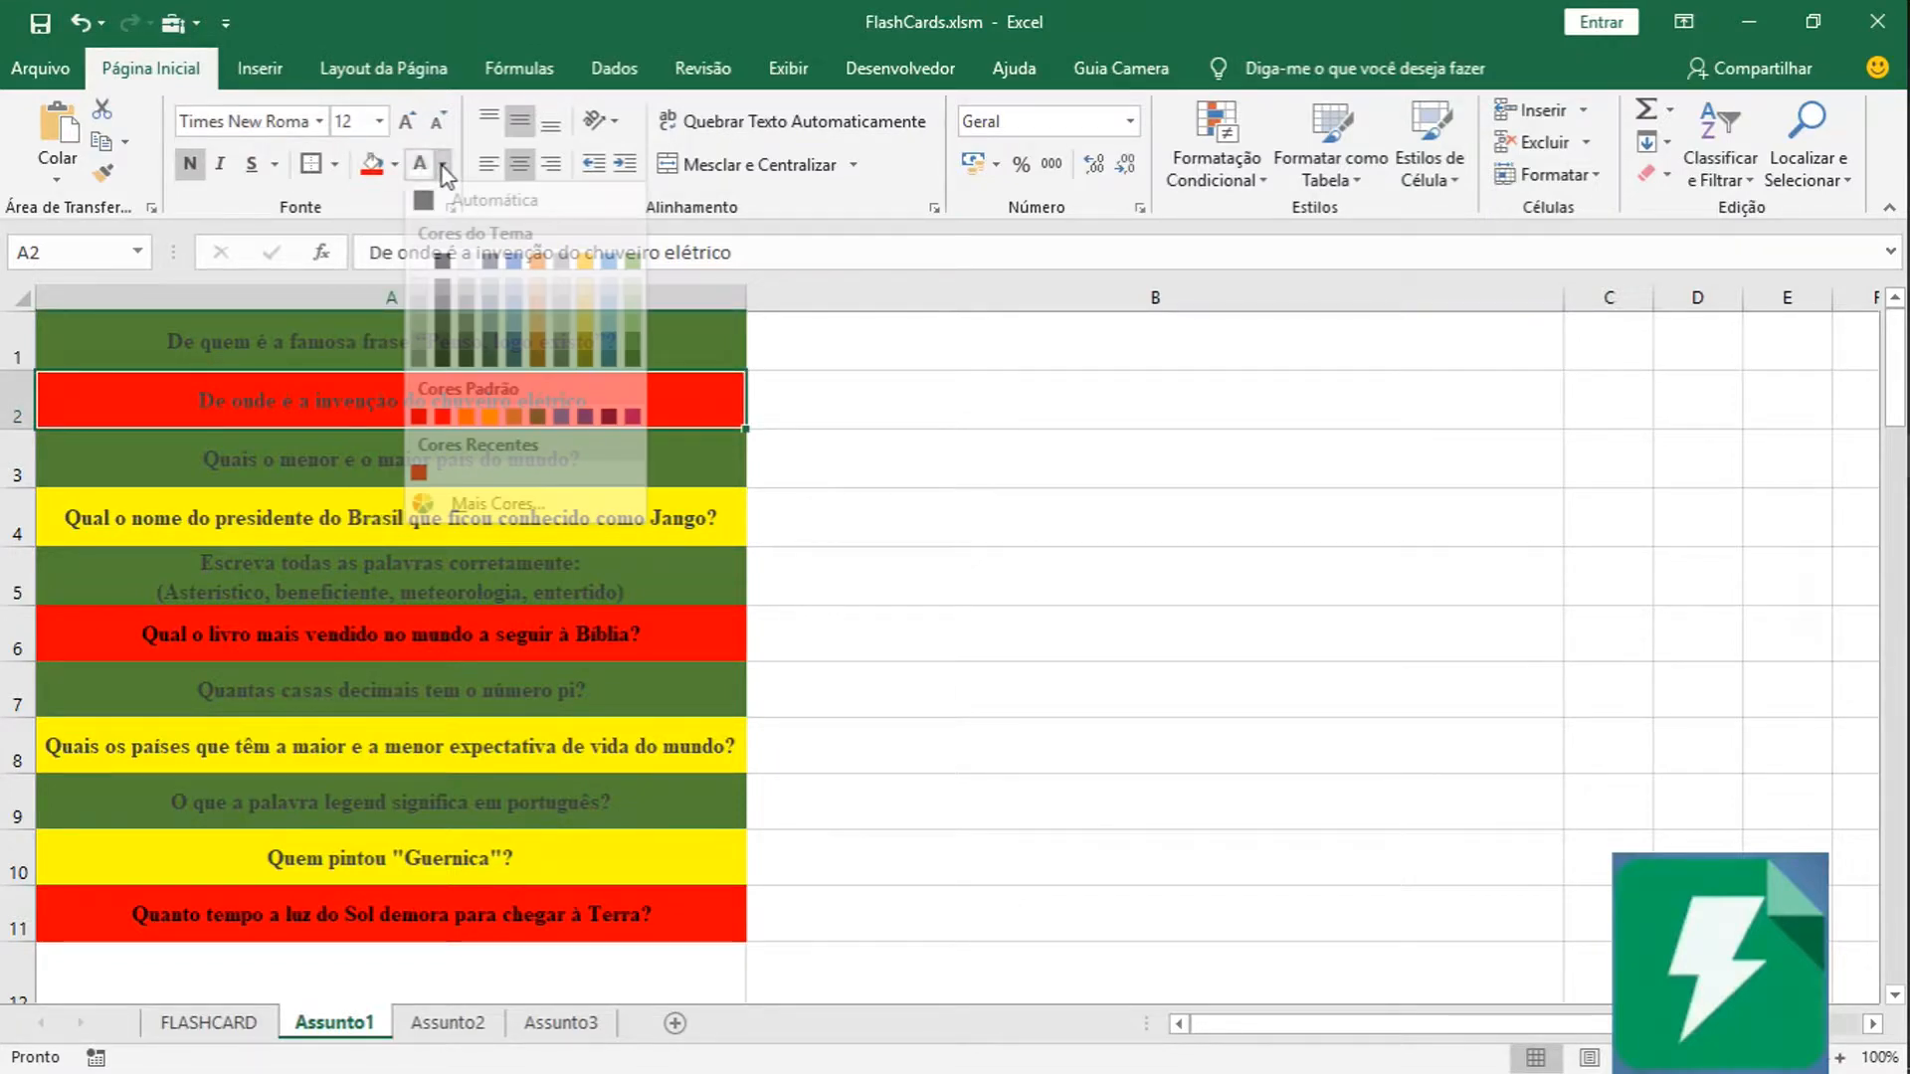
pyautogui.click(456, 264)
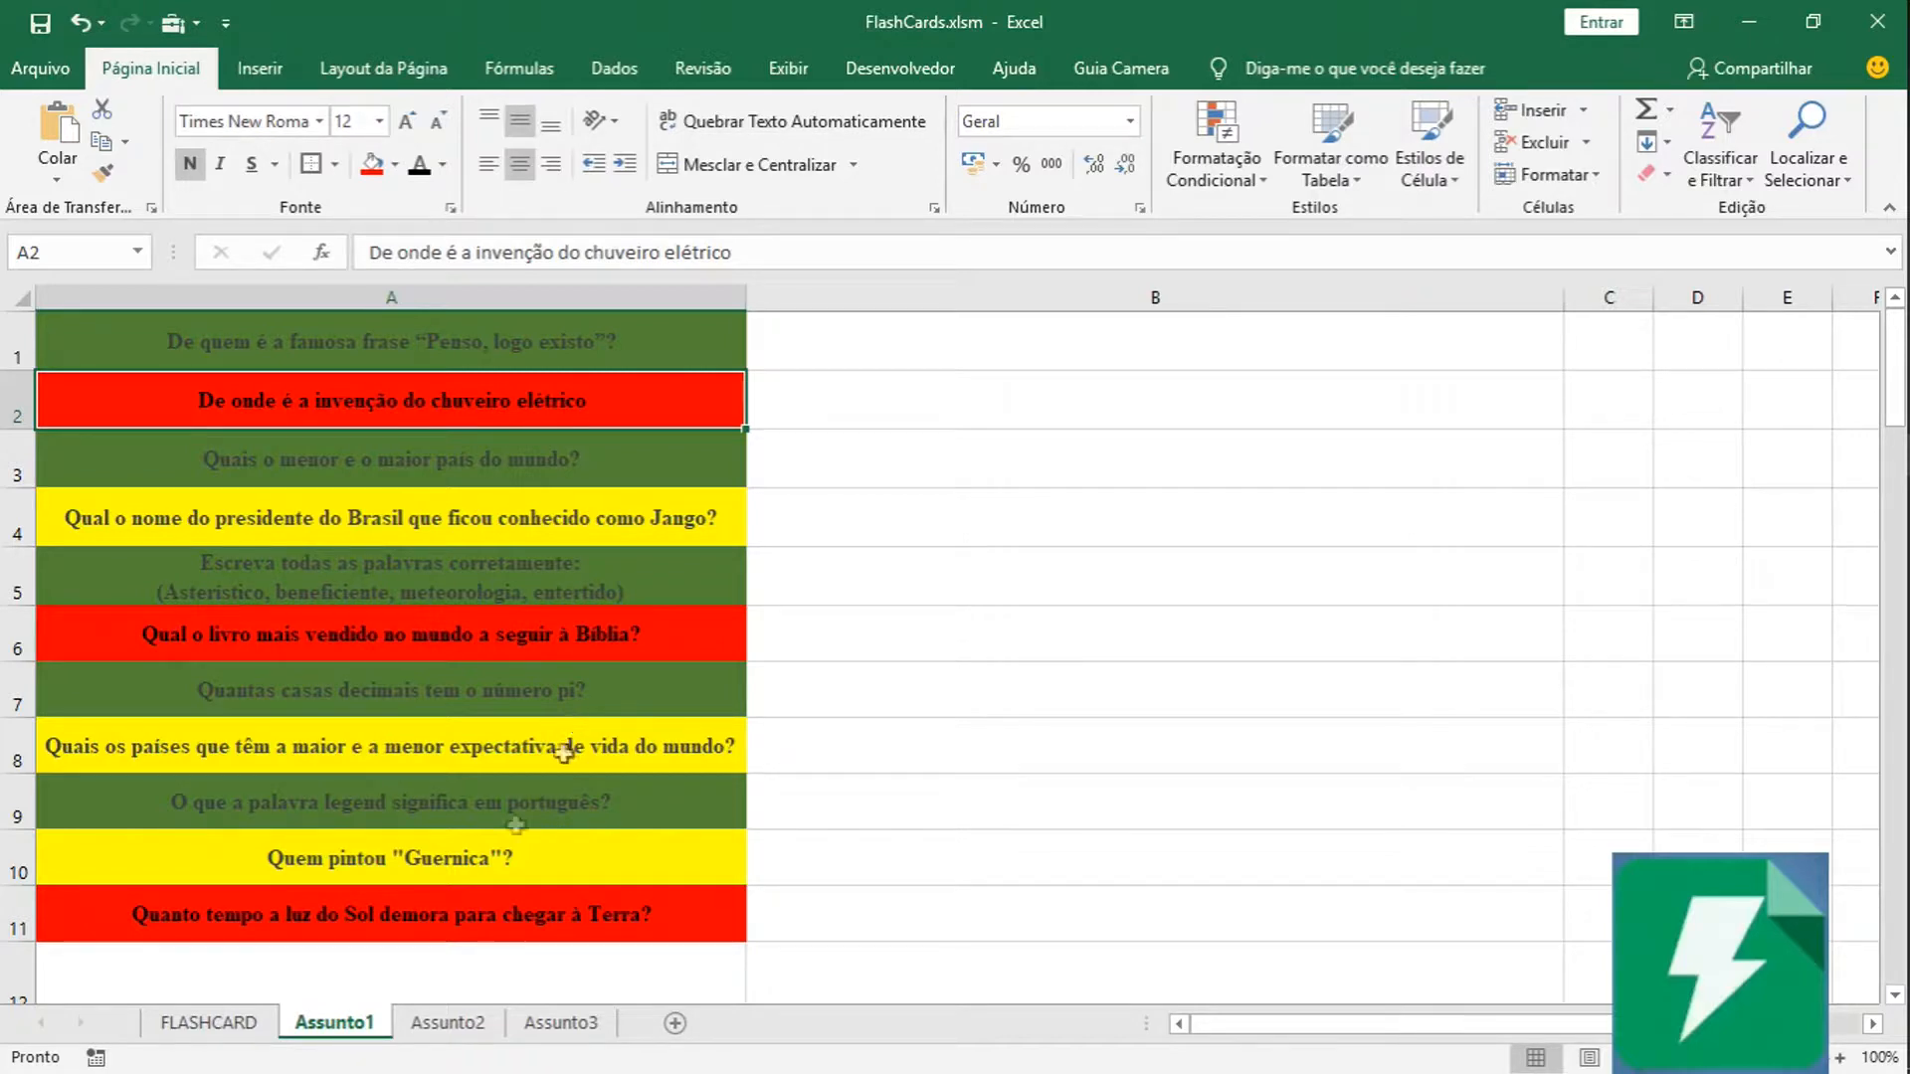
# Hide column C, which holds the INSIRA A RESPOSTA label, on the FLASHCARD sheet.
pyautogui.click(248, 1028)
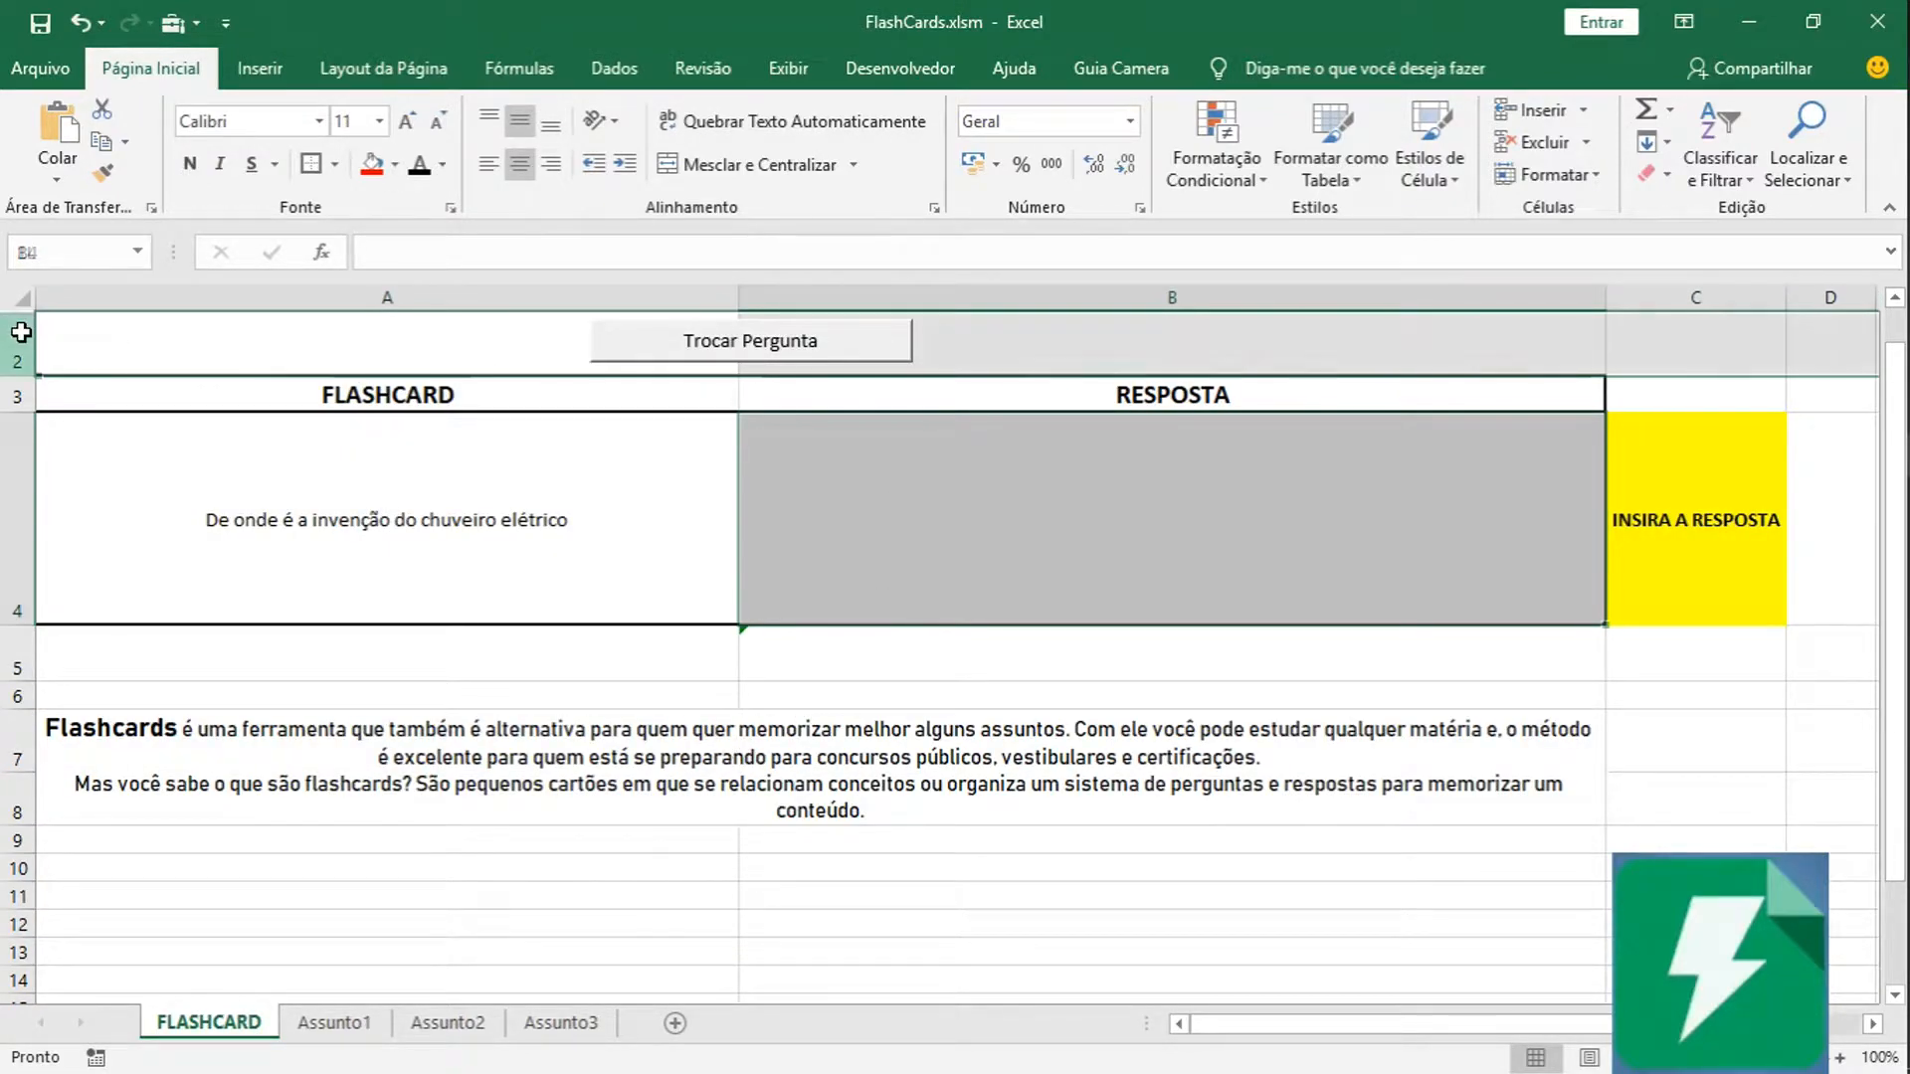
pyautogui.scroll(-1, 1691, 447)
pyautogui.rightClick(1667, 299)
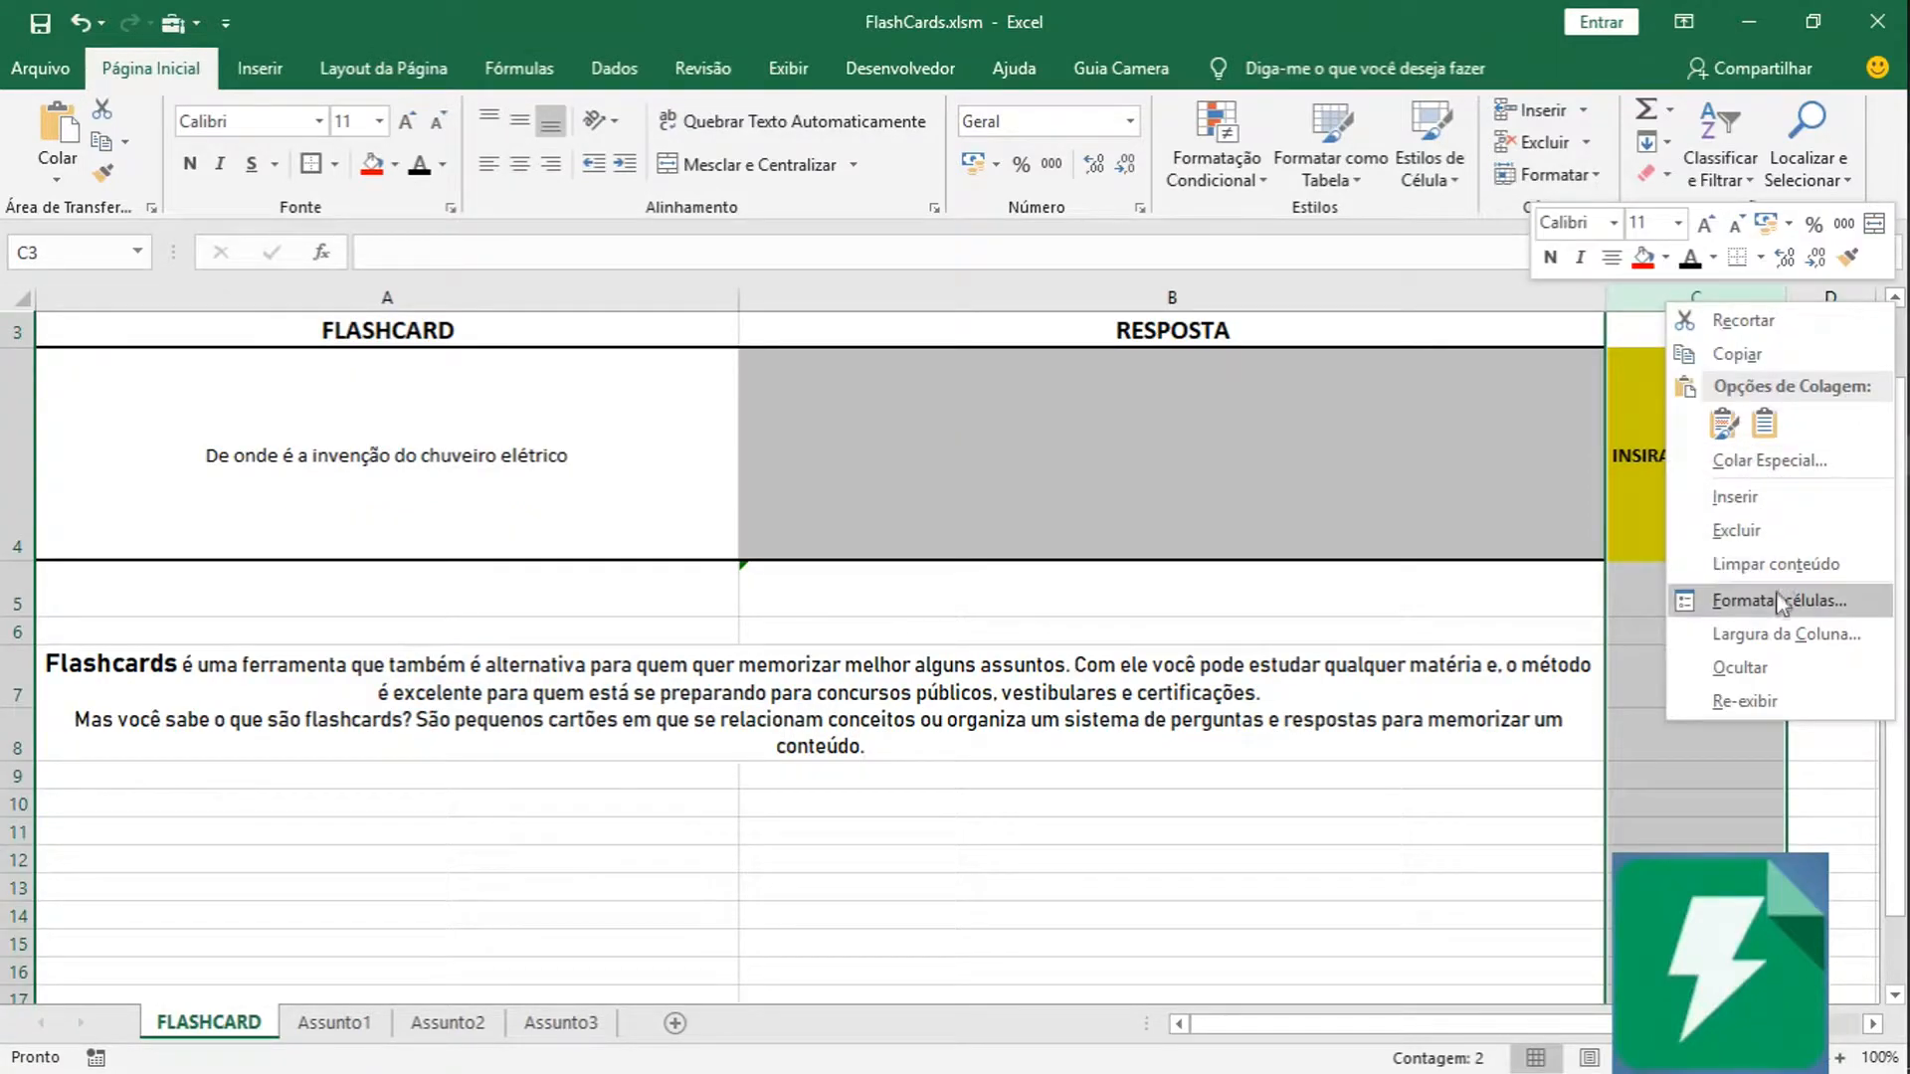
pyautogui.click(1741, 668)
pyautogui.click(1084, 698)
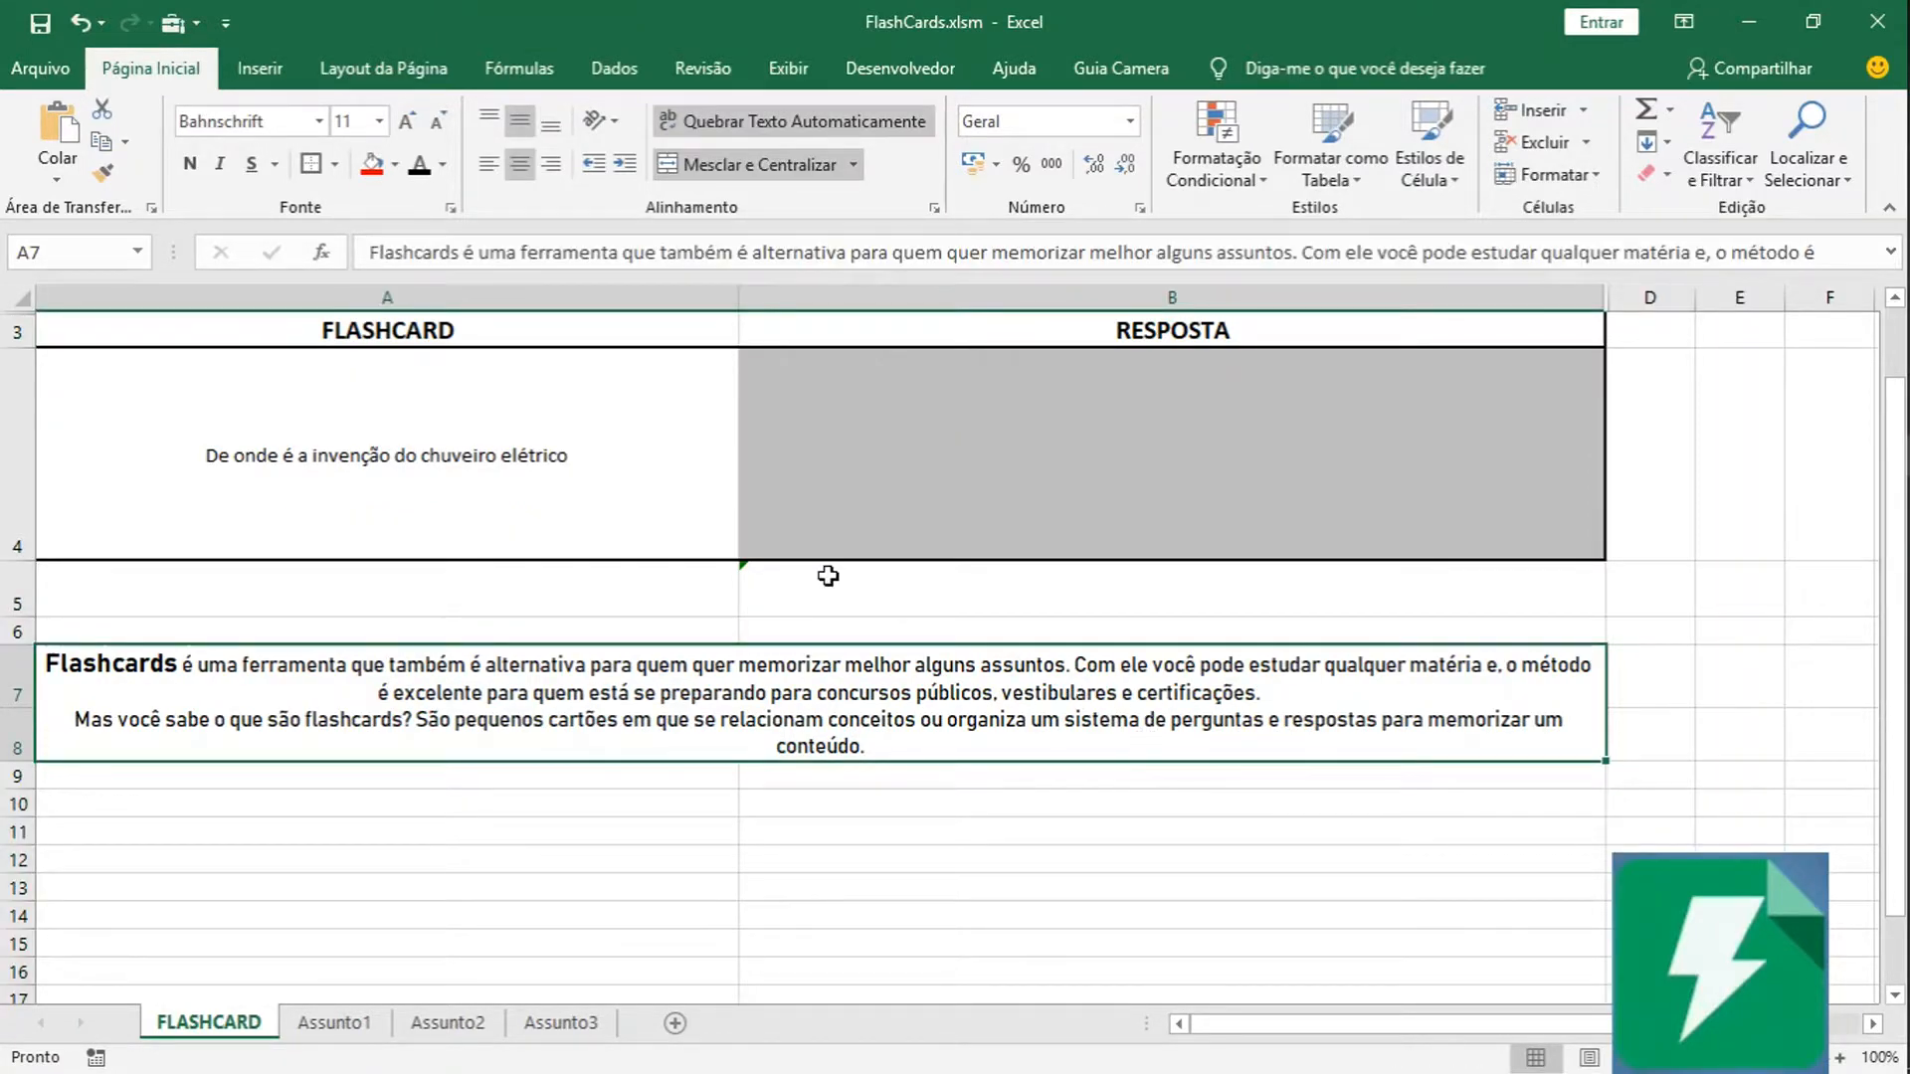
# Examine the ALEATÓRIOENTRE formula in A1 of the FLASHCARD sheet, including its lower and upper limits, and compare it with the Assunto1 questions.
pyautogui.hotkey('ctrl', 'Home')
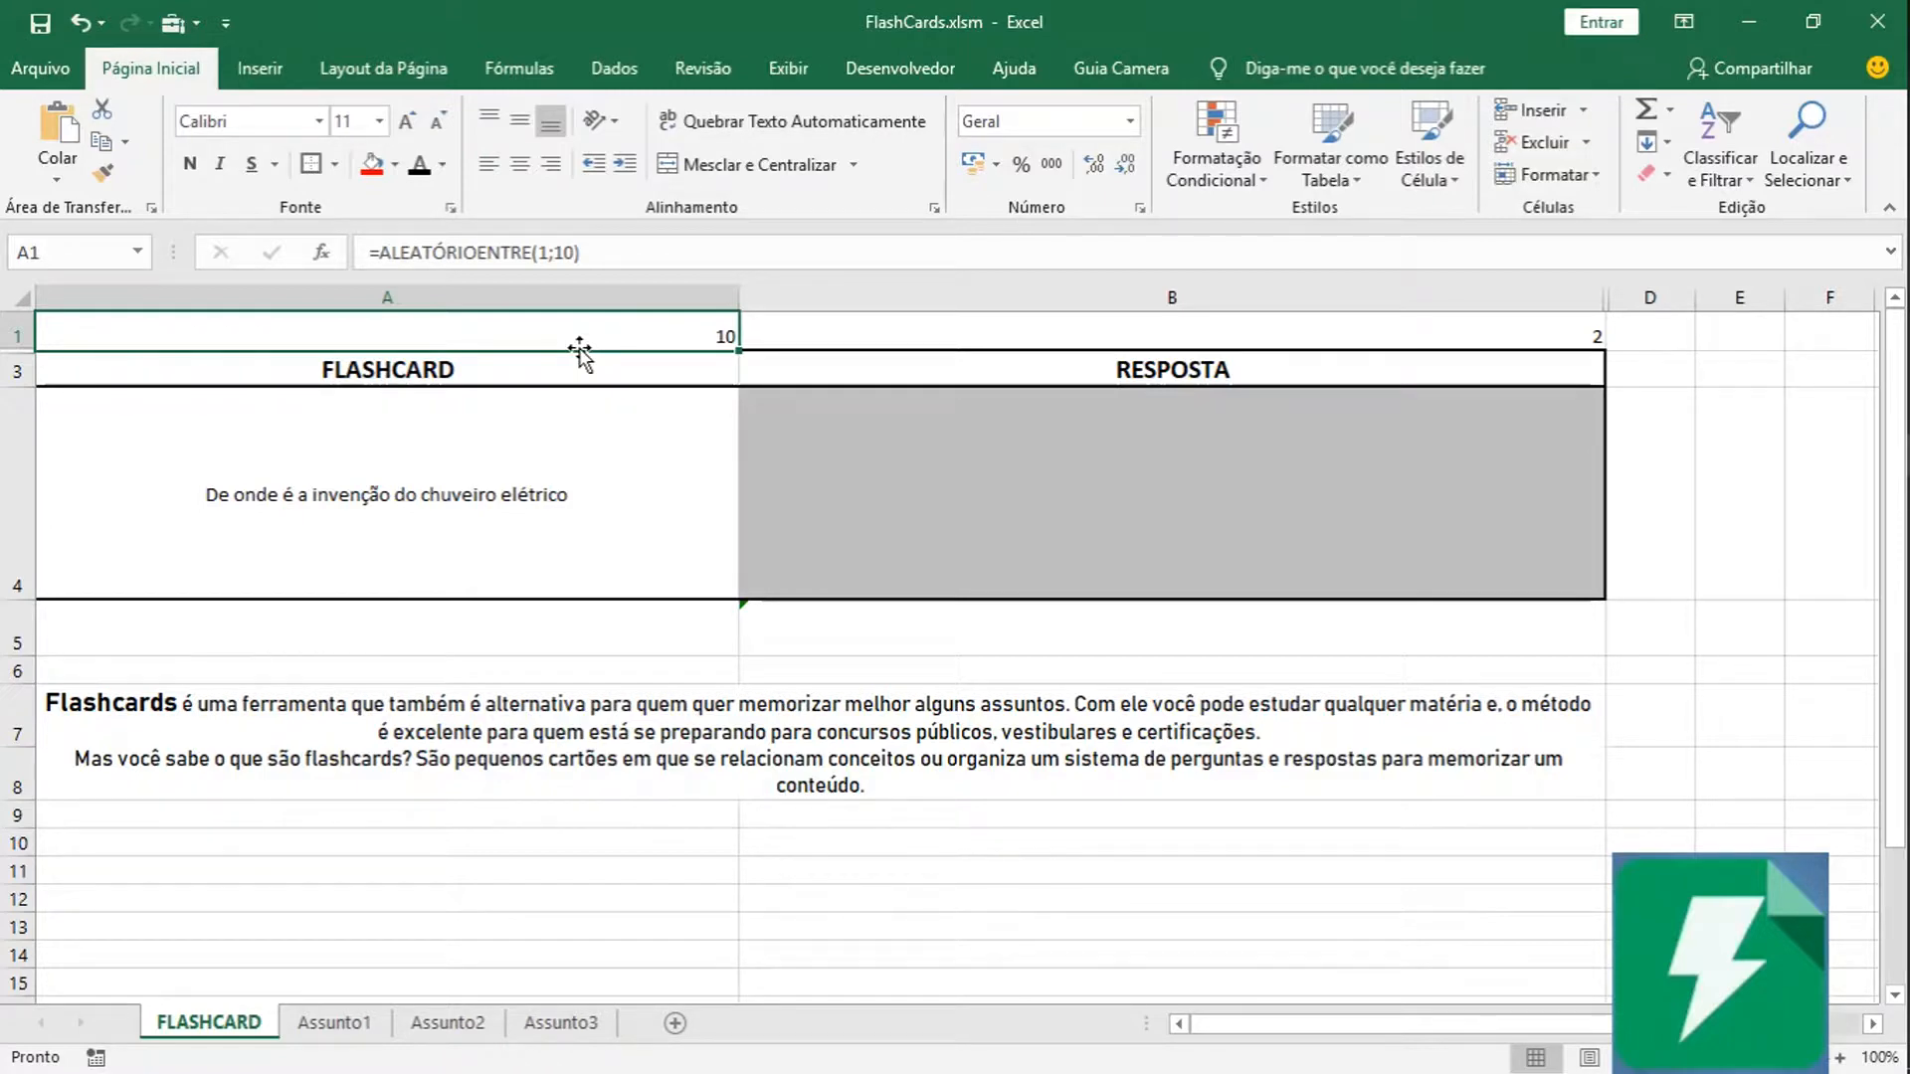
pyautogui.click(584, 494)
pyautogui.click(604, 327)
pyautogui.click(333, 1023)
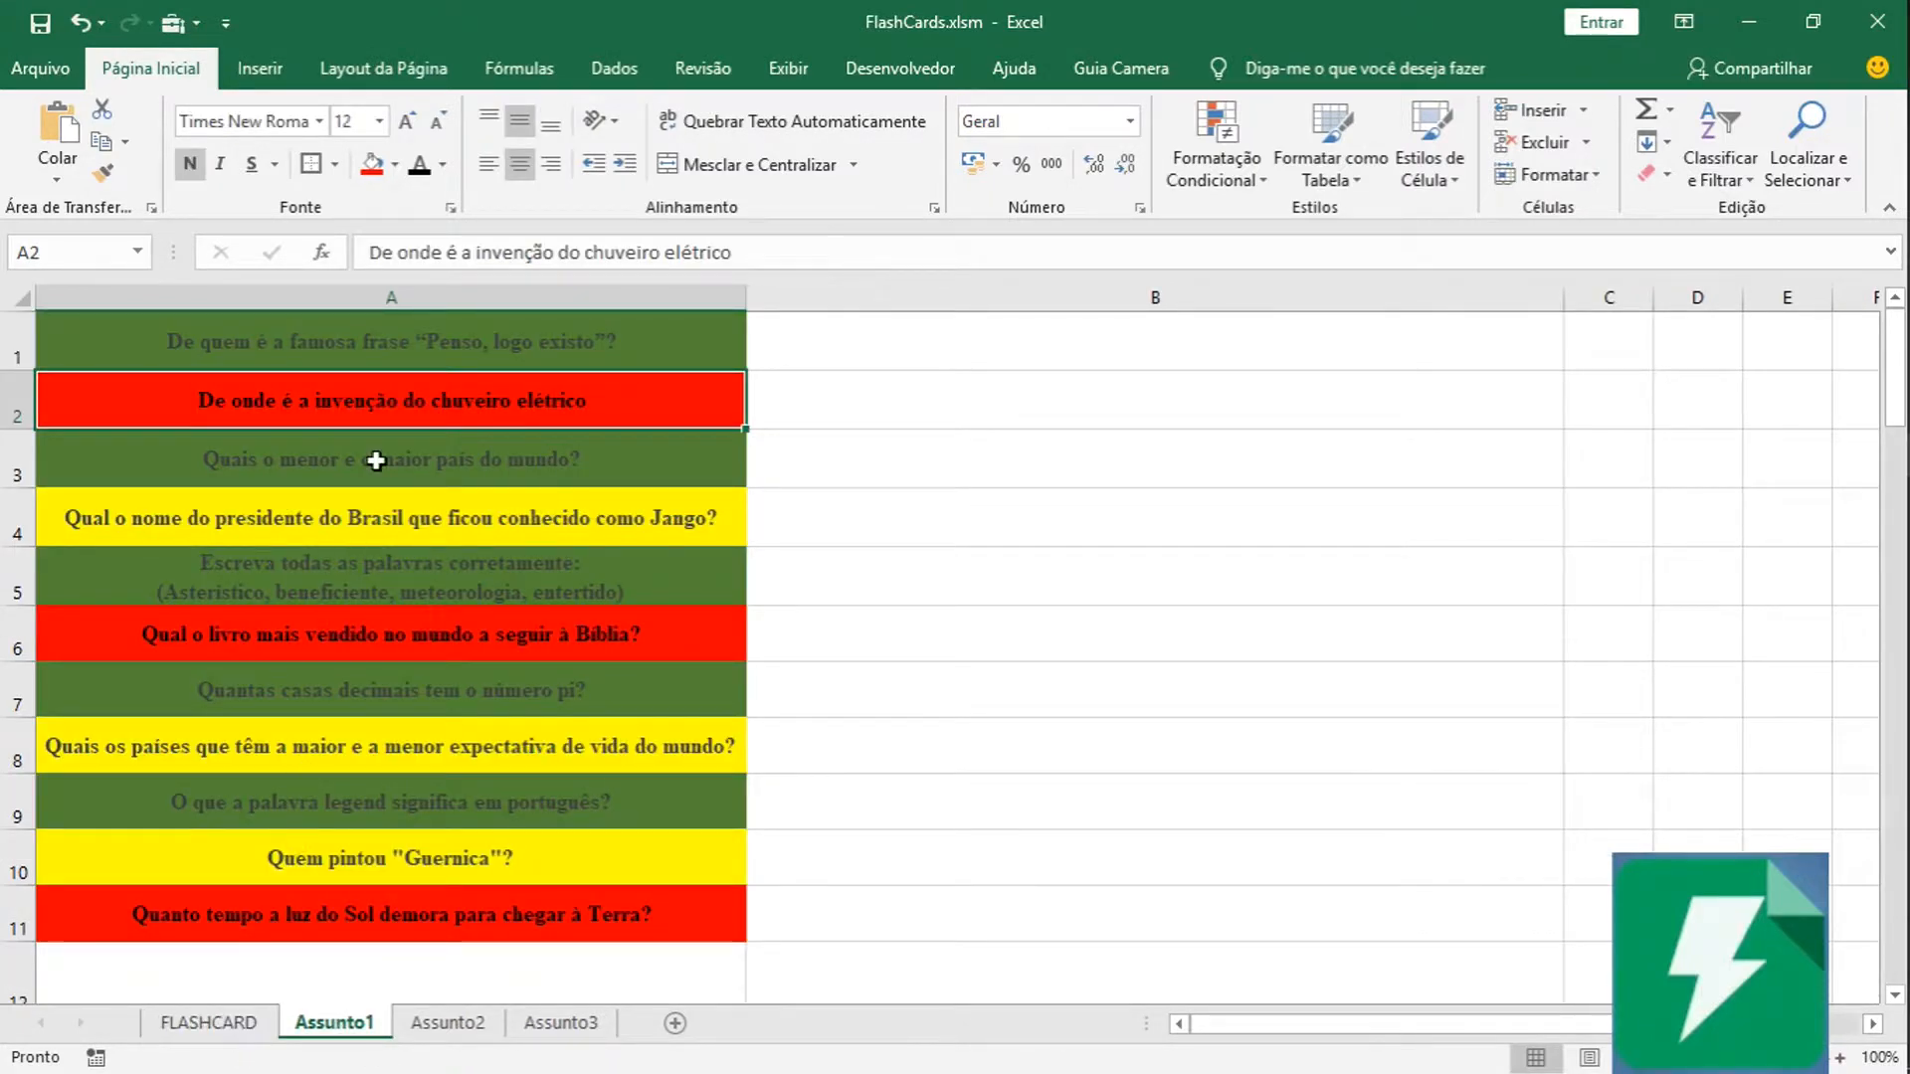
pyautogui.click(229, 1025)
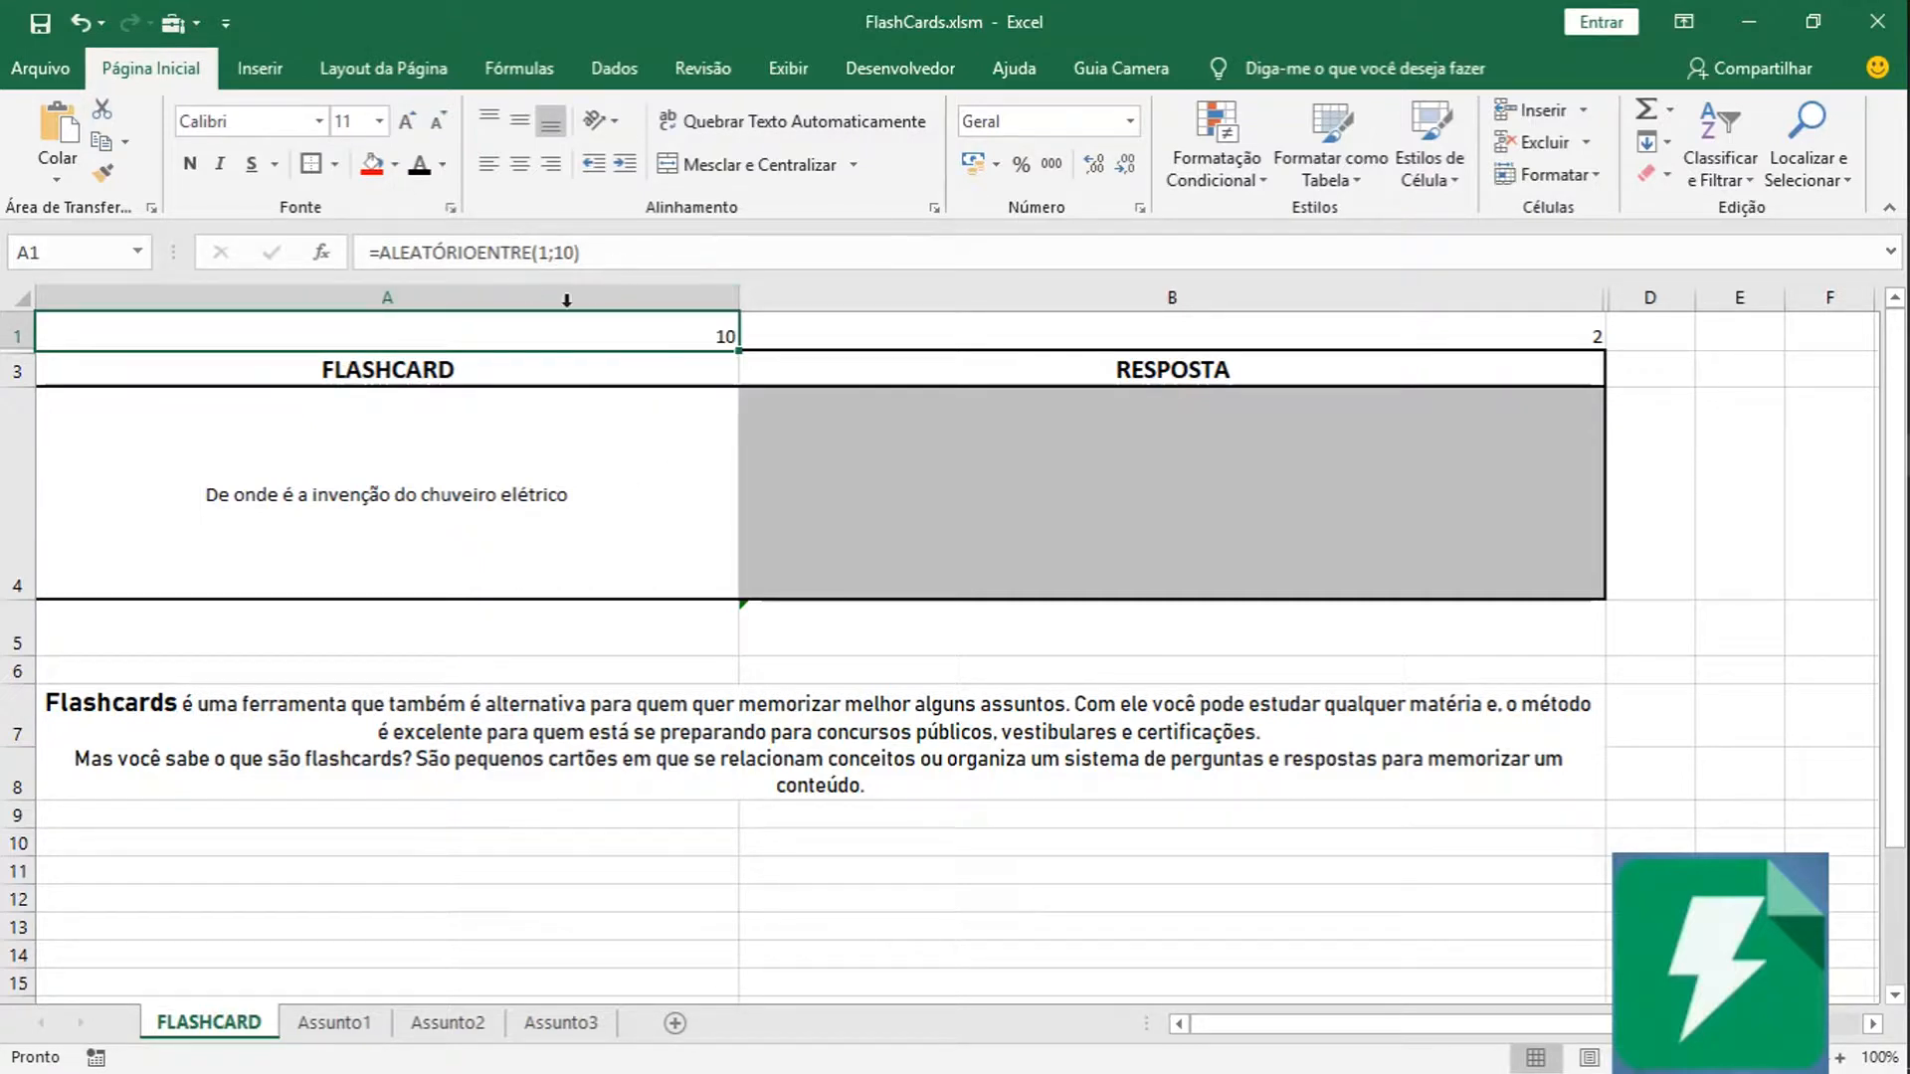
pyautogui.click(603, 252)
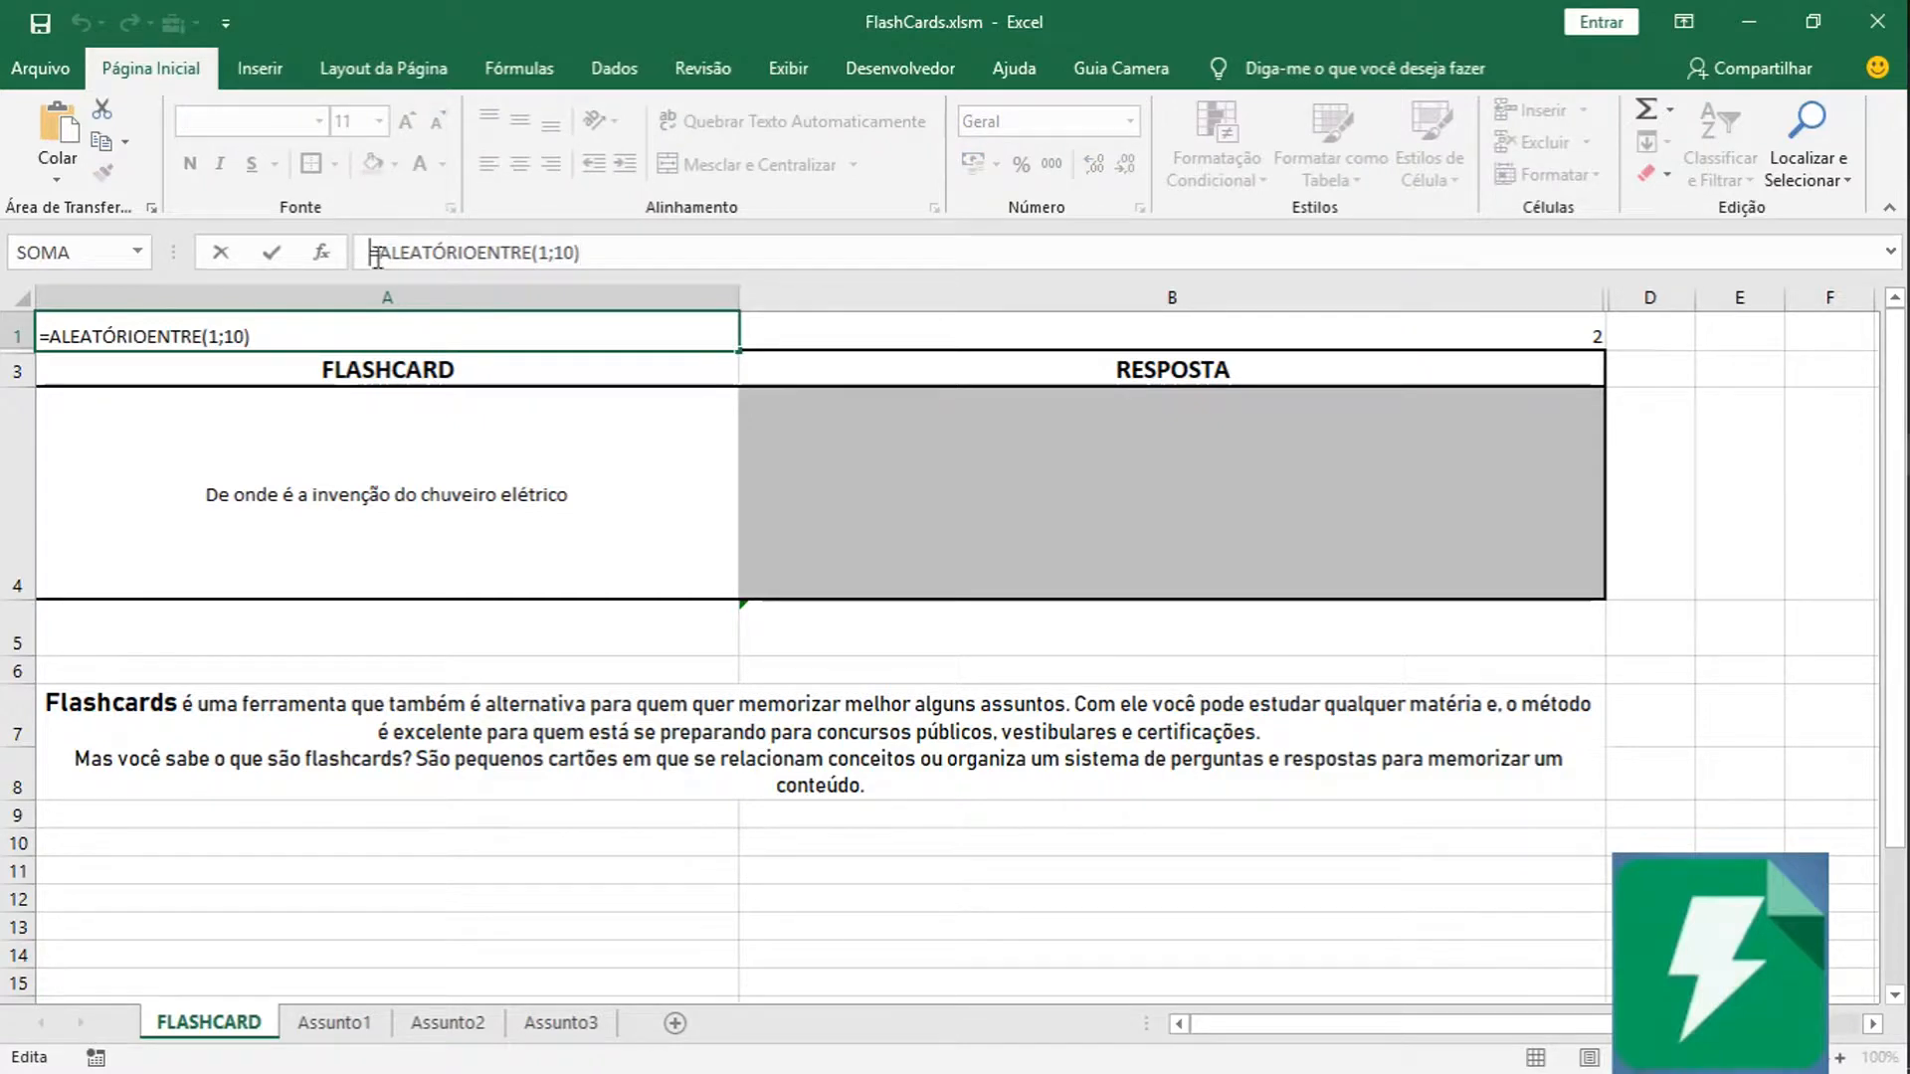
pyautogui.moveTo(384, 255); pyautogui.dragTo(535, 253)
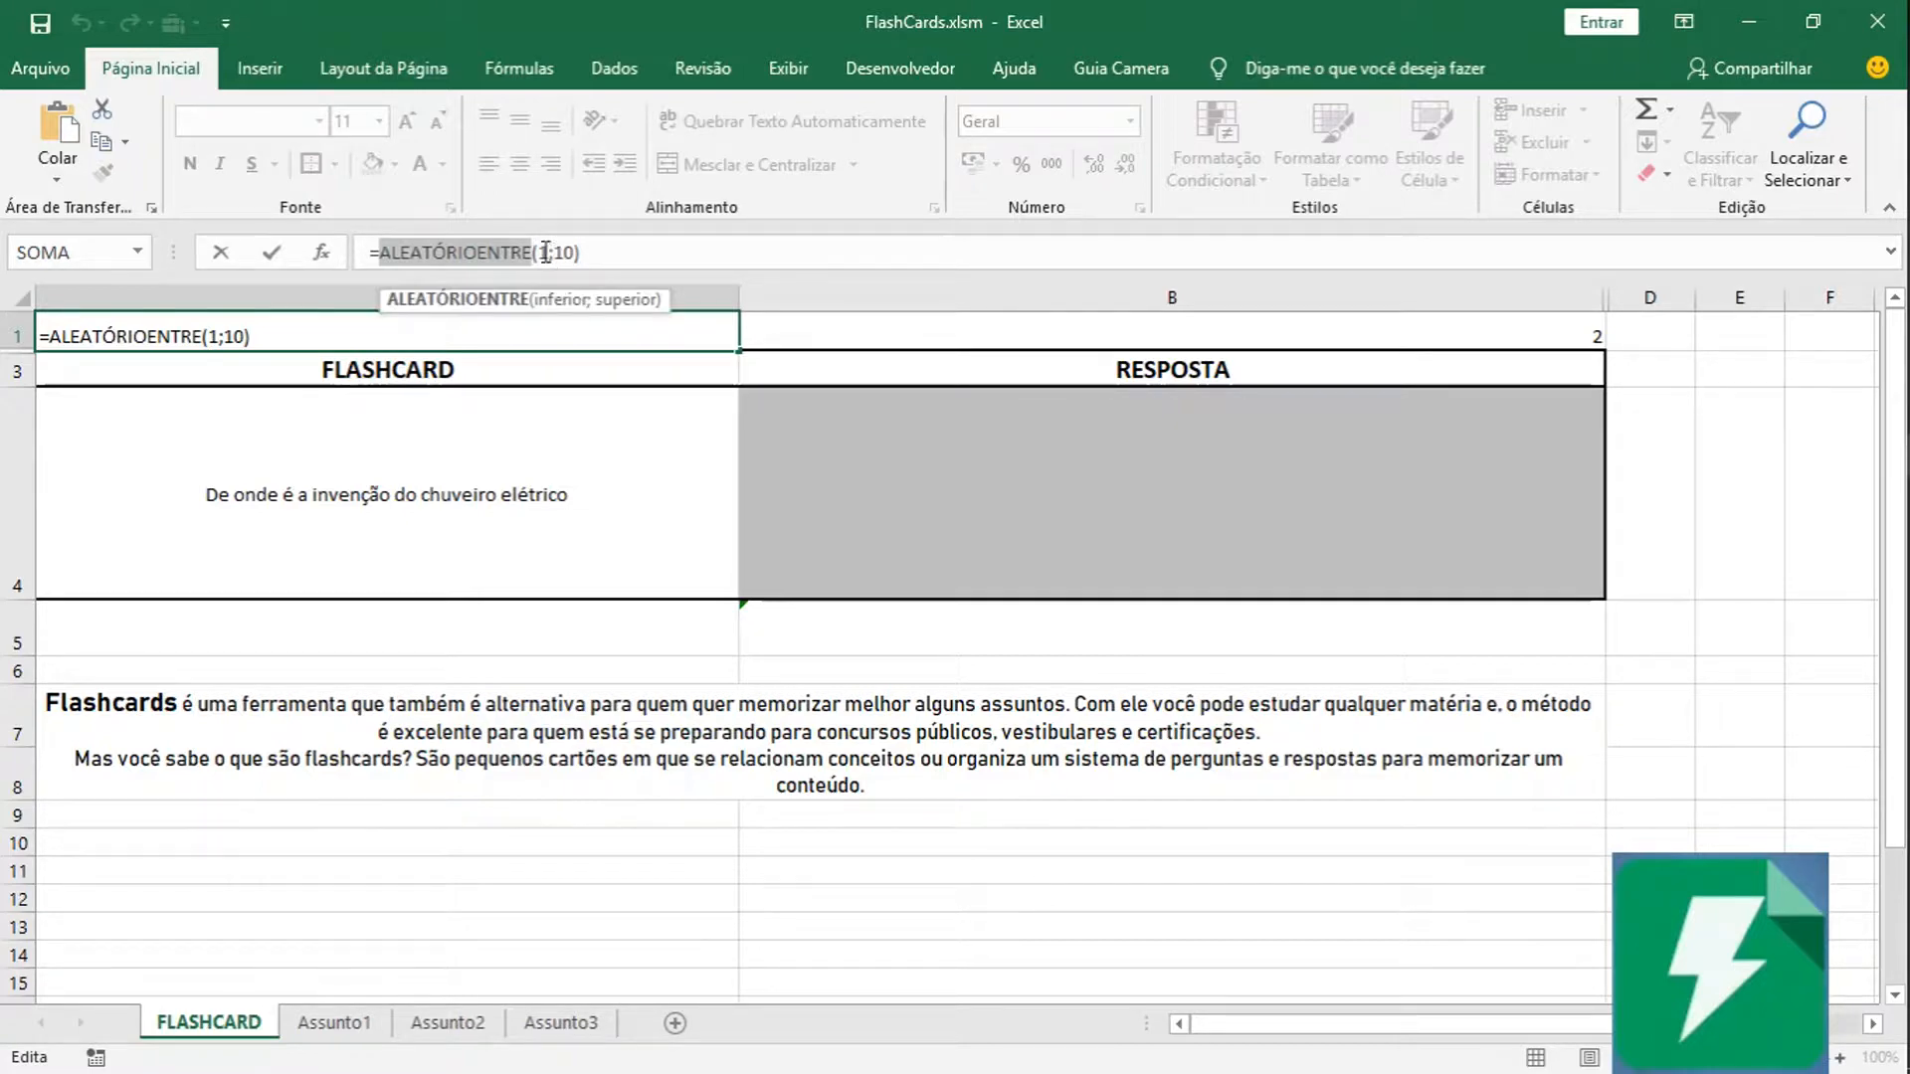
pyautogui.click(542, 251)
pyautogui.moveTo(544, 252); pyautogui.dragTo(578, 252)
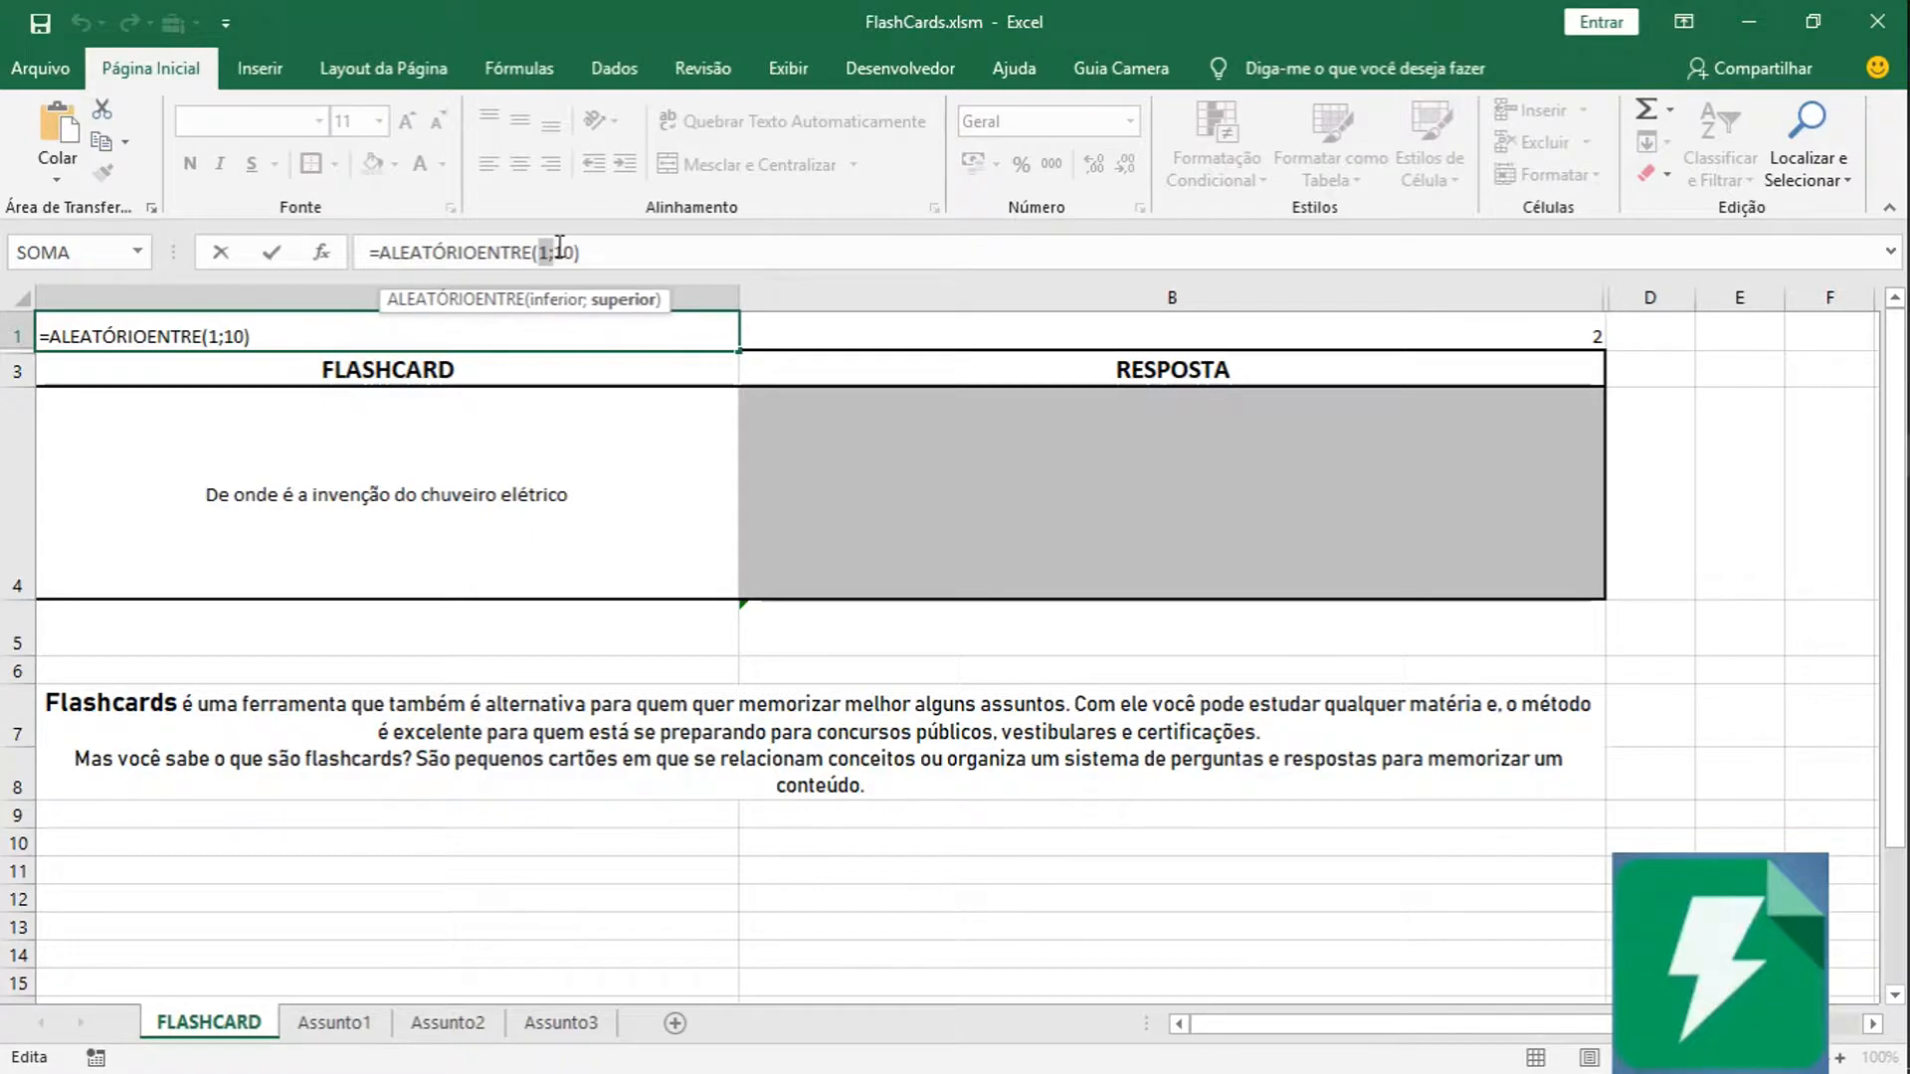
pyautogui.moveTo(555, 252); pyautogui.dragTo(577, 252)
pyautogui.click(578, 252)
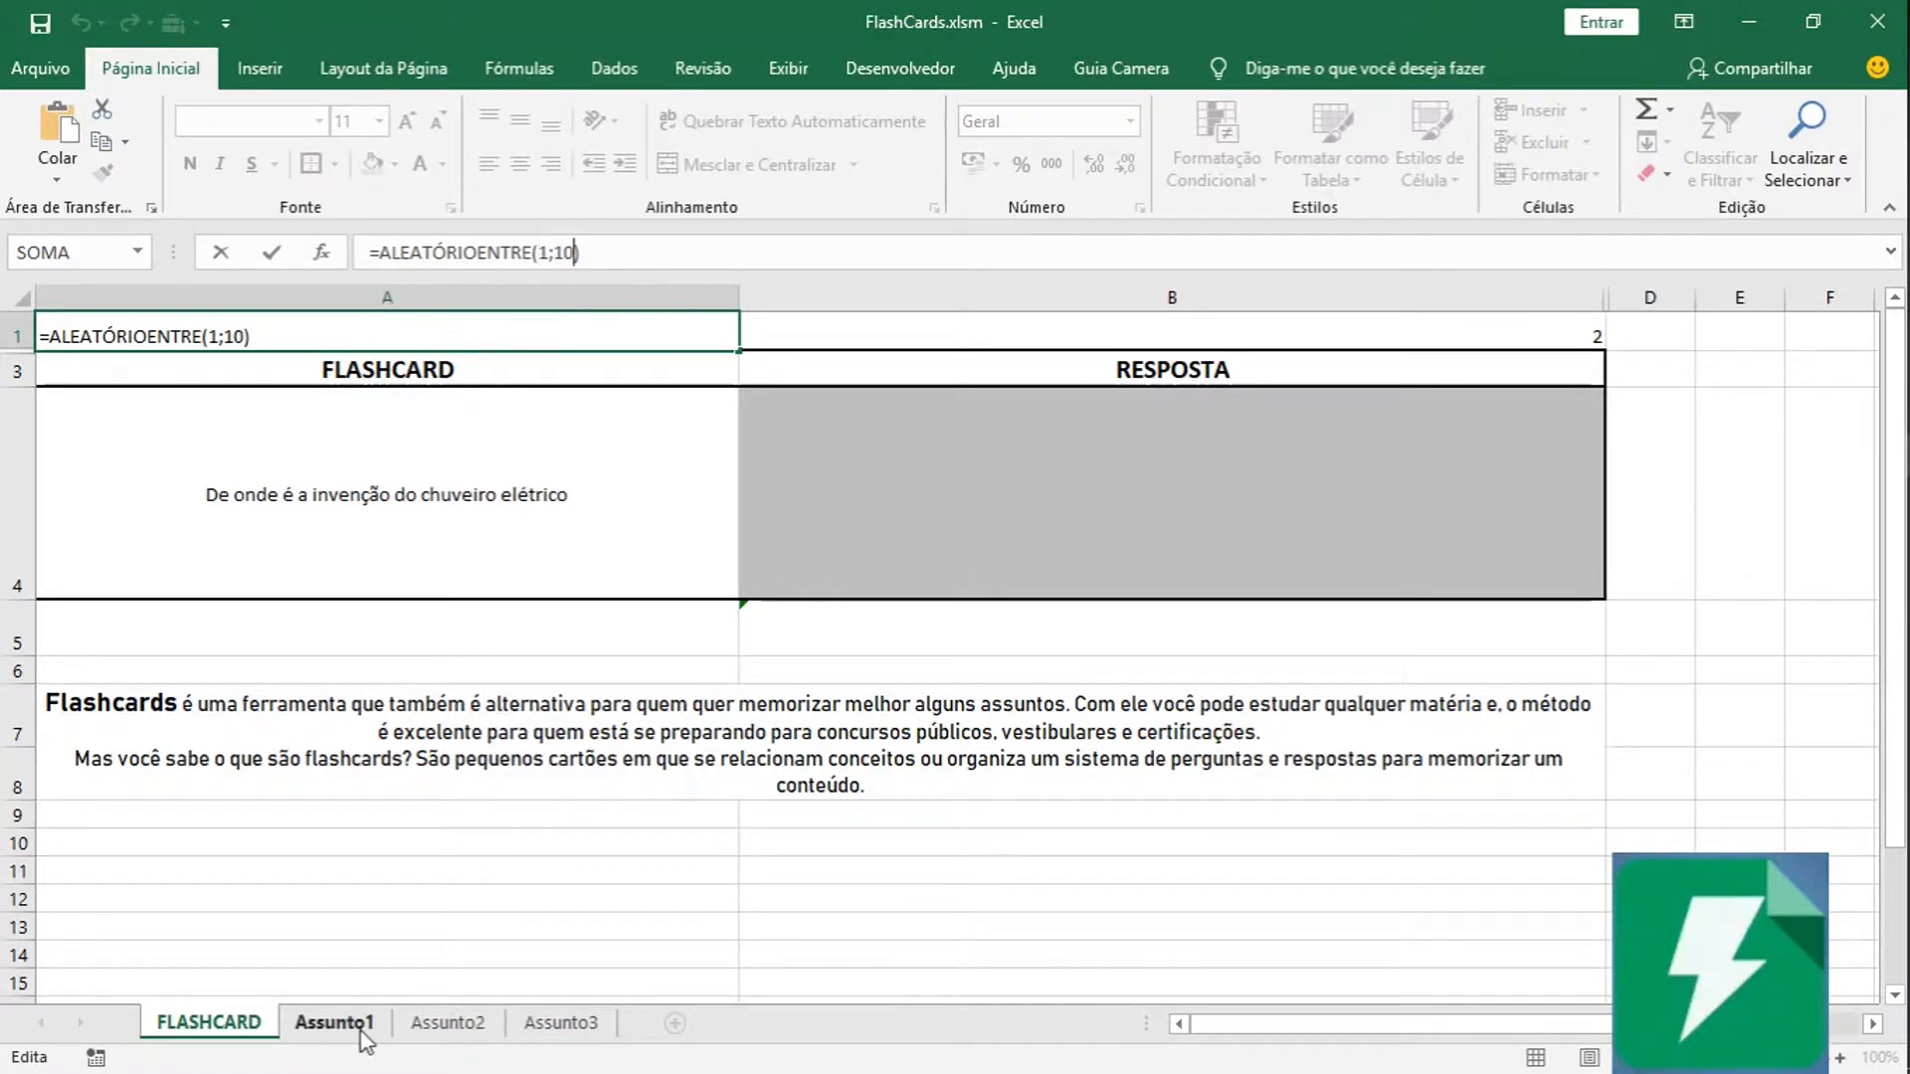
# Count the questions in column A of the Assunto1 sheet and return to the FLASHCARD sheet.
pyautogui.click(362, 1034)
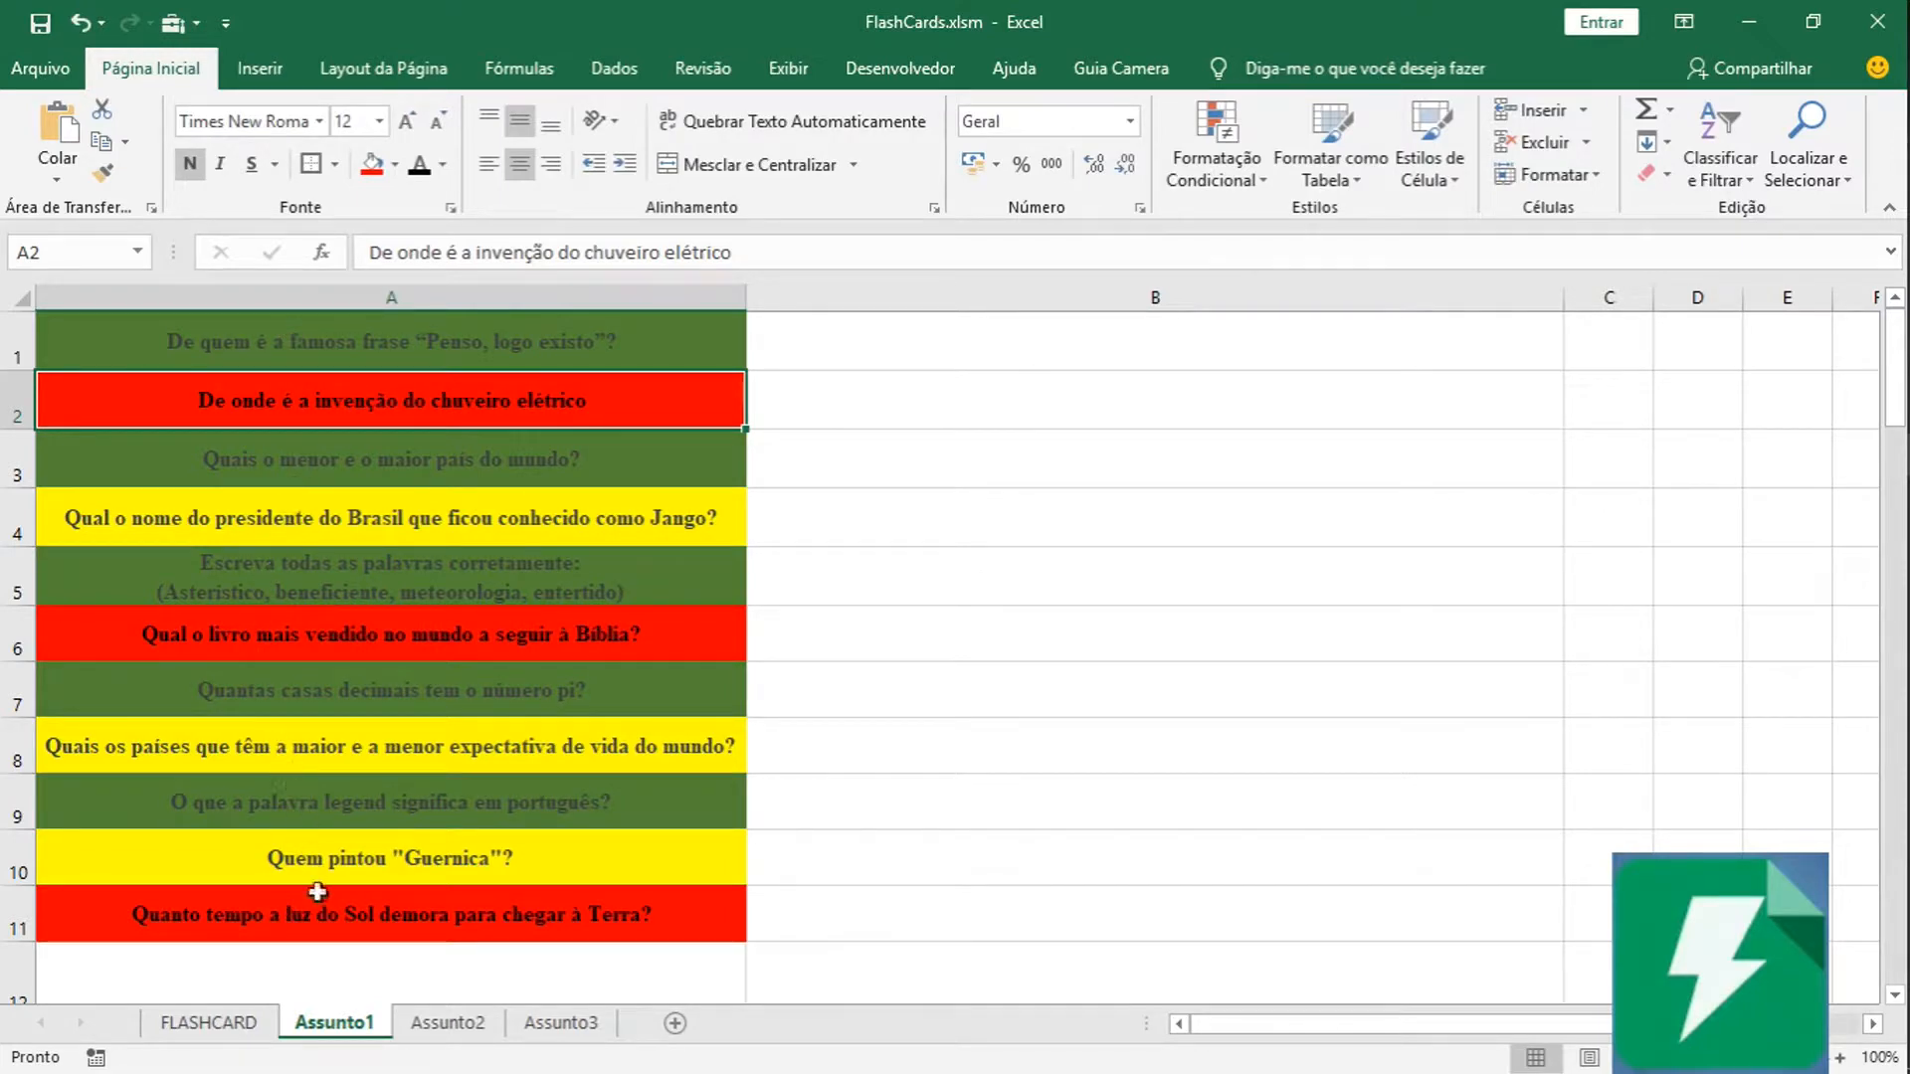
pyautogui.moveTo(311, 362); pyautogui.dragTo(323, 746)
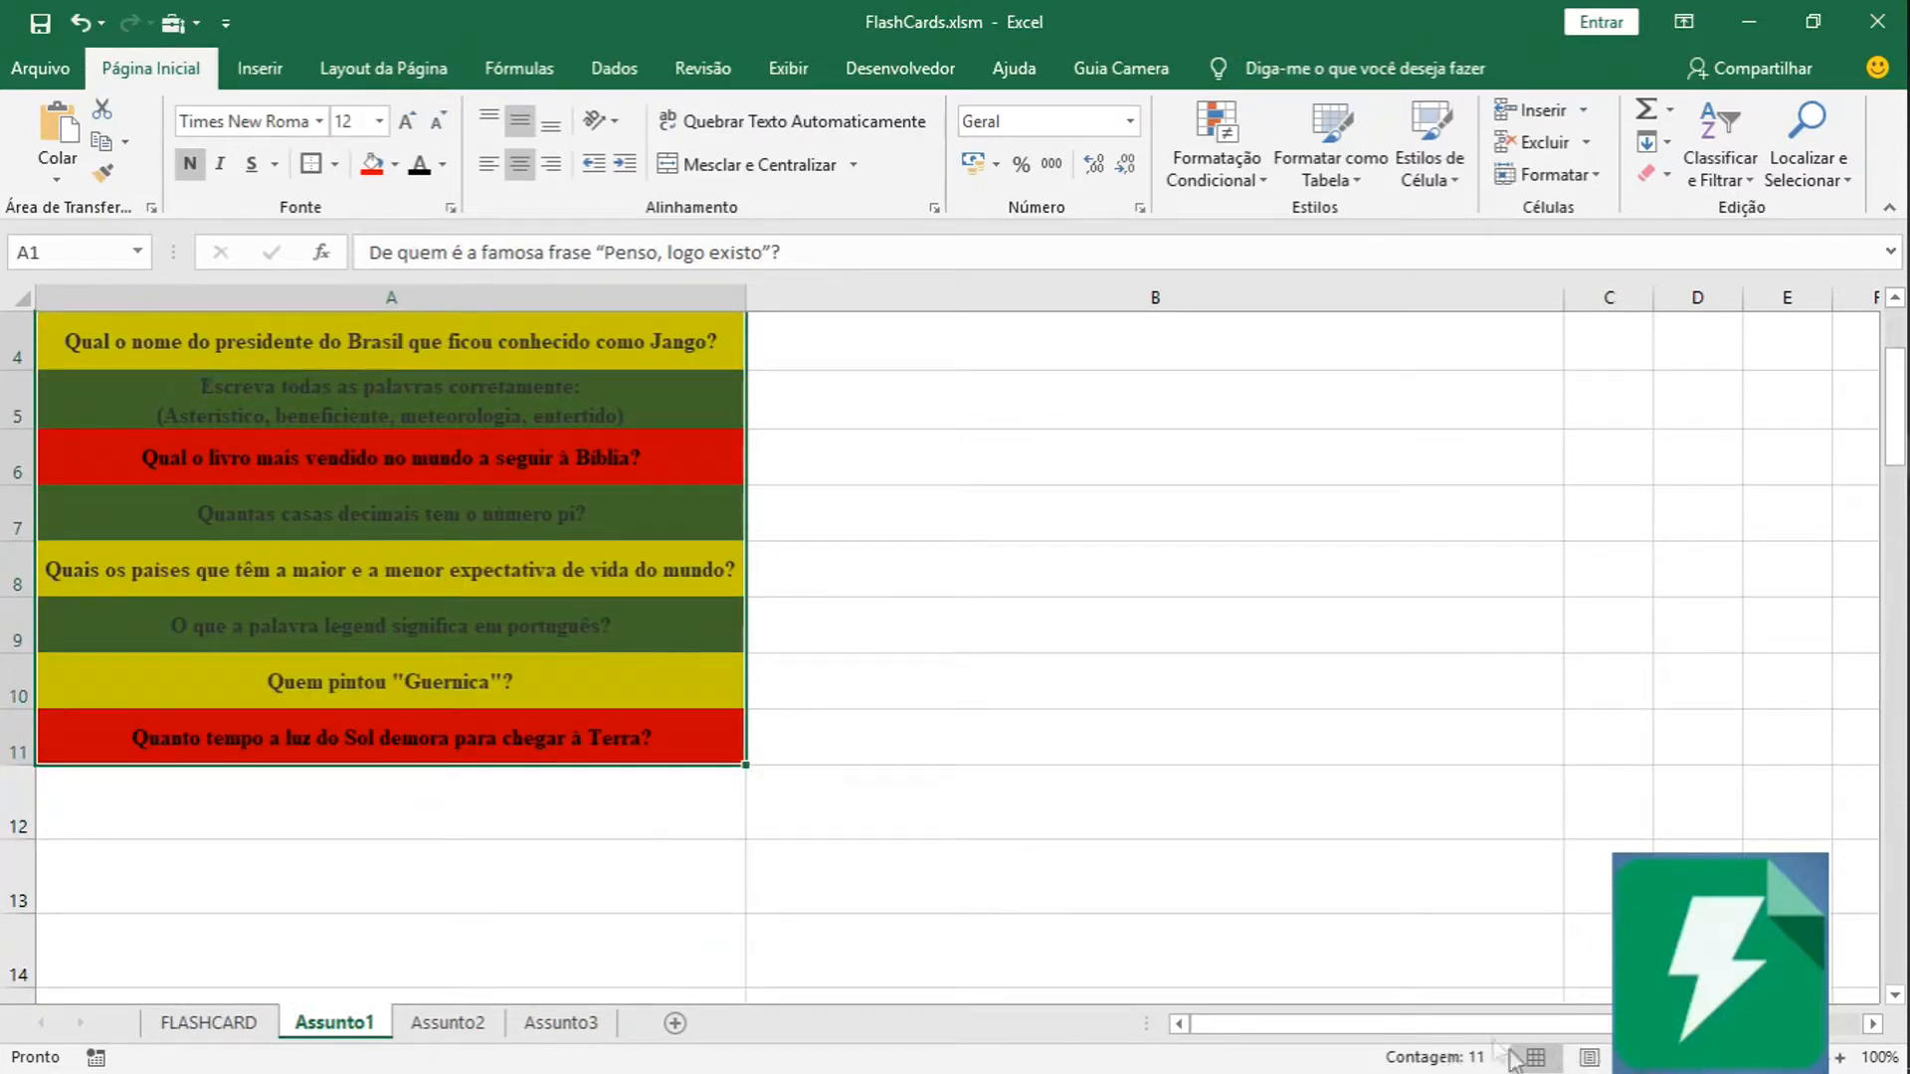
pyautogui.click(221, 1033)
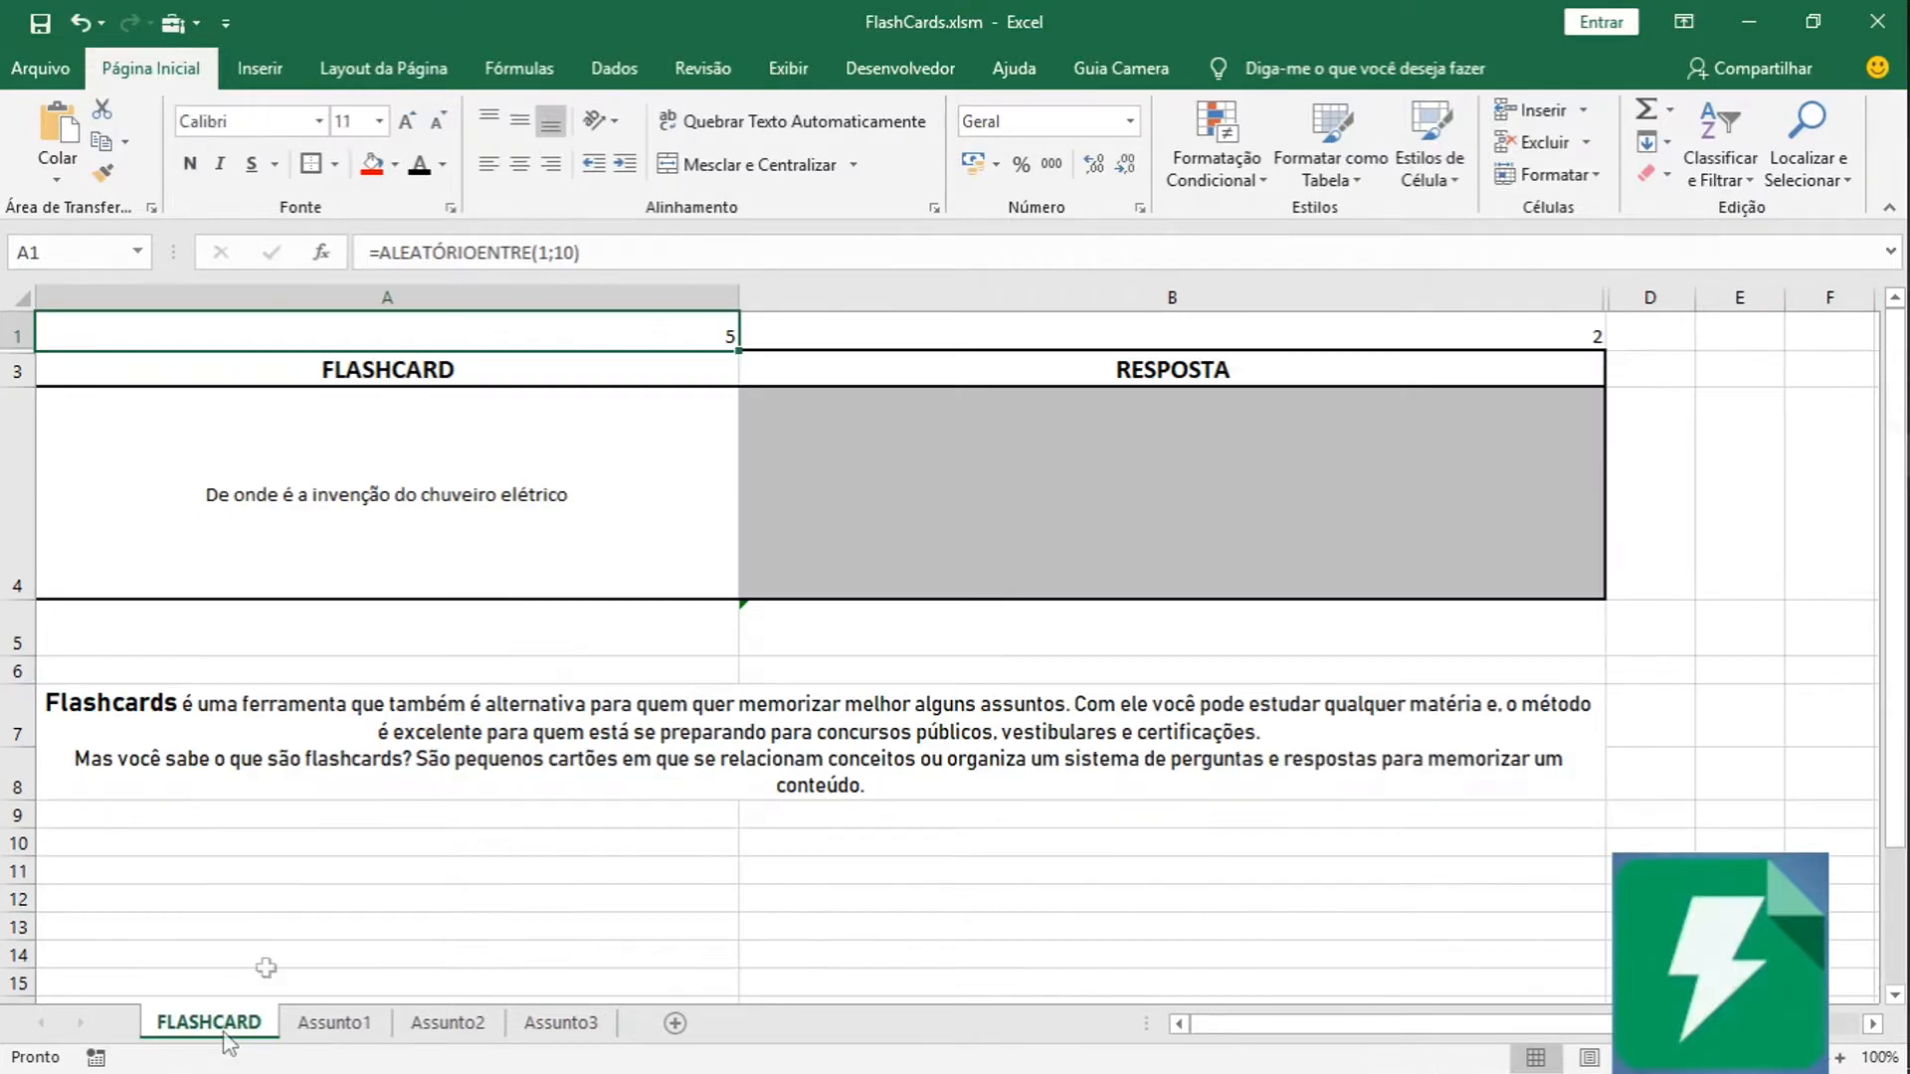
# Change the random number formula in A1 to =ALEATÓRIOENTRE(1;11).
pyautogui.click(637, 360)
pyautogui.click(619, 329)
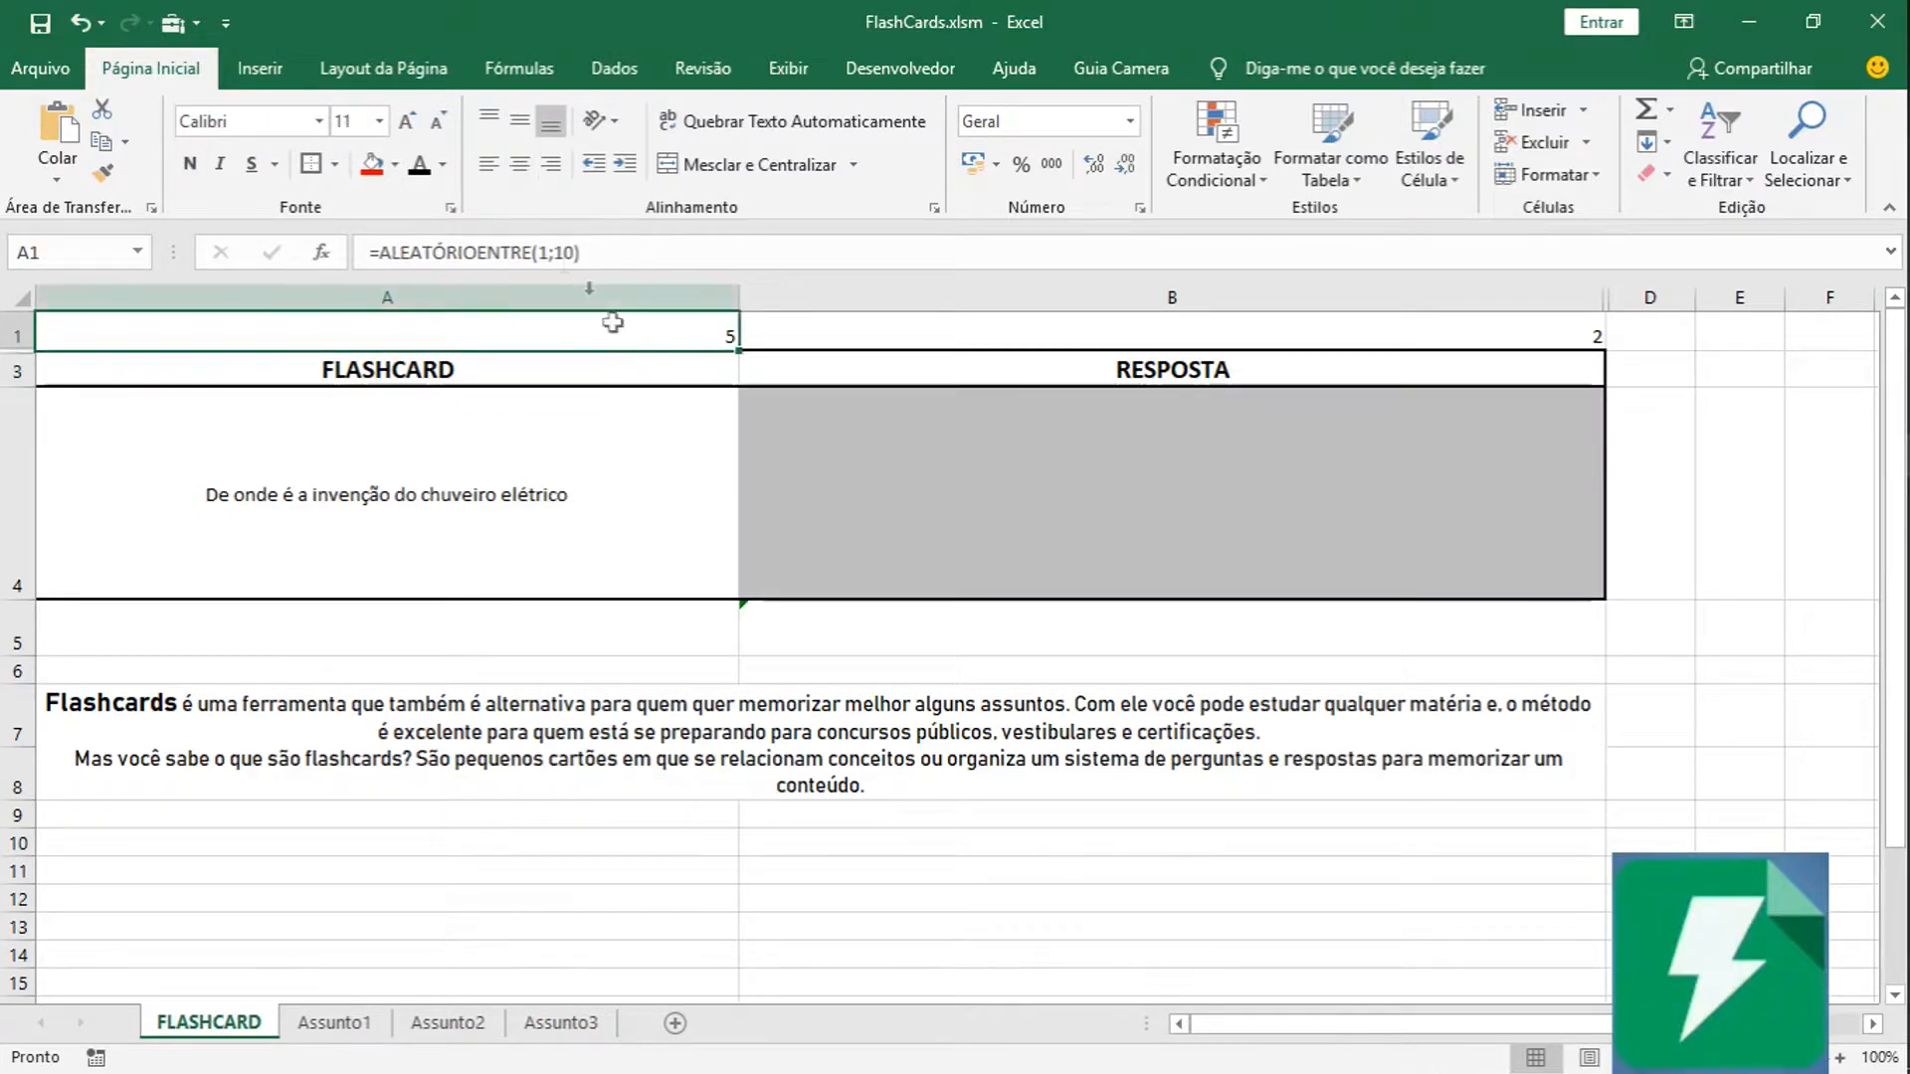
pyautogui.click(566, 252)
pyautogui.press('Delete')
pyautogui.write('1')
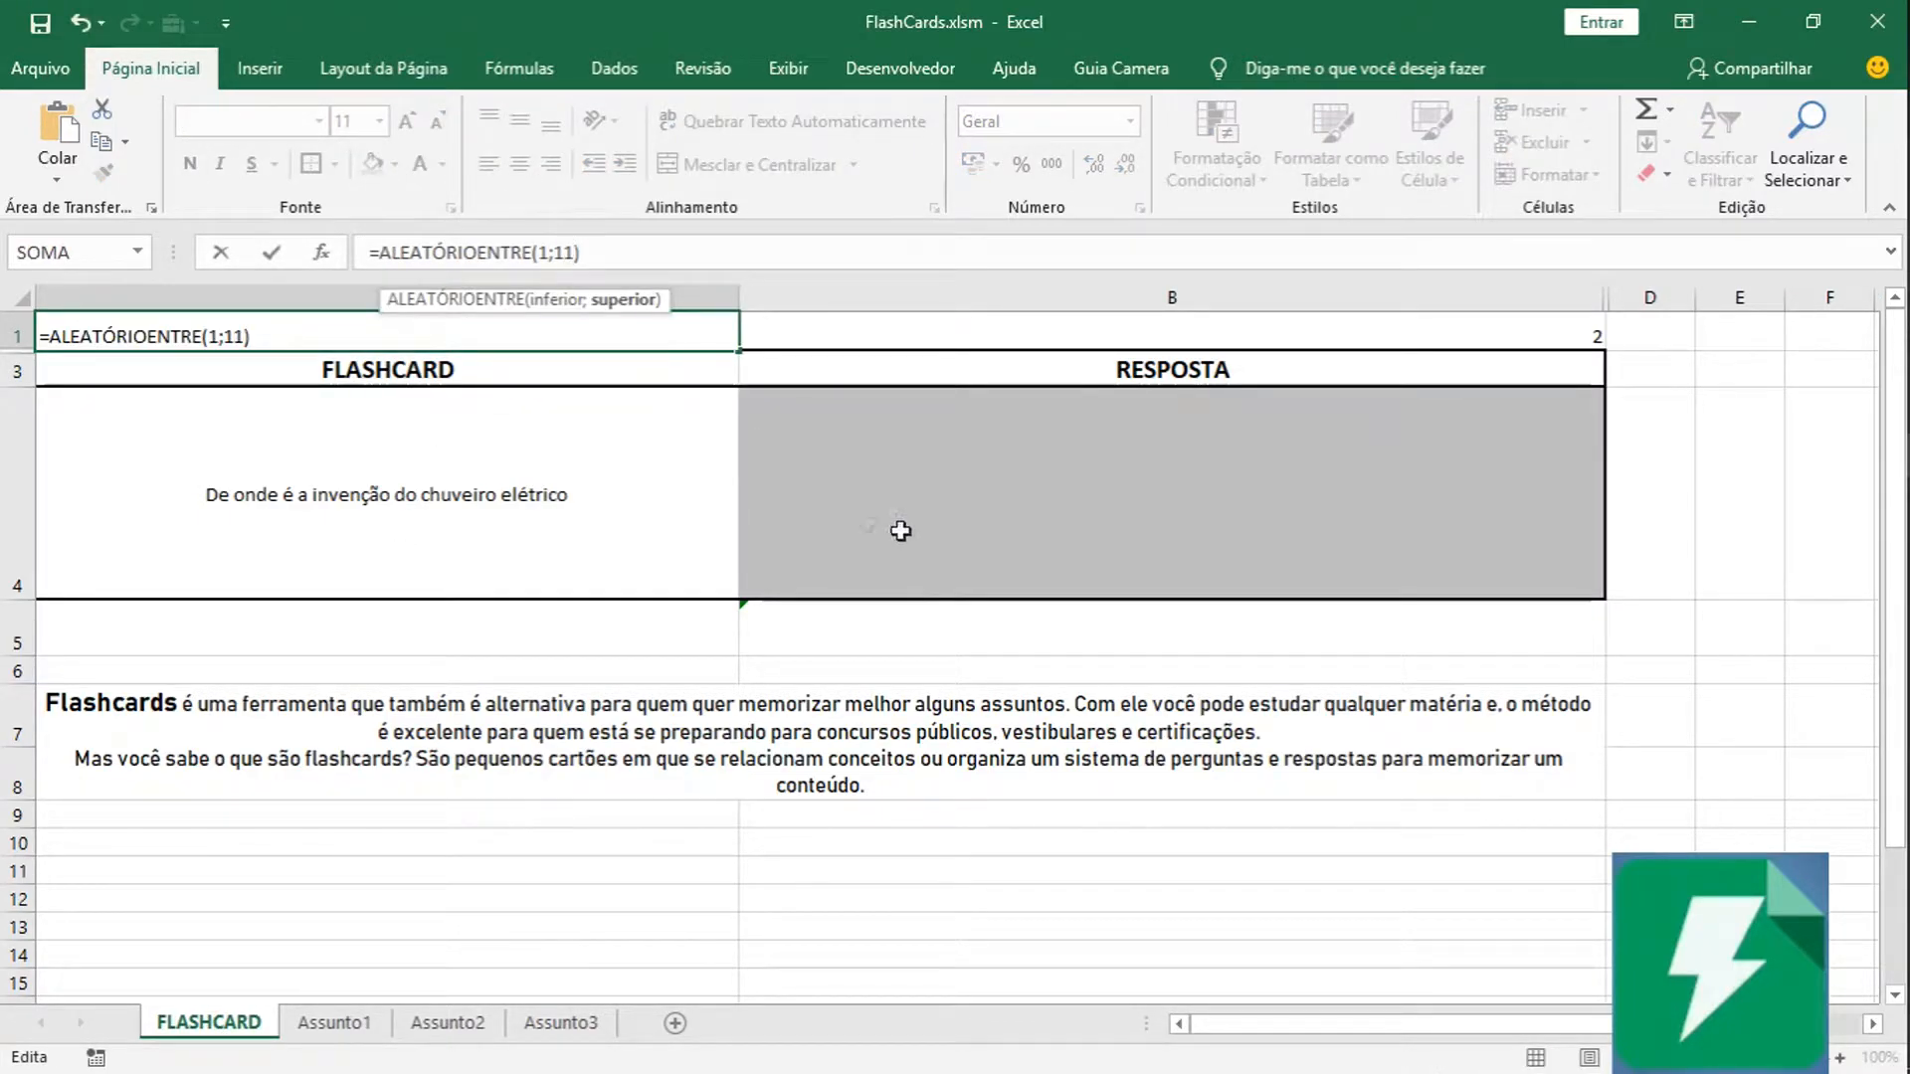
pyautogui.doubleClick(538, 254)
pyautogui.moveTo(597, 260); pyautogui.dragTo(536, 258)
pyautogui.press('Delete')
pyautogui.write('(1;11)')
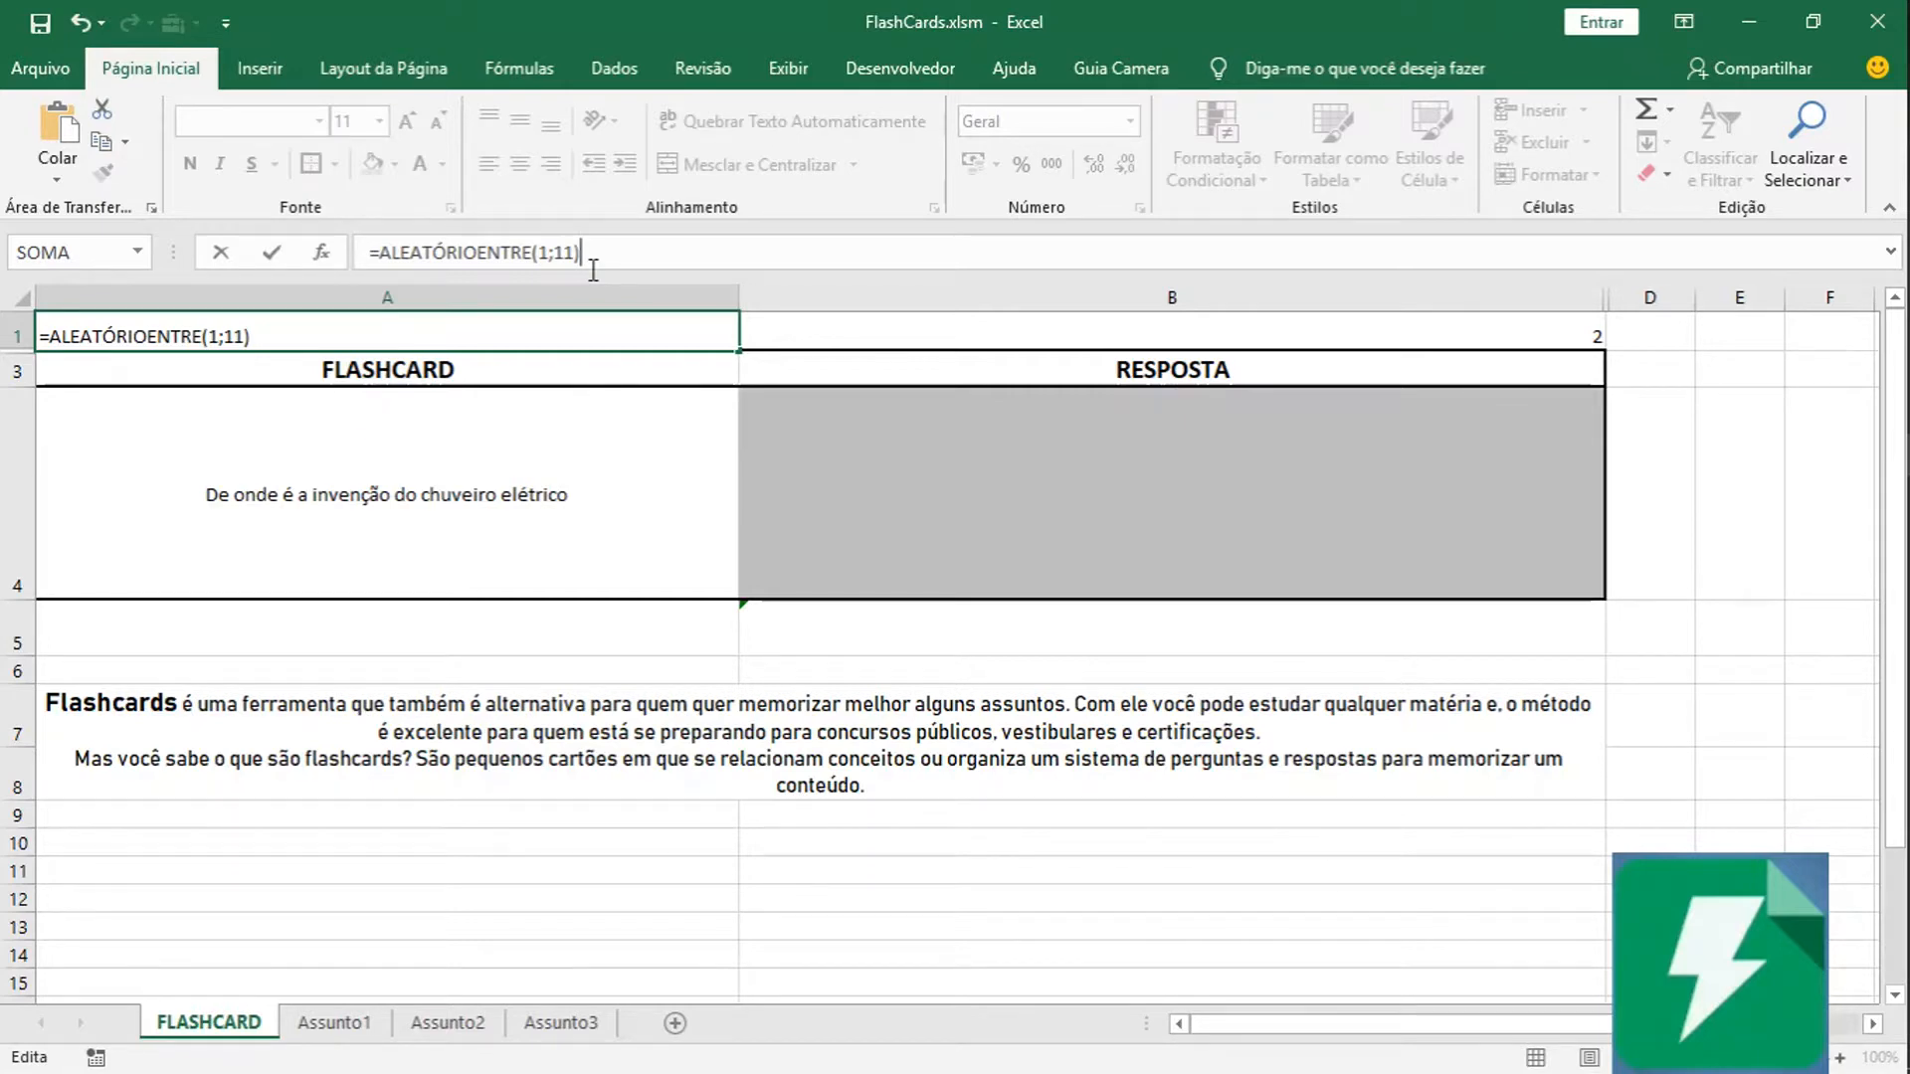
pyautogui.press('Return')
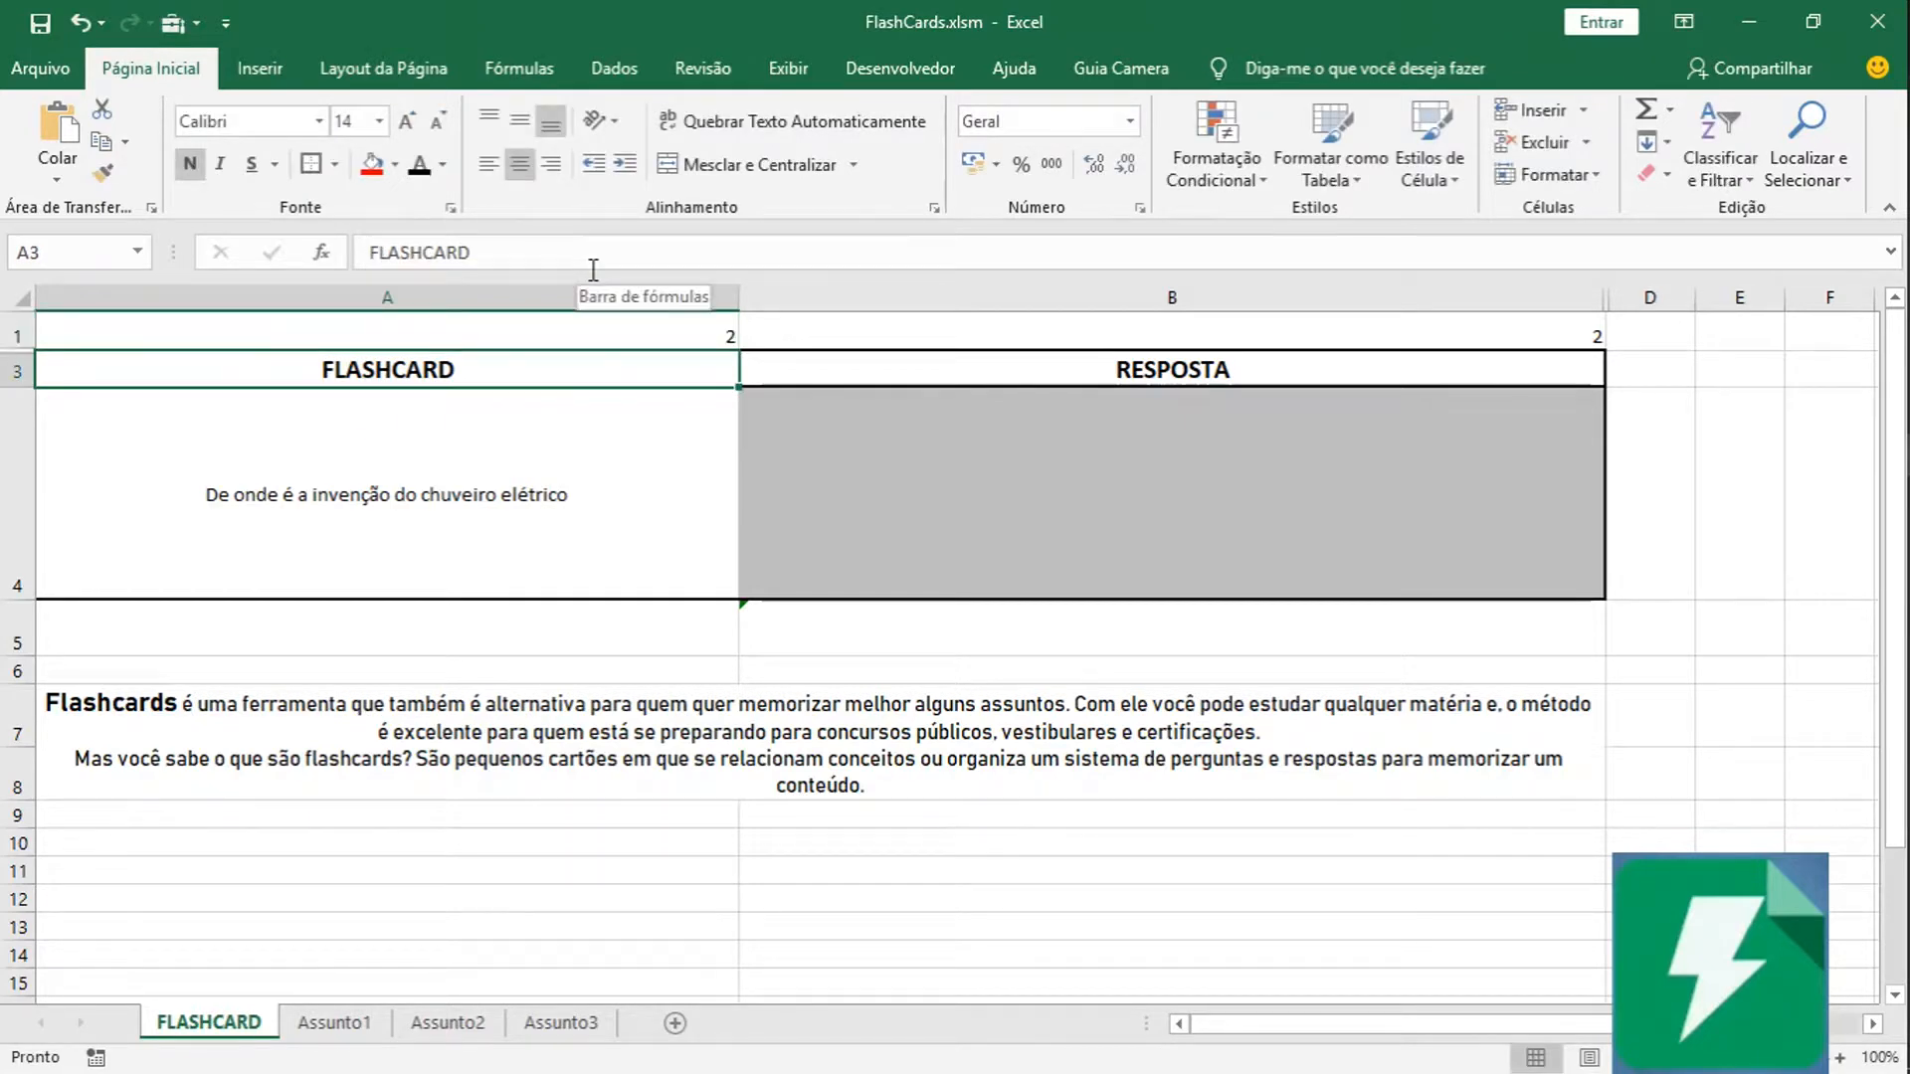
# Set the font colour of cell B1 to white to hide its number.
pyautogui.click(933, 331)
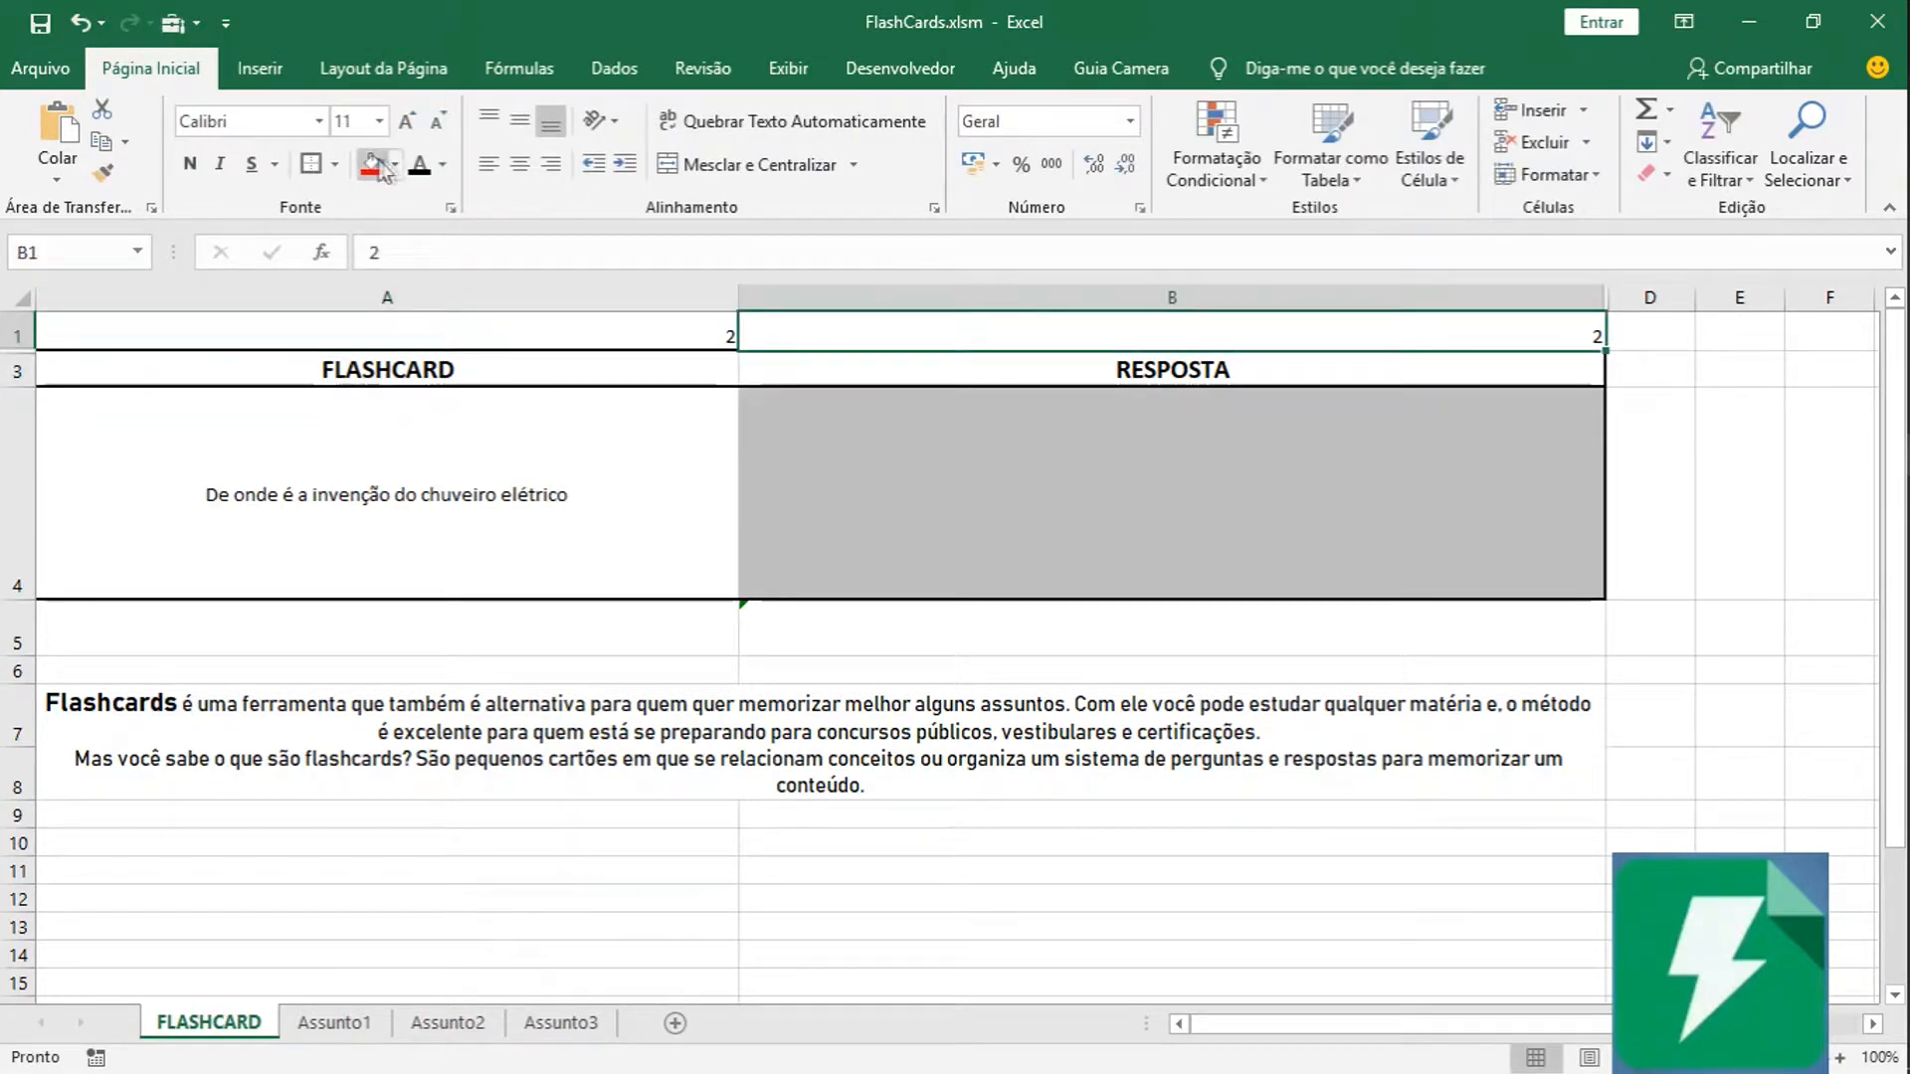
pyautogui.click(439, 173)
pyautogui.click(430, 257)
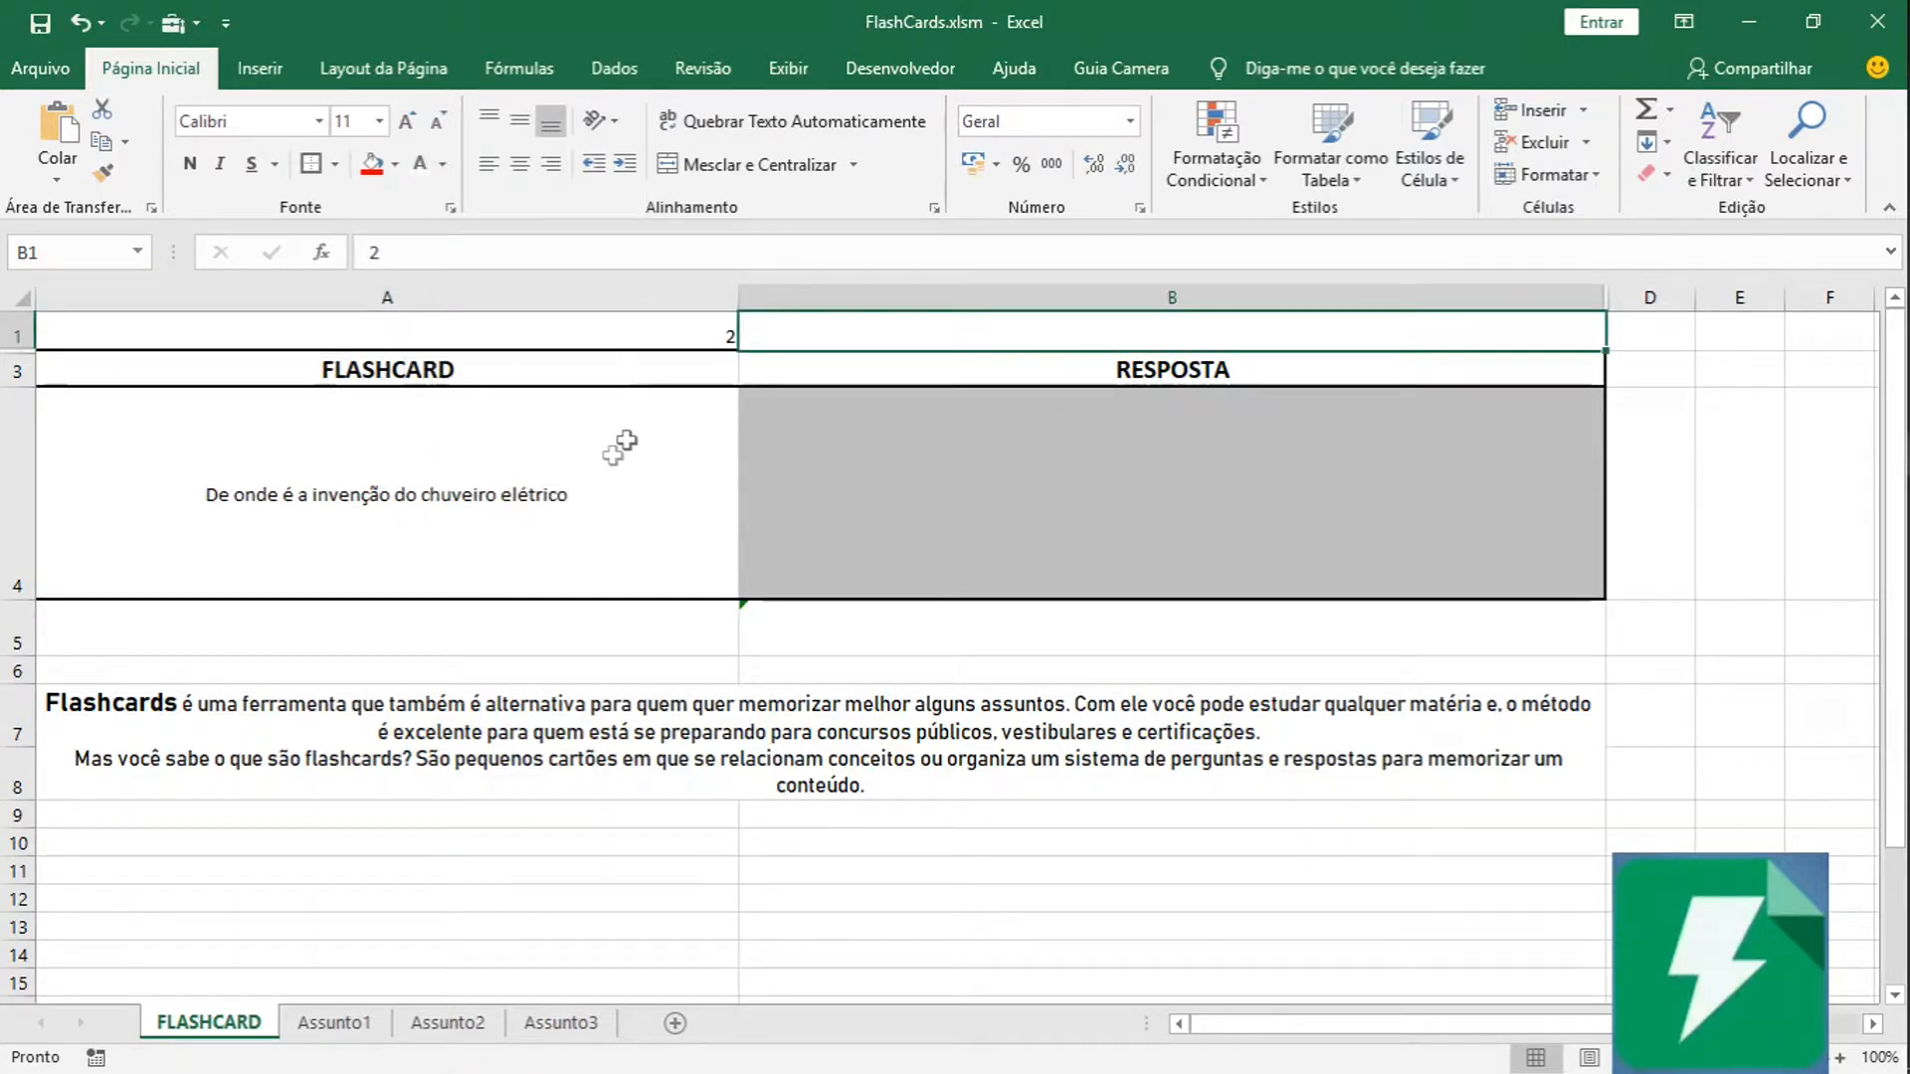
# Examine the INDIRETO formula in flashcard cell A4, covering its Assunto1!A text, the & operator and the B1 reference.
pyautogui.click(581, 463)
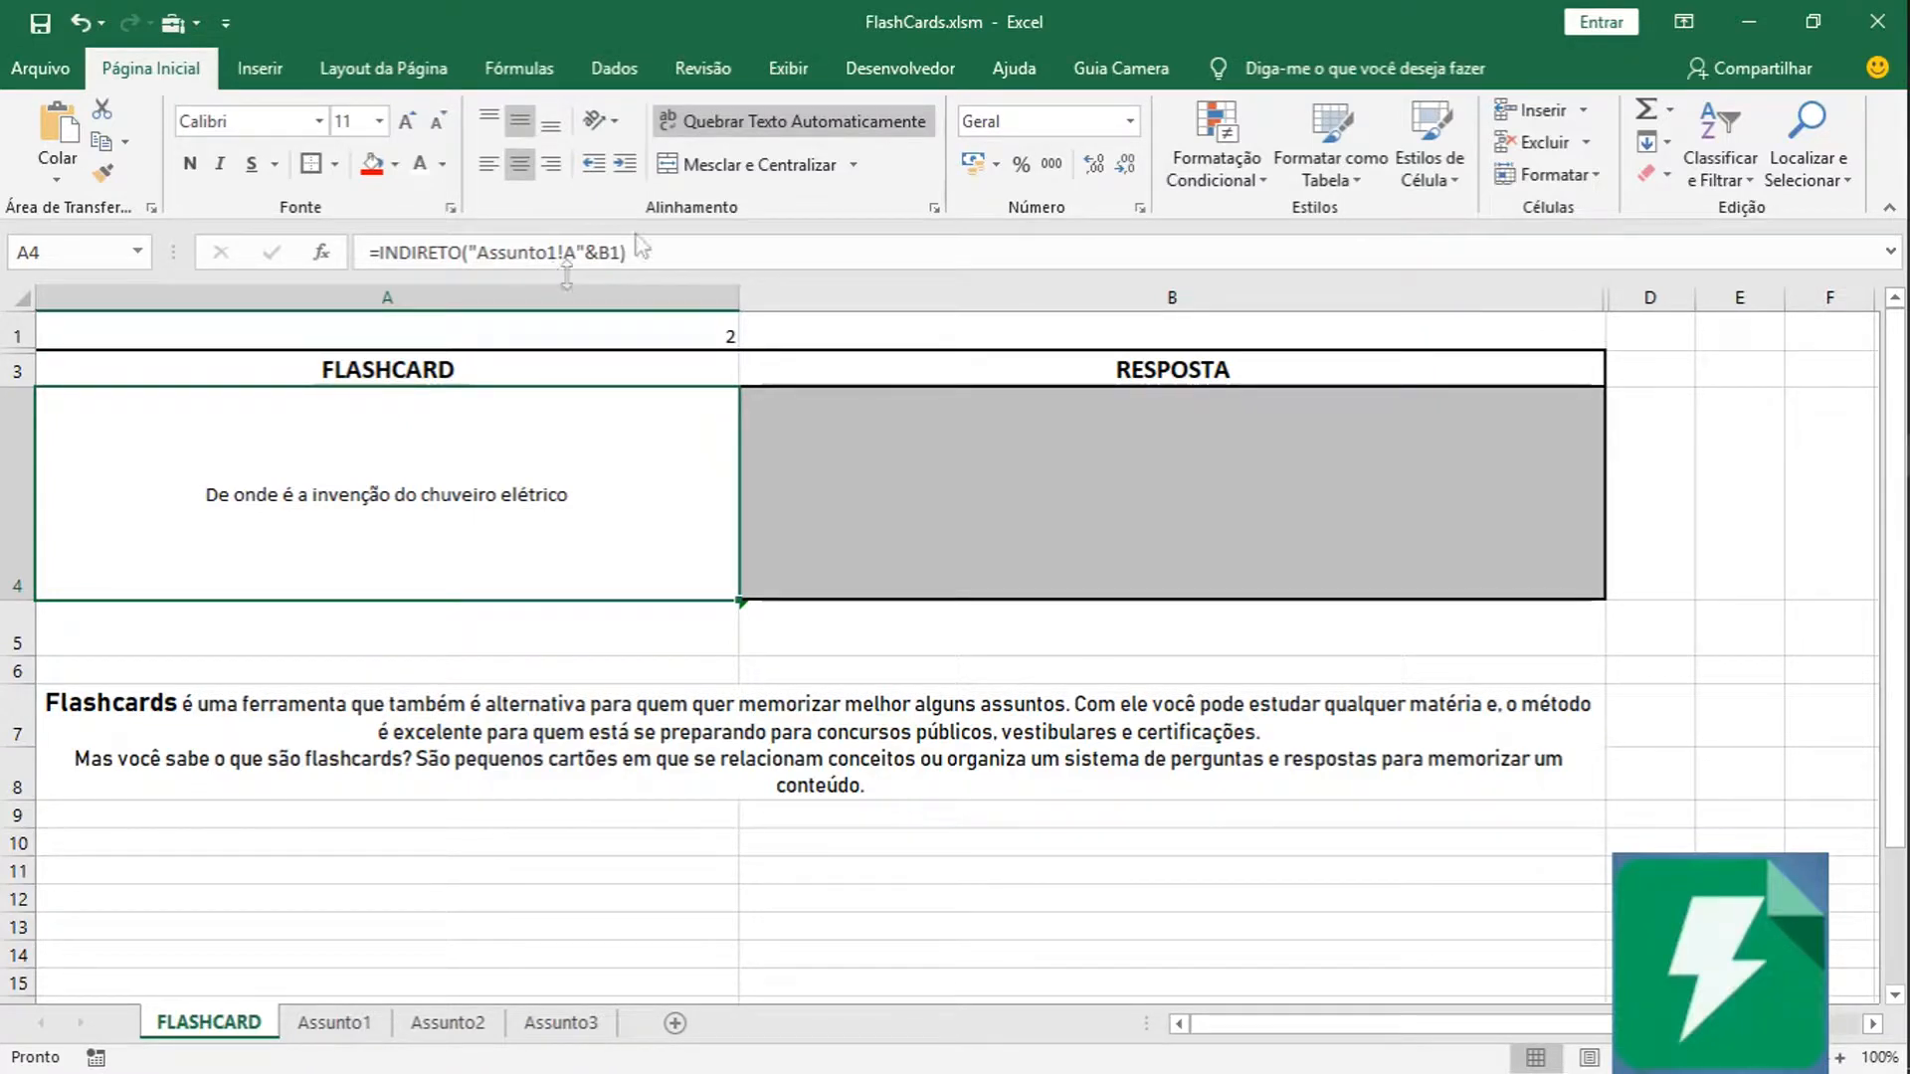
pyautogui.click(663, 648)
pyautogui.click(610, 517)
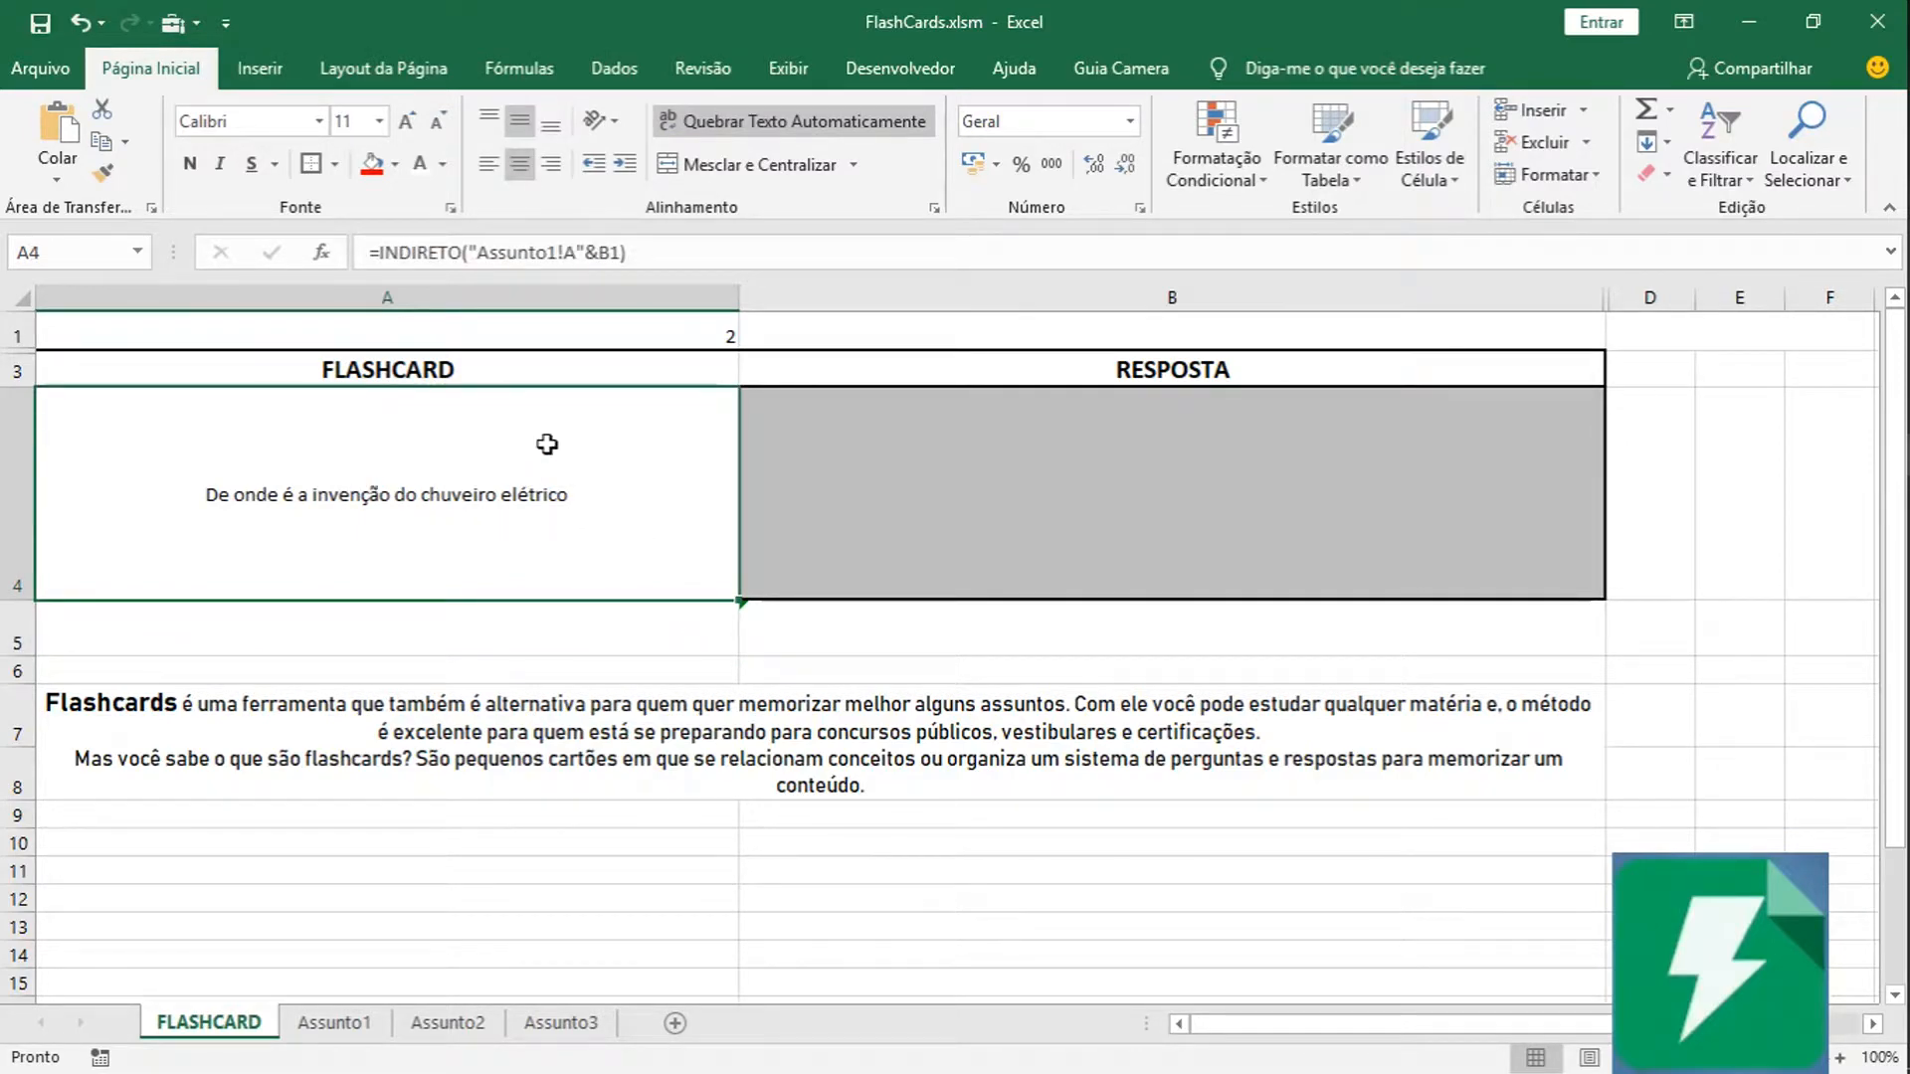
pyautogui.click(363, 252)
pyautogui.moveTo(365, 251); pyautogui.dragTo(549, 251)
pyautogui.click(602, 244)
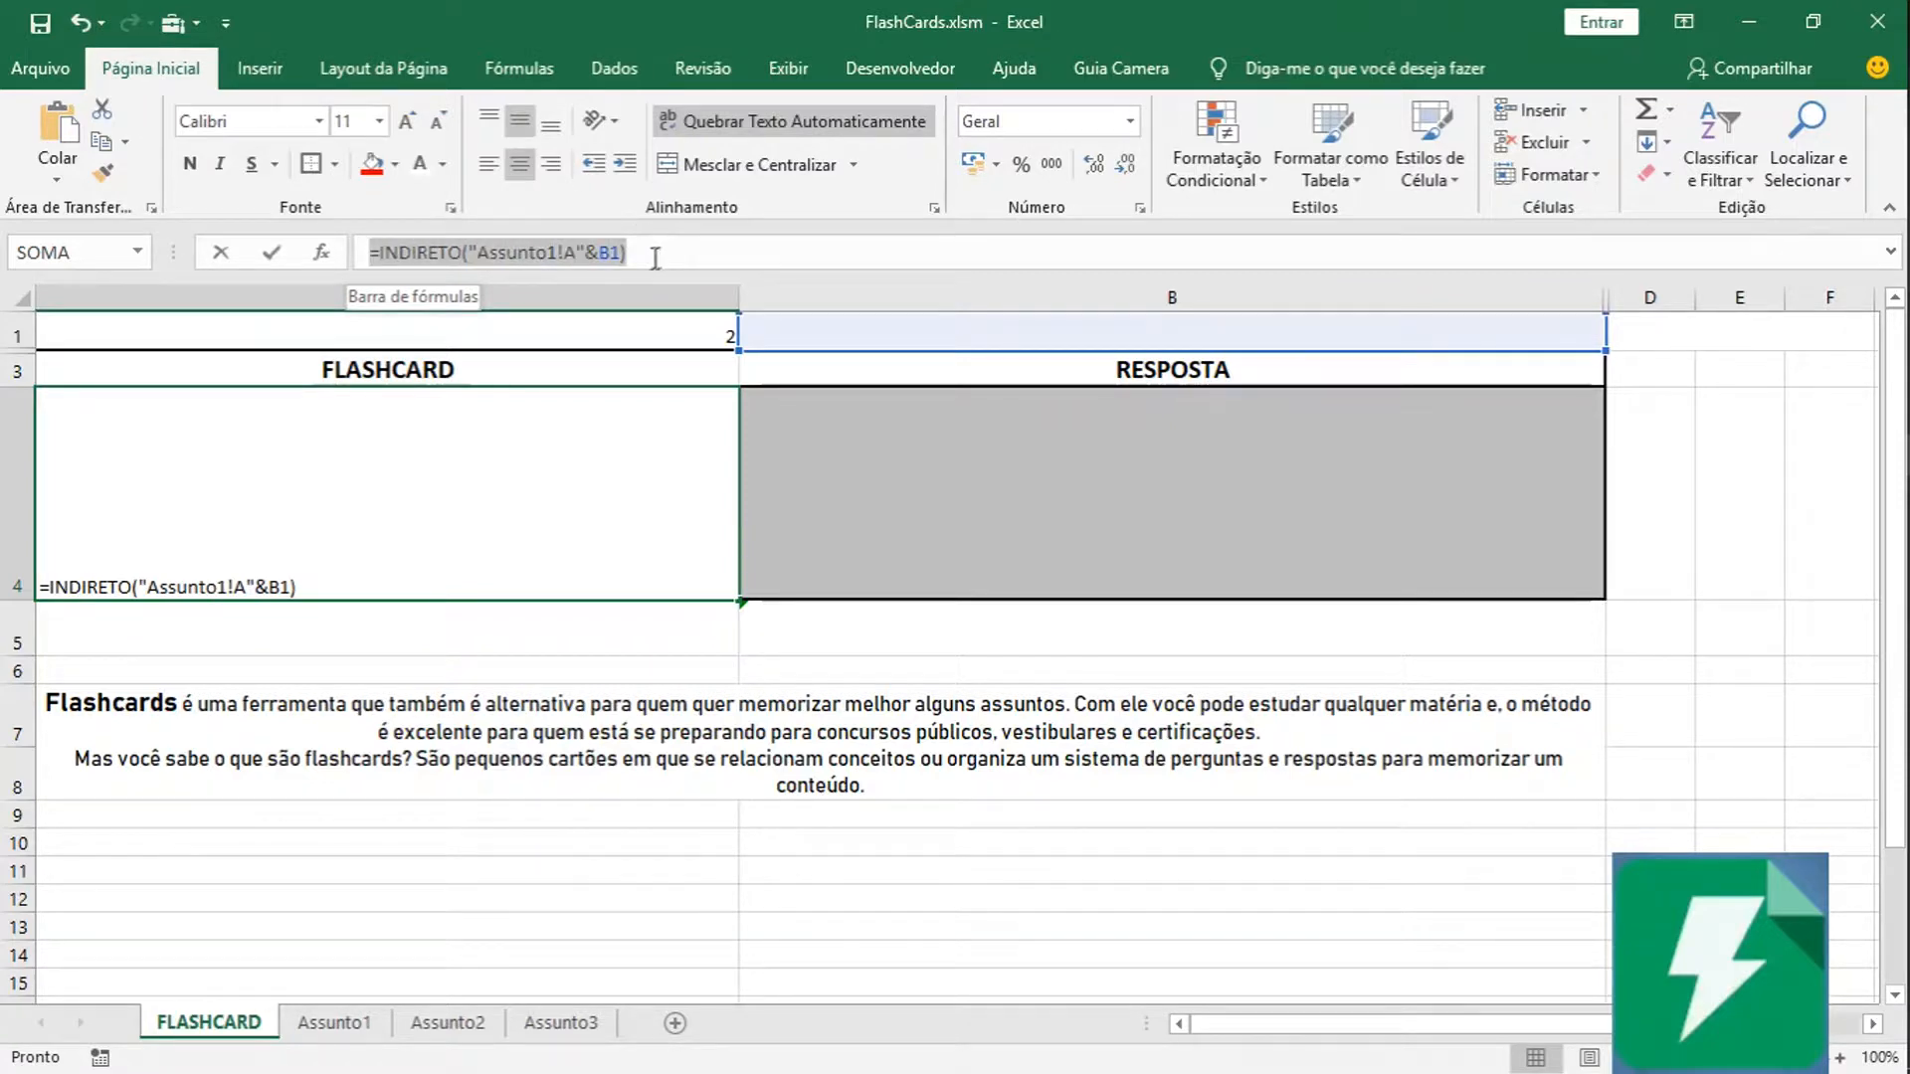
pyautogui.click(651, 252)
pyautogui.moveTo(577, 252); pyautogui.dragTo(478, 252)
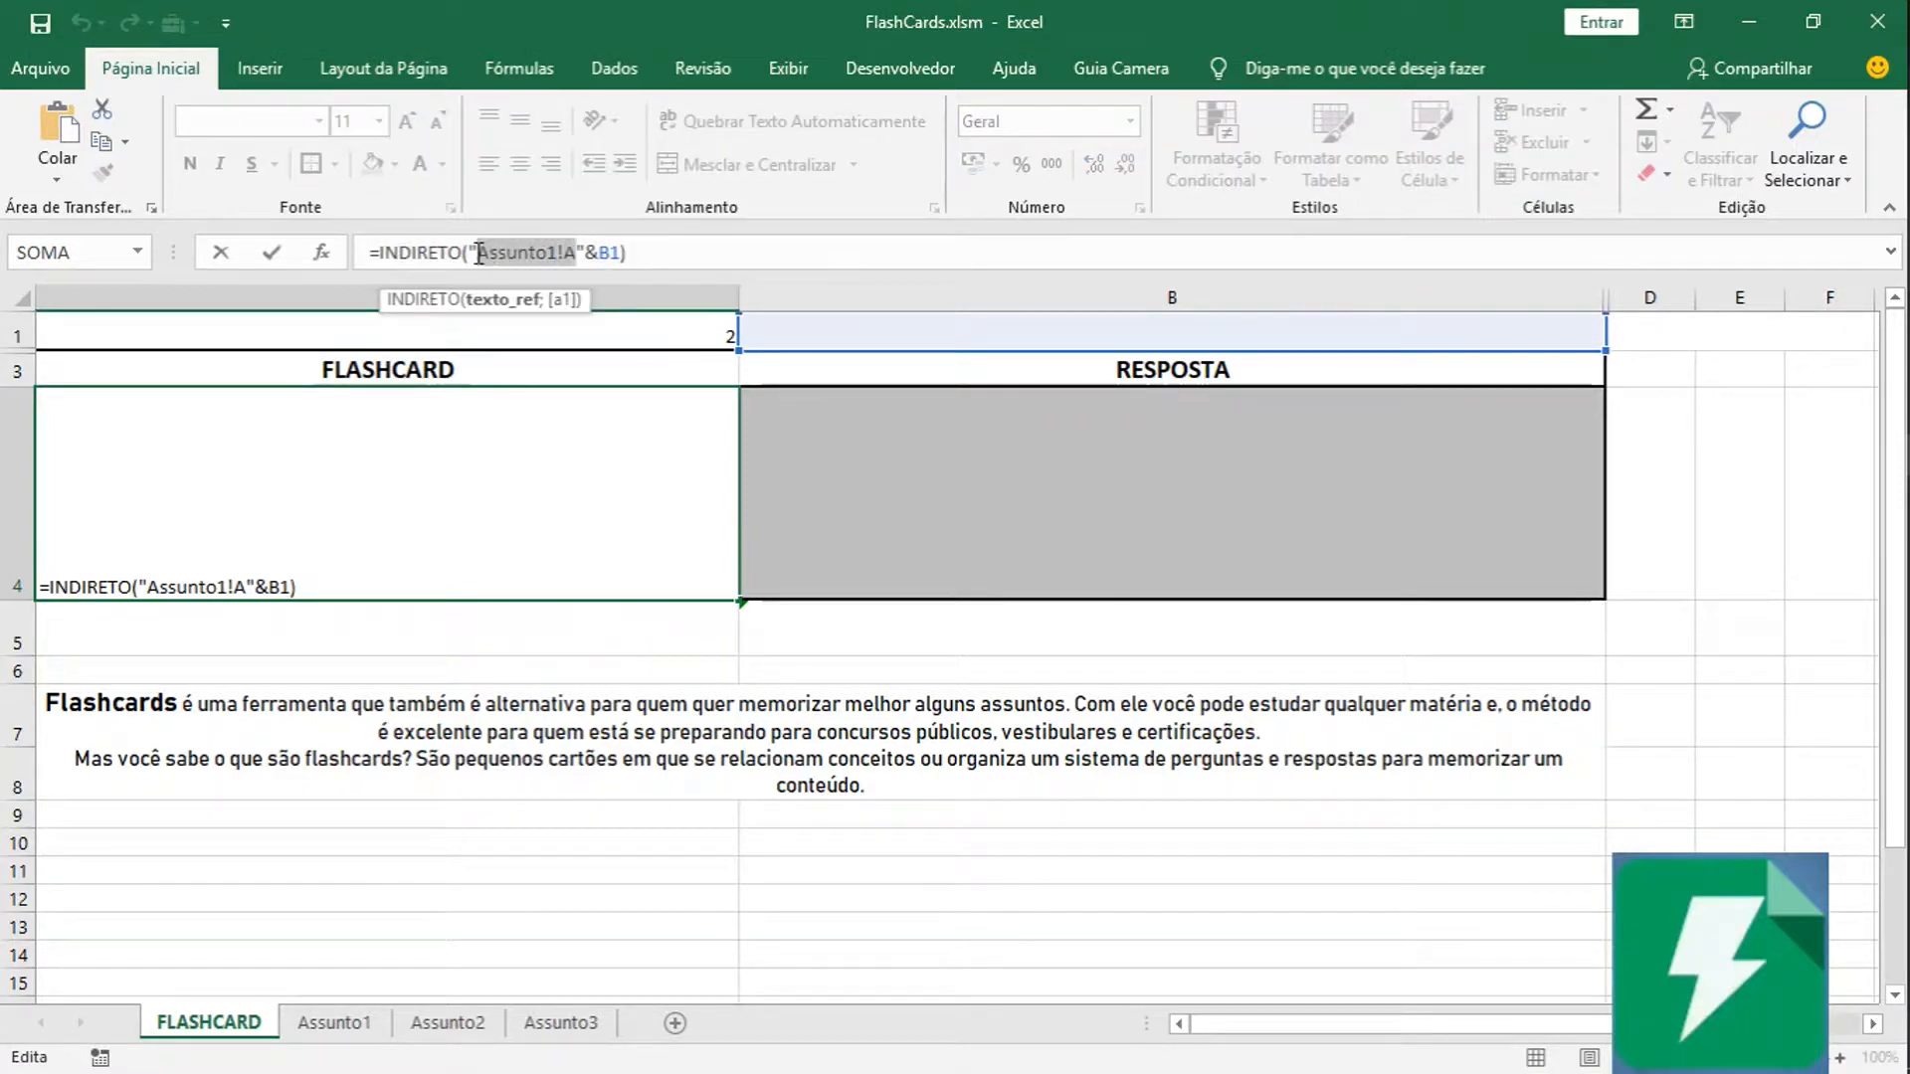
pyautogui.click(567, 251)
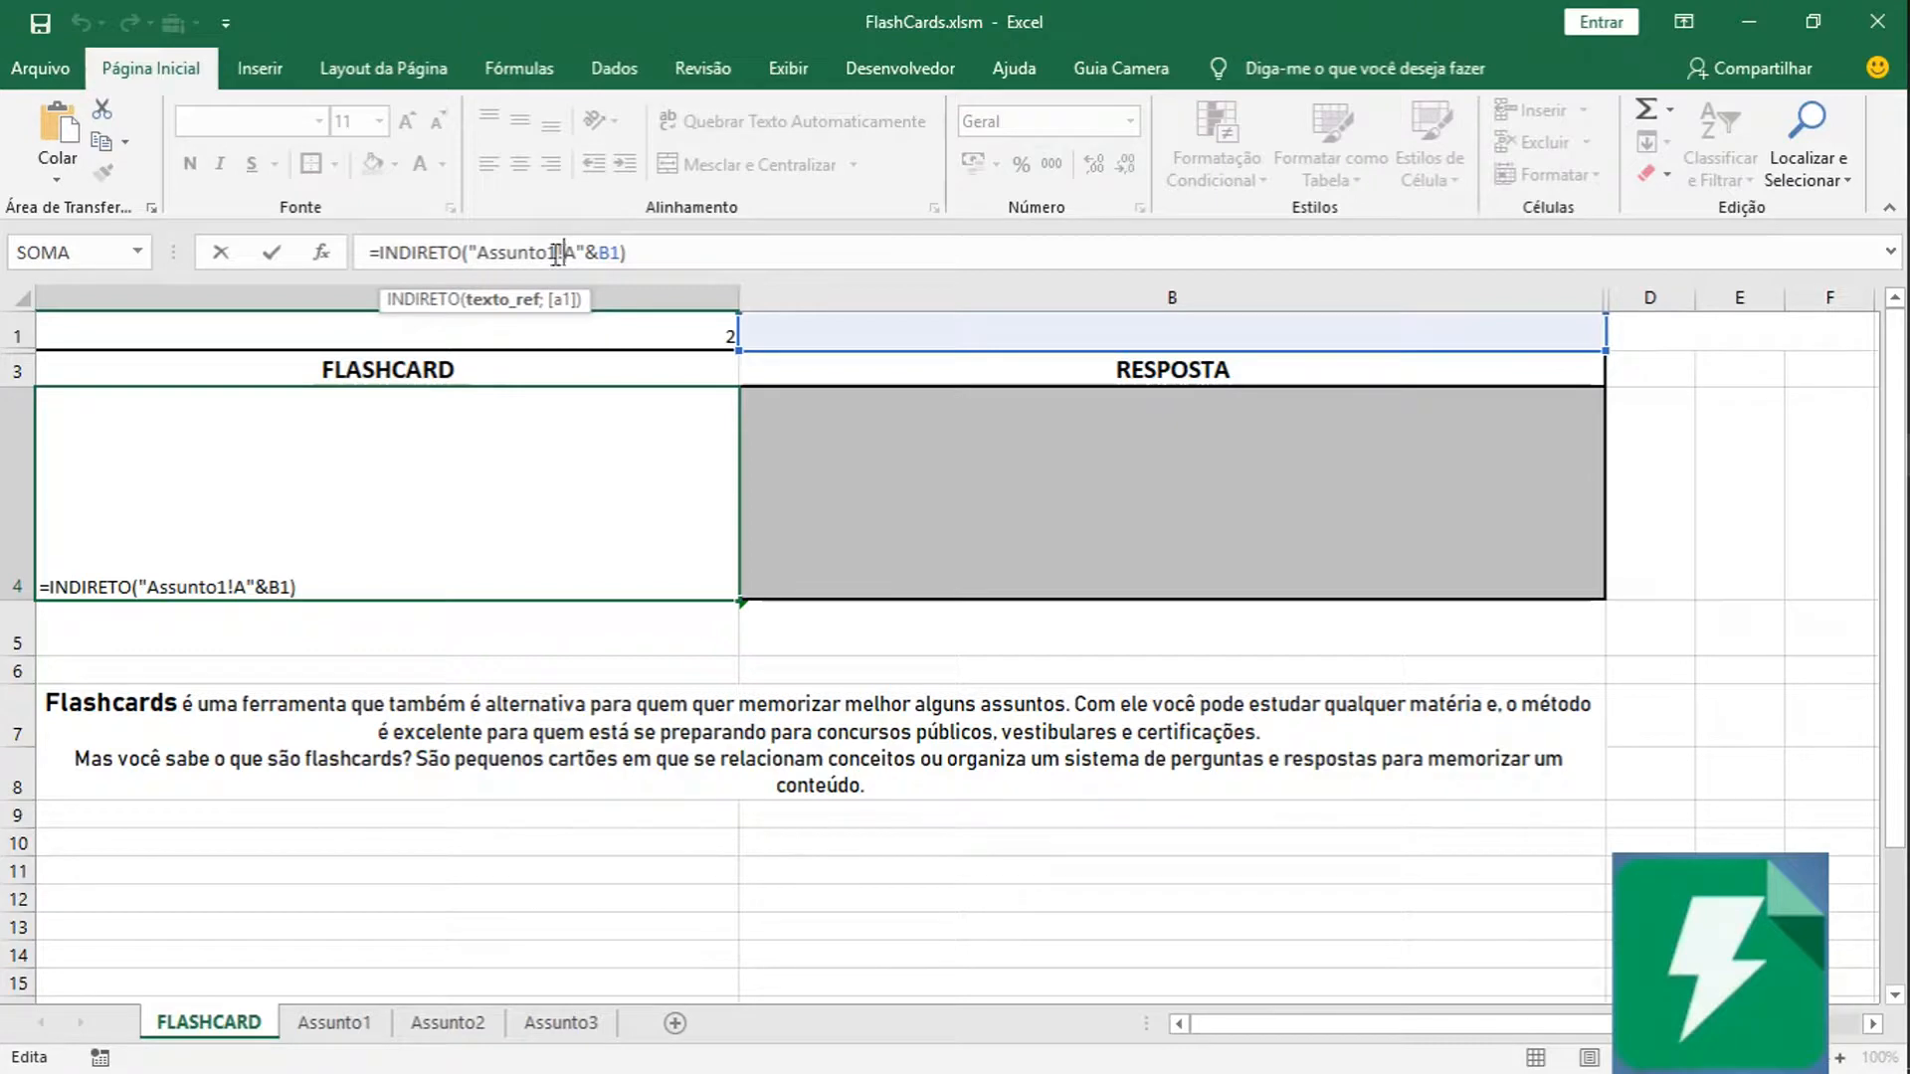
pyautogui.moveTo(565, 251); pyautogui.dragTo(575, 251)
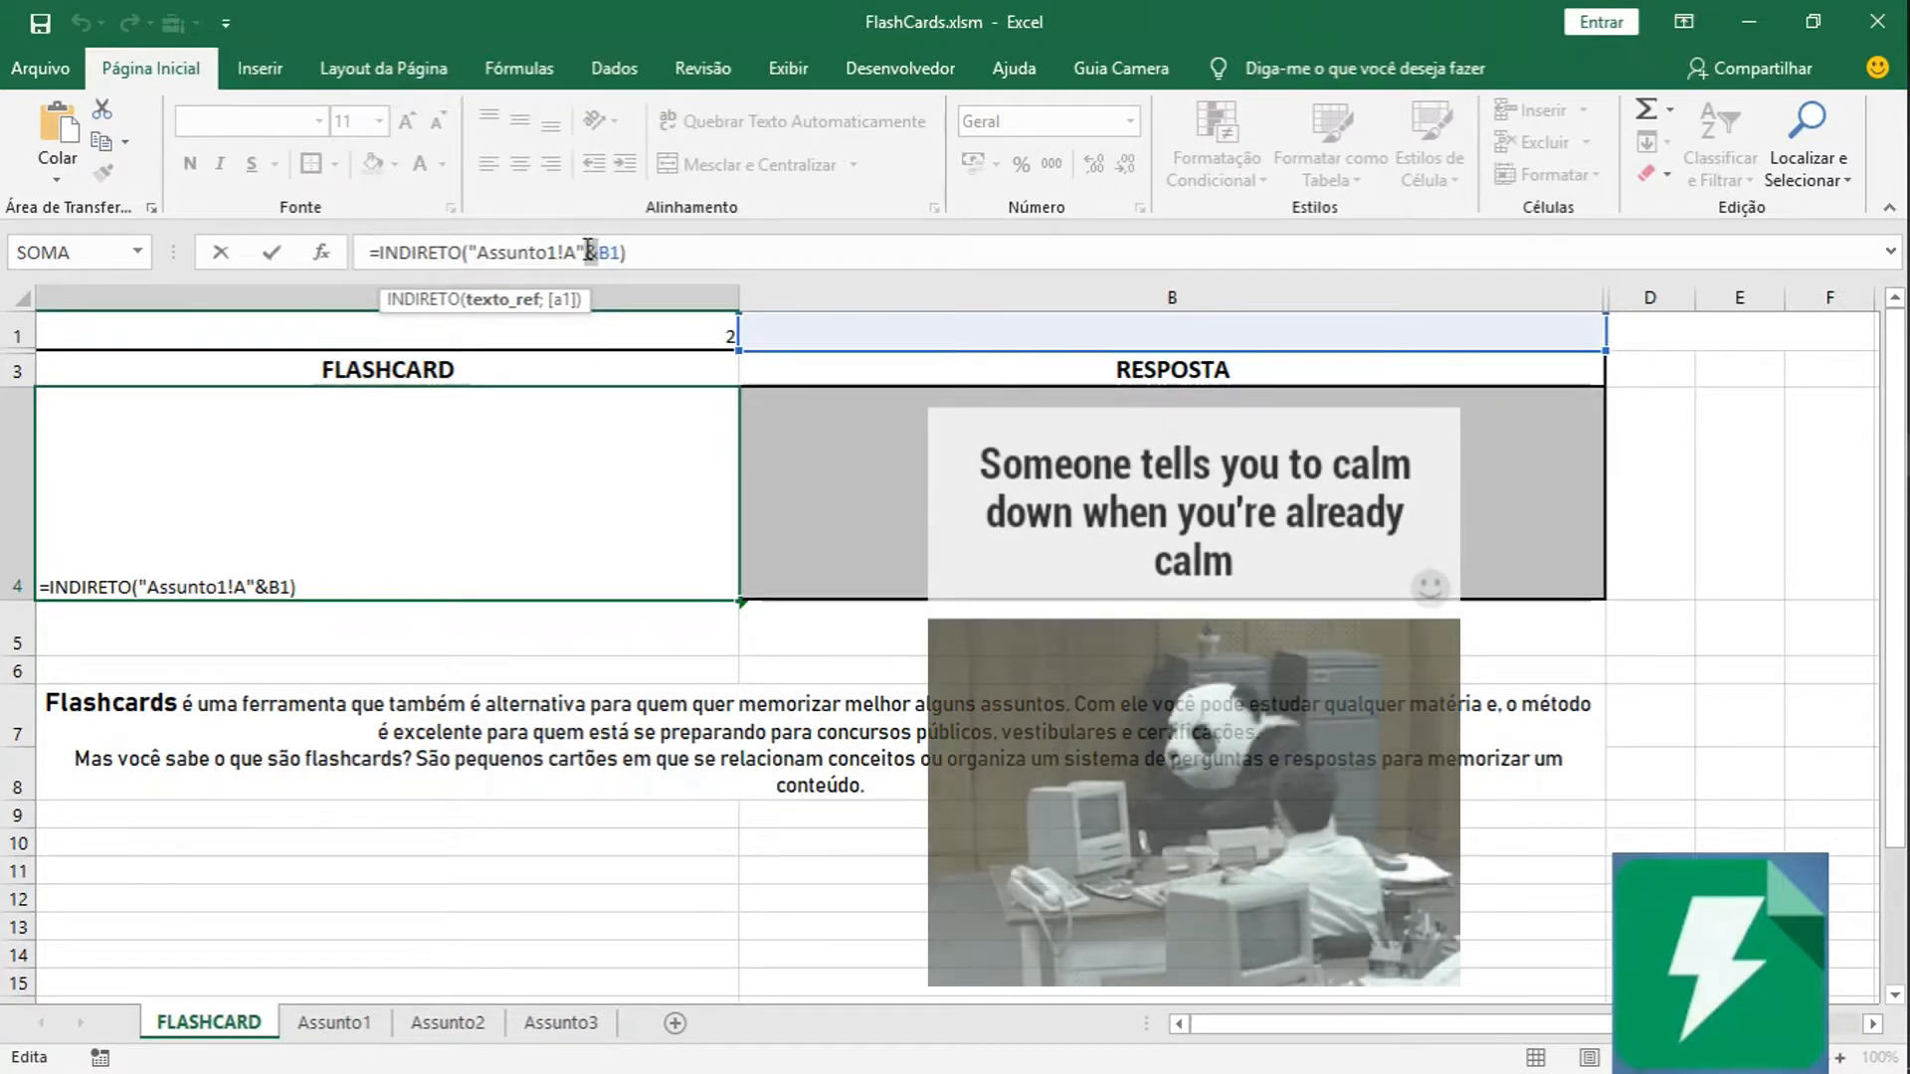
pyautogui.moveTo(585, 251); pyautogui.dragTo(598, 252)
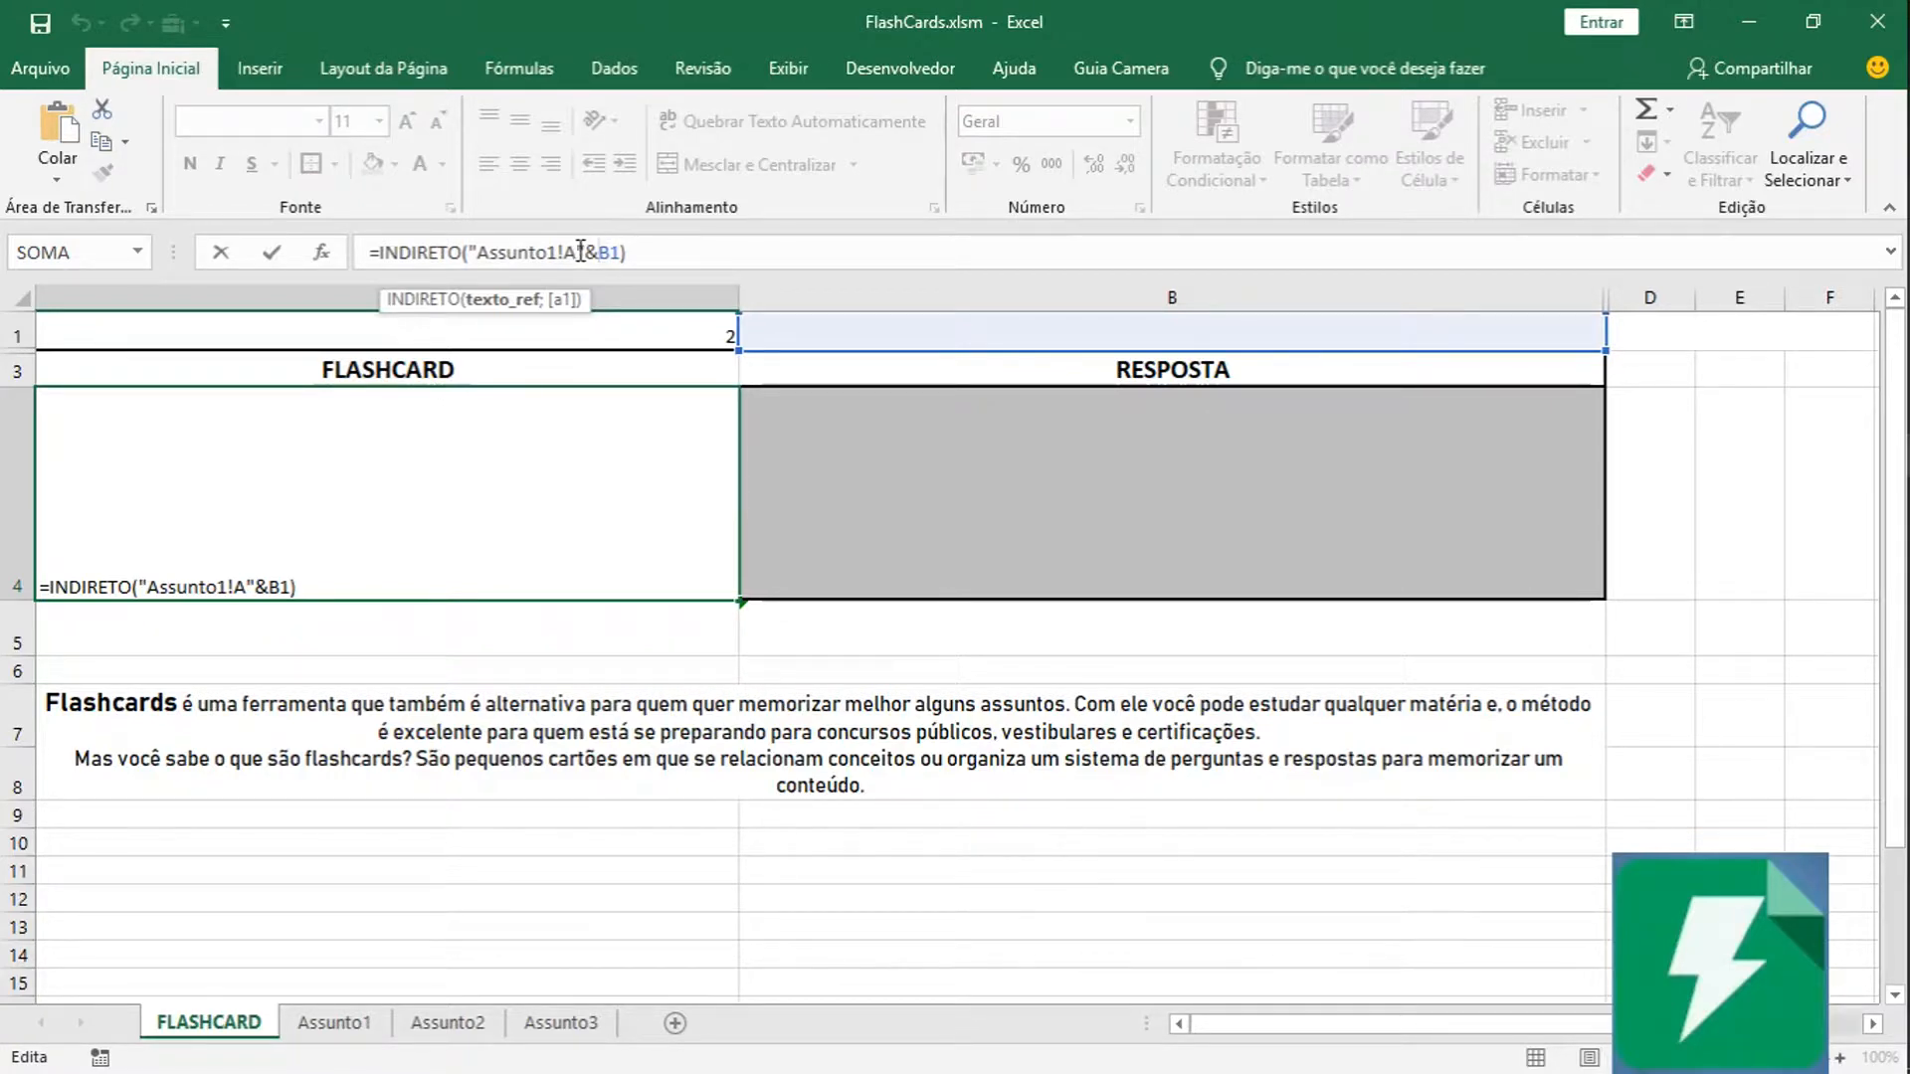
pyautogui.moveTo(586, 254)
pyautogui.mouseDown()
pyautogui.moveTo(468, 252)
pyautogui.moveTo(562, 245)
pyautogui.mouseUp()
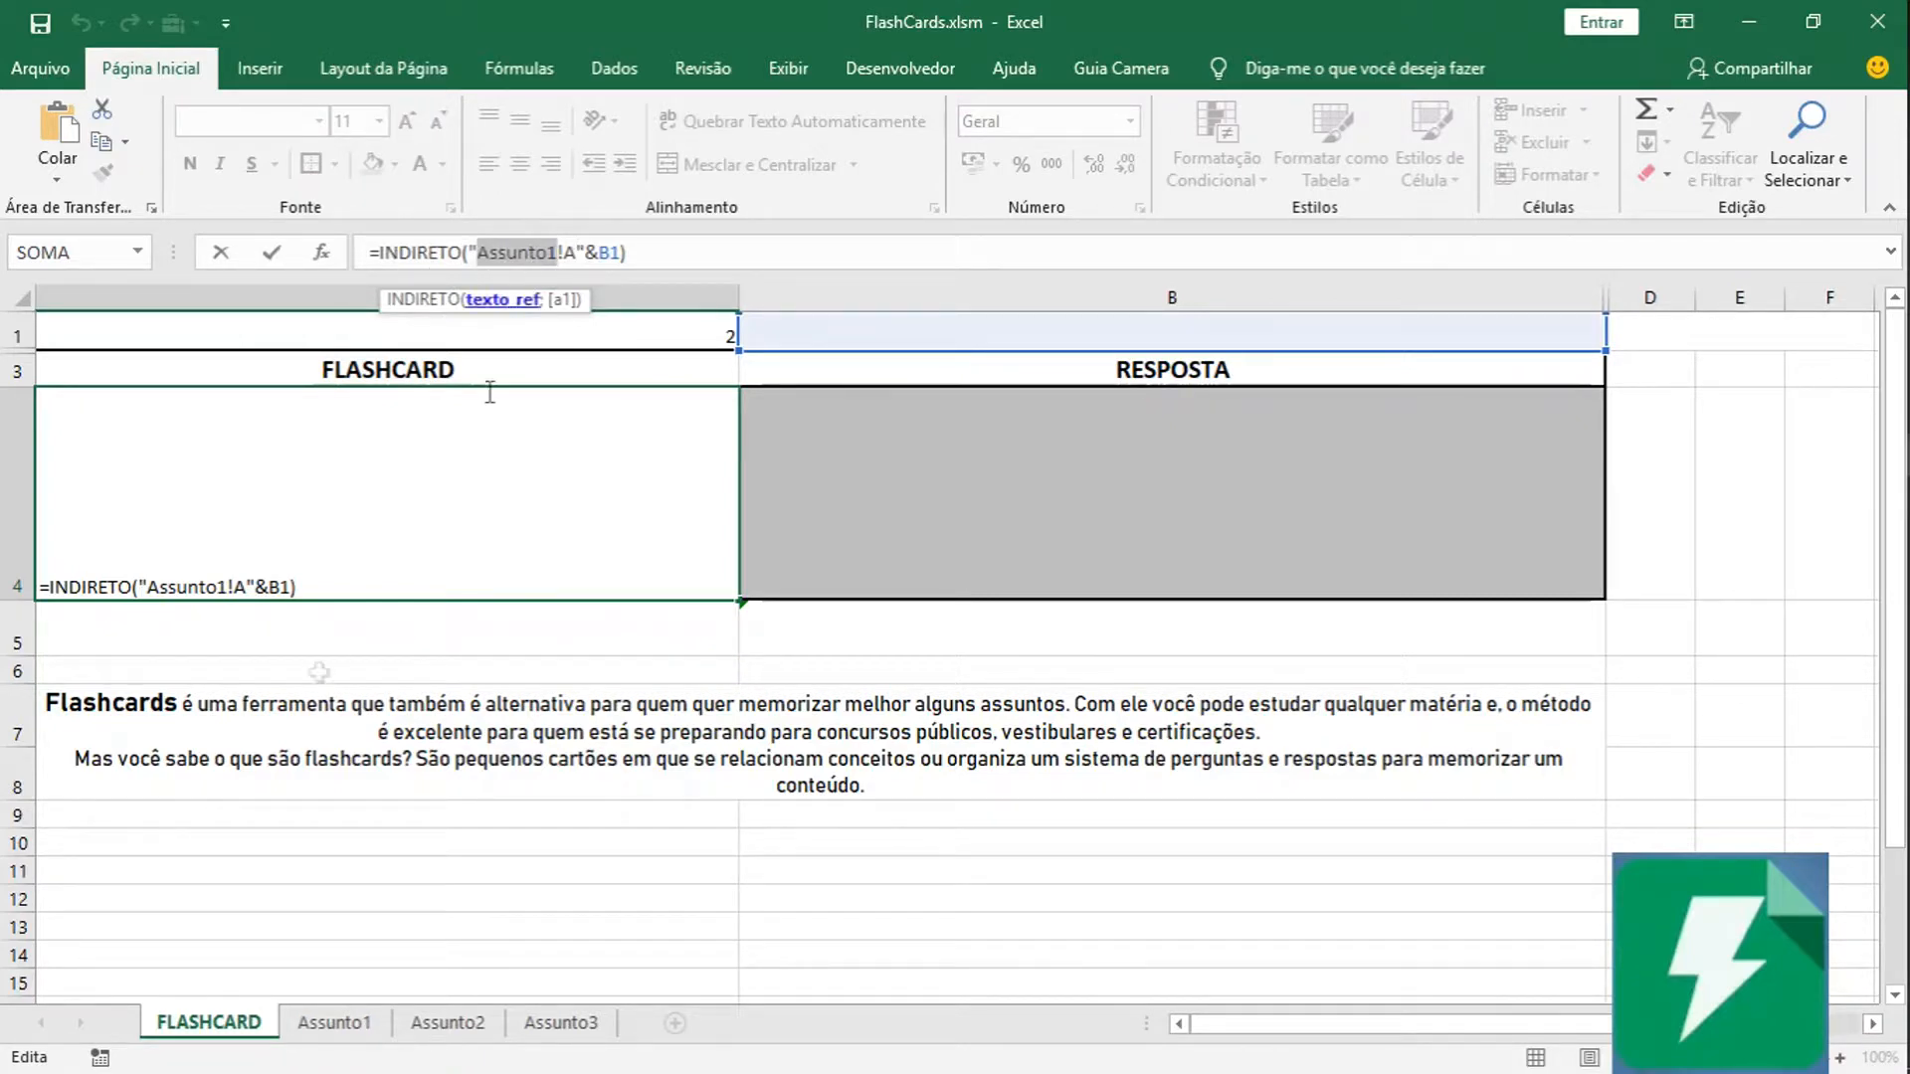
# Compare the Assunto1!A reference in the A4 formula with the question column of the Assunto1 sheet, leaving the formula unedited.
pyautogui.click(333, 1023)
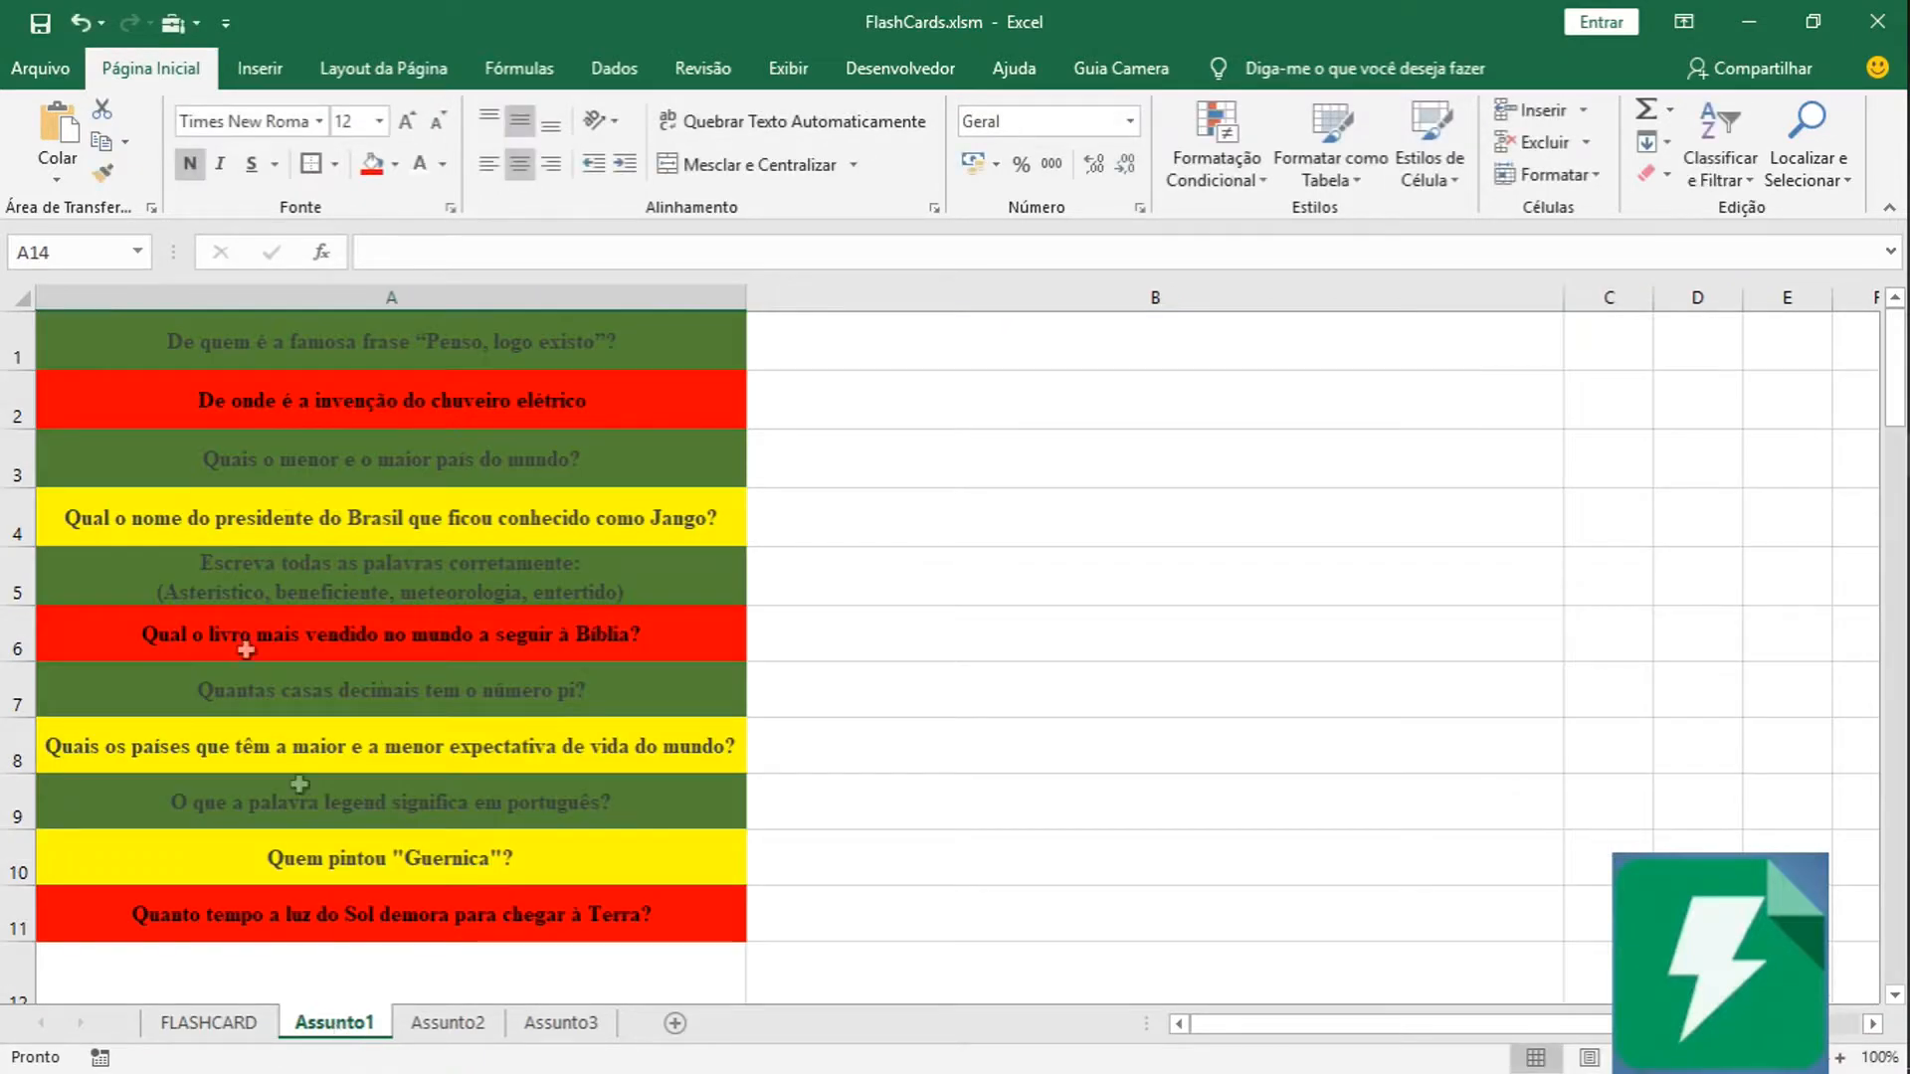
pyautogui.click(244, 1033)
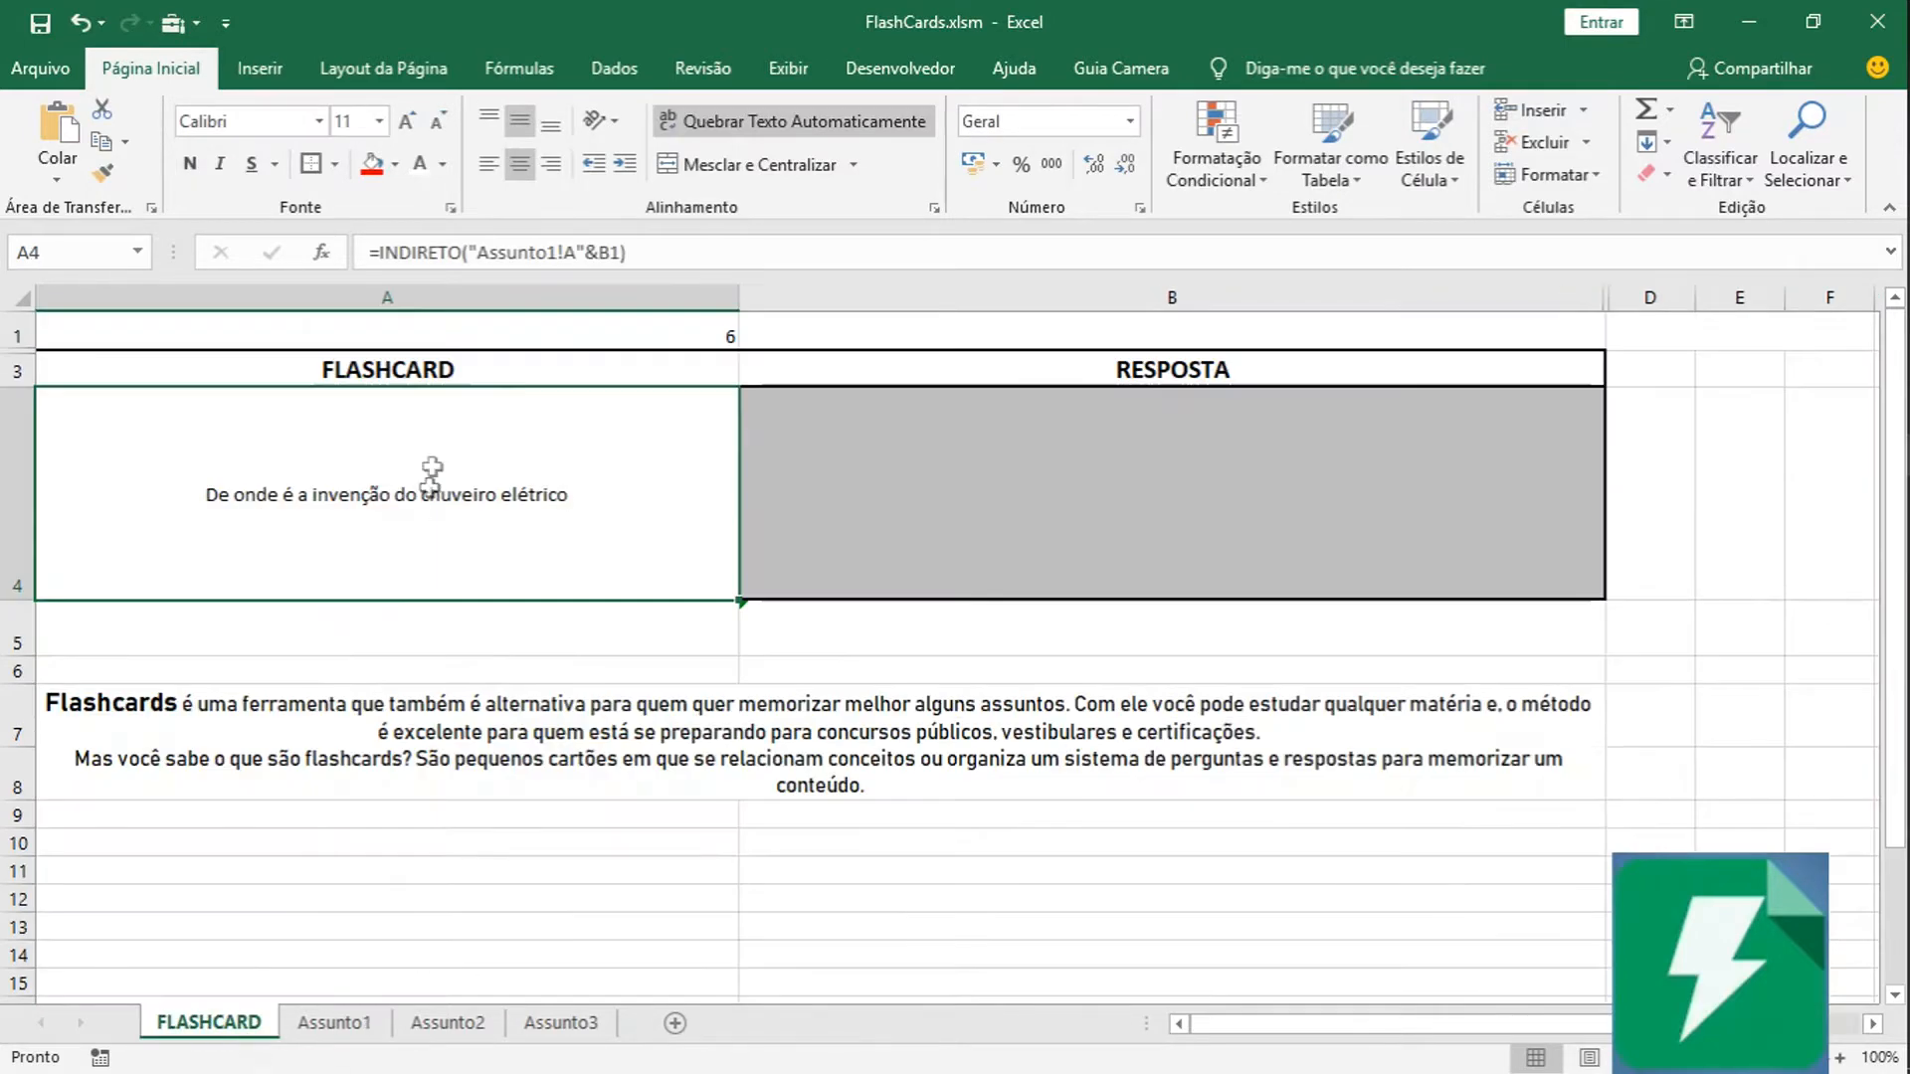
pyautogui.moveTo(483, 254); pyautogui.dragTo(564, 253)
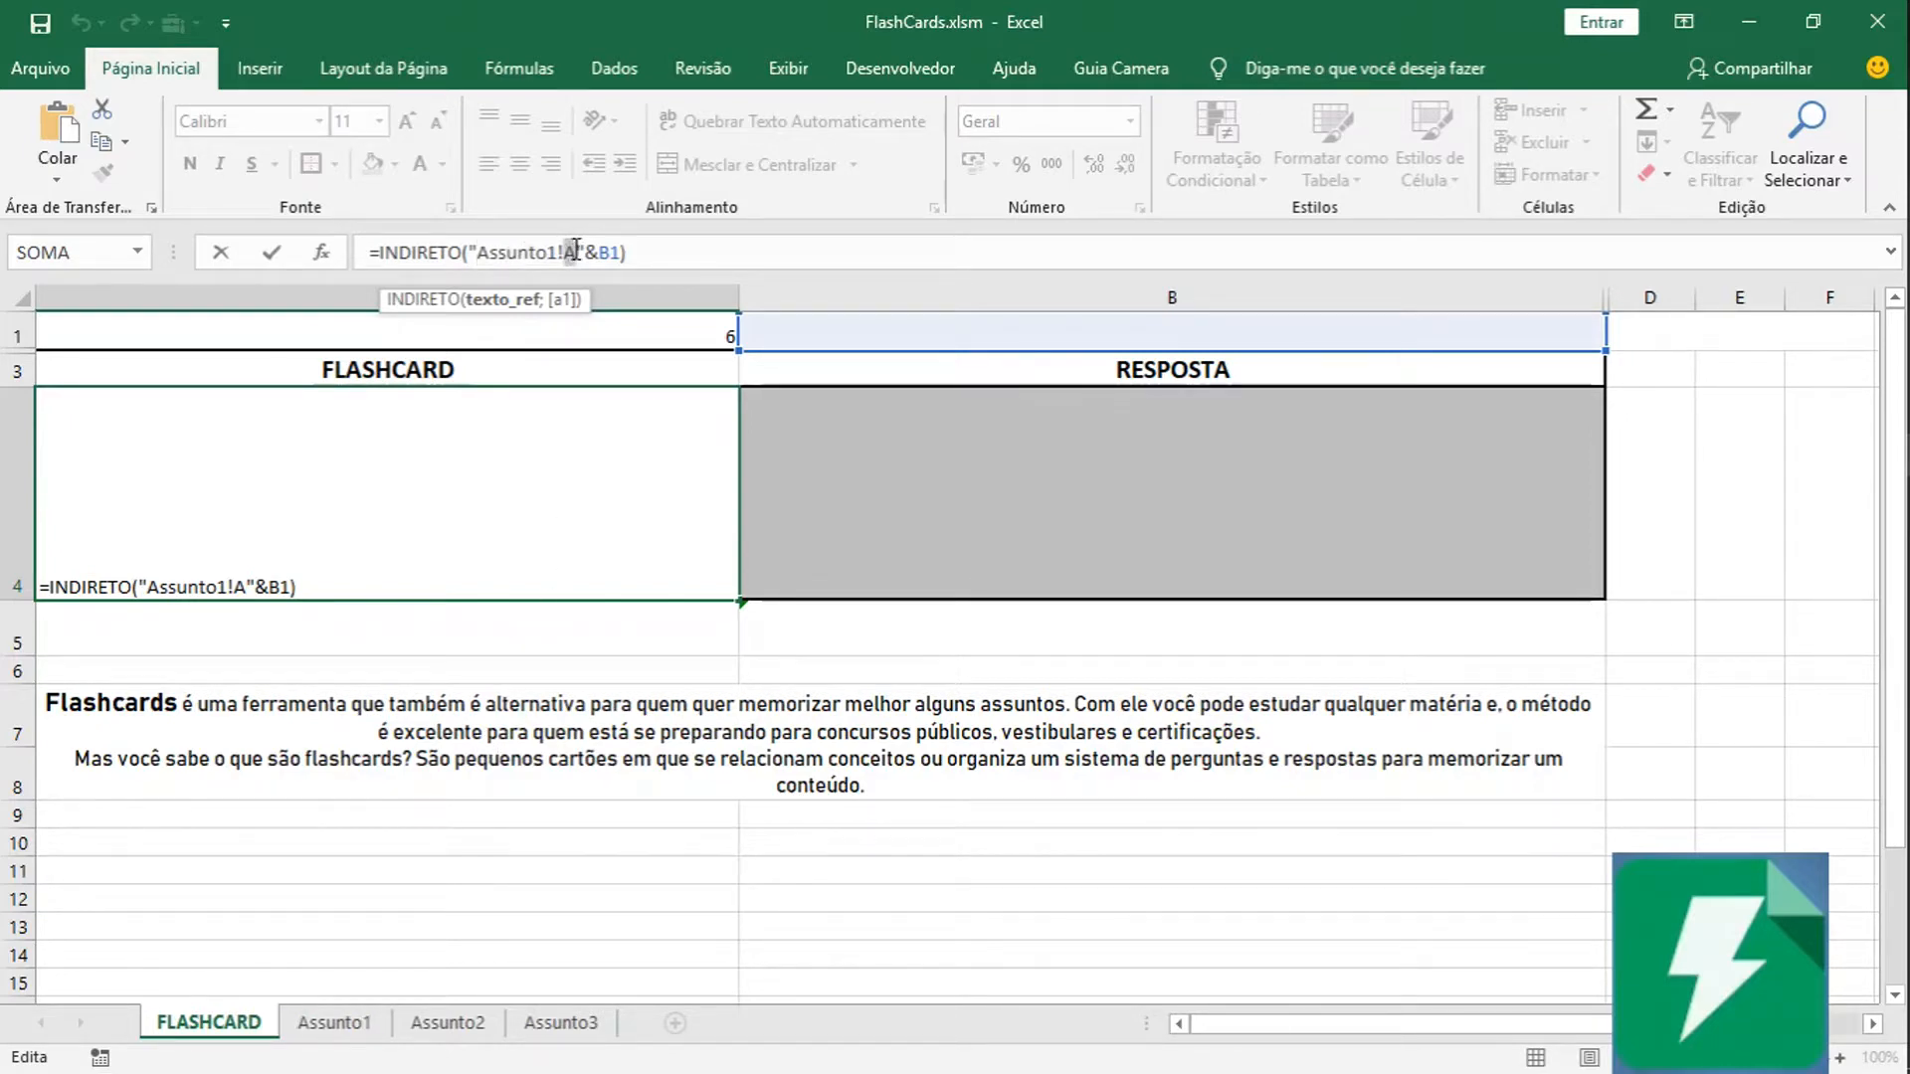
pyautogui.moveTo(564, 251); pyautogui.dragTo(581, 252)
pyautogui.click(333, 1023)
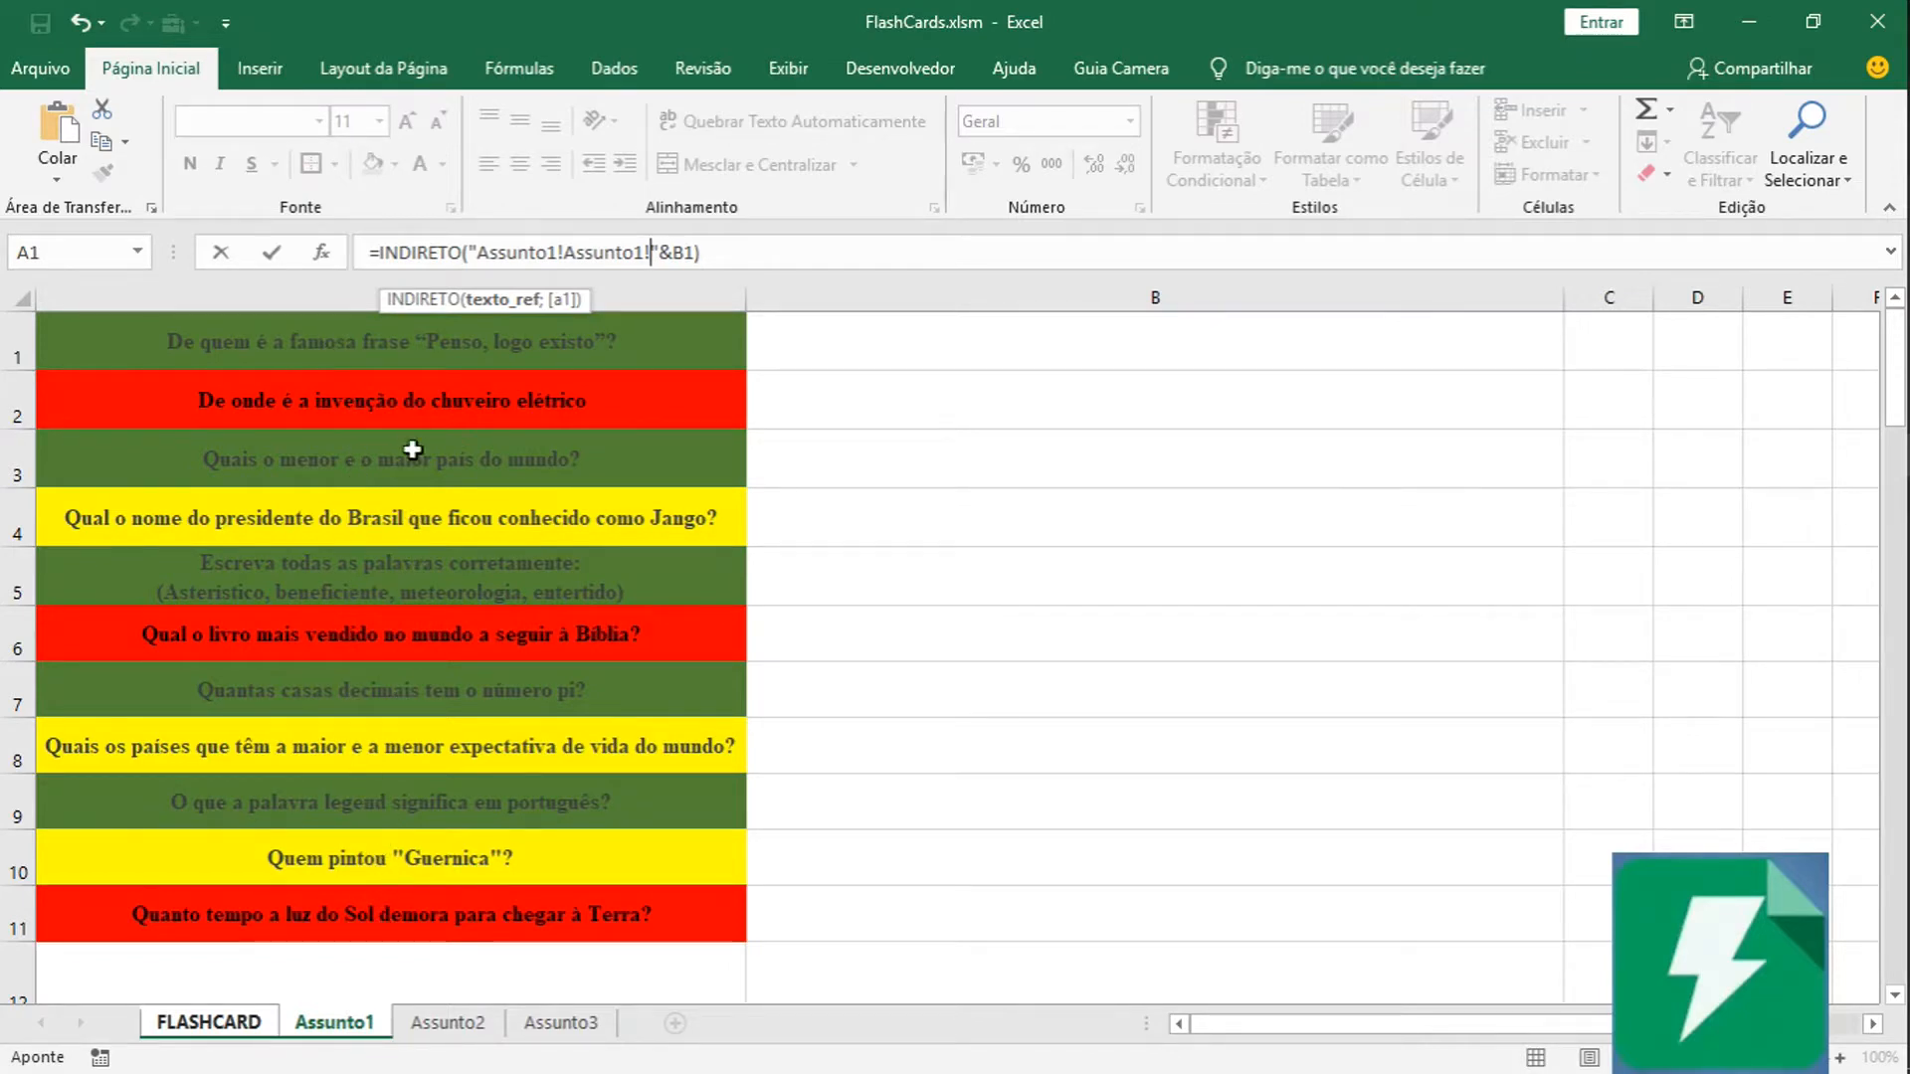
pyautogui.click(605, 288)
pyautogui.press('Escape')
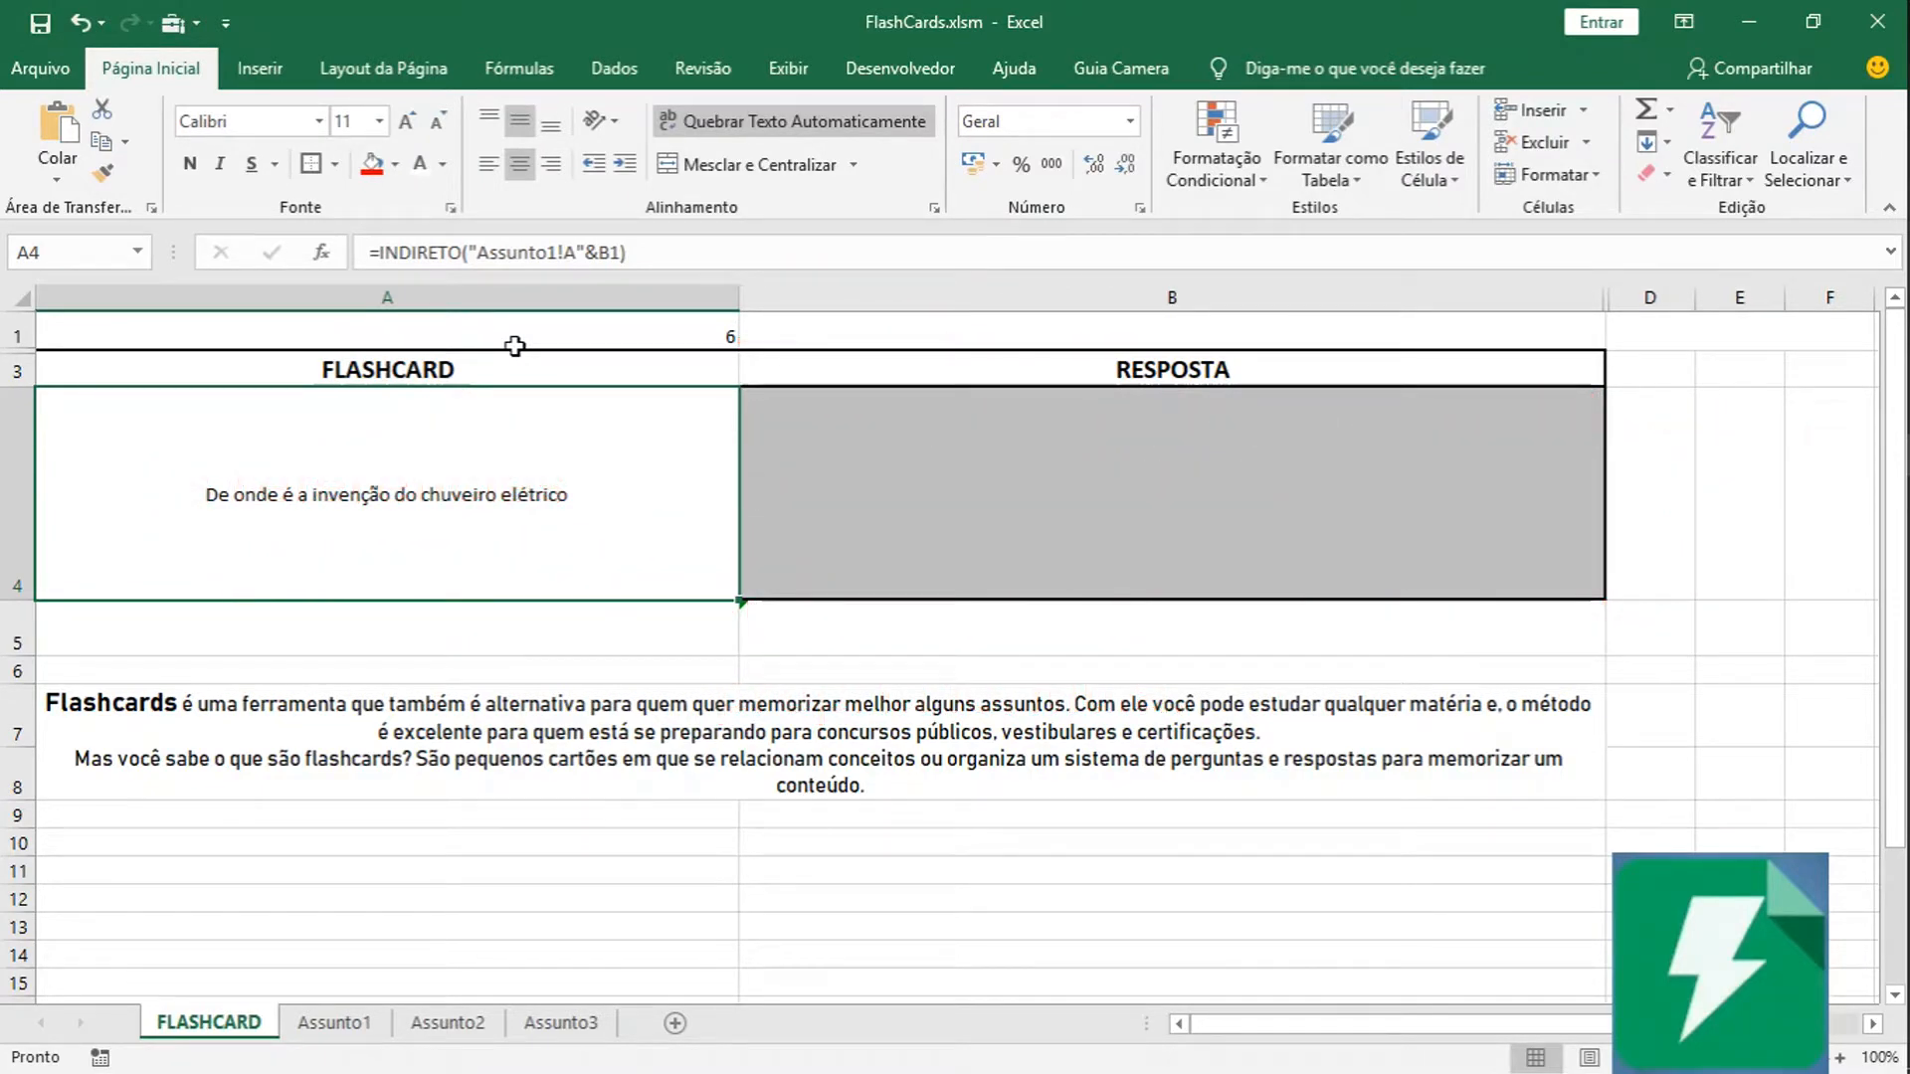
pyautogui.moveTo(577, 252)
pyautogui.mouseDown()
pyautogui.moveTo(468, 255)
pyautogui.moveTo(588, 246)
pyautogui.mouseUp()
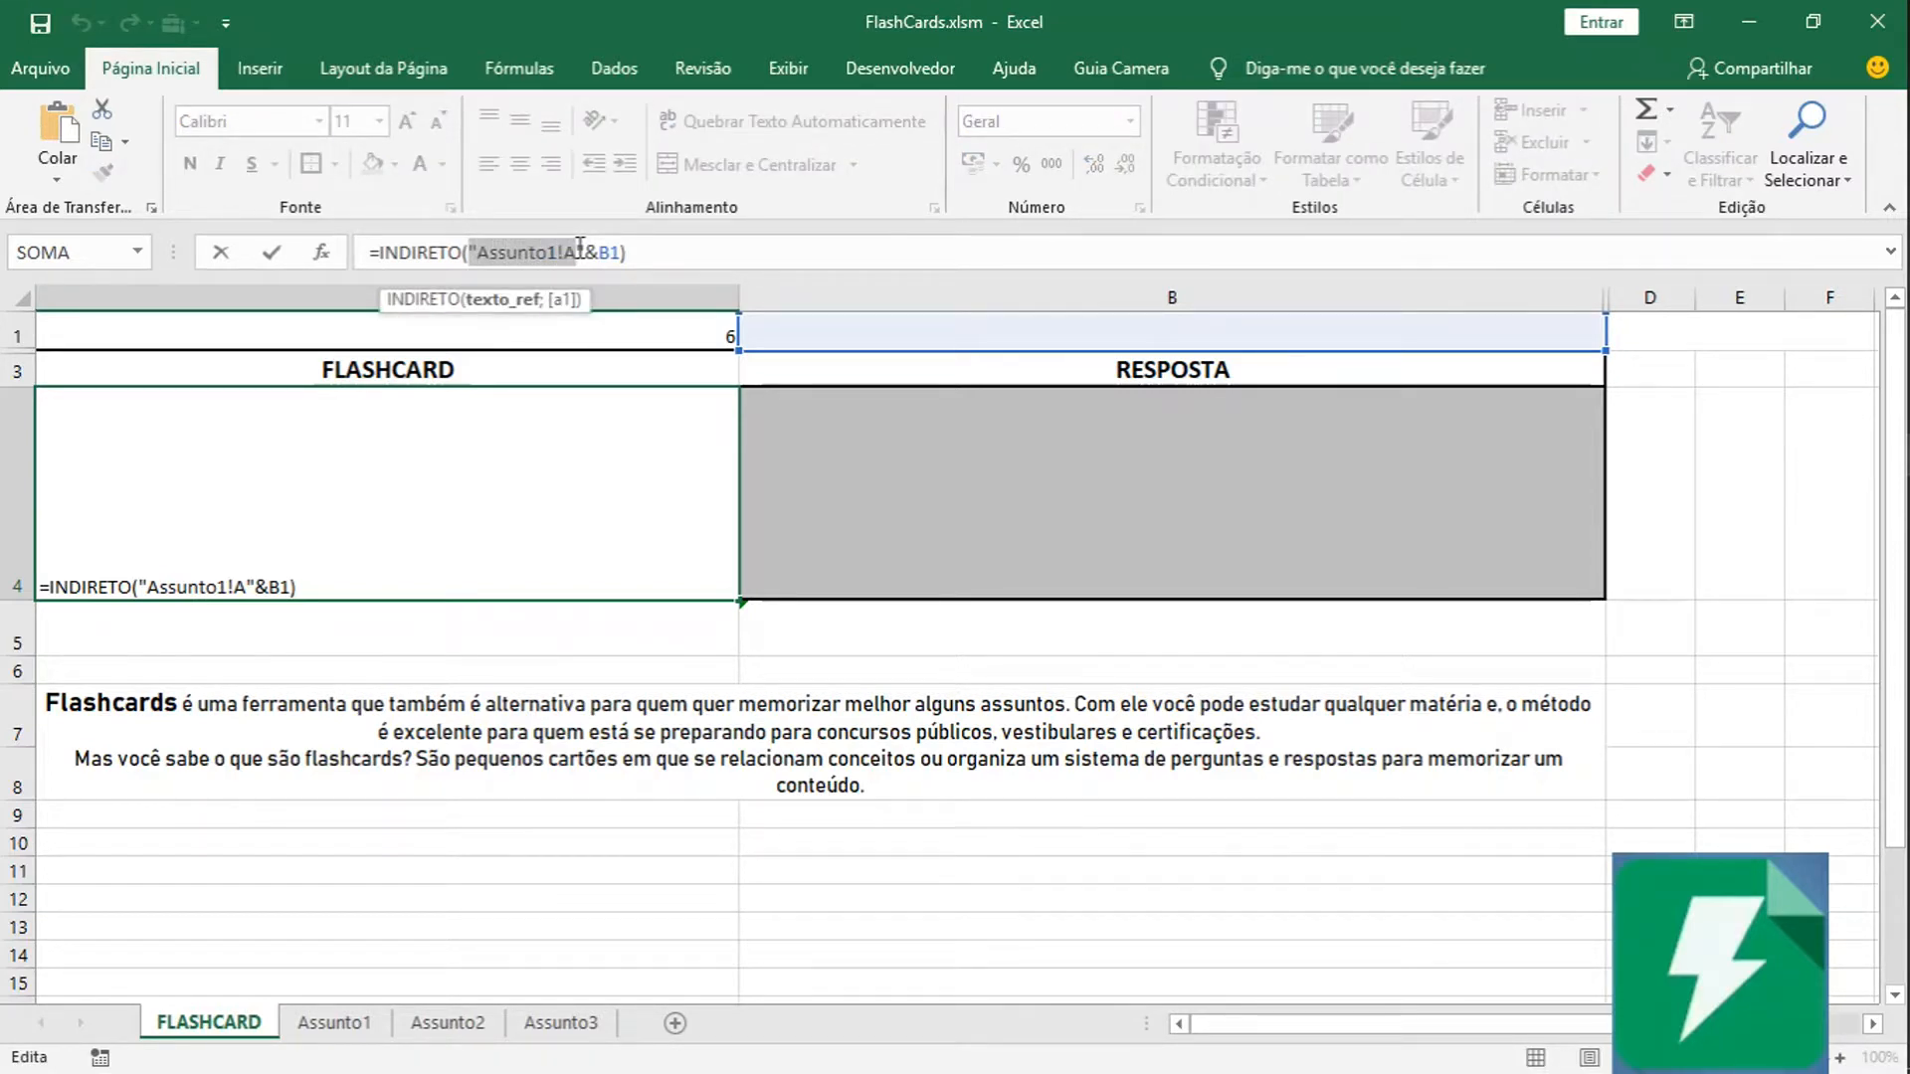
# Check question range A1:A11 on the Assunto1 sheet and change the B1 reference in flashcard cell A4's INDIRETO formula to A1.
pyautogui.click(581, 248)
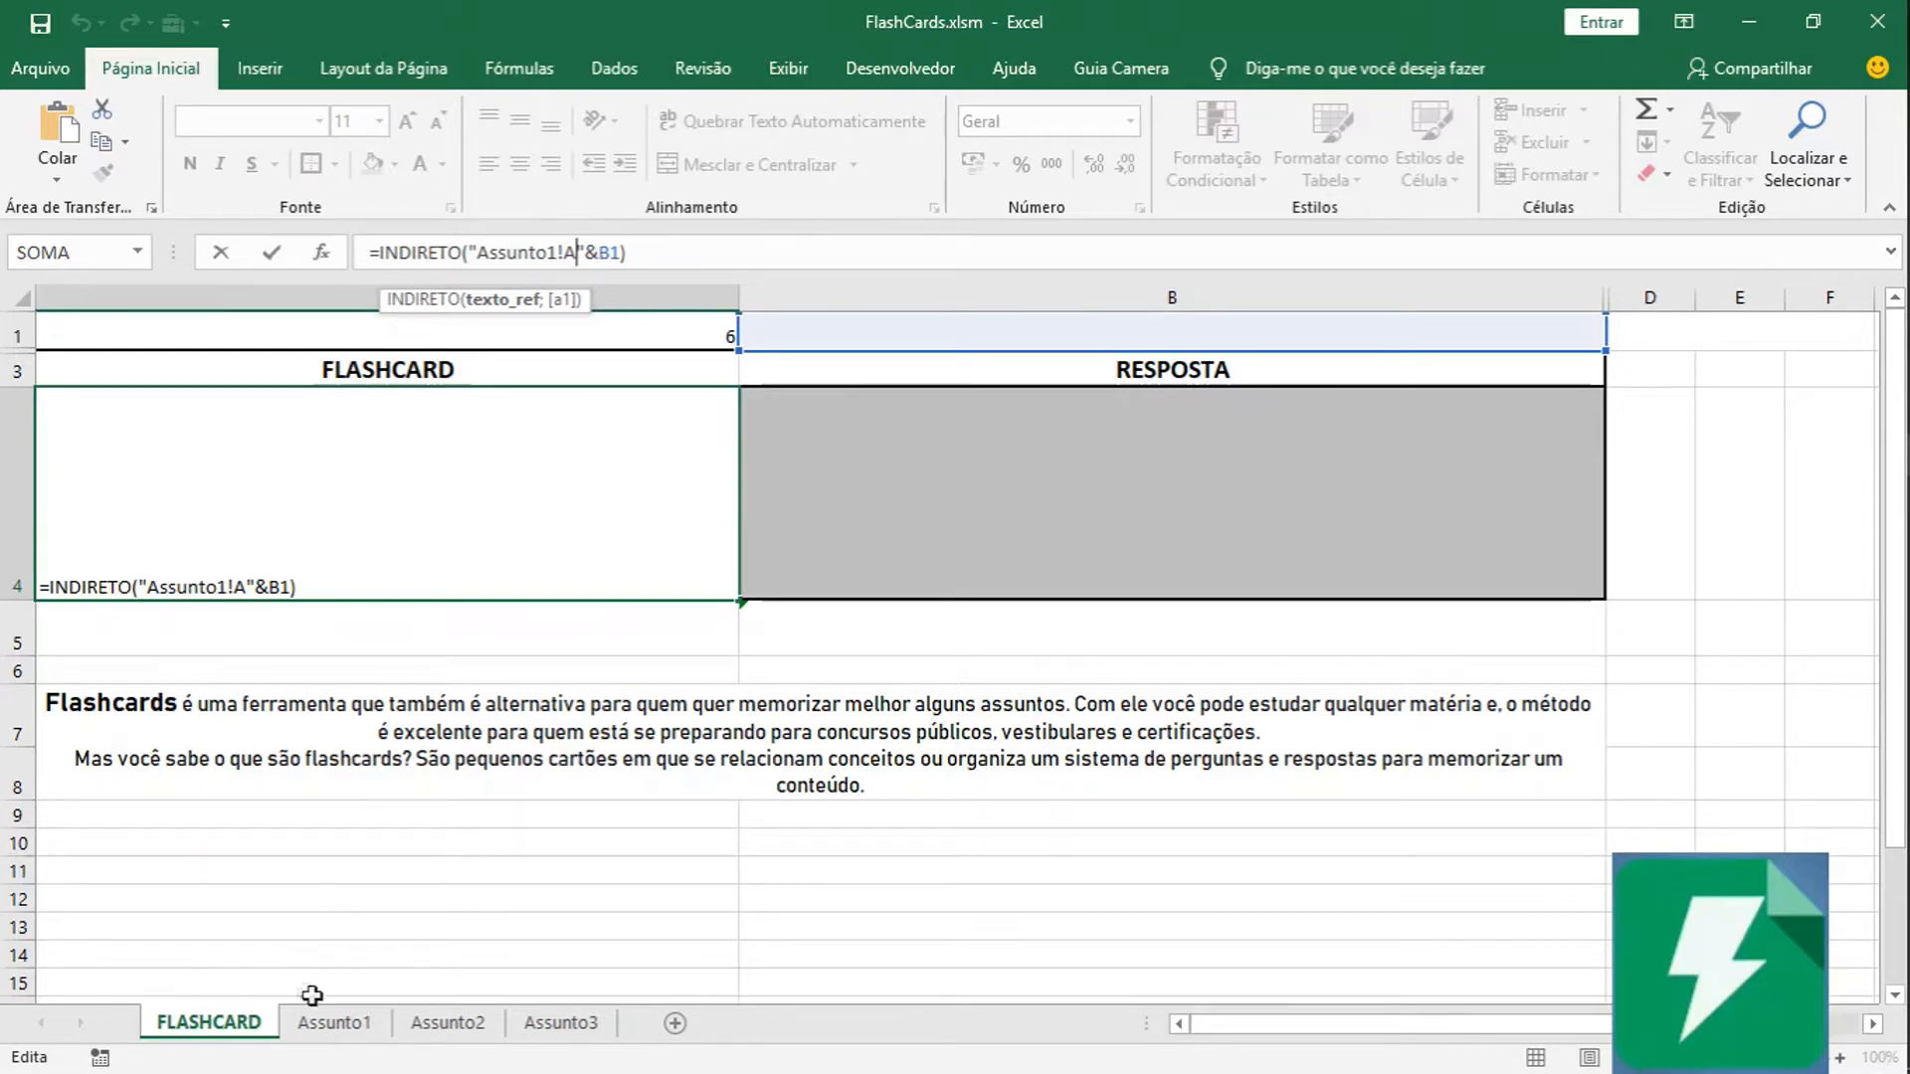
pyautogui.click(333, 1022)
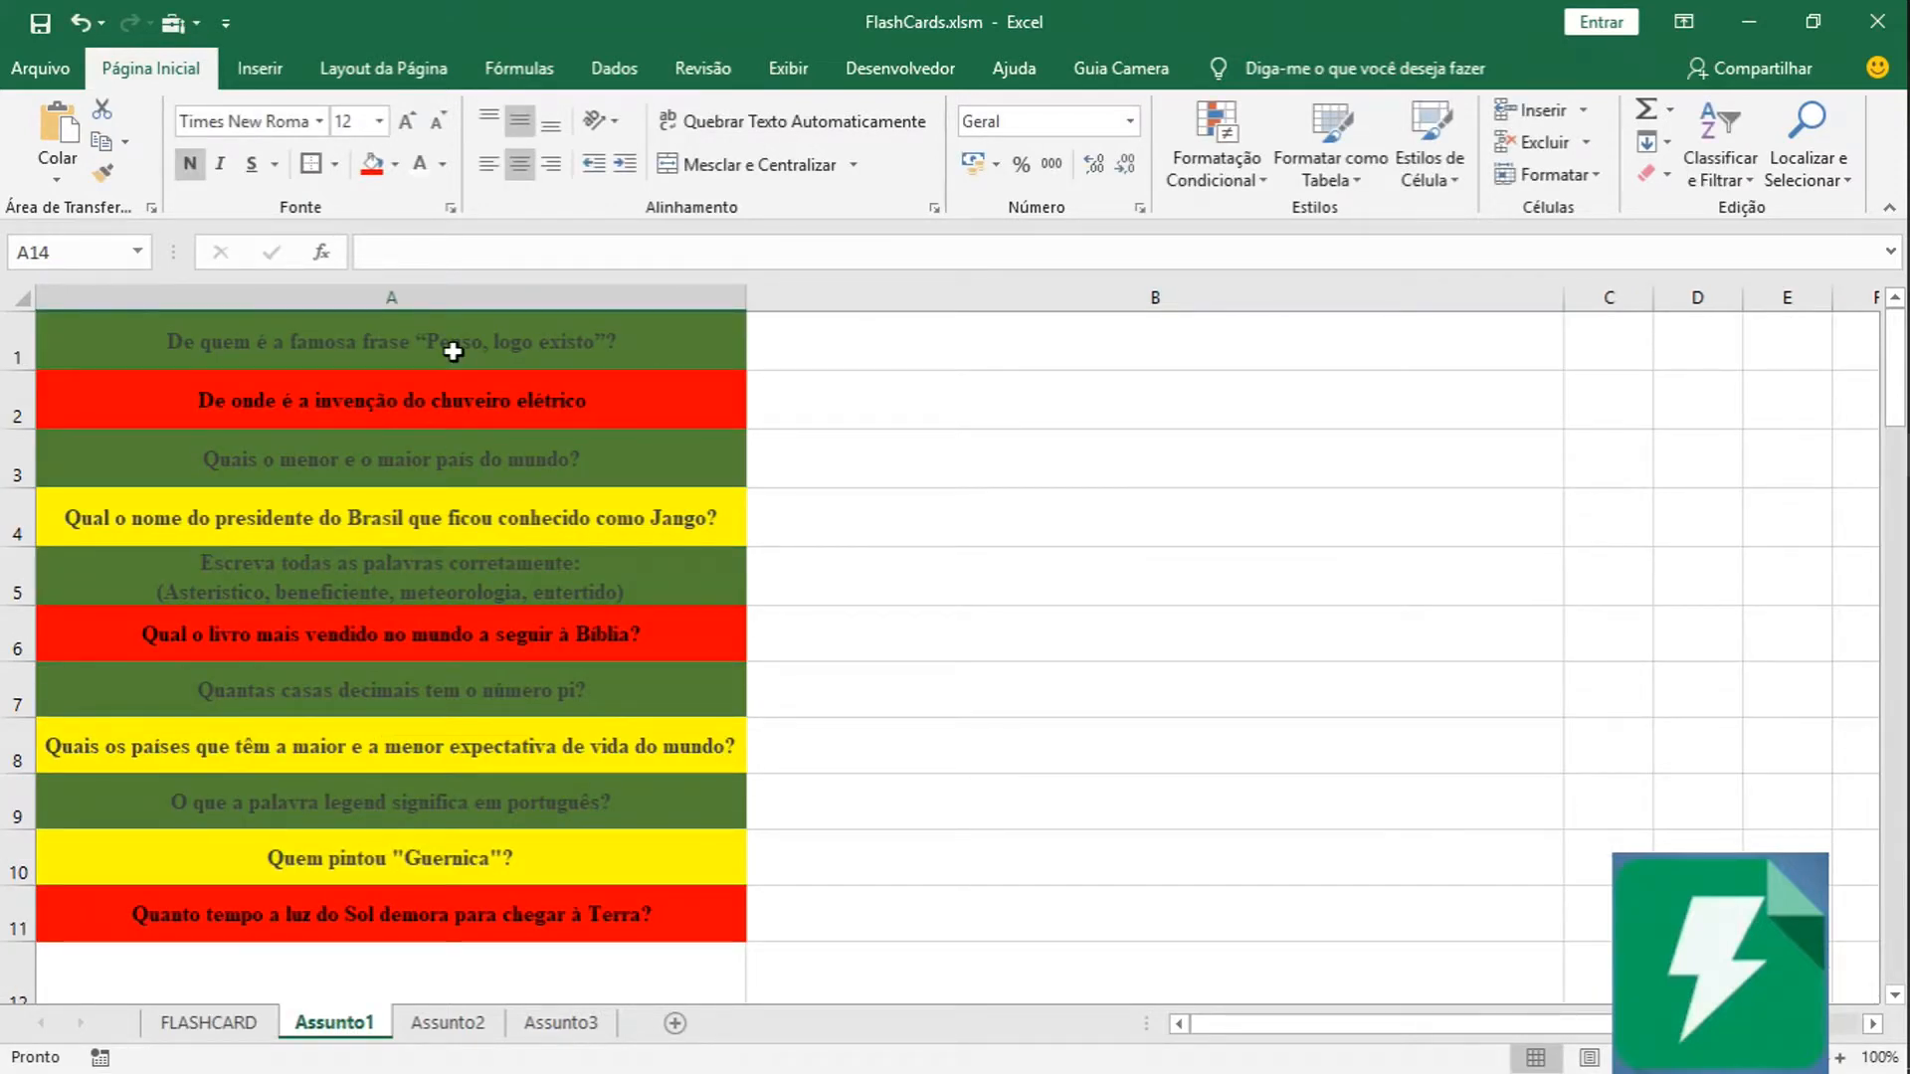
pyautogui.moveTo(452, 351); pyautogui.dragTo(453, 900)
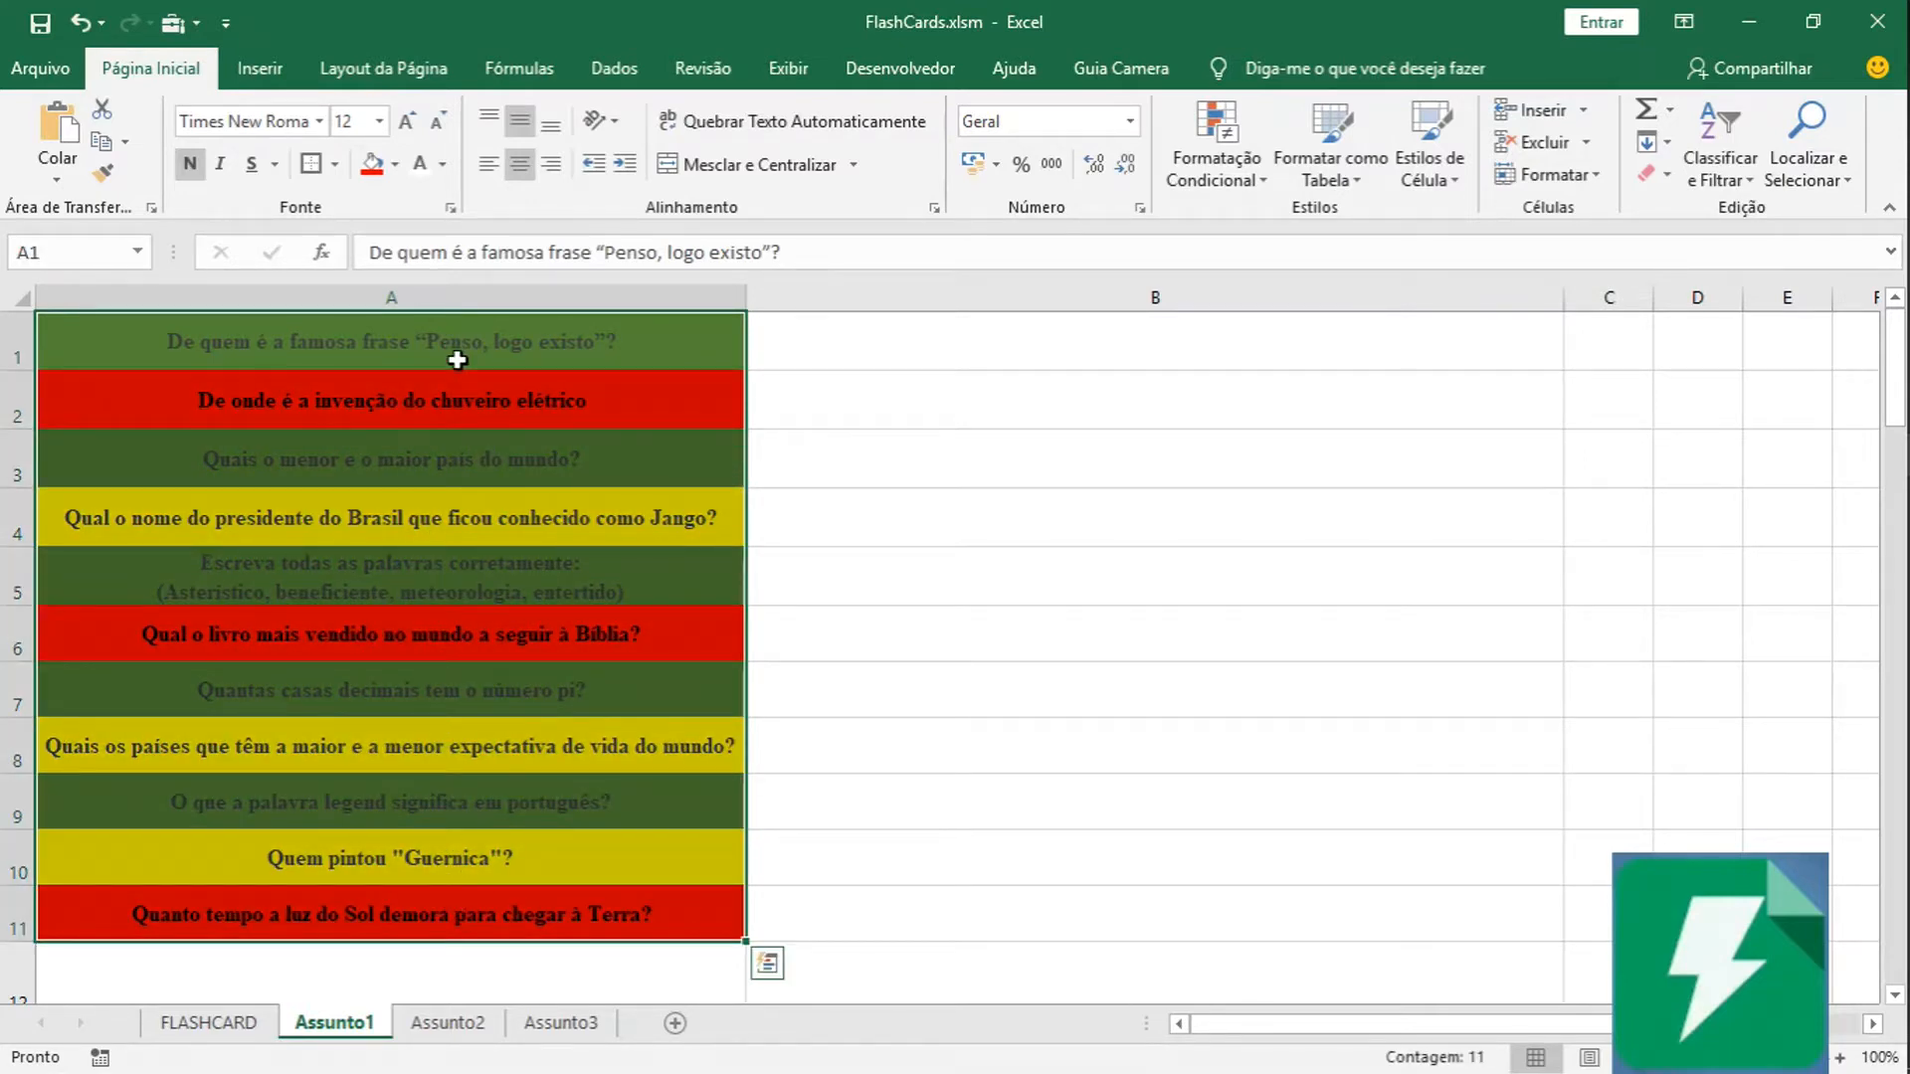
pyautogui.click(239, 1028)
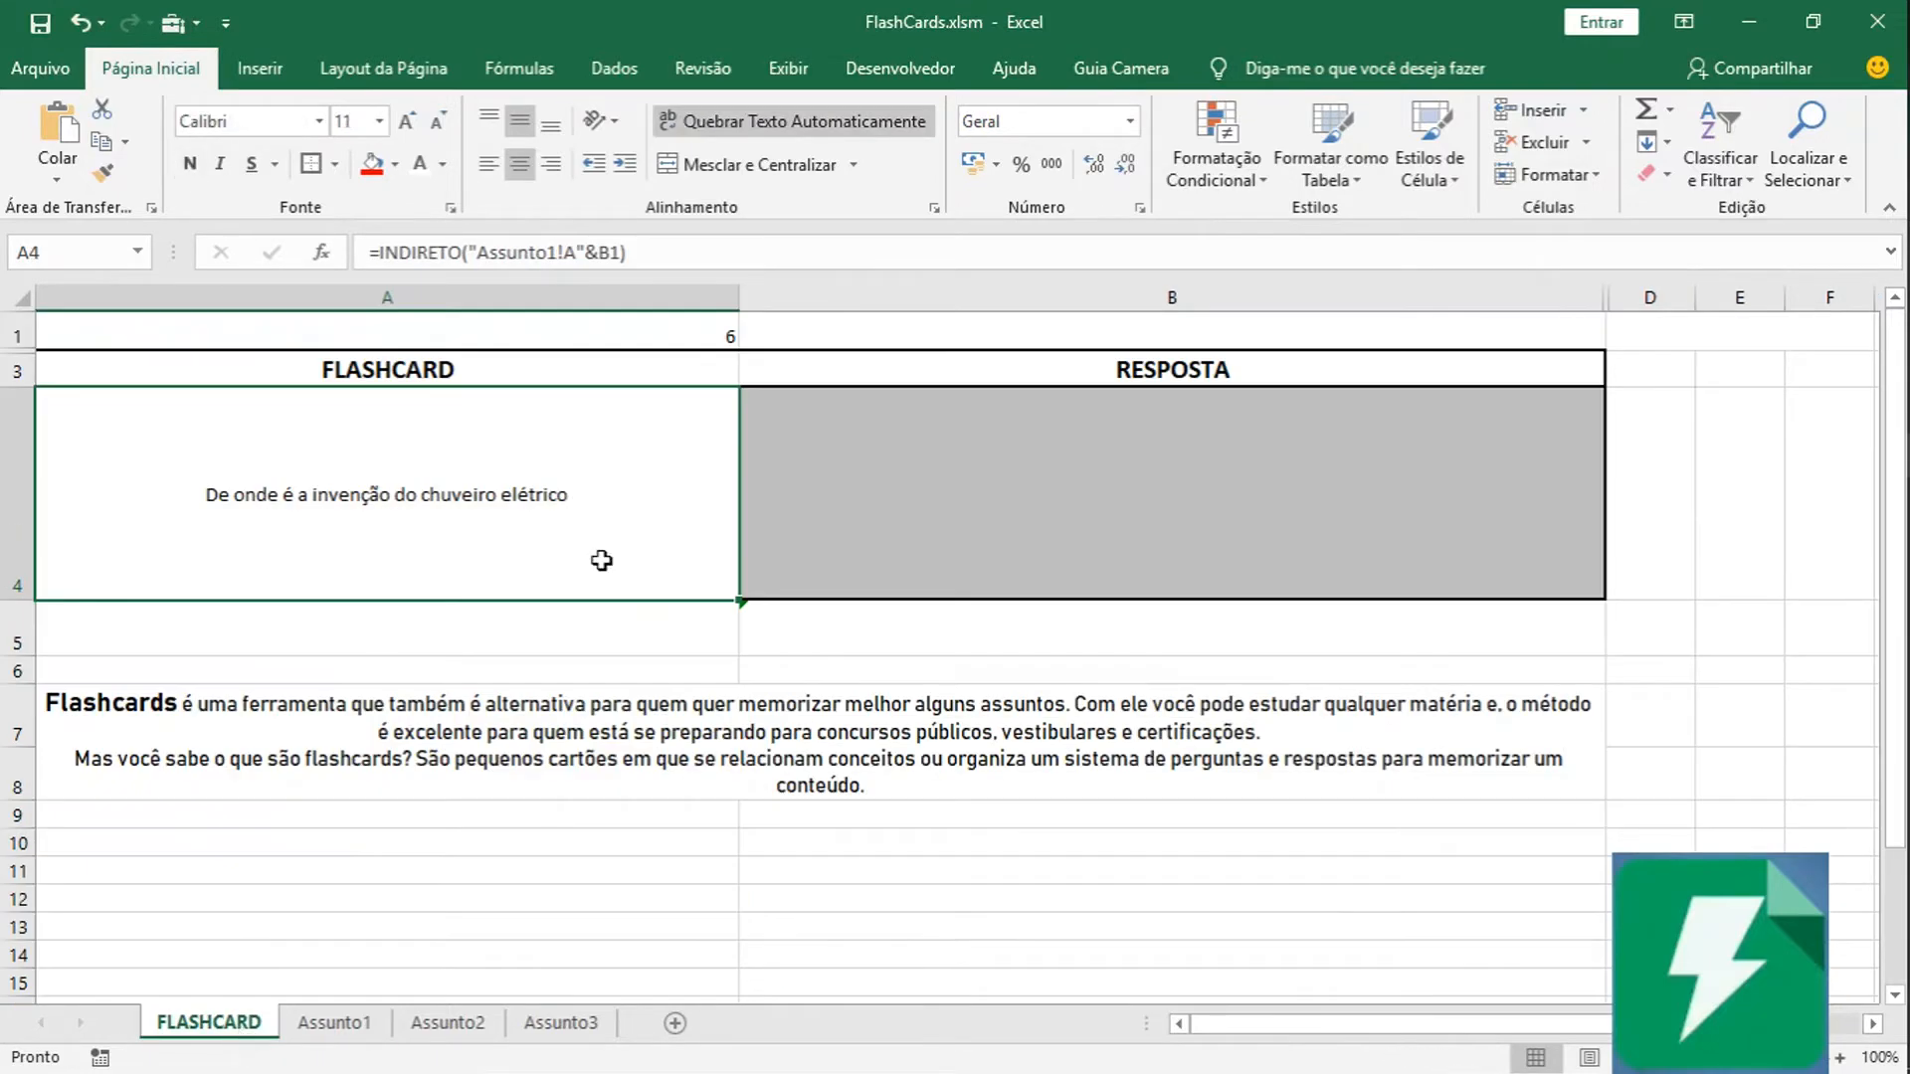
pyautogui.doubleClick(611, 252)
pyautogui.write('A1')
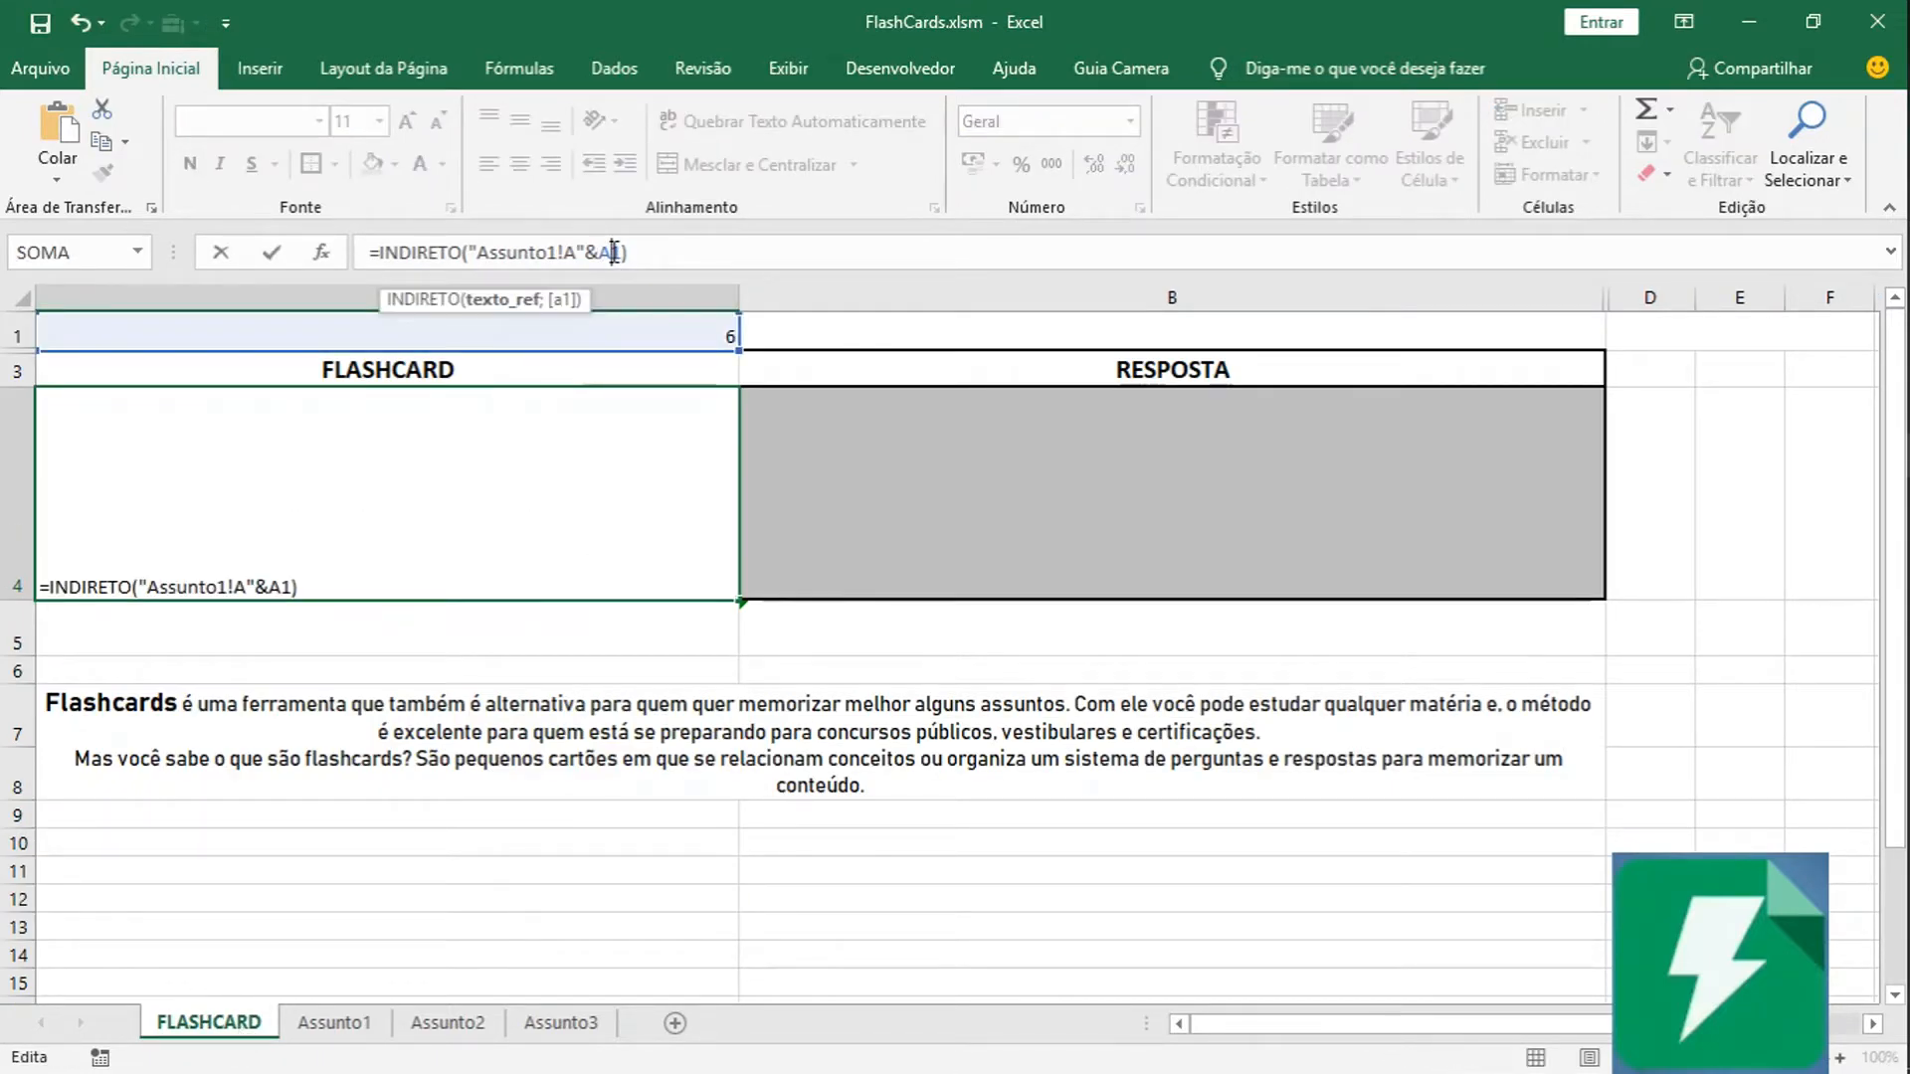
# Review the Assunto1! sheet text, column letter A, & operator and A1 reference in the A4 formula, and commit the formula.
pyautogui.click(587, 251)
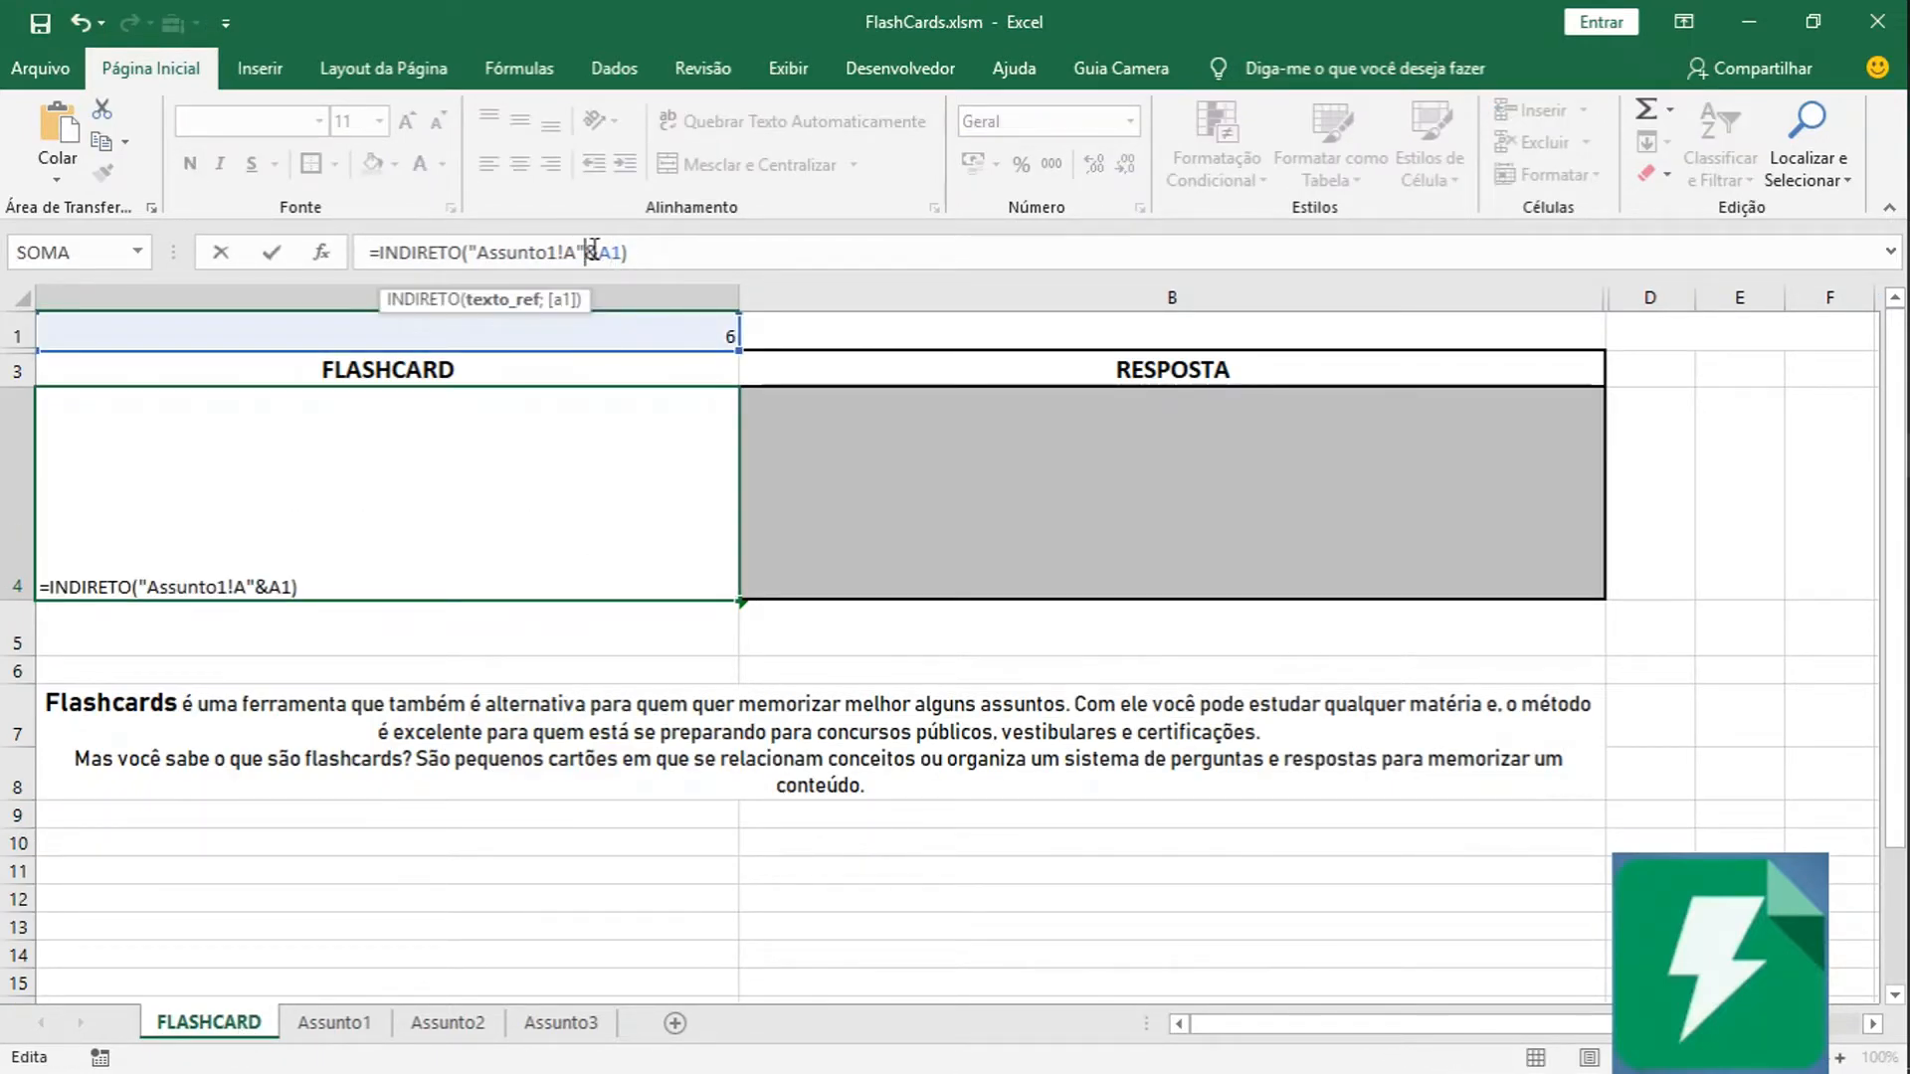
pyautogui.click(601, 252)
pyautogui.moveTo(476, 253); pyautogui.dragTo(568, 253)
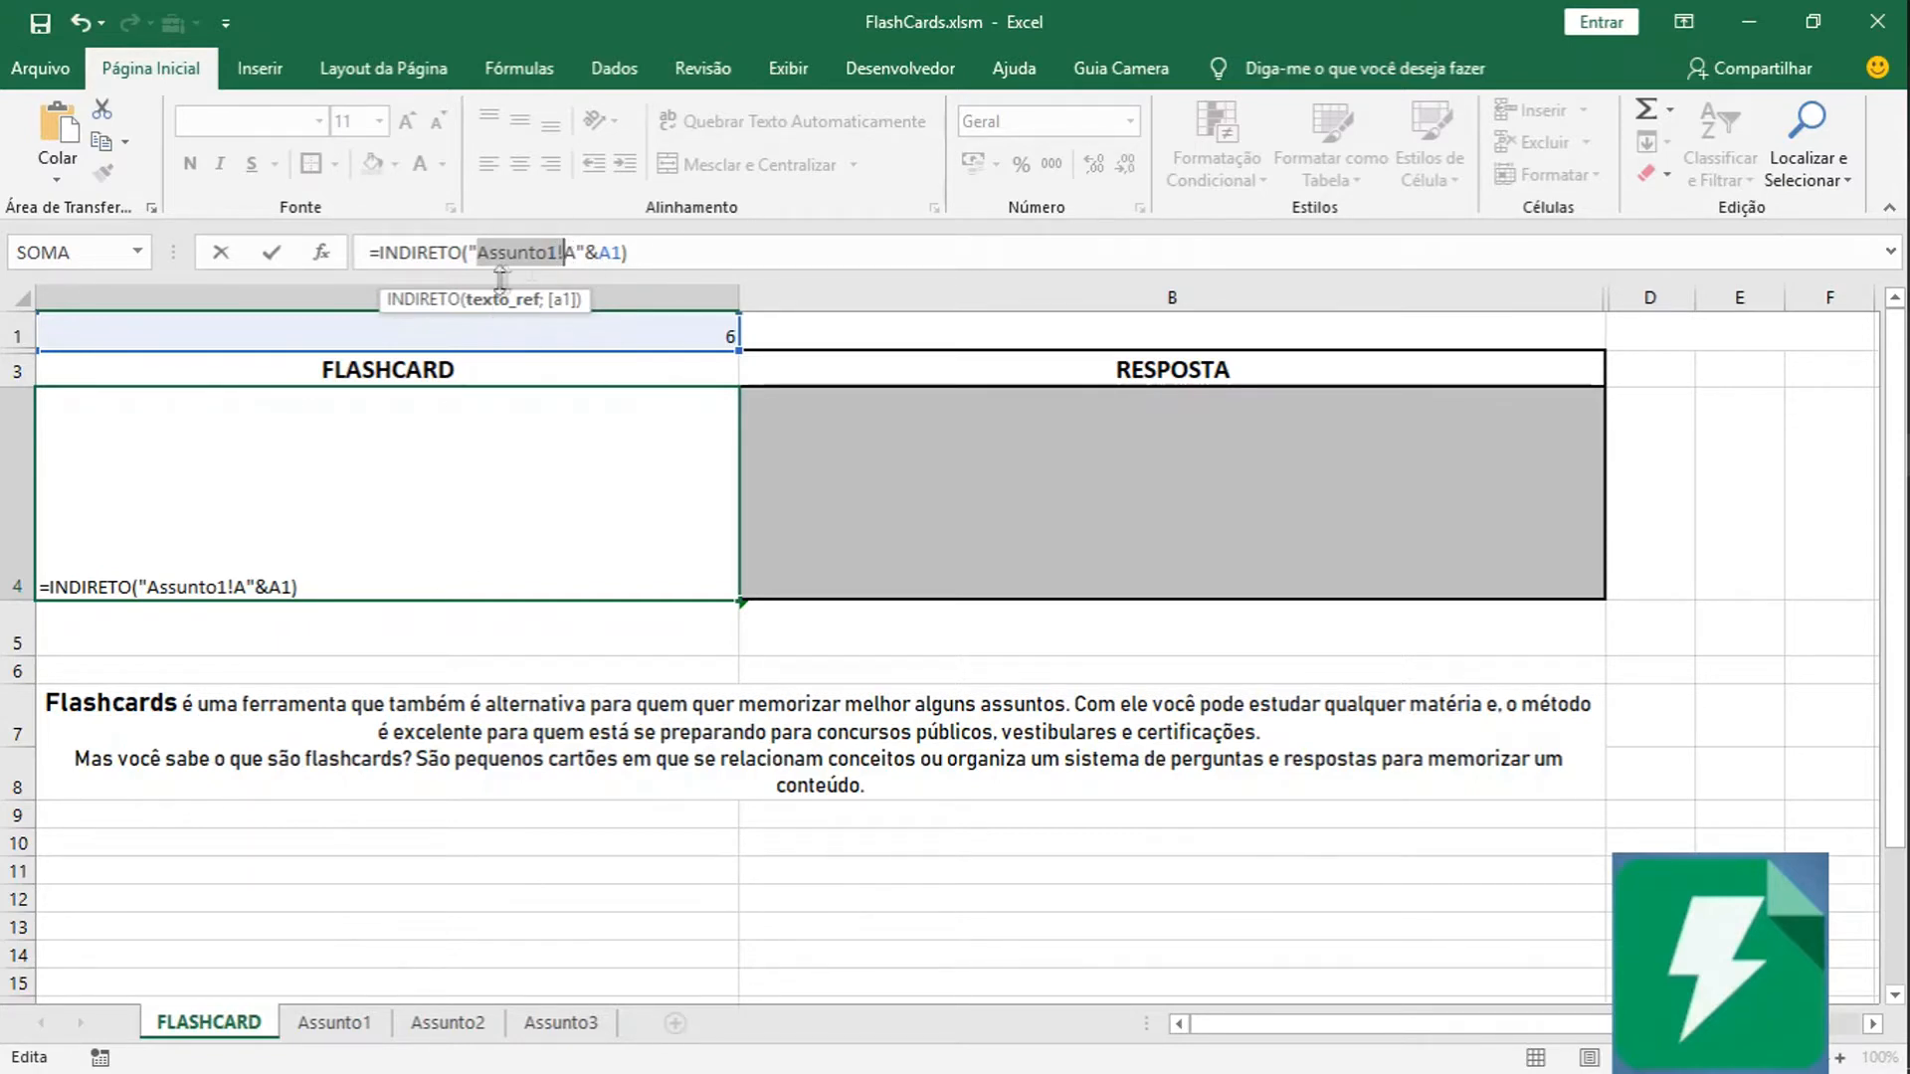
pyautogui.moveTo(563, 252); pyautogui.dragTo(584, 251)
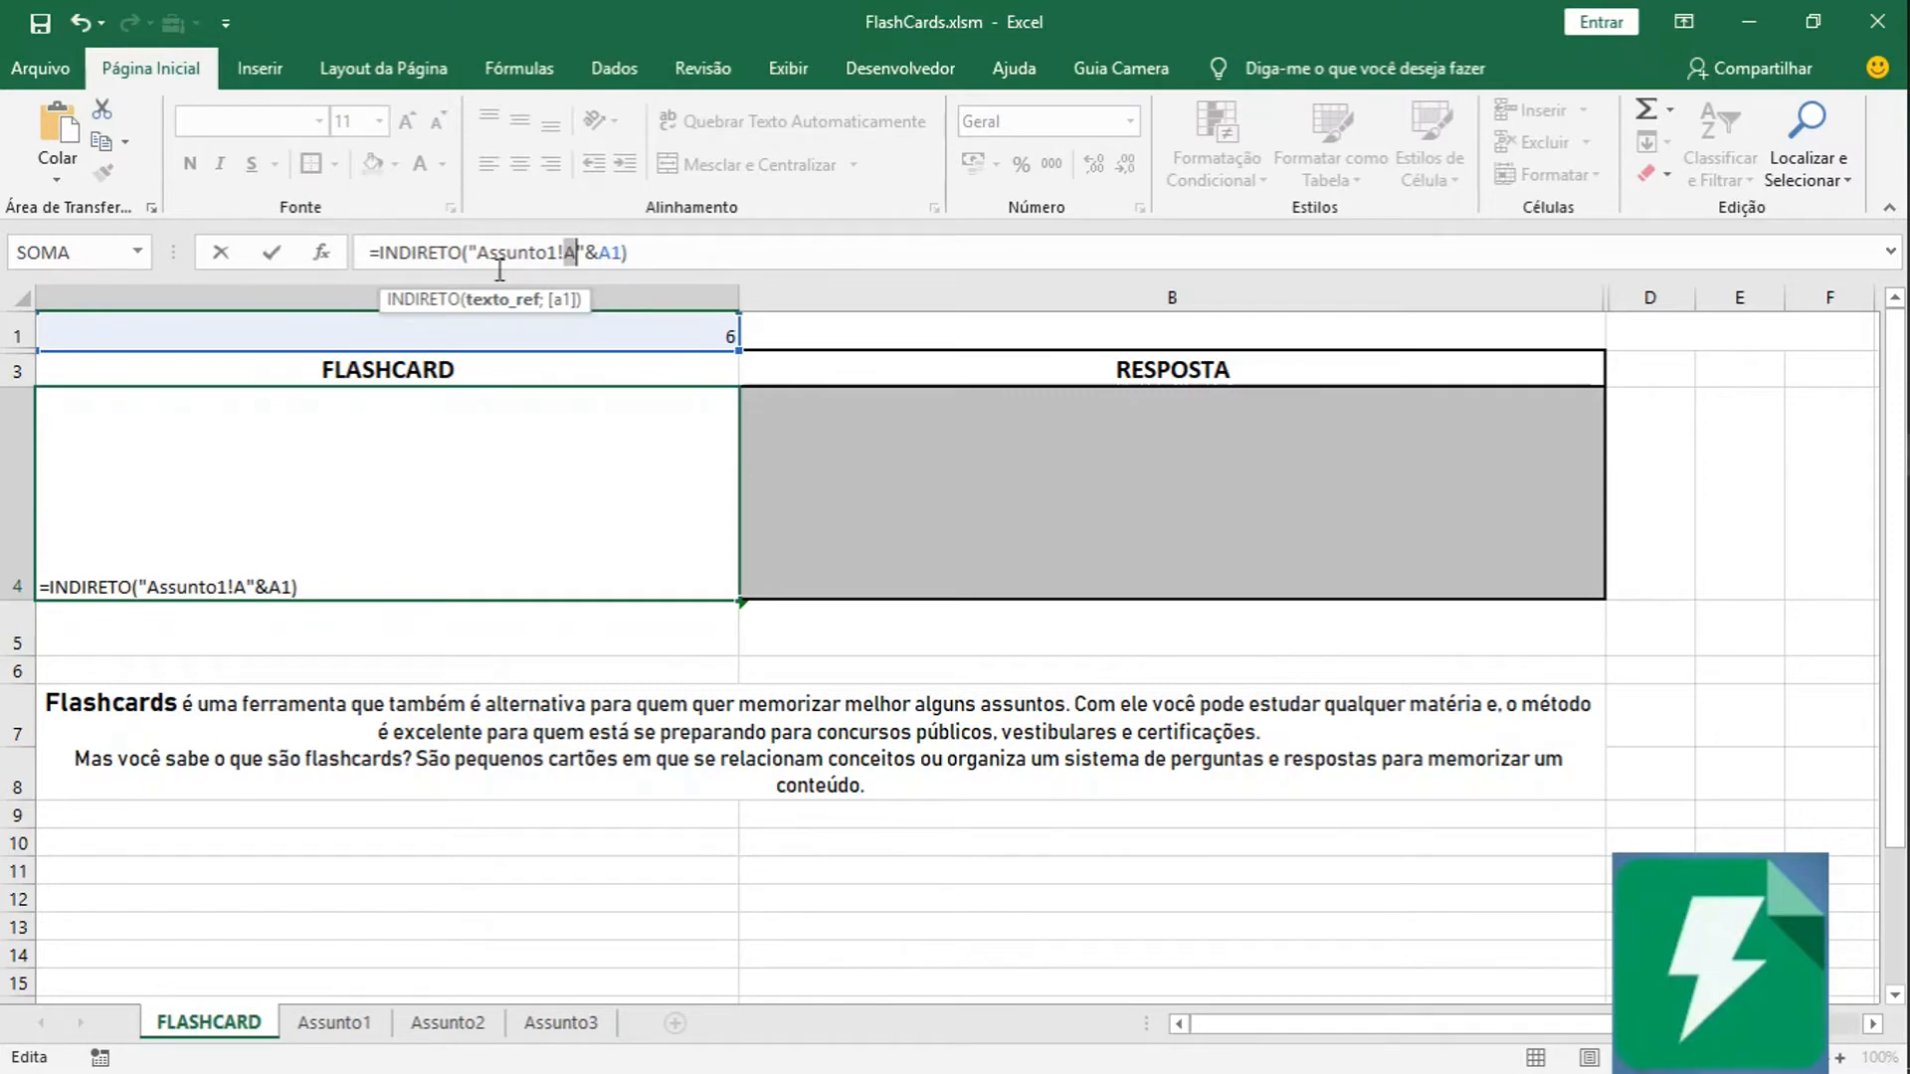
pyautogui.click(594, 251)
pyautogui.press('Left')
pyautogui.press('Left')
pyautogui.moveTo(578, 249); pyautogui.dragTo(472, 257)
pyautogui.moveTo(601, 252); pyautogui.dragTo(625, 251)
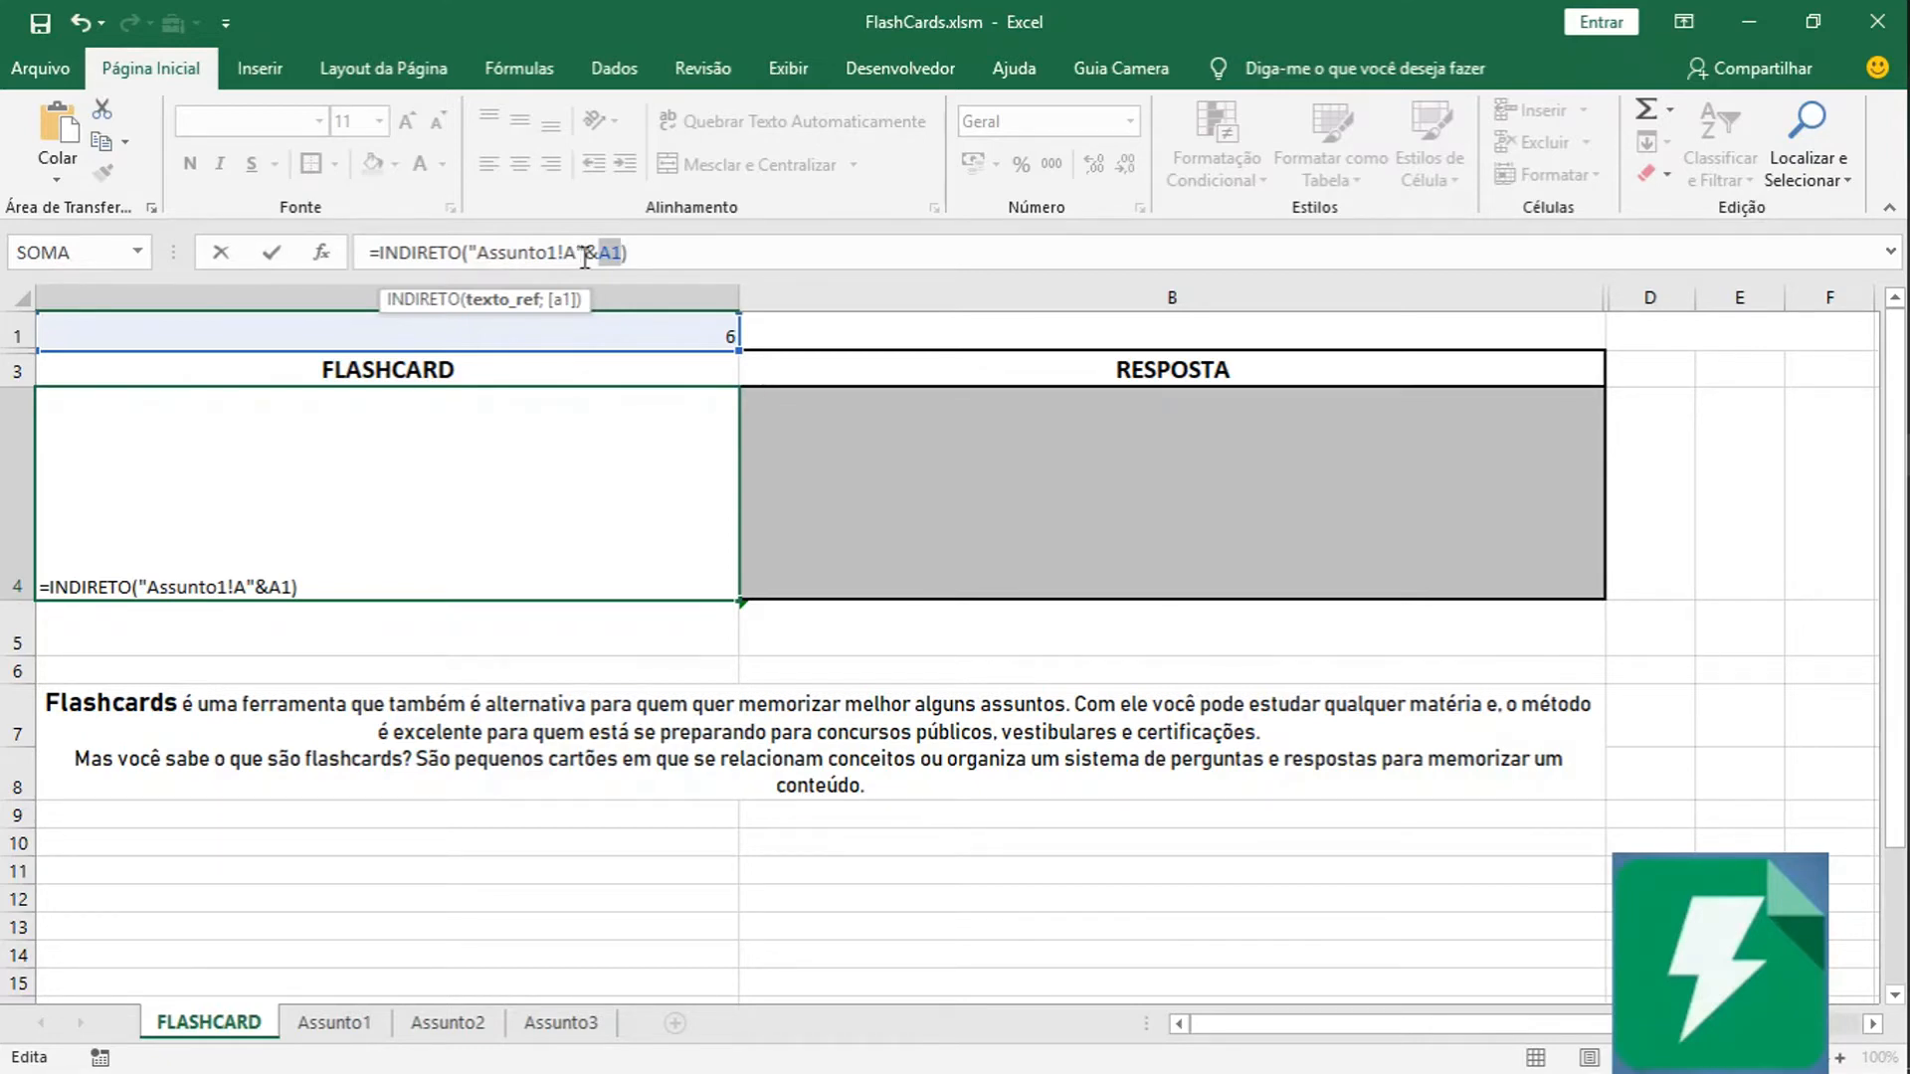
pyautogui.click(548, 244)
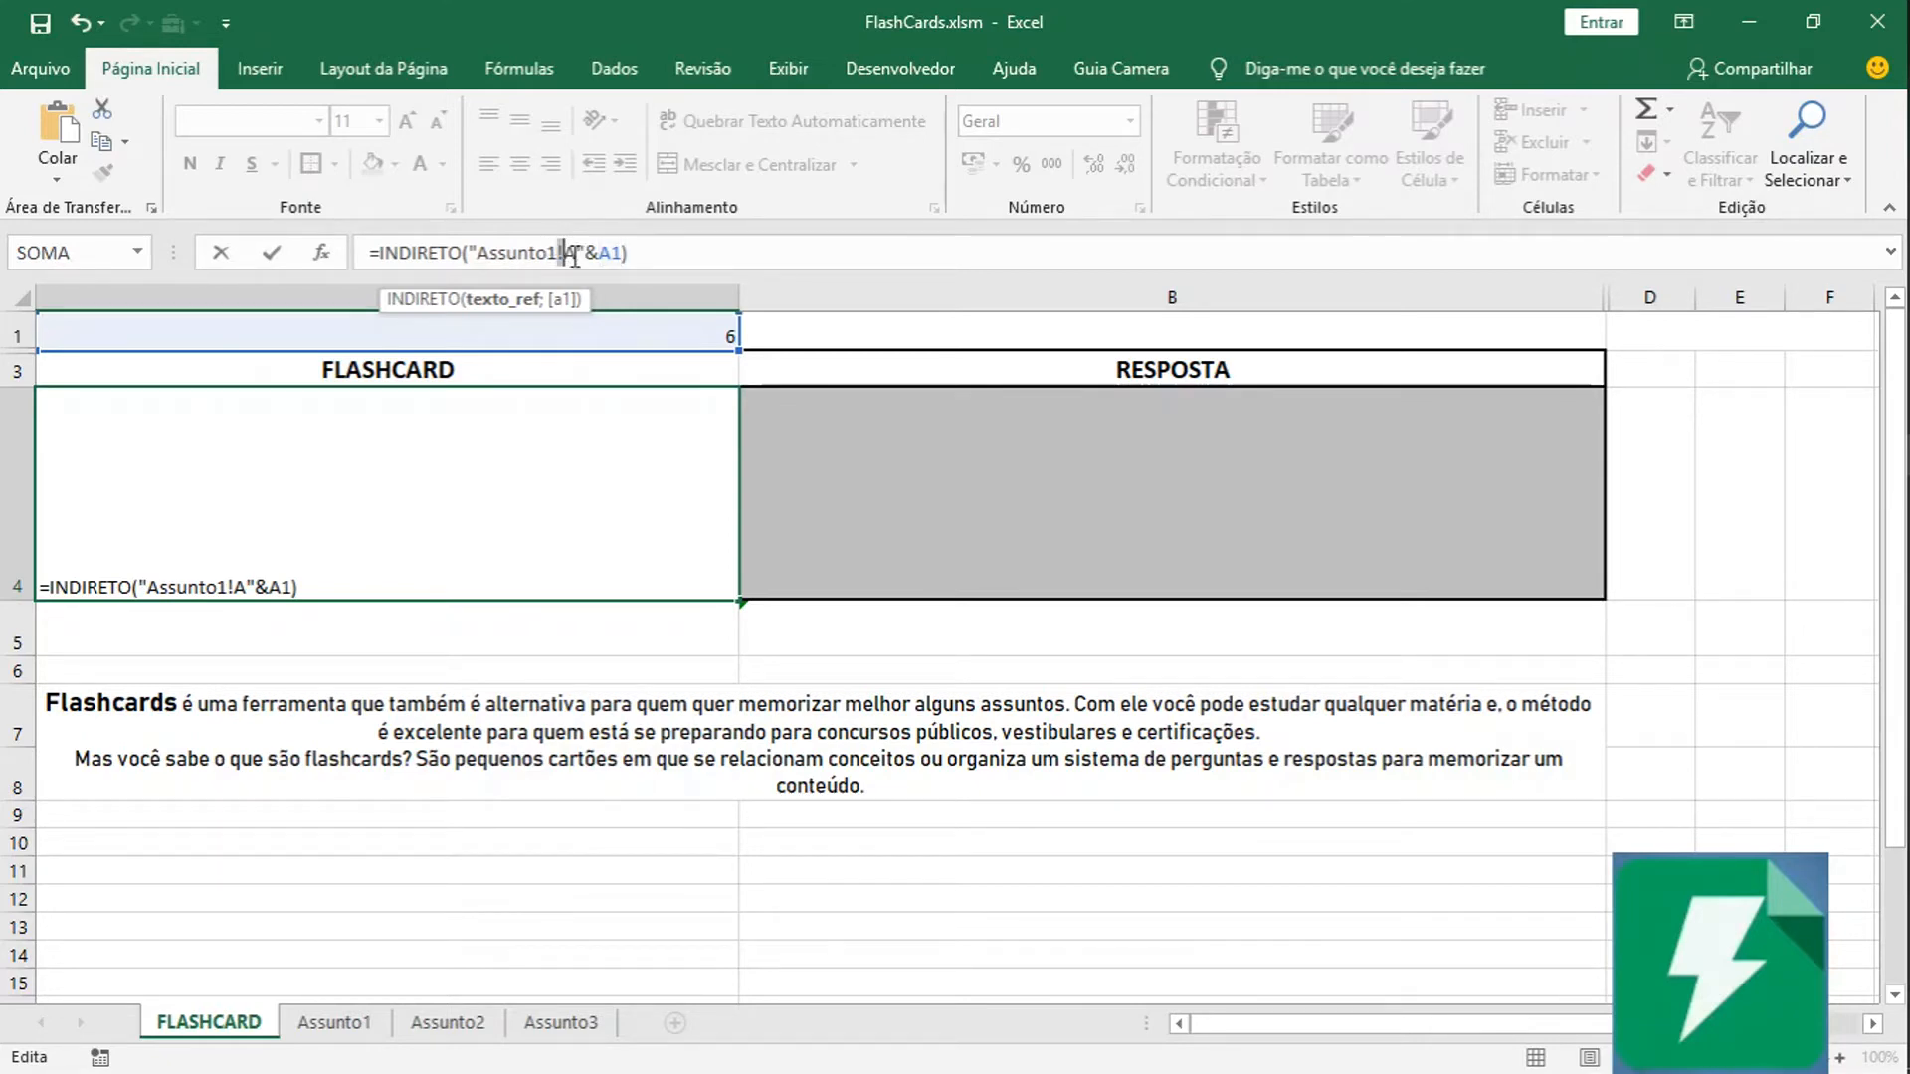
pyautogui.moveTo(565, 254); pyautogui.dragTo(578, 257)
pyautogui.moveTo(587, 251); pyautogui.dragTo(620, 251)
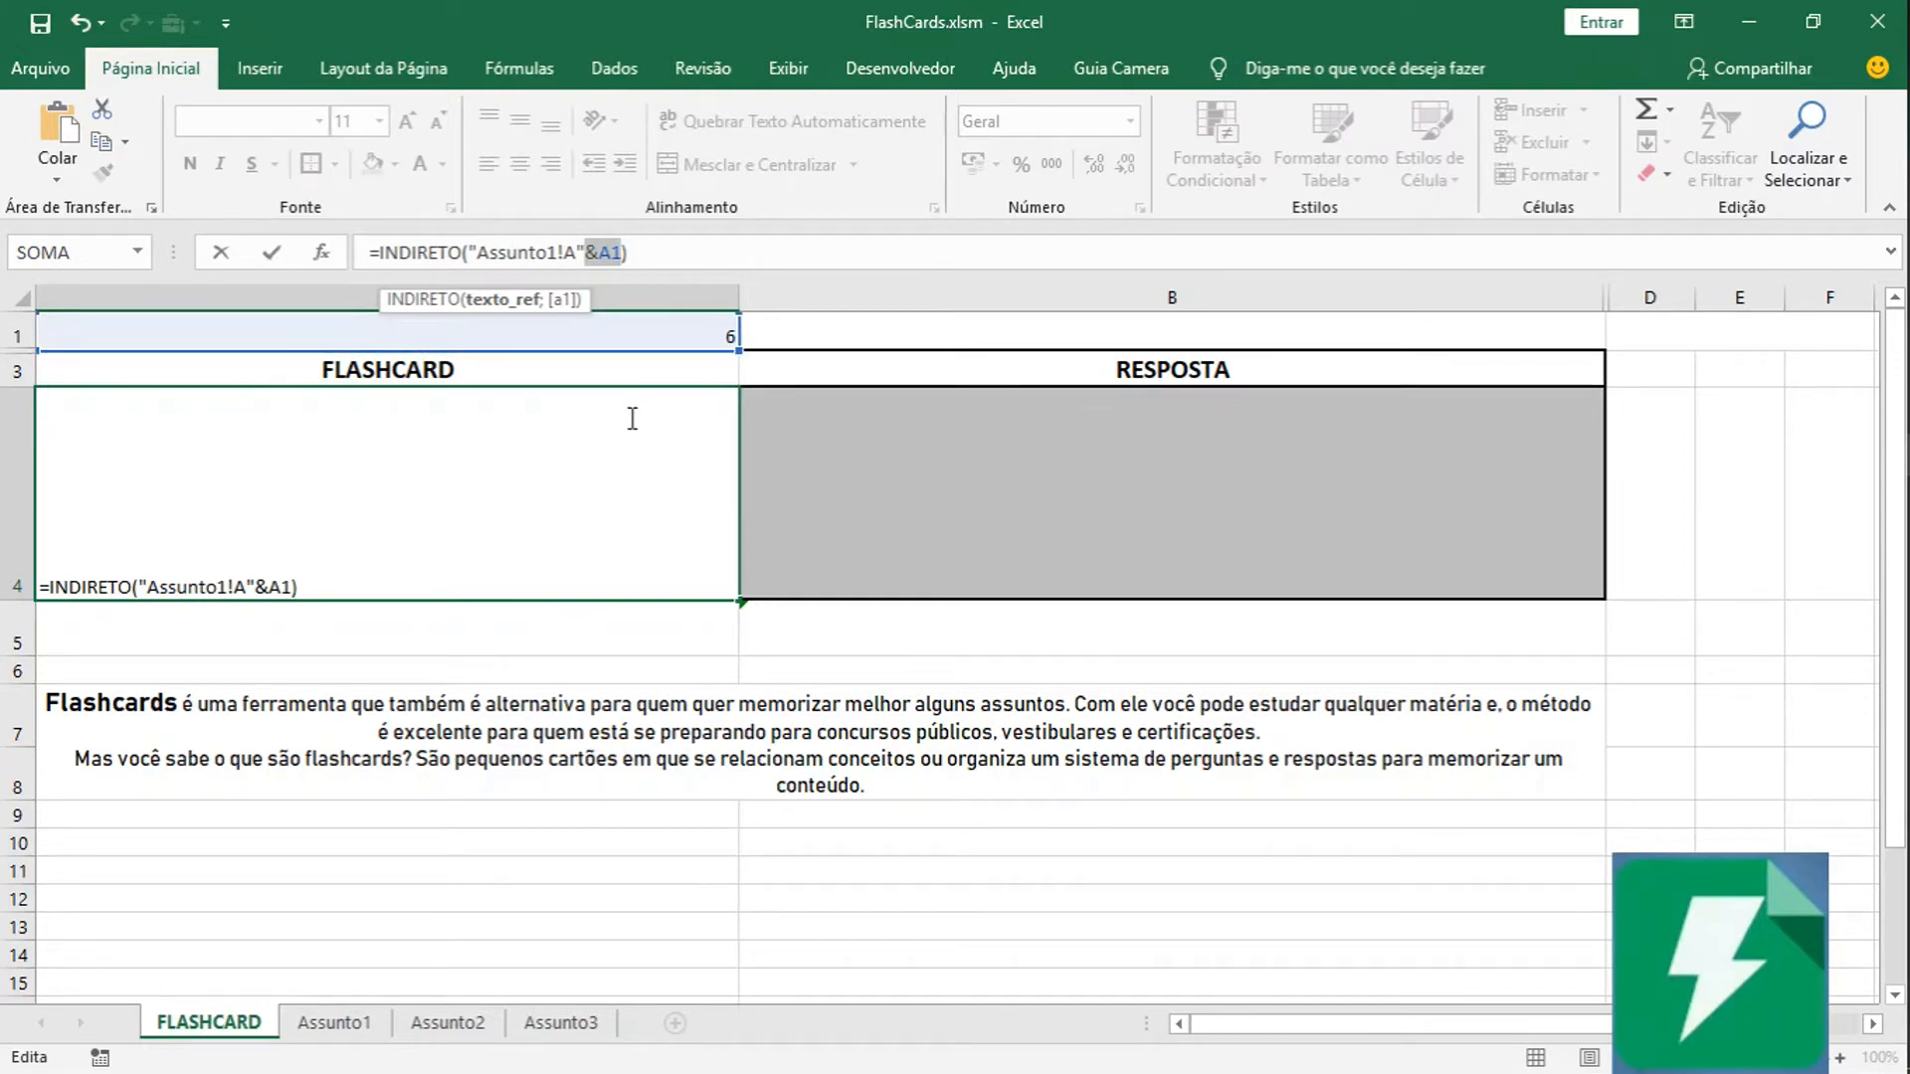
pyautogui.press('Return')
# Test the flashcard by re-entering the ALEATÓRIOENTRE formula in A1 four times to draw new questions.
pyautogui.click(702, 339)
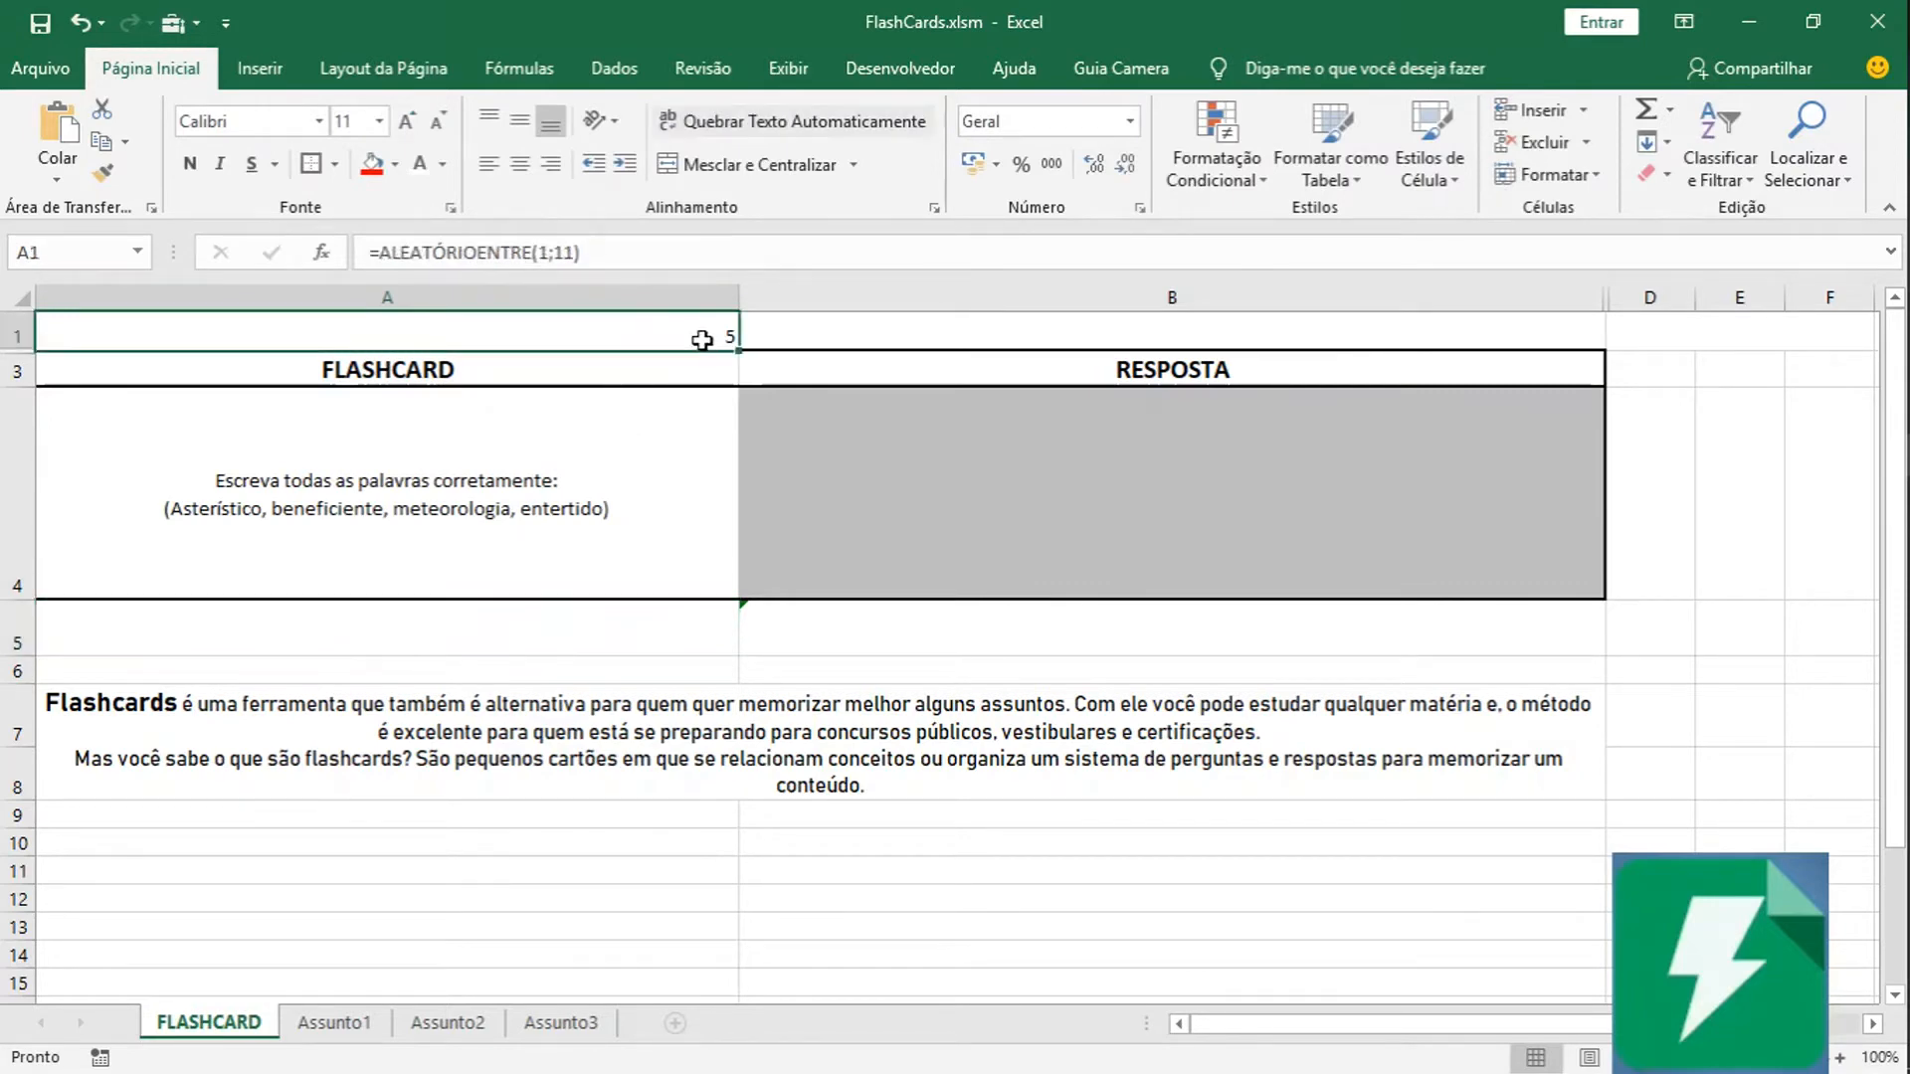
pyautogui.doubleClick(721, 336)
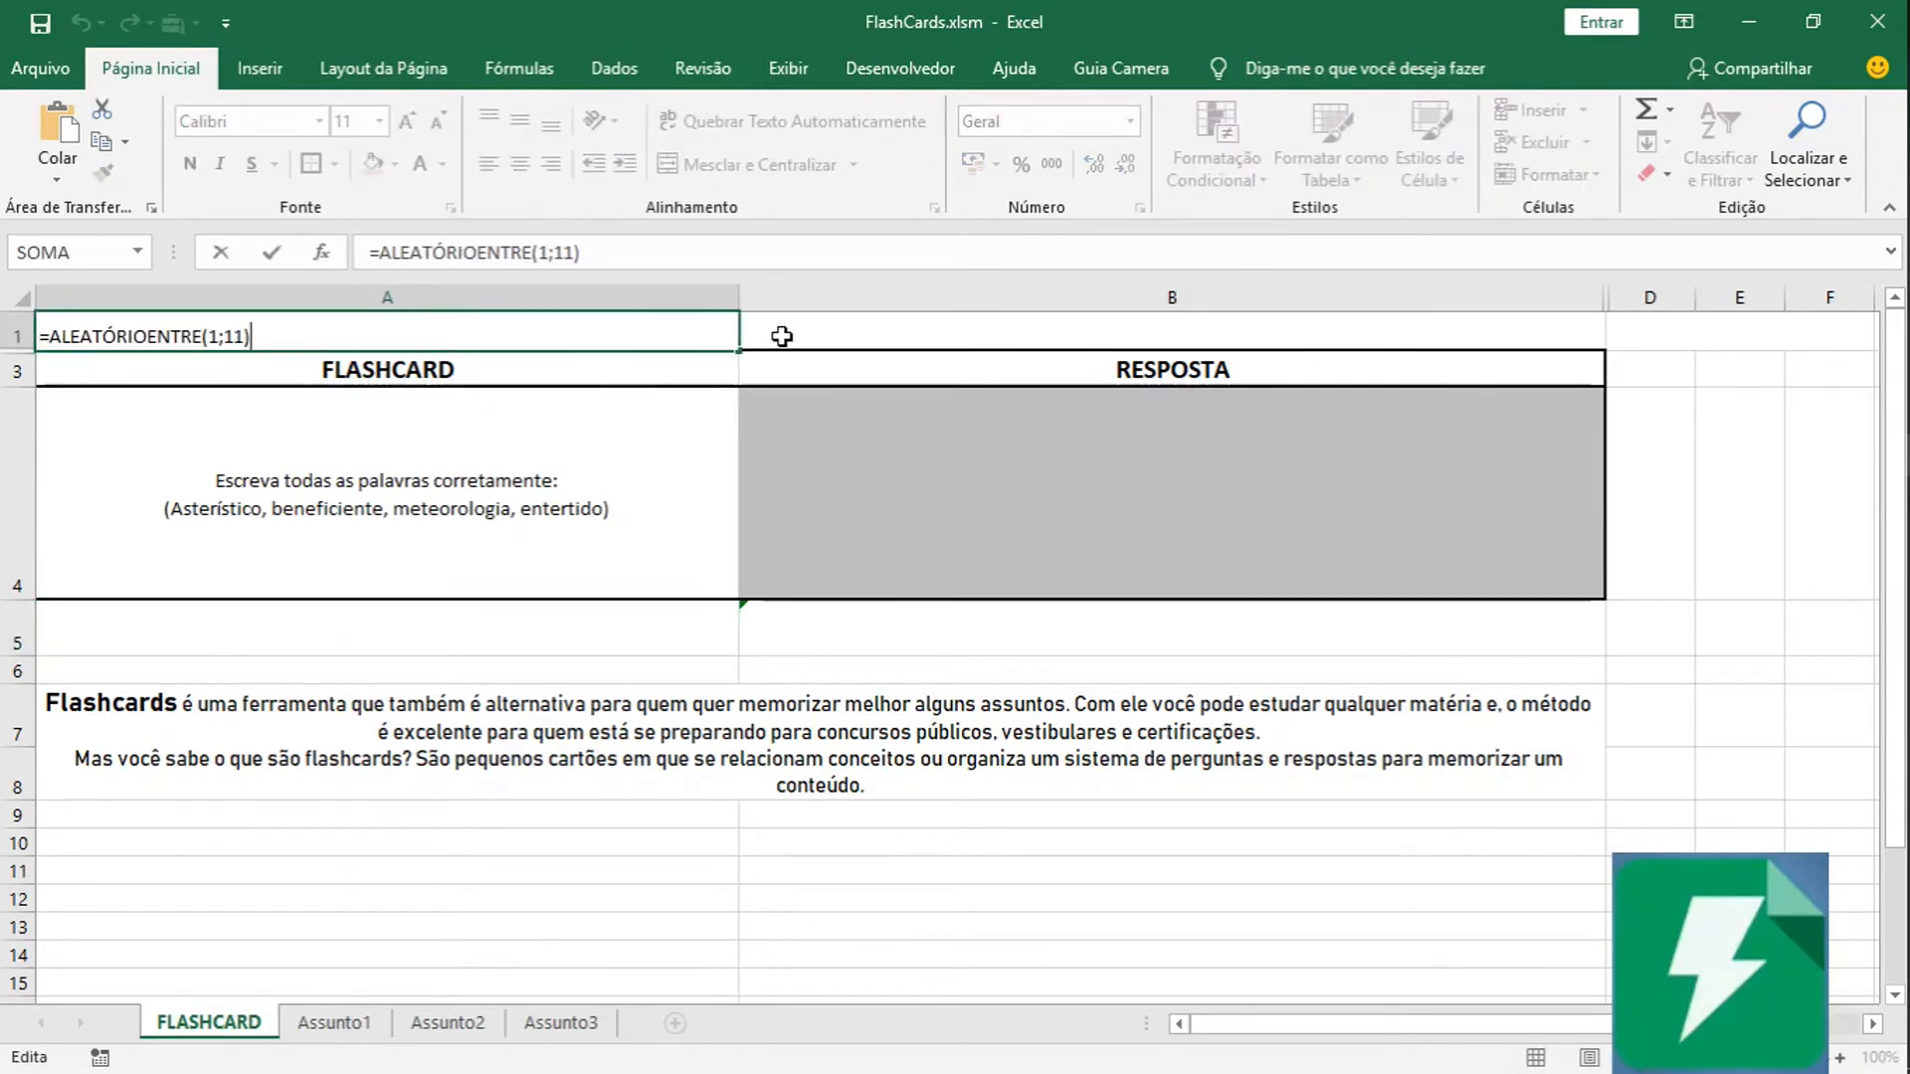
pyautogui.press('Return')
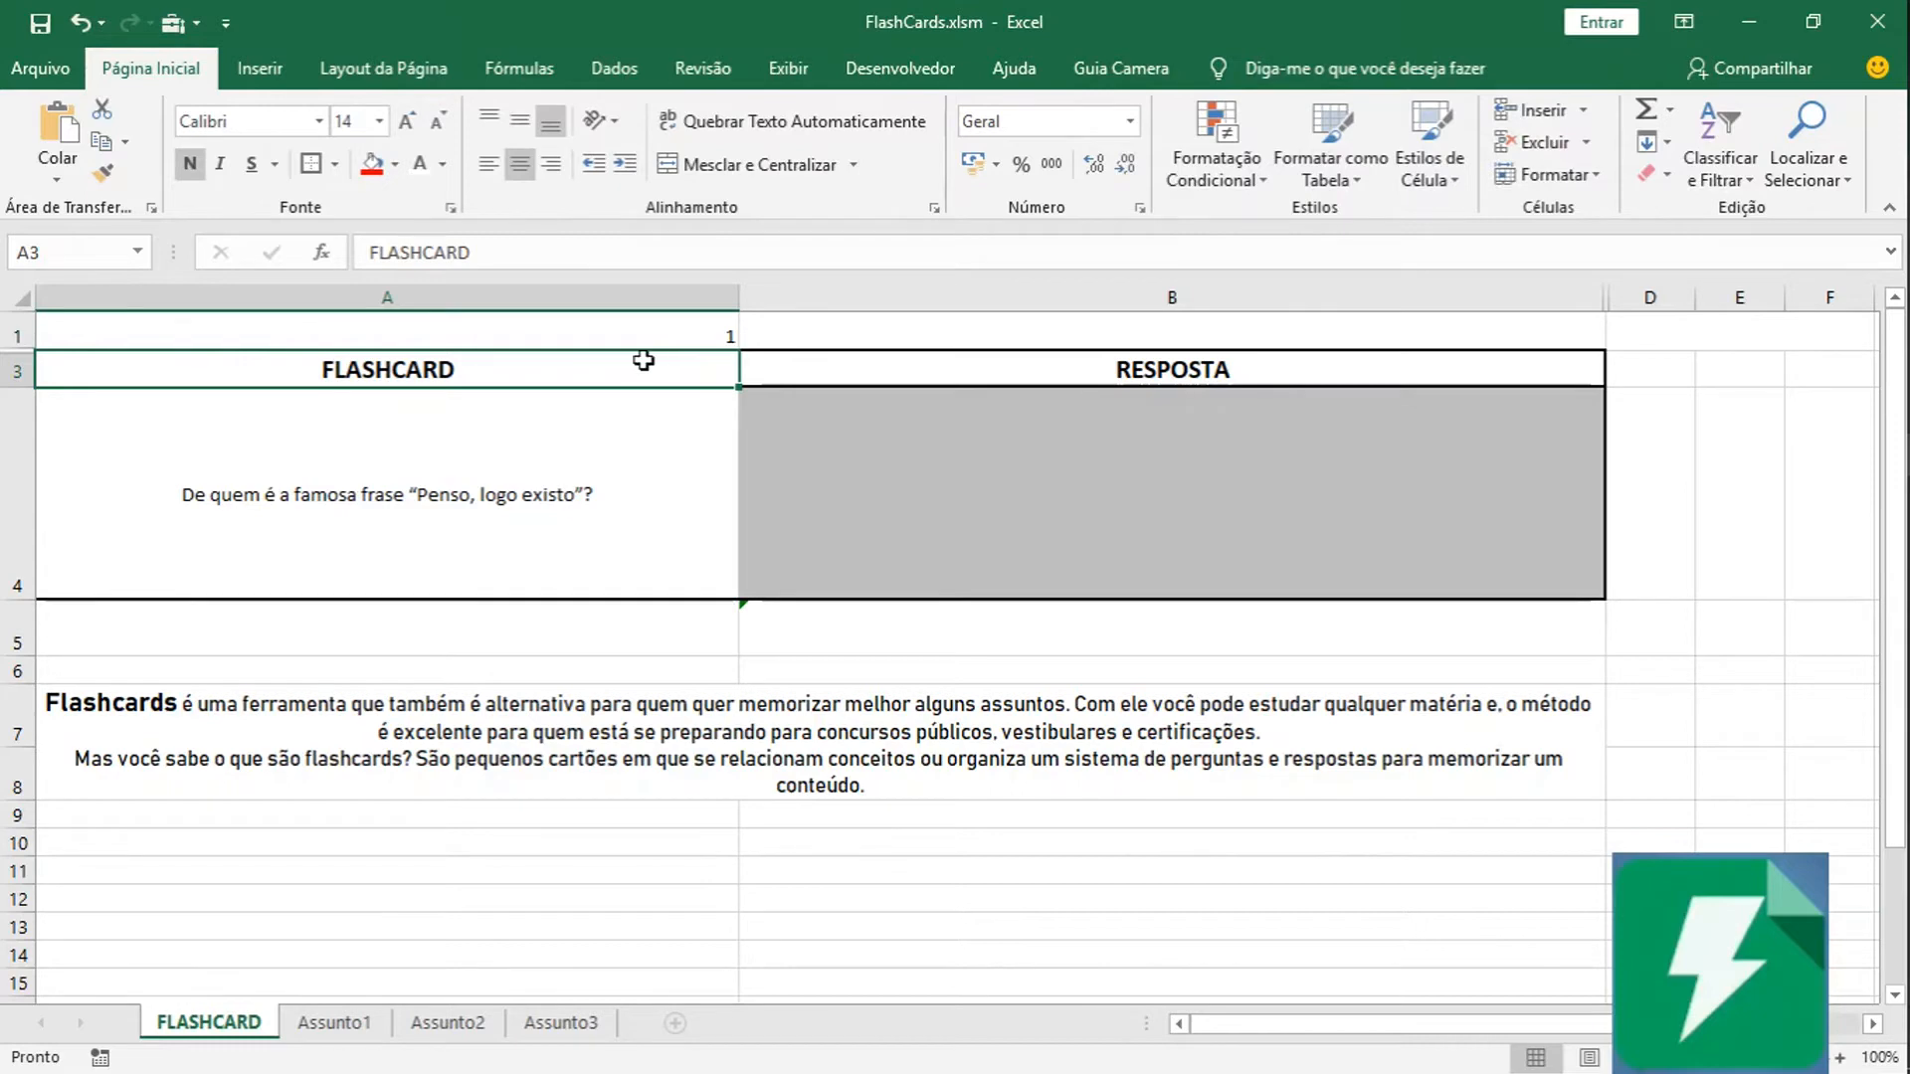
pyautogui.click(673, 326)
pyautogui.doubleClick(693, 332)
pyautogui.press('Return')
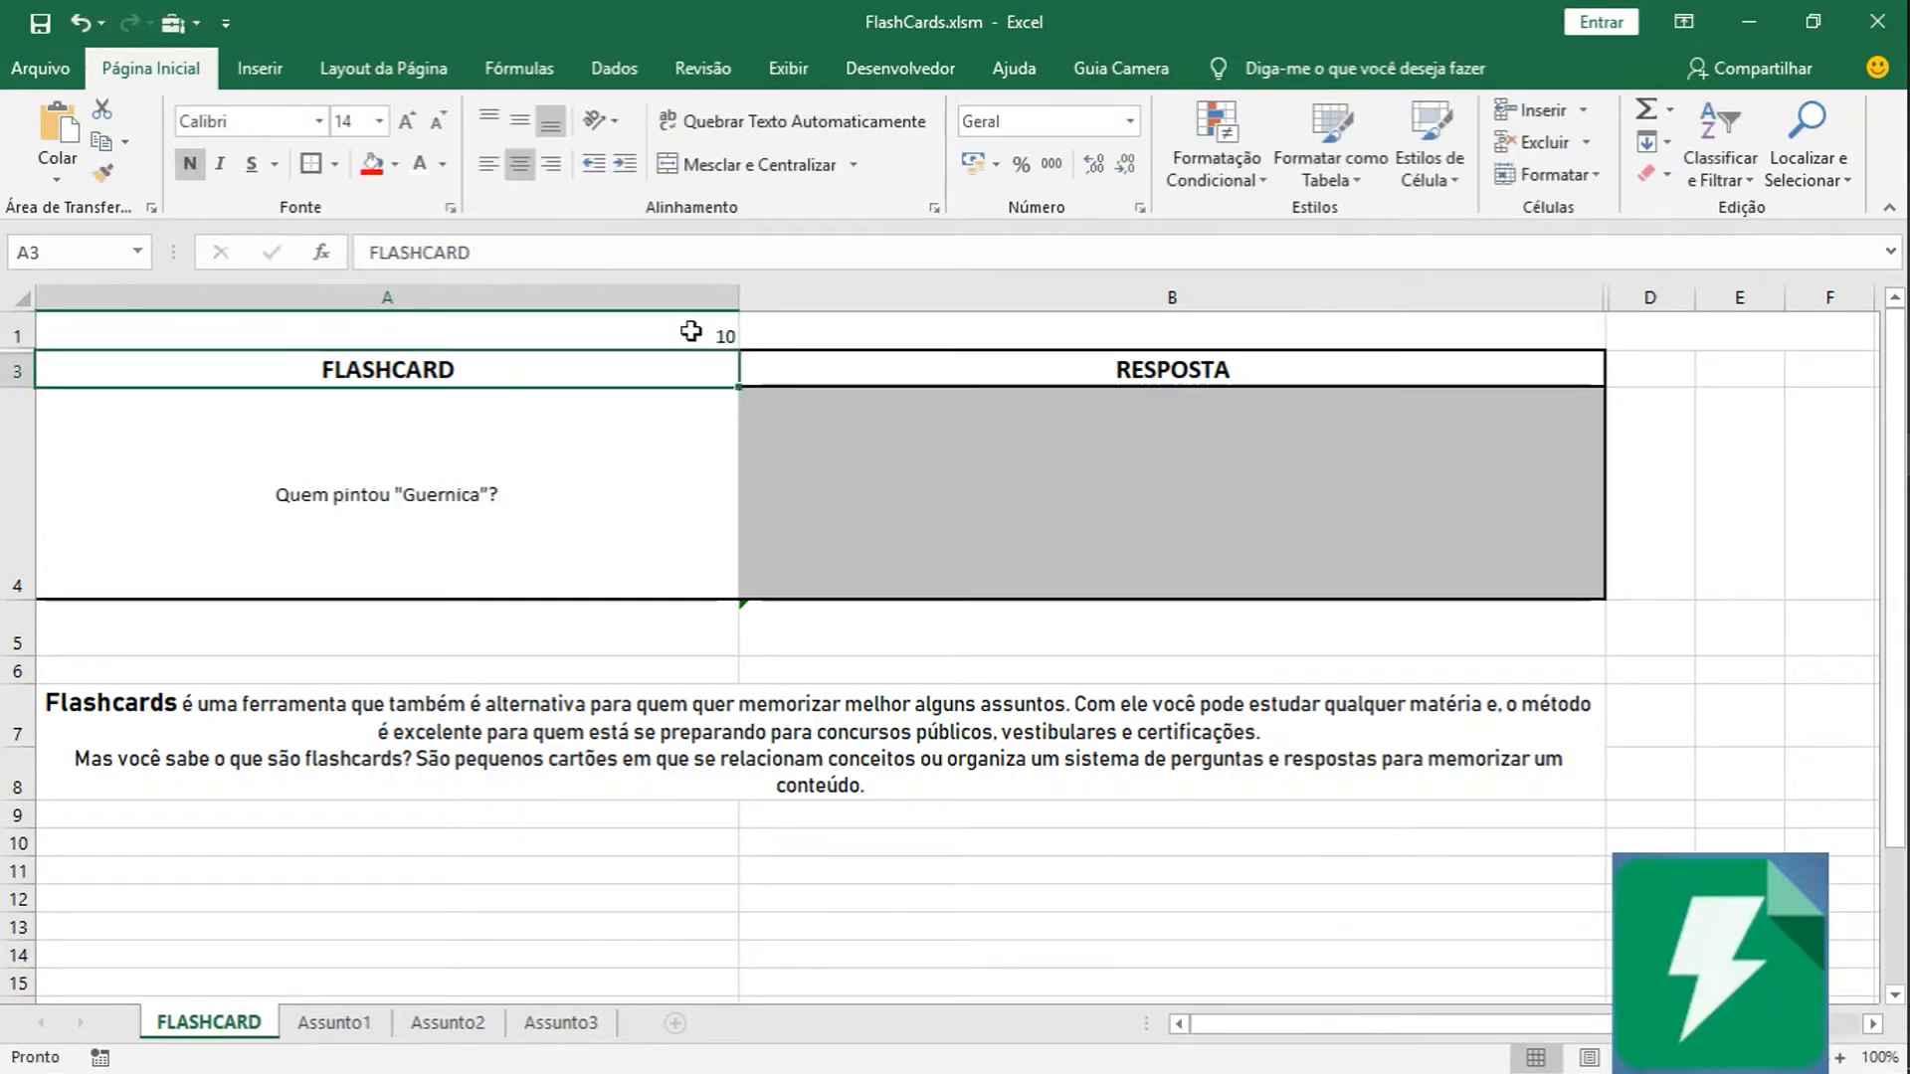
pyautogui.click(691, 331)
pyautogui.press('F2')
pyautogui.press('Return')
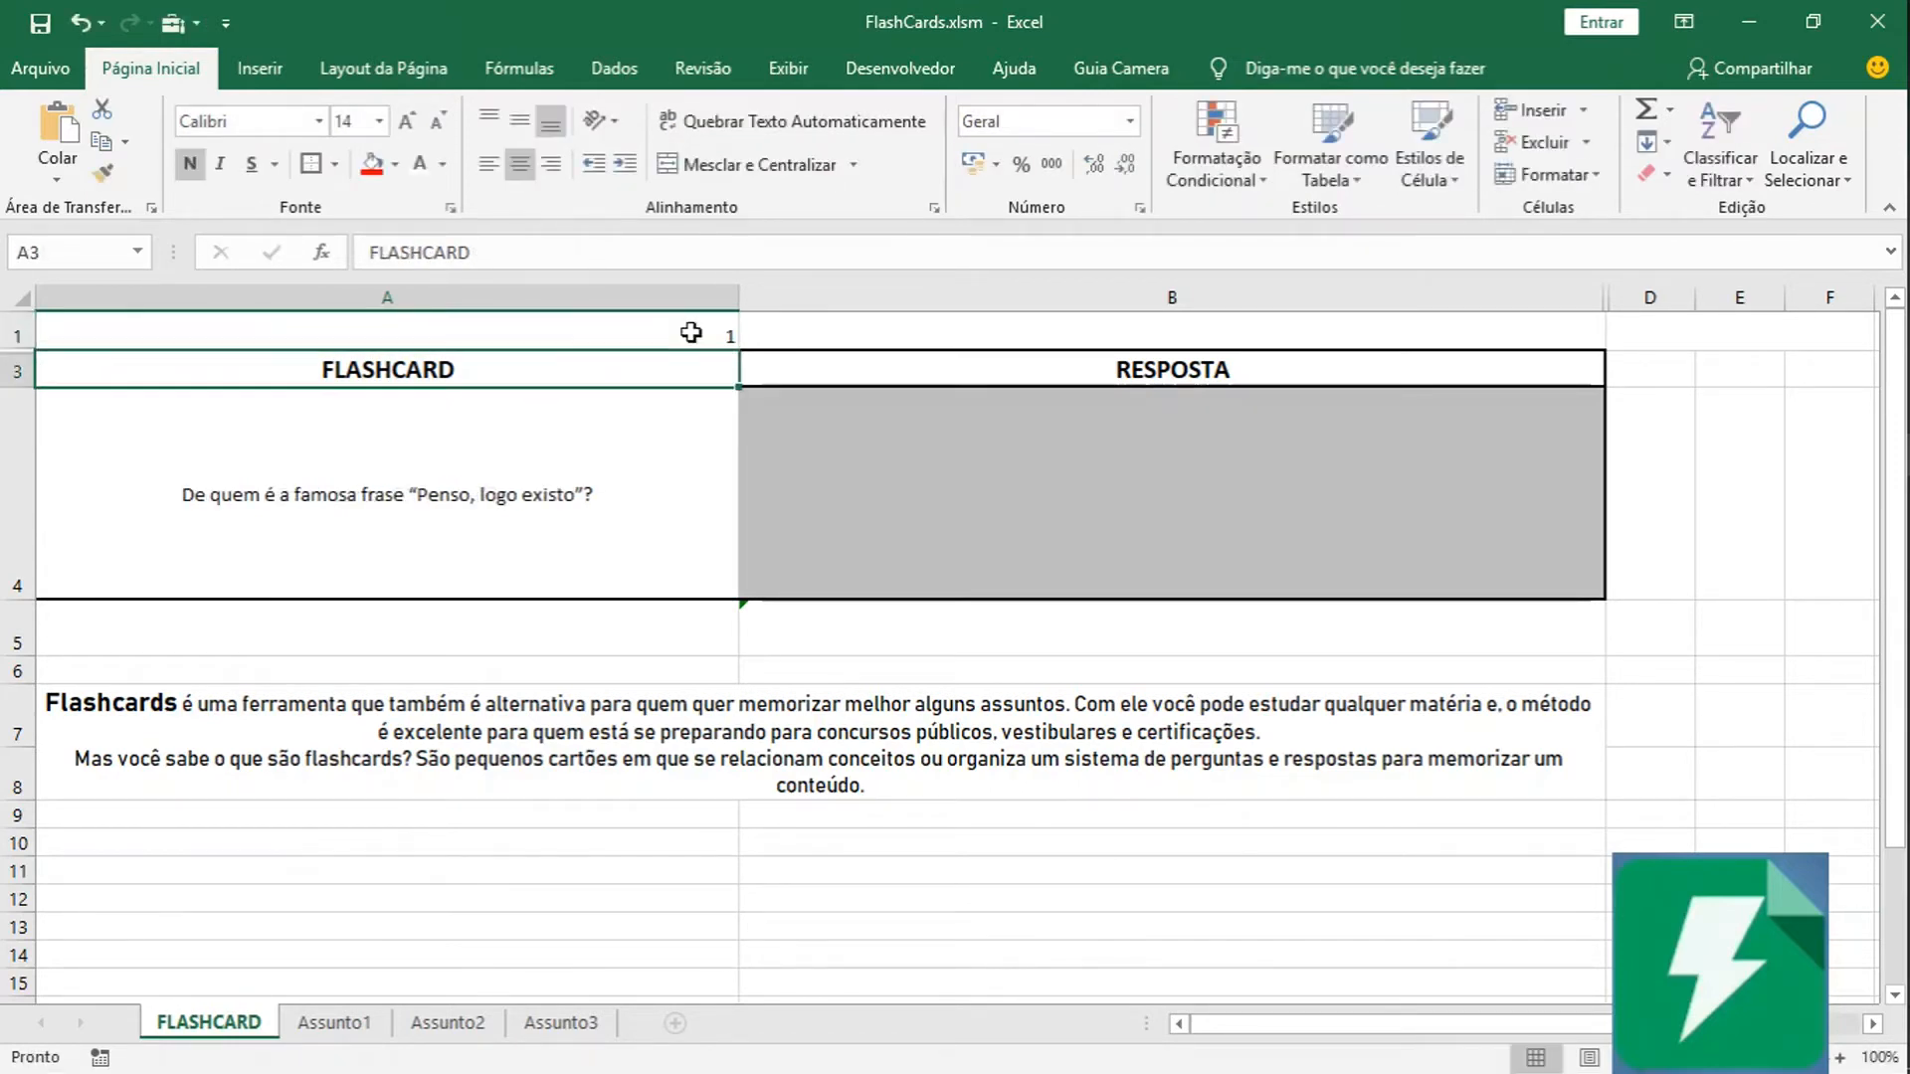
pyautogui.click(691, 333)
pyautogui.press('F2')
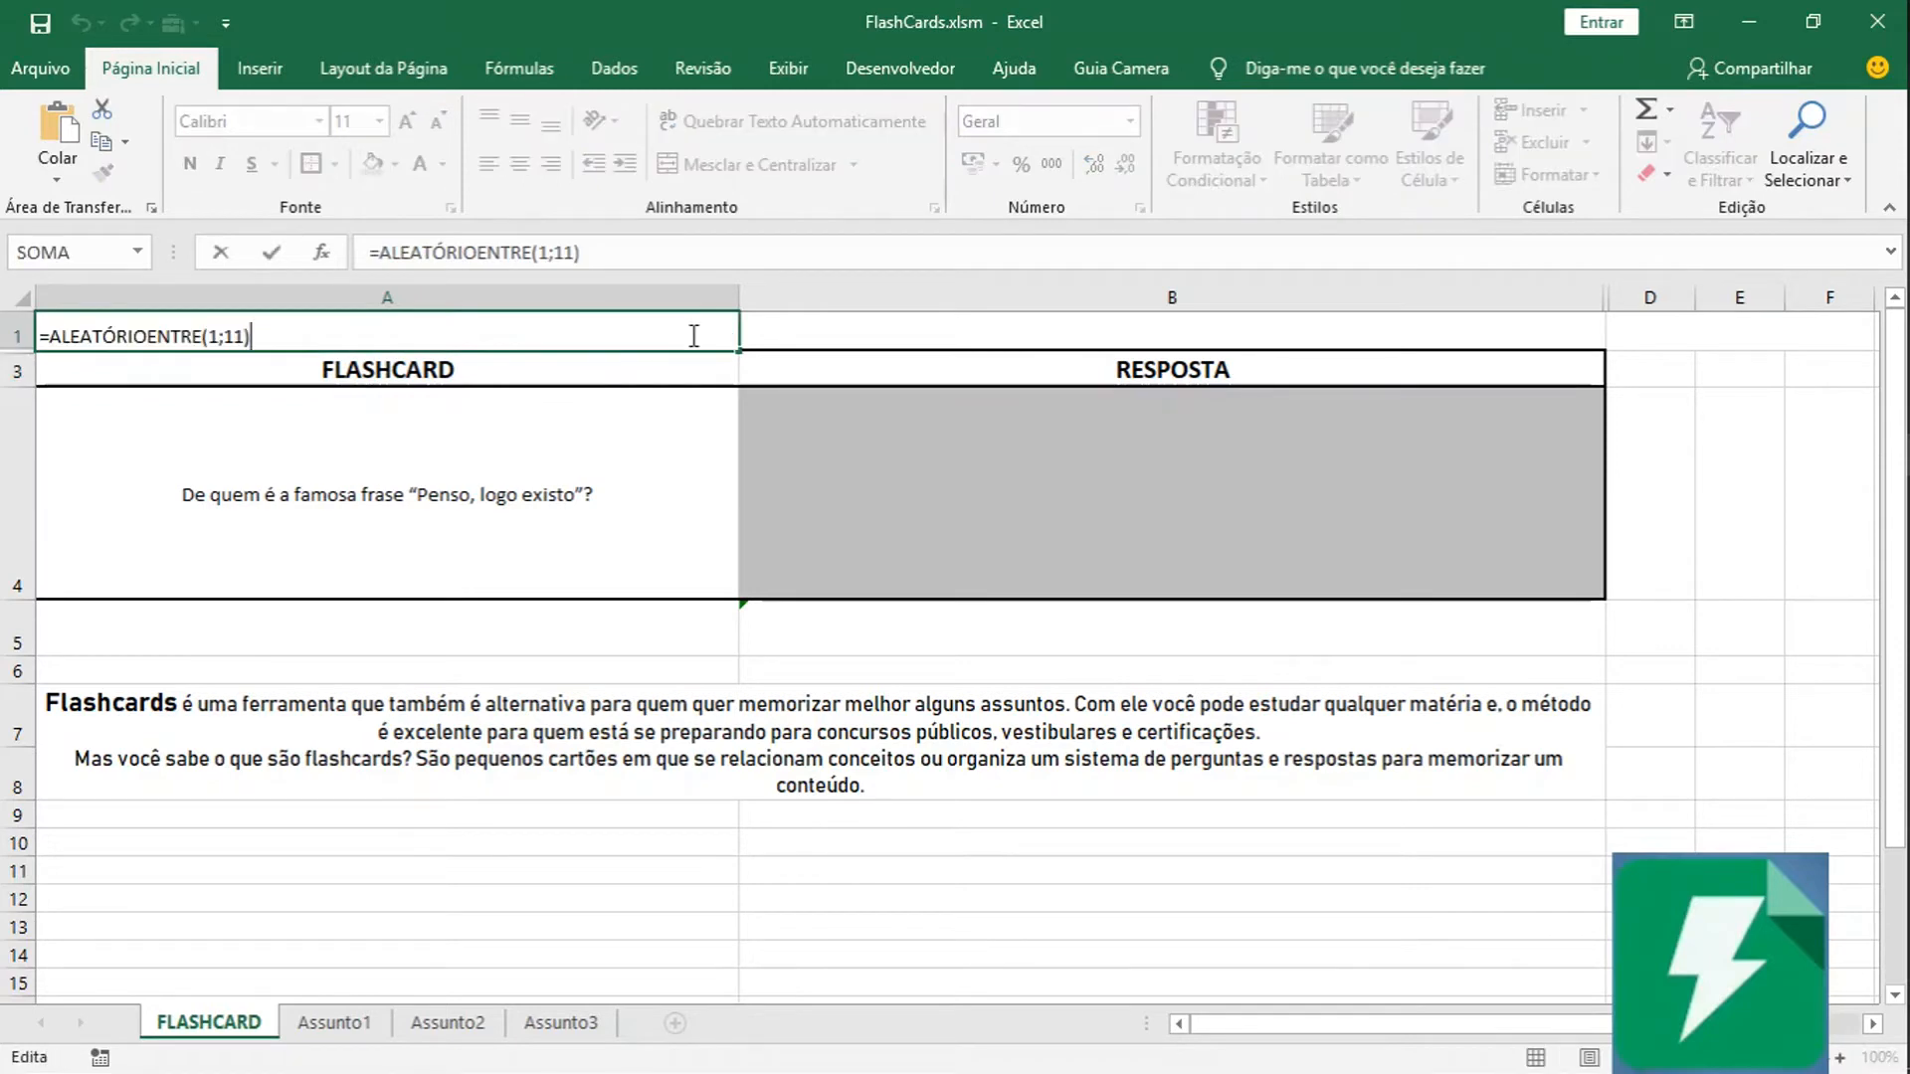
pyautogui.press('Return')
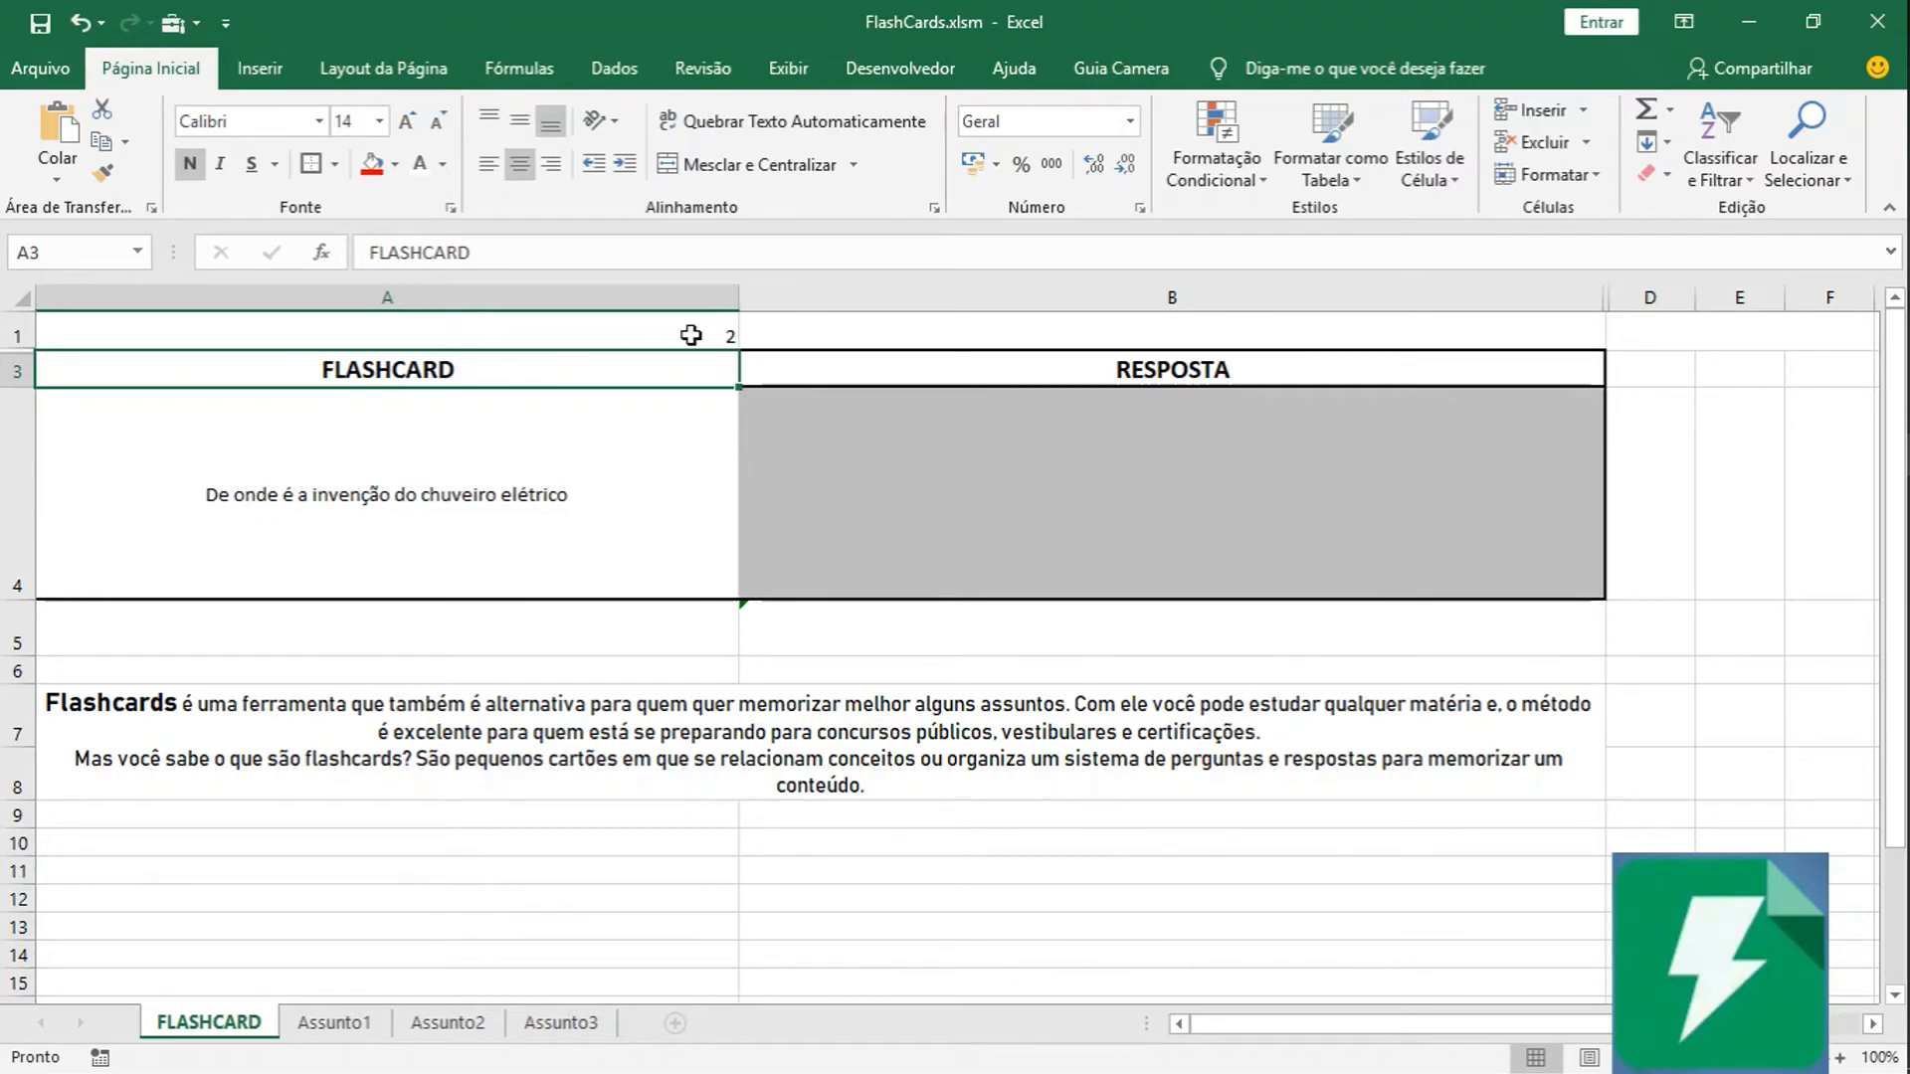
# Compare the INDIRETO formula in flashcard cell A4 with question rows 1 to 11 in column A of Assunto1.
pyautogui.click(512, 478)
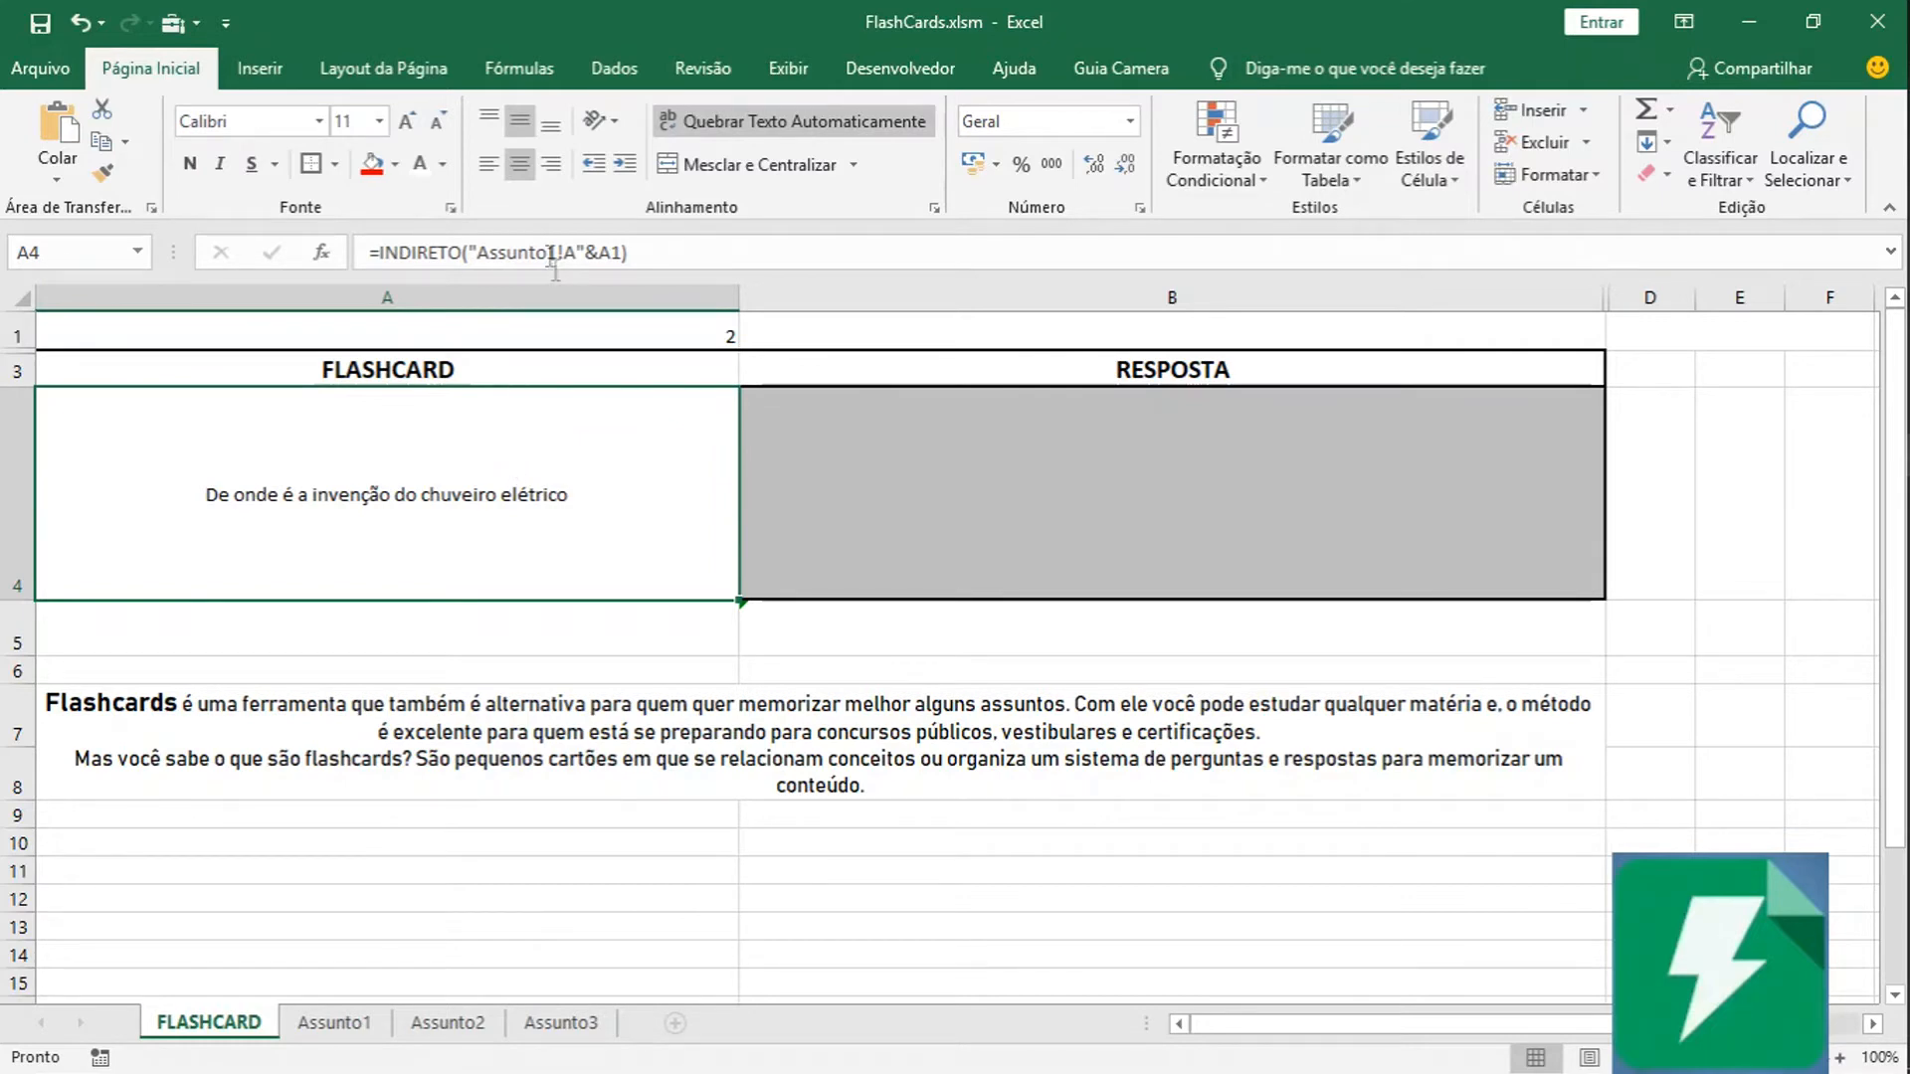
pyautogui.click(299, 1027)
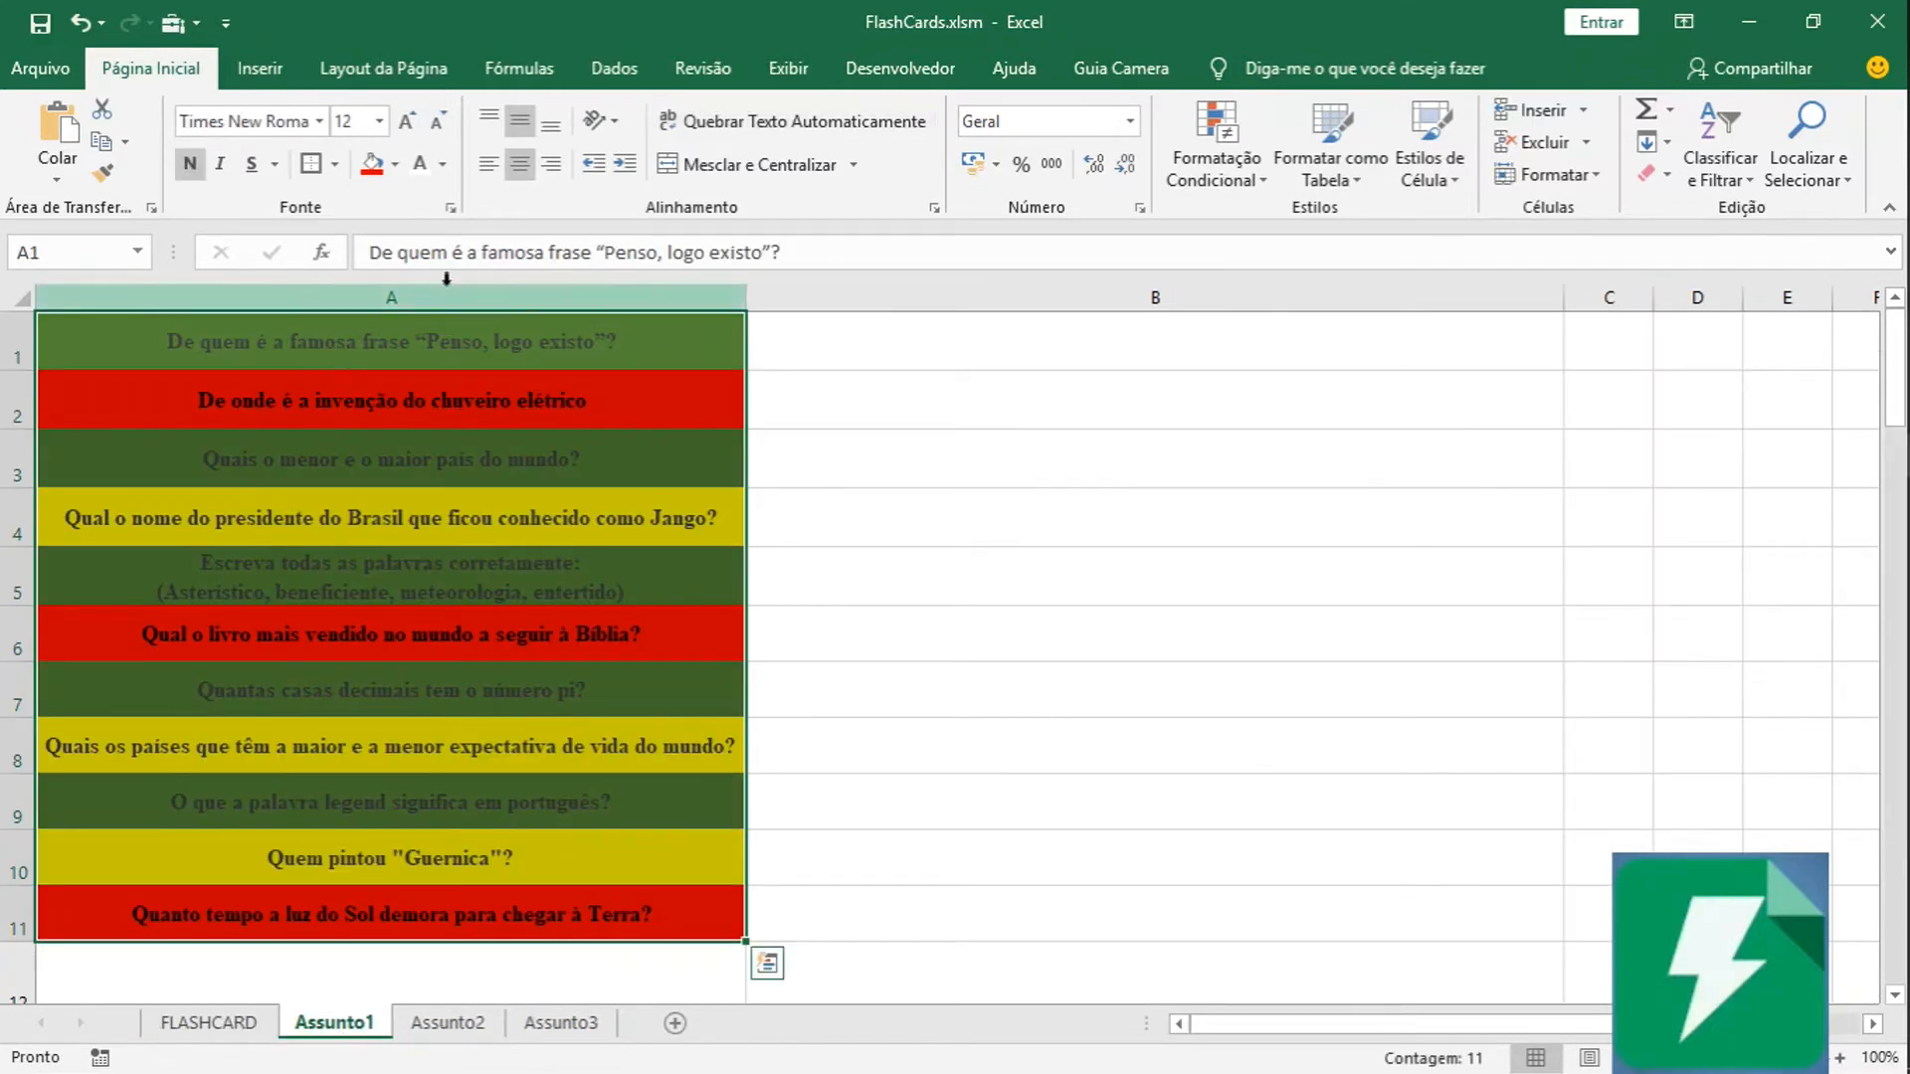
pyautogui.moveTo(5, 351)
pyautogui.mouseDown()
pyautogui.moveTo(20, 905)
pyautogui.moveTo(243, 408)
pyautogui.moveTo(255, 333)
pyautogui.mouseUp()
pyautogui.click(130, 908)
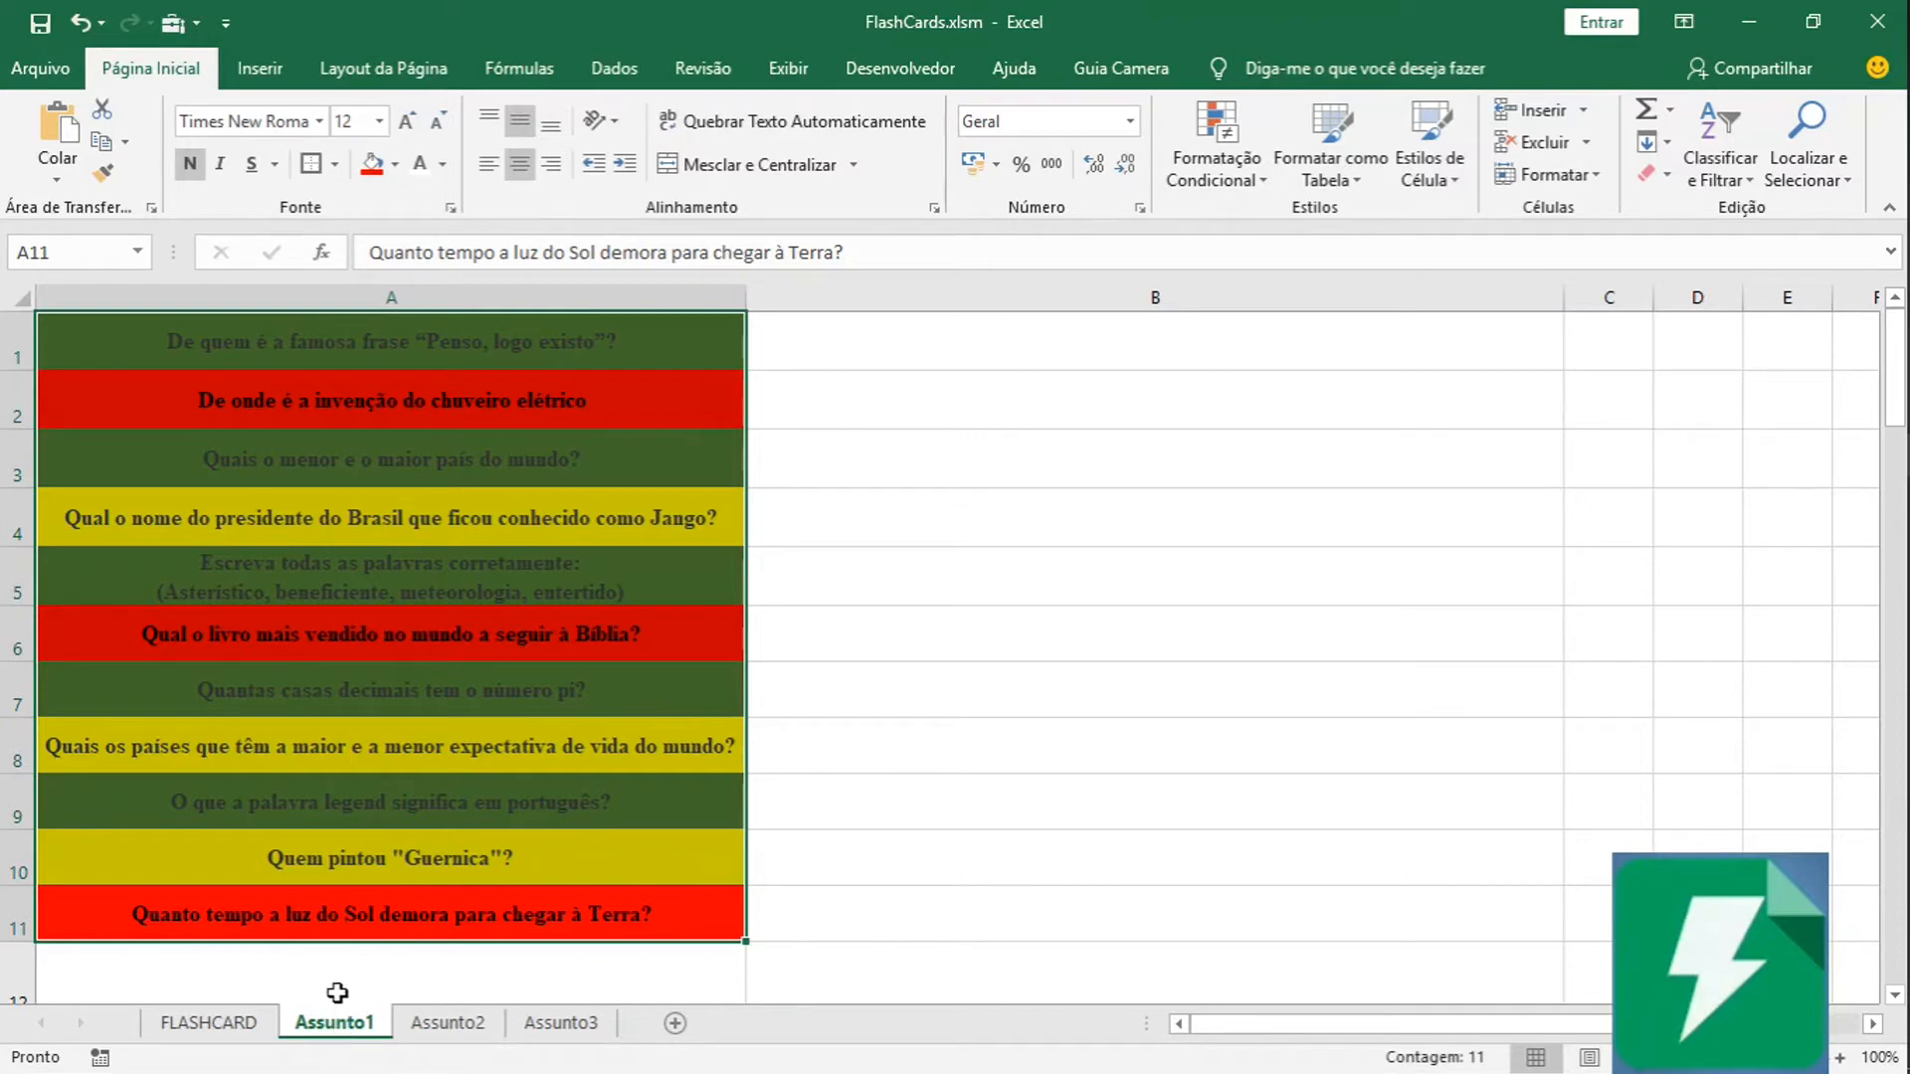
pyautogui.click(250, 1023)
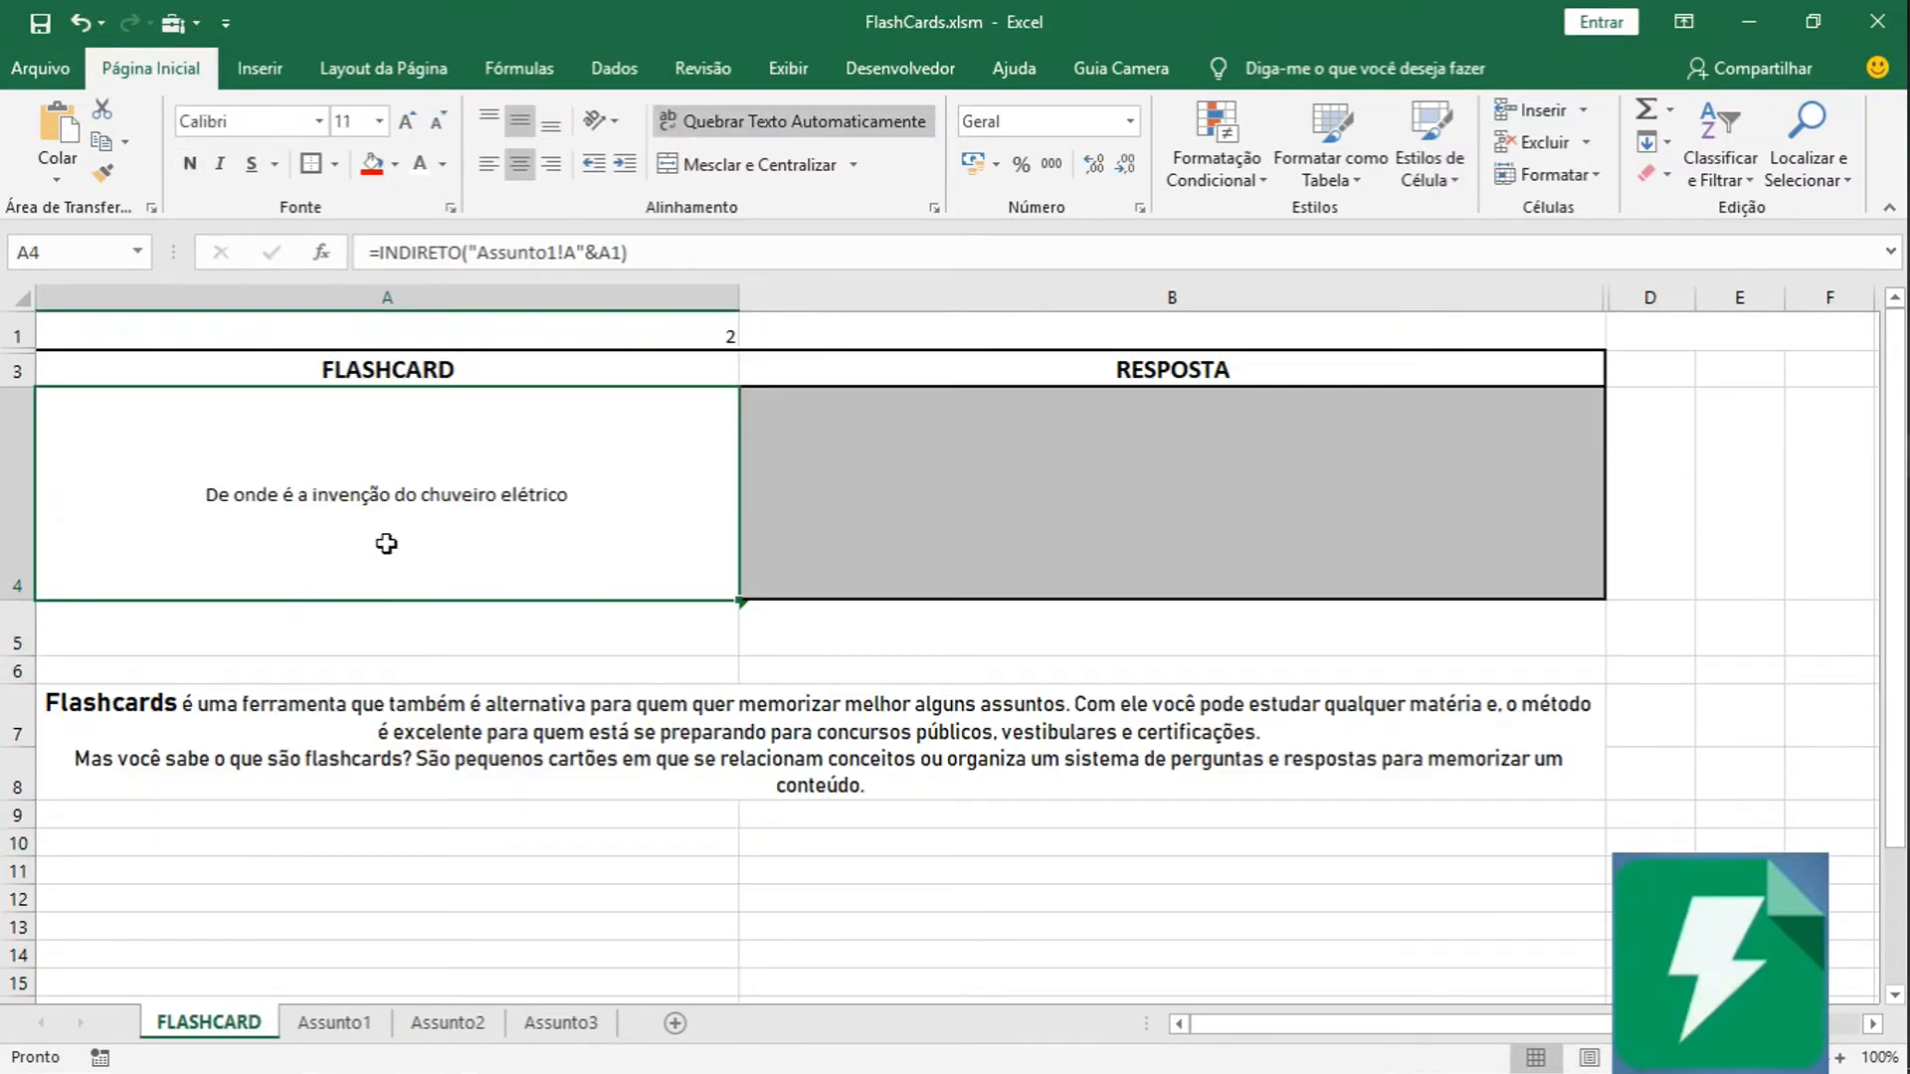
# Recalculate the random number in A1 and compare the drawn flashcard question with the Assunto1 question list.
pyautogui.doubleClick(719, 330)
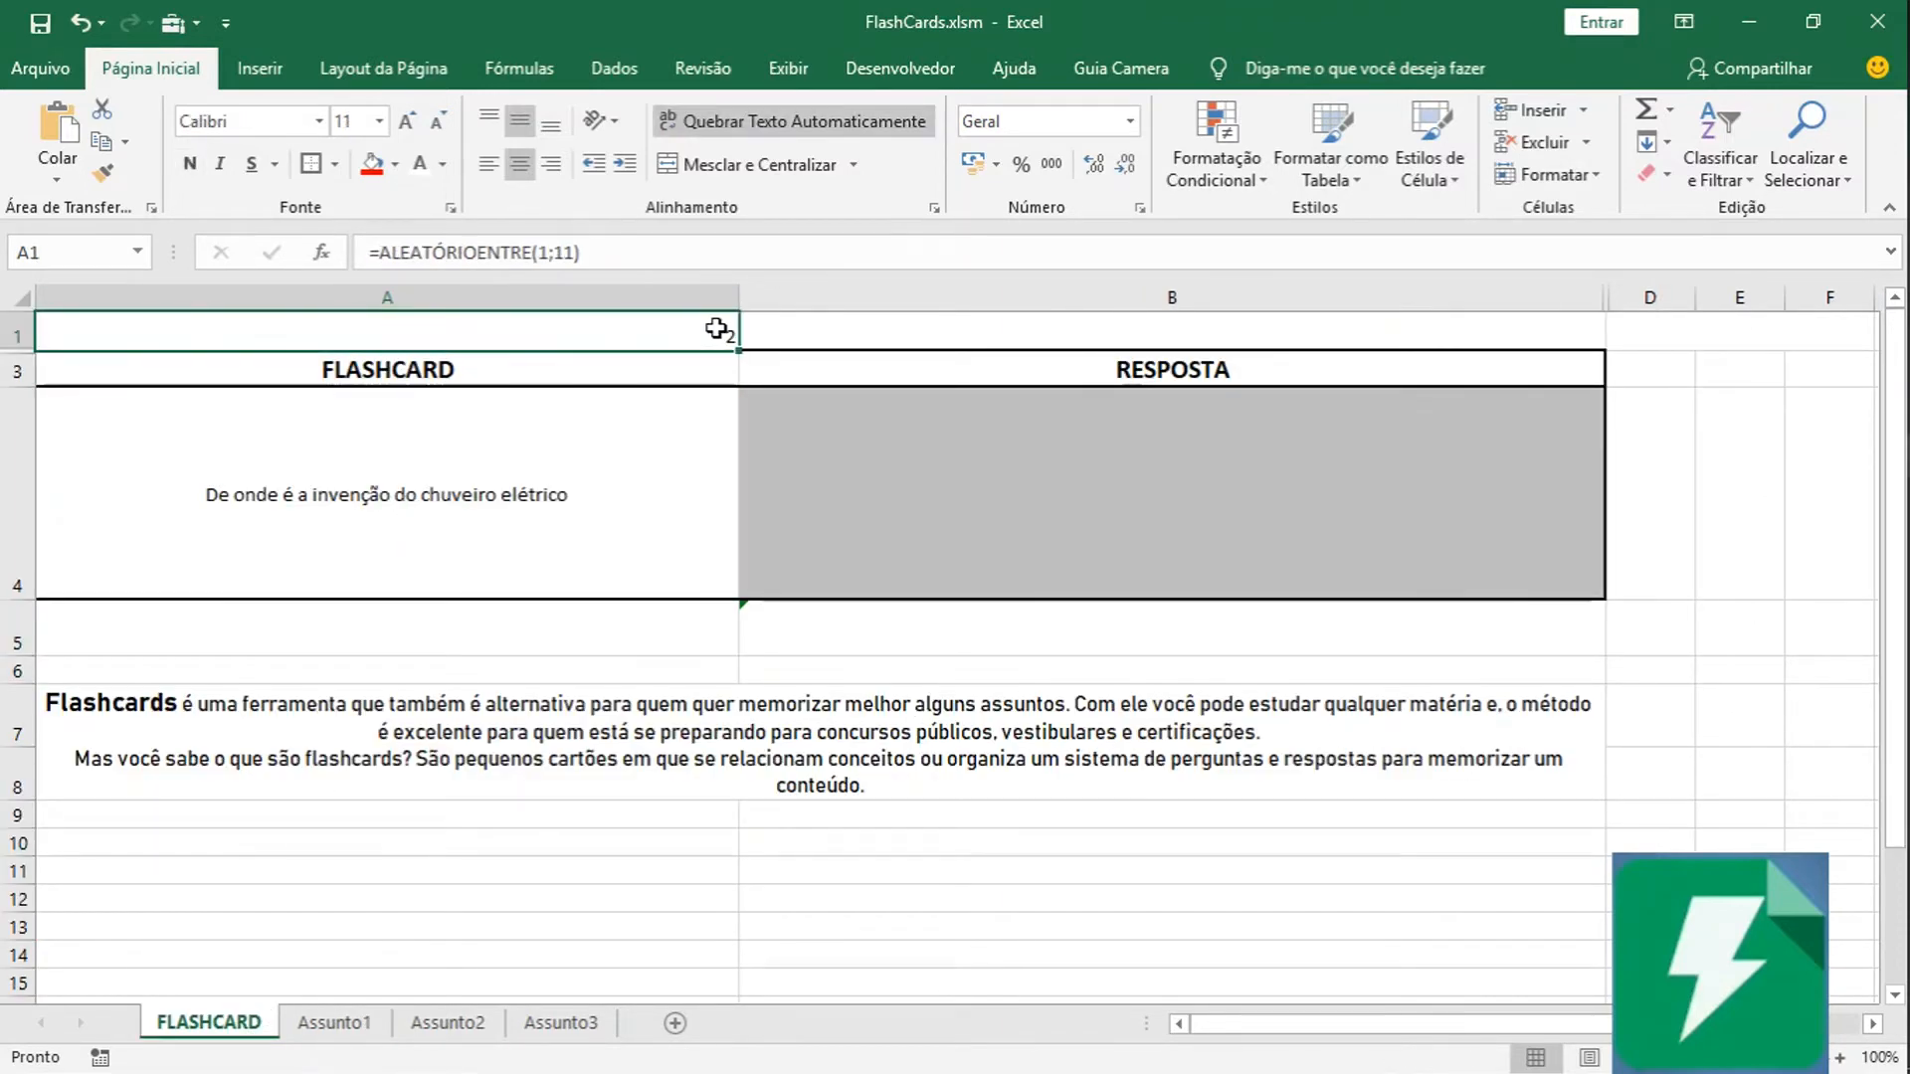
pyautogui.press('Return')
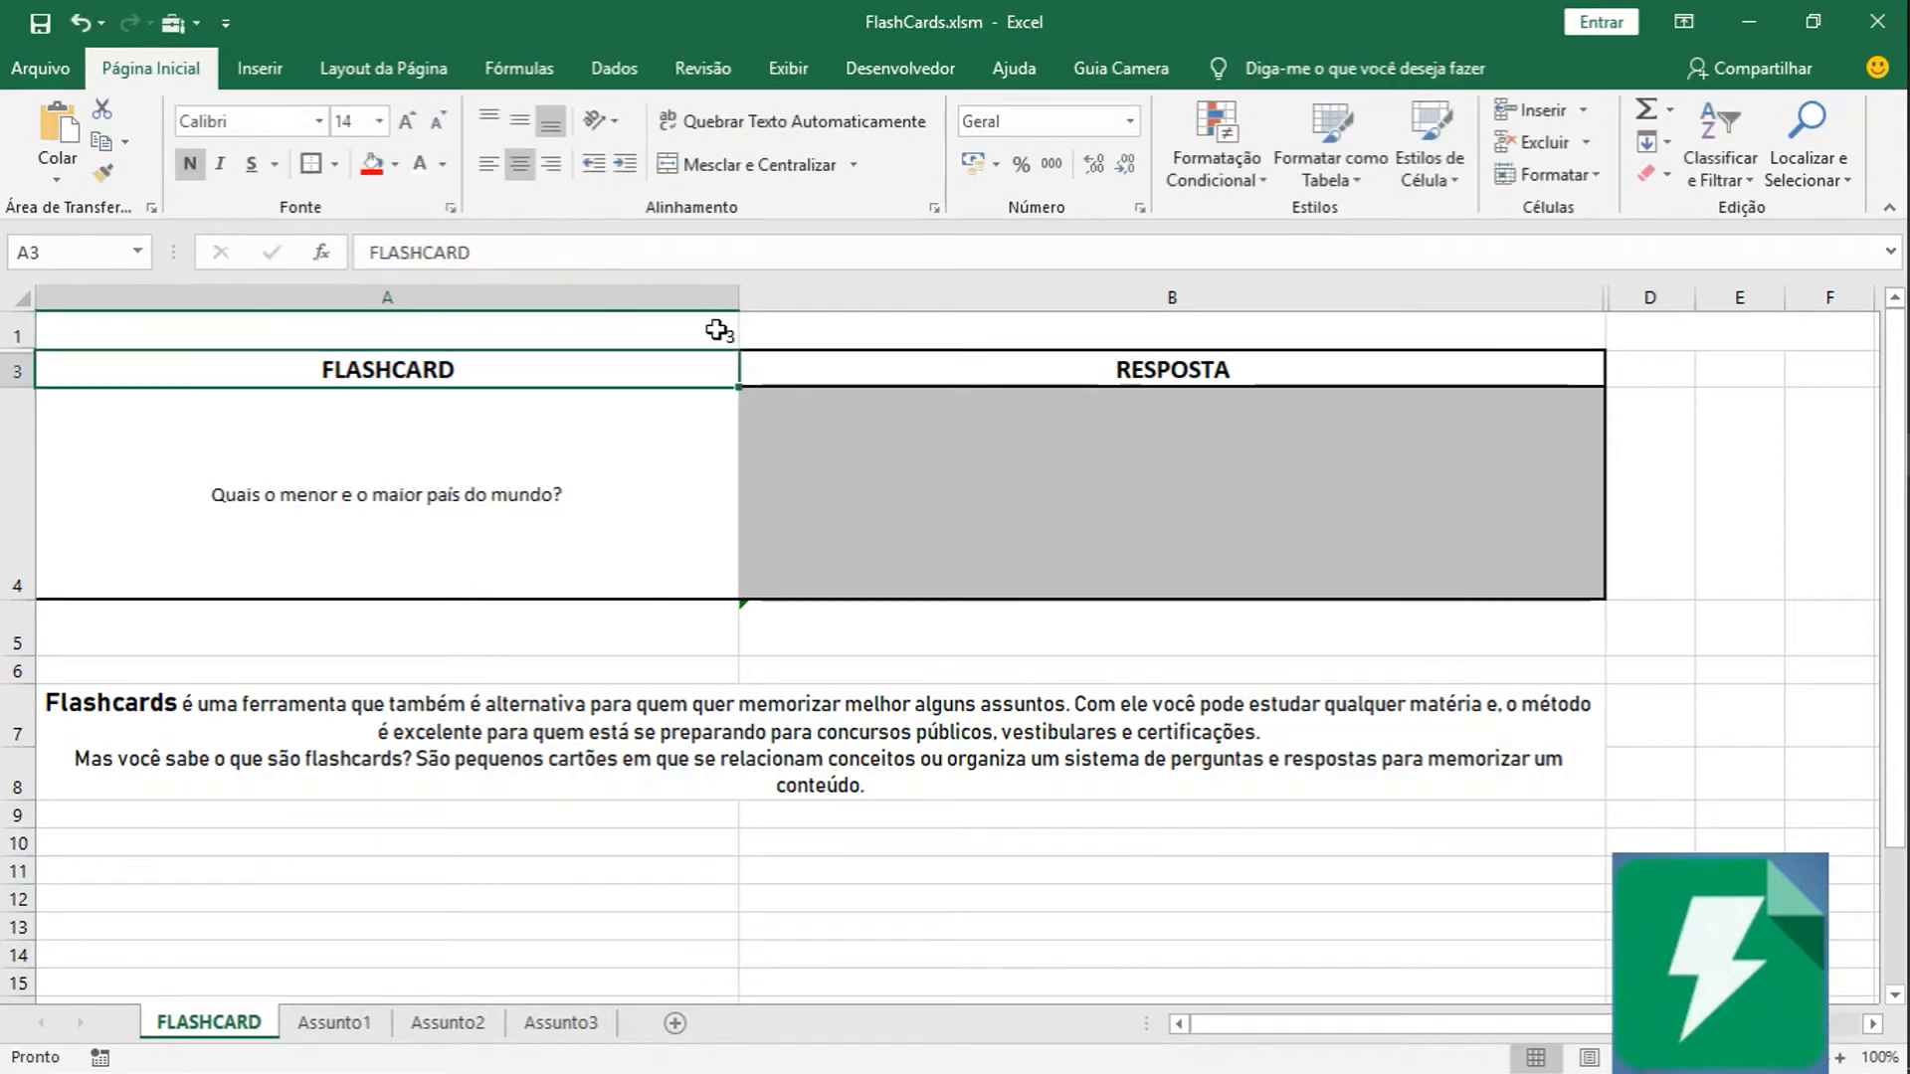
pyautogui.click(635, 499)
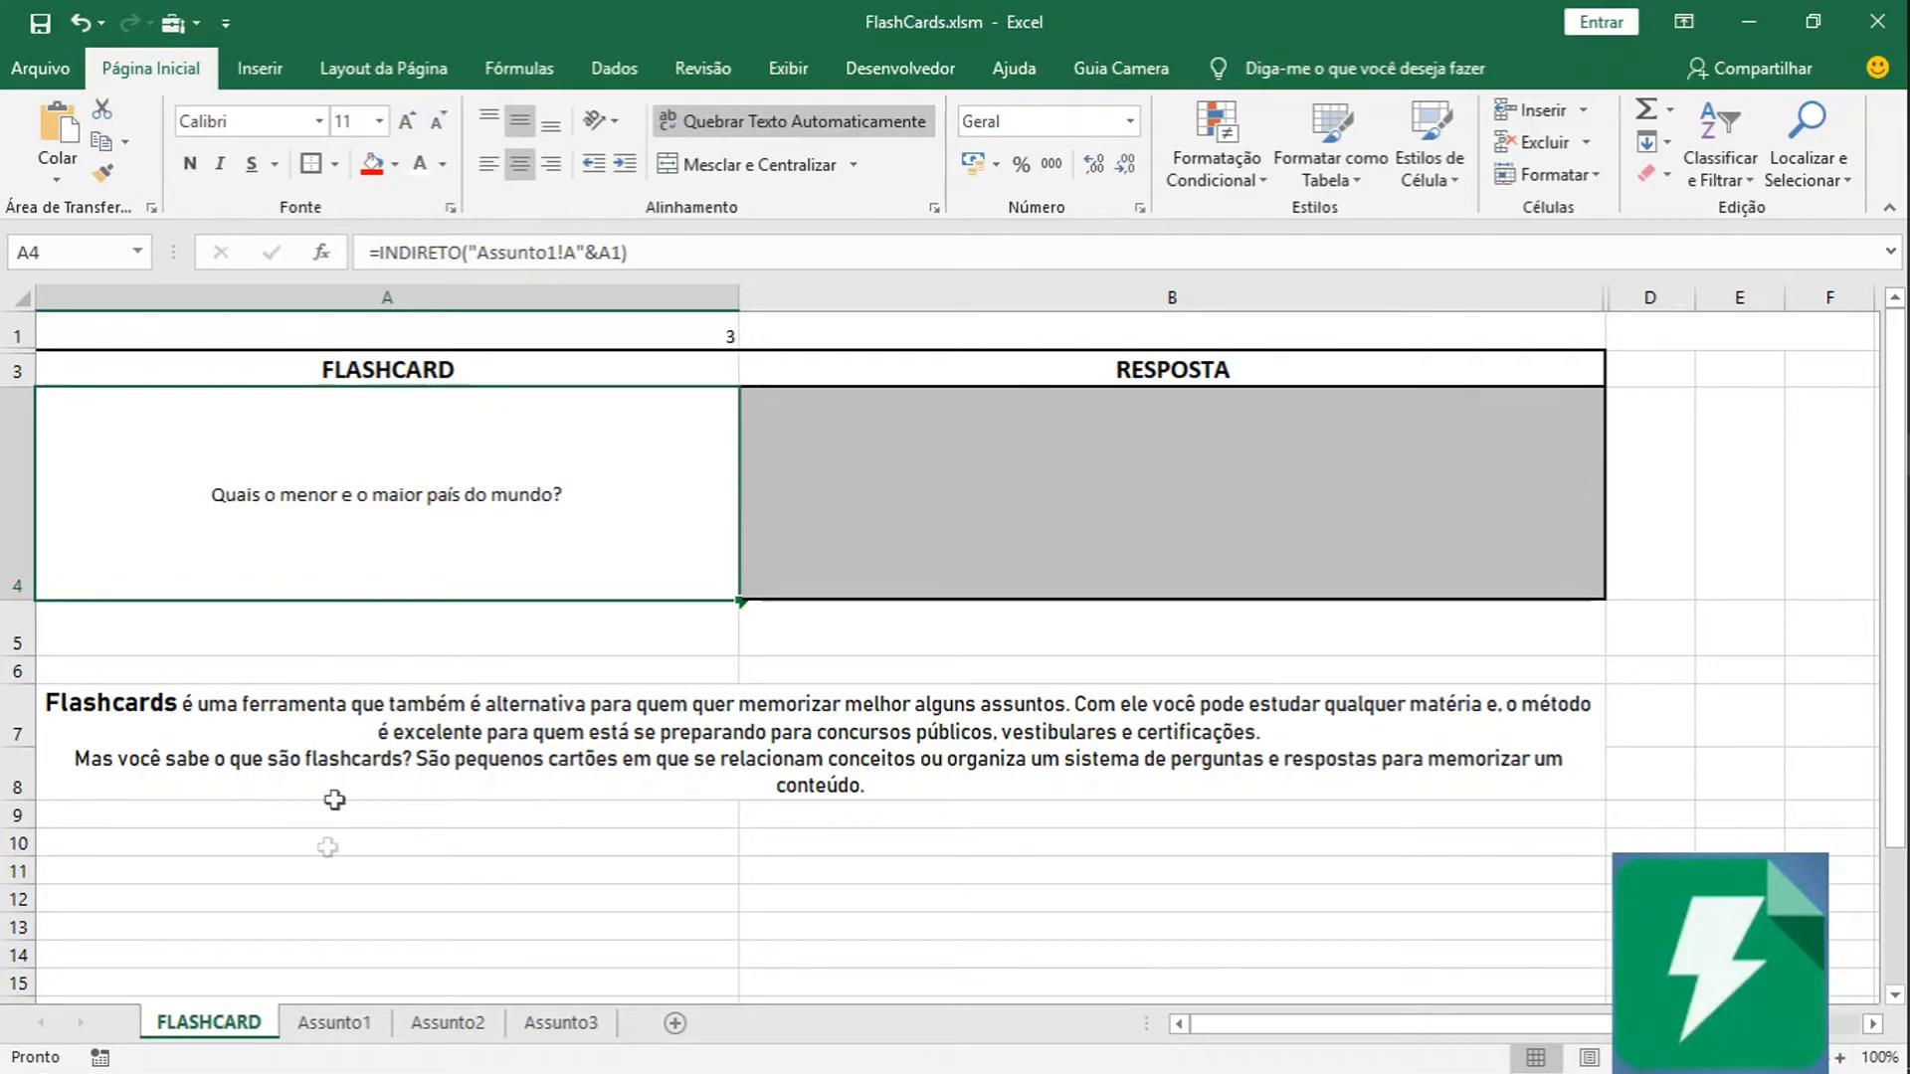
pyautogui.click(329, 1024)
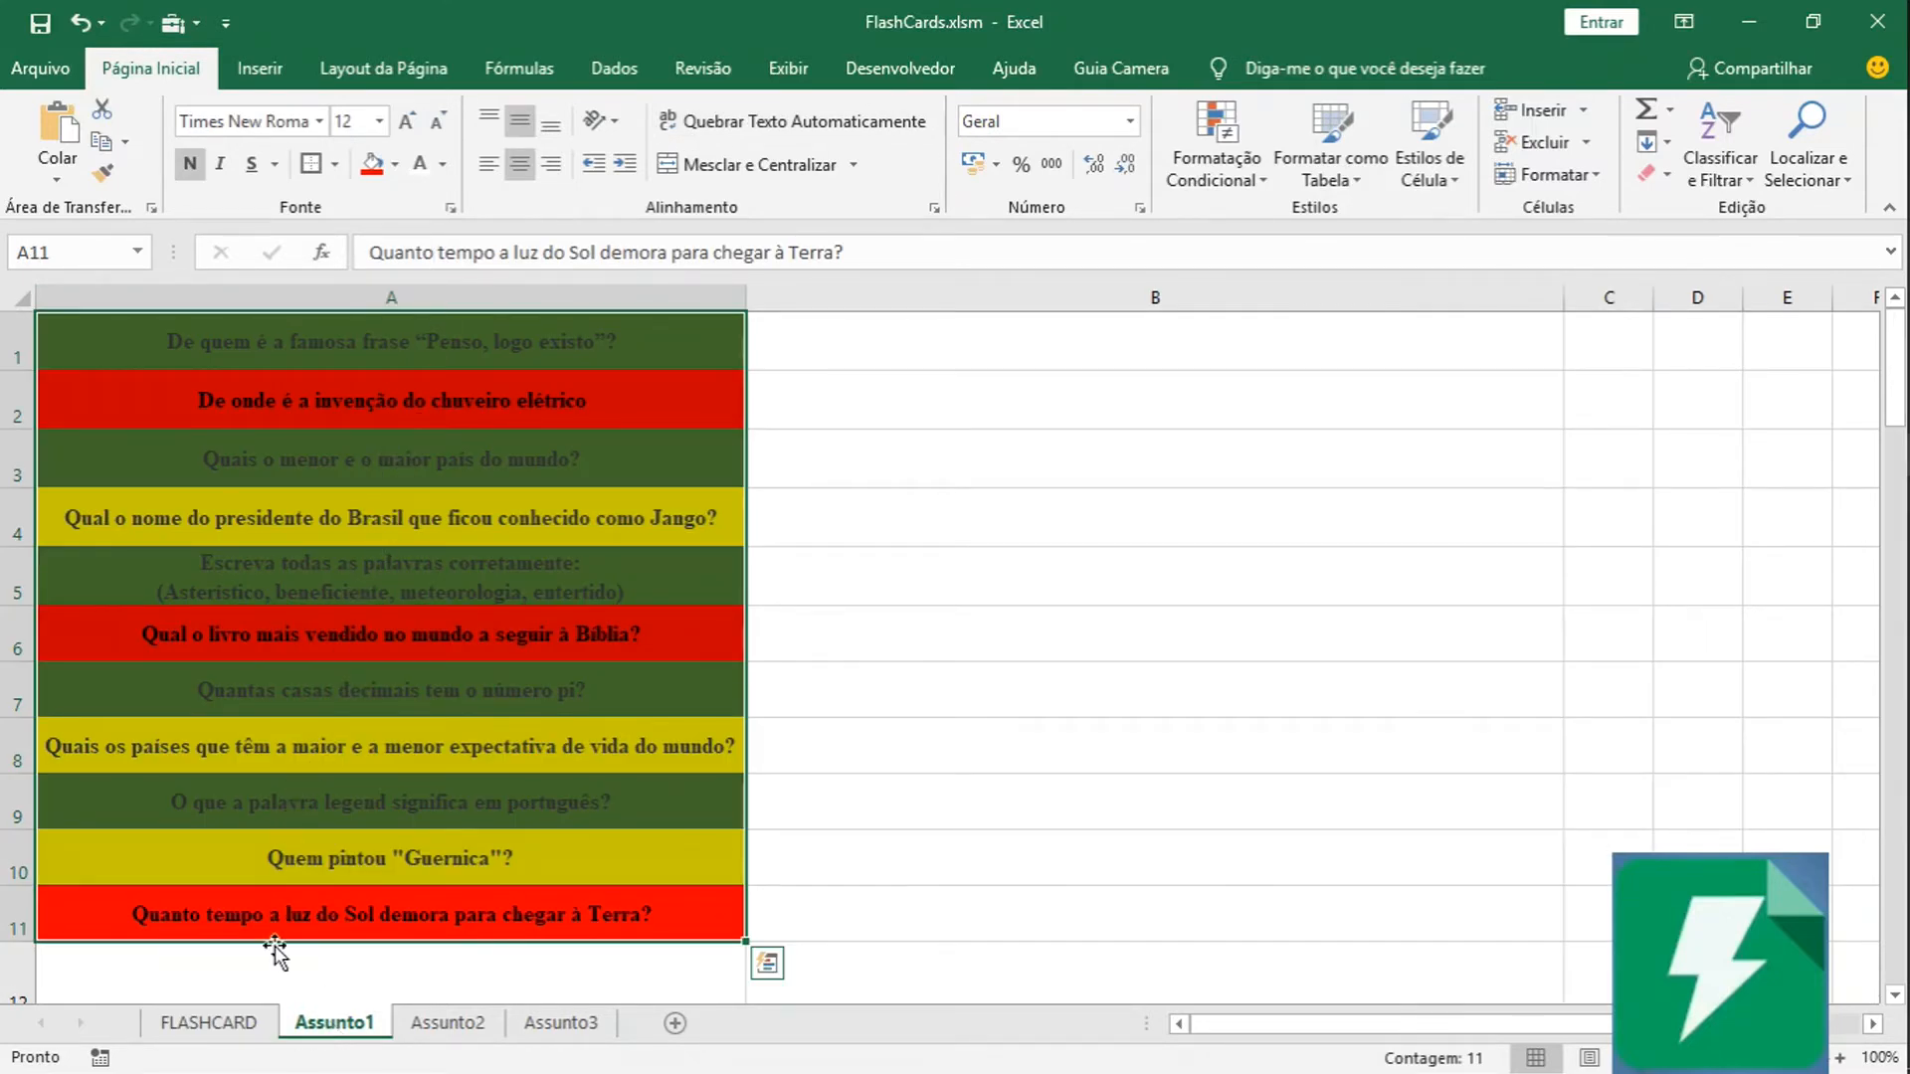
pyautogui.click(211, 1024)
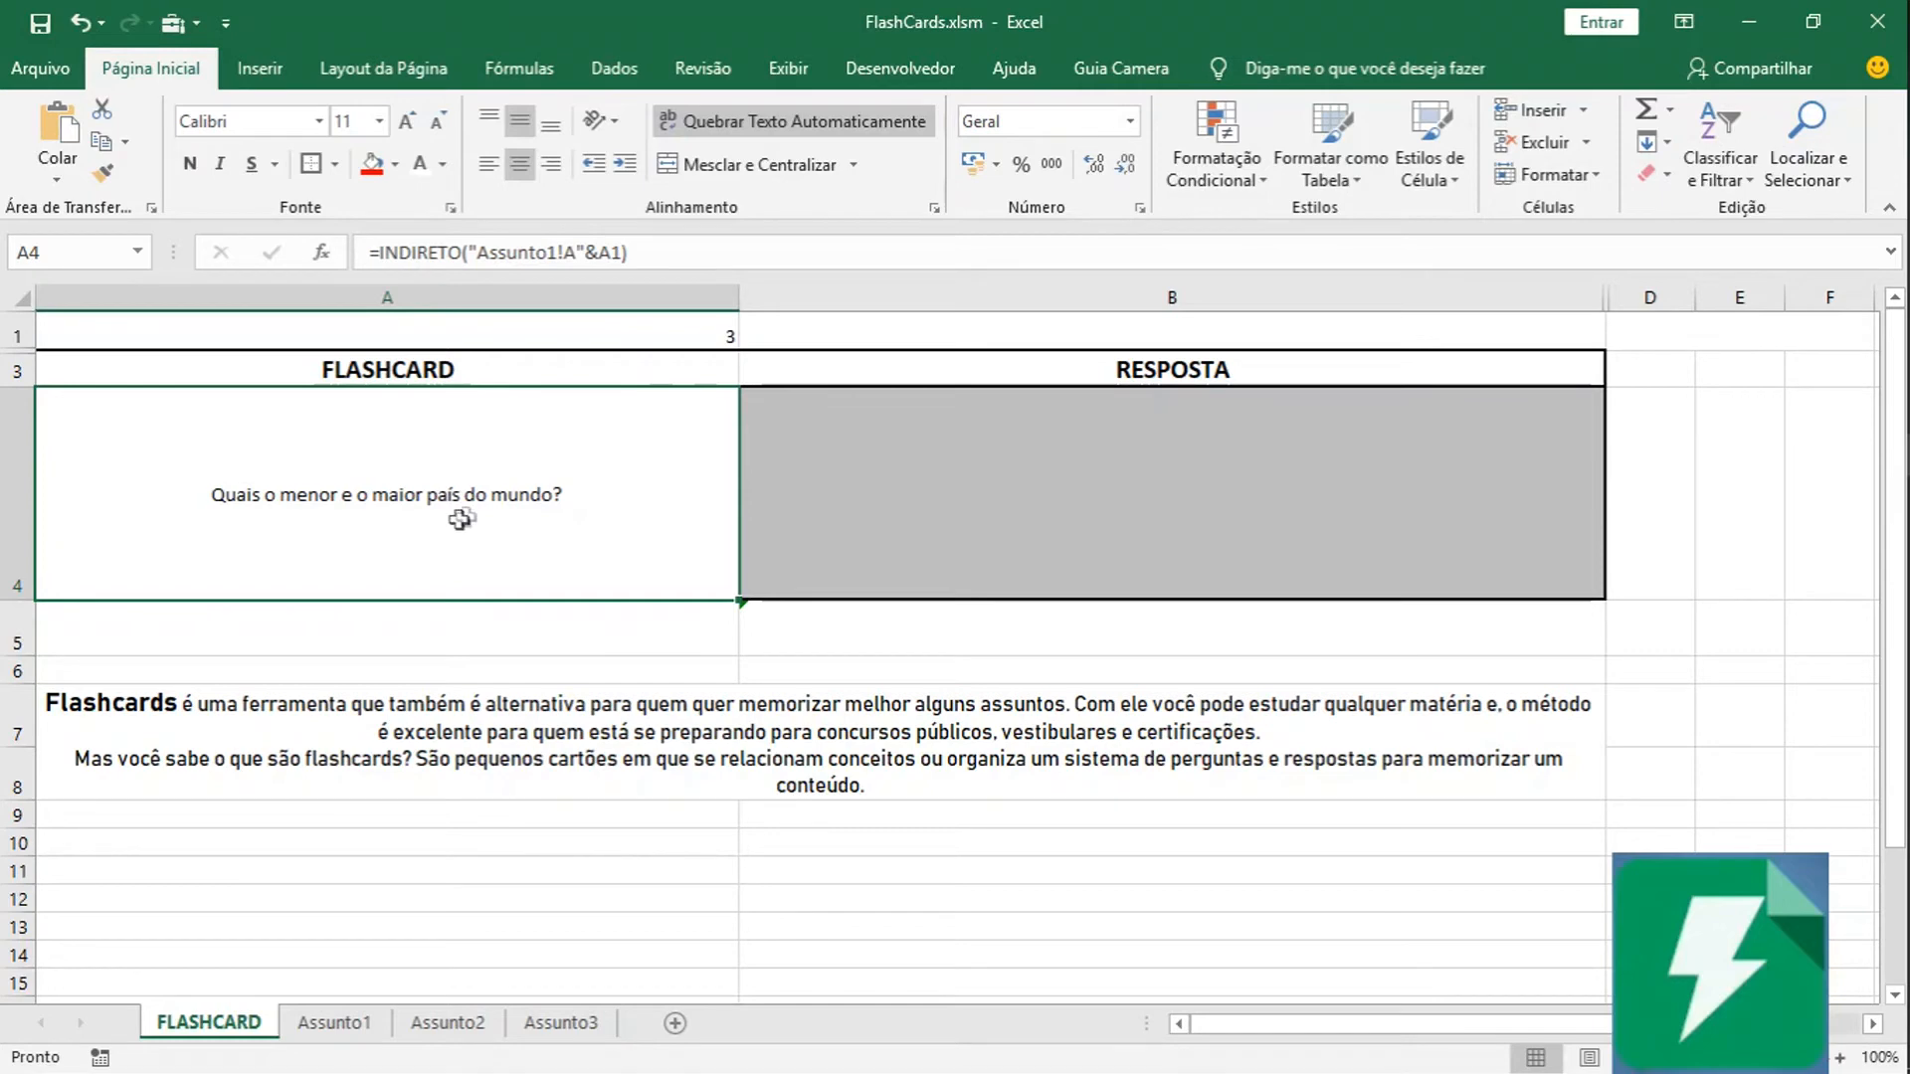
# Enter the answer "Vaticano e Russia" in the grey RESPOSTA cell B4.
pyautogui.click(1219, 451)
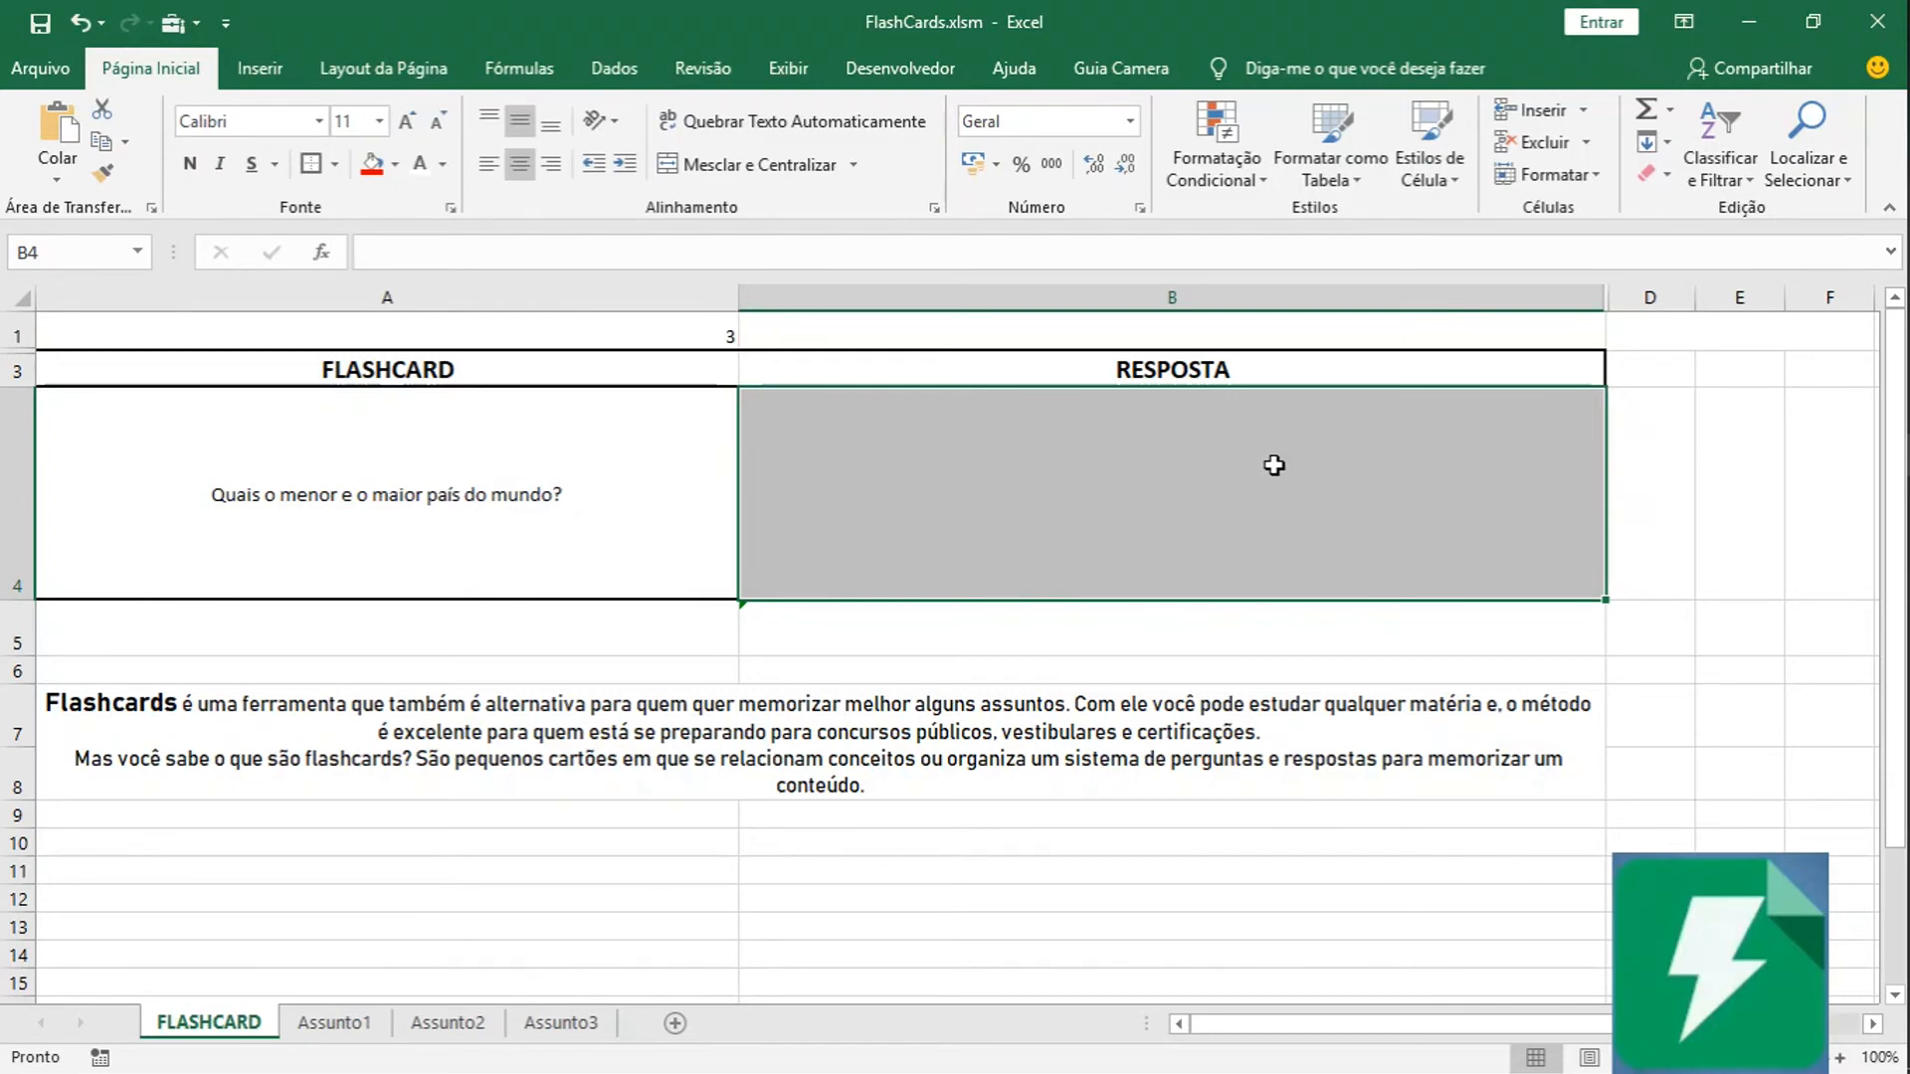
pyautogui.doubleClick(1248, 483)
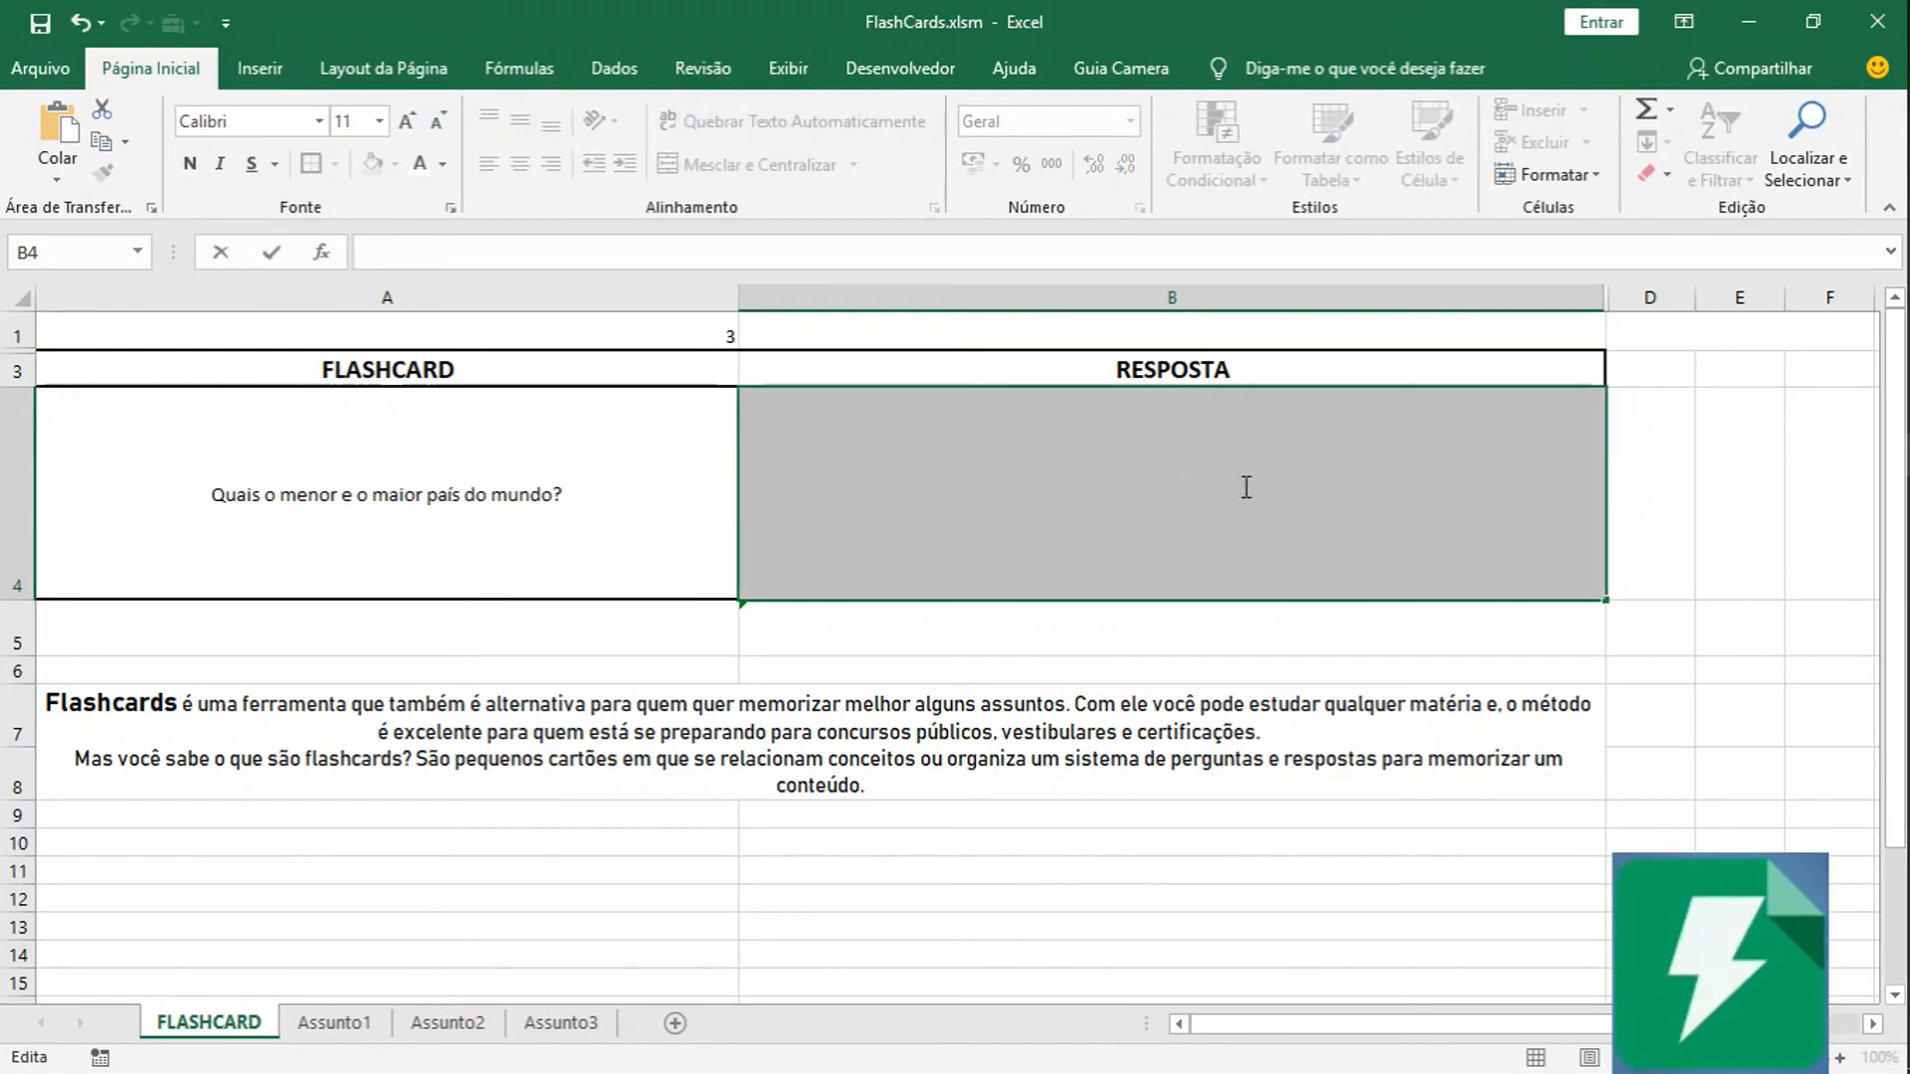
pyautogui.write('Vatina e Russia')
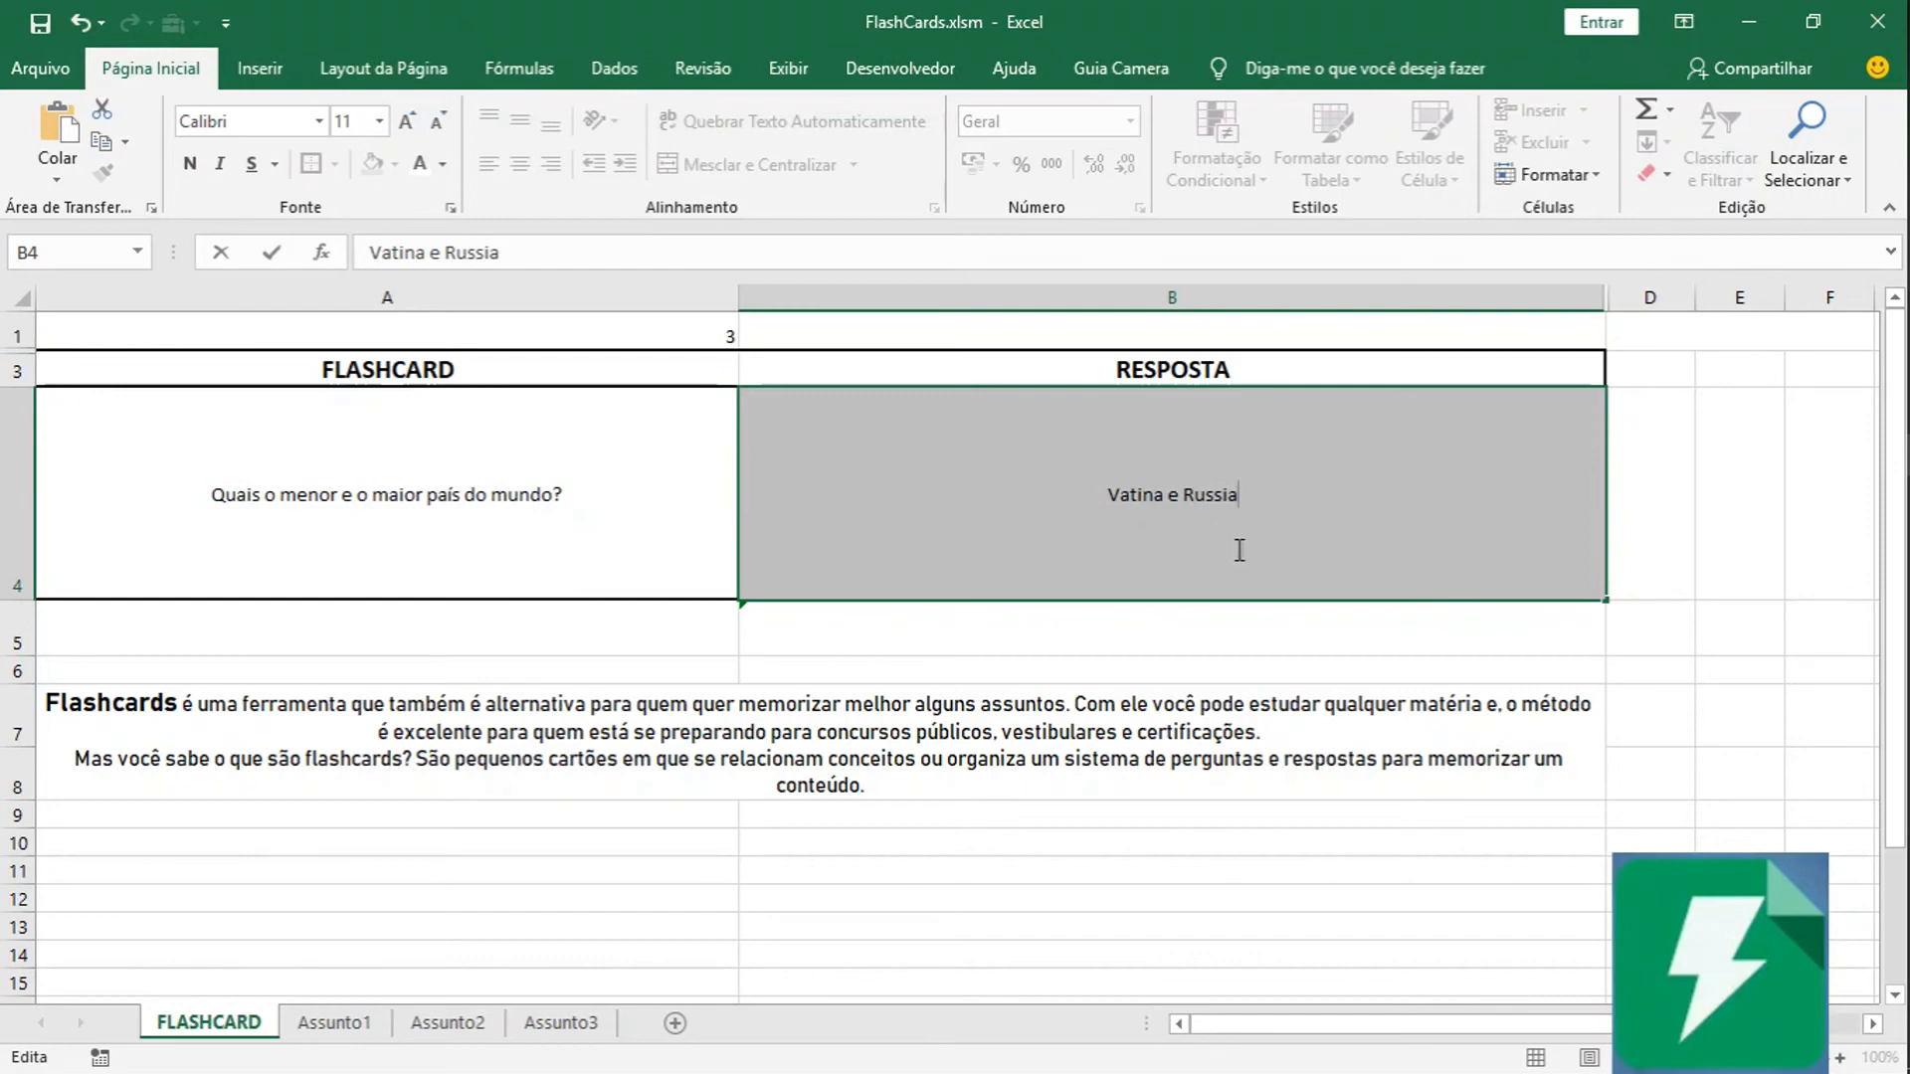
pyautogui.click(1151, 495)
pyautogui.write('ca')
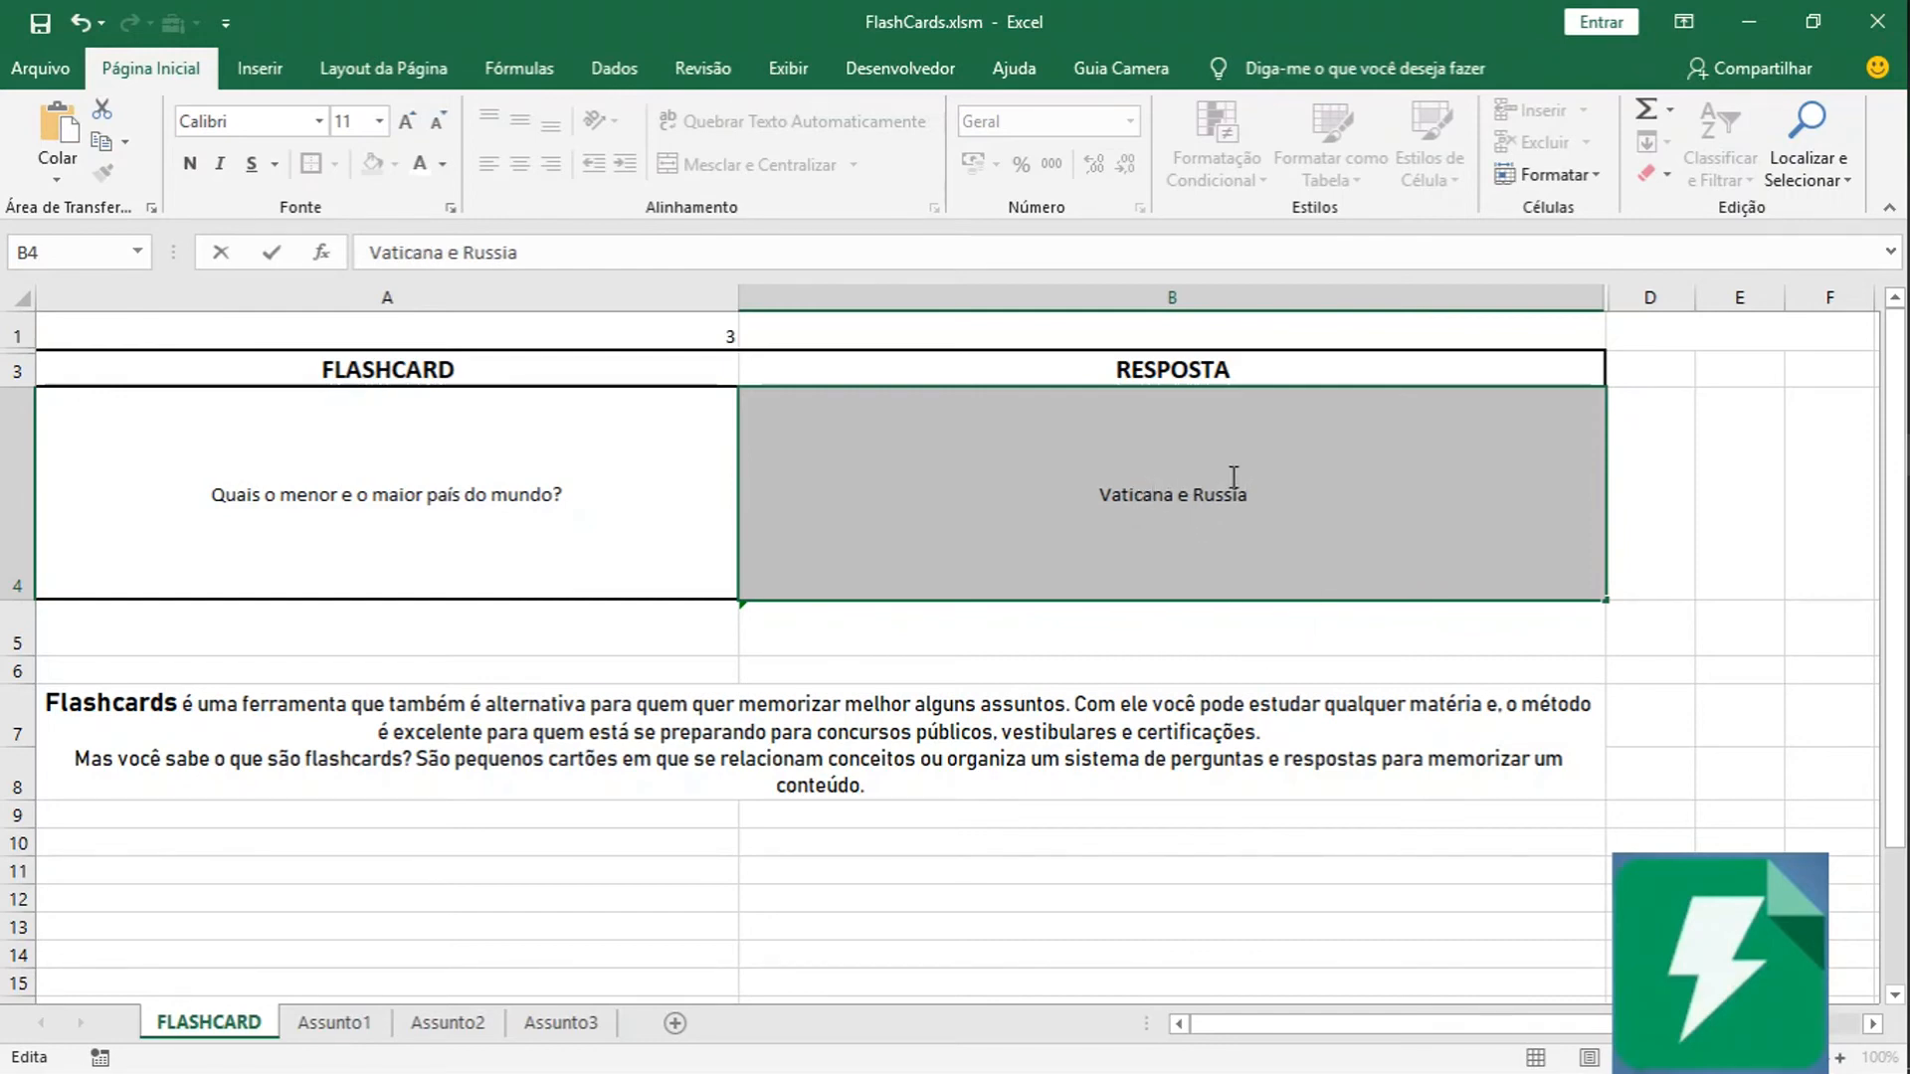
pyautogui.moveTo(1164, 502); pyautogui.dragTo(1175, 505)
pyautogui.write('o')
pyautogui.click(1147, 626)
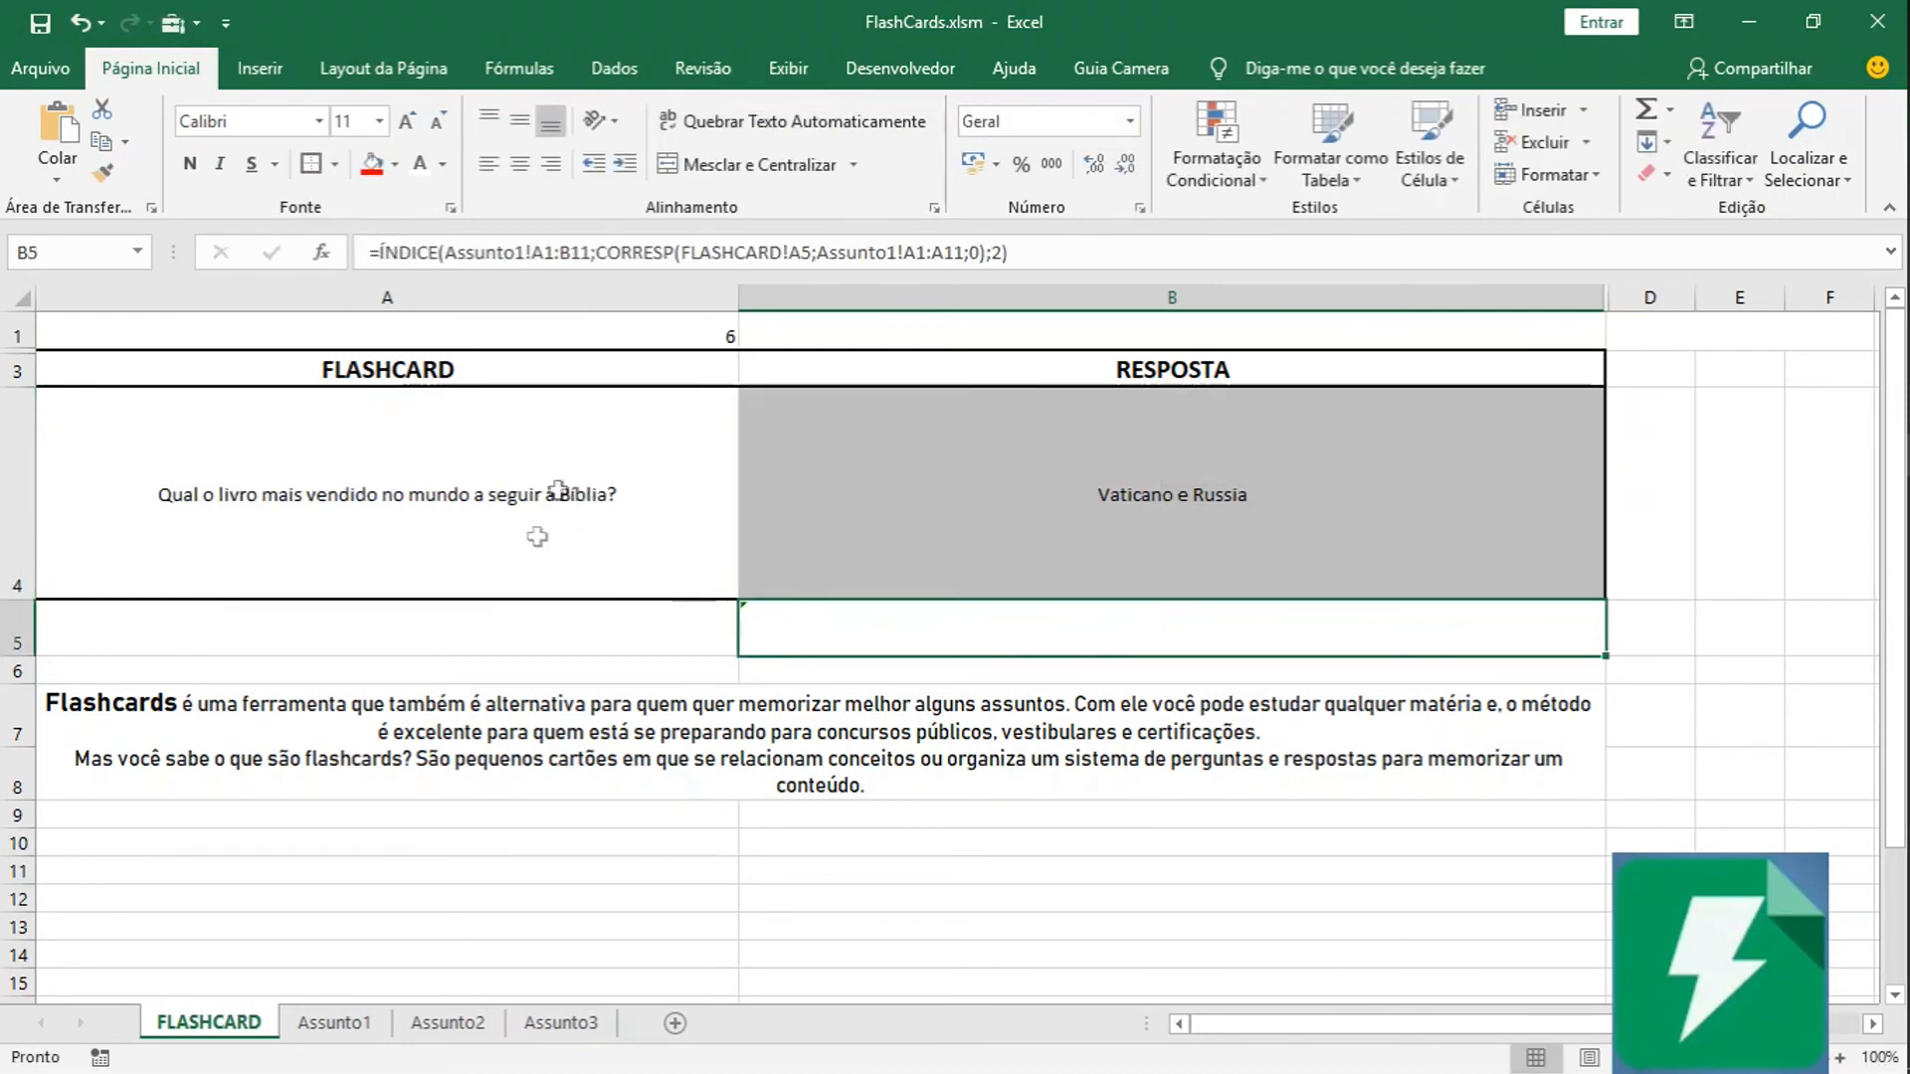
# Check the hidden answer stored in B3 of Assunto1 for the question about the world's smallest and largest countries.
pyautogui.click(333, 1023)
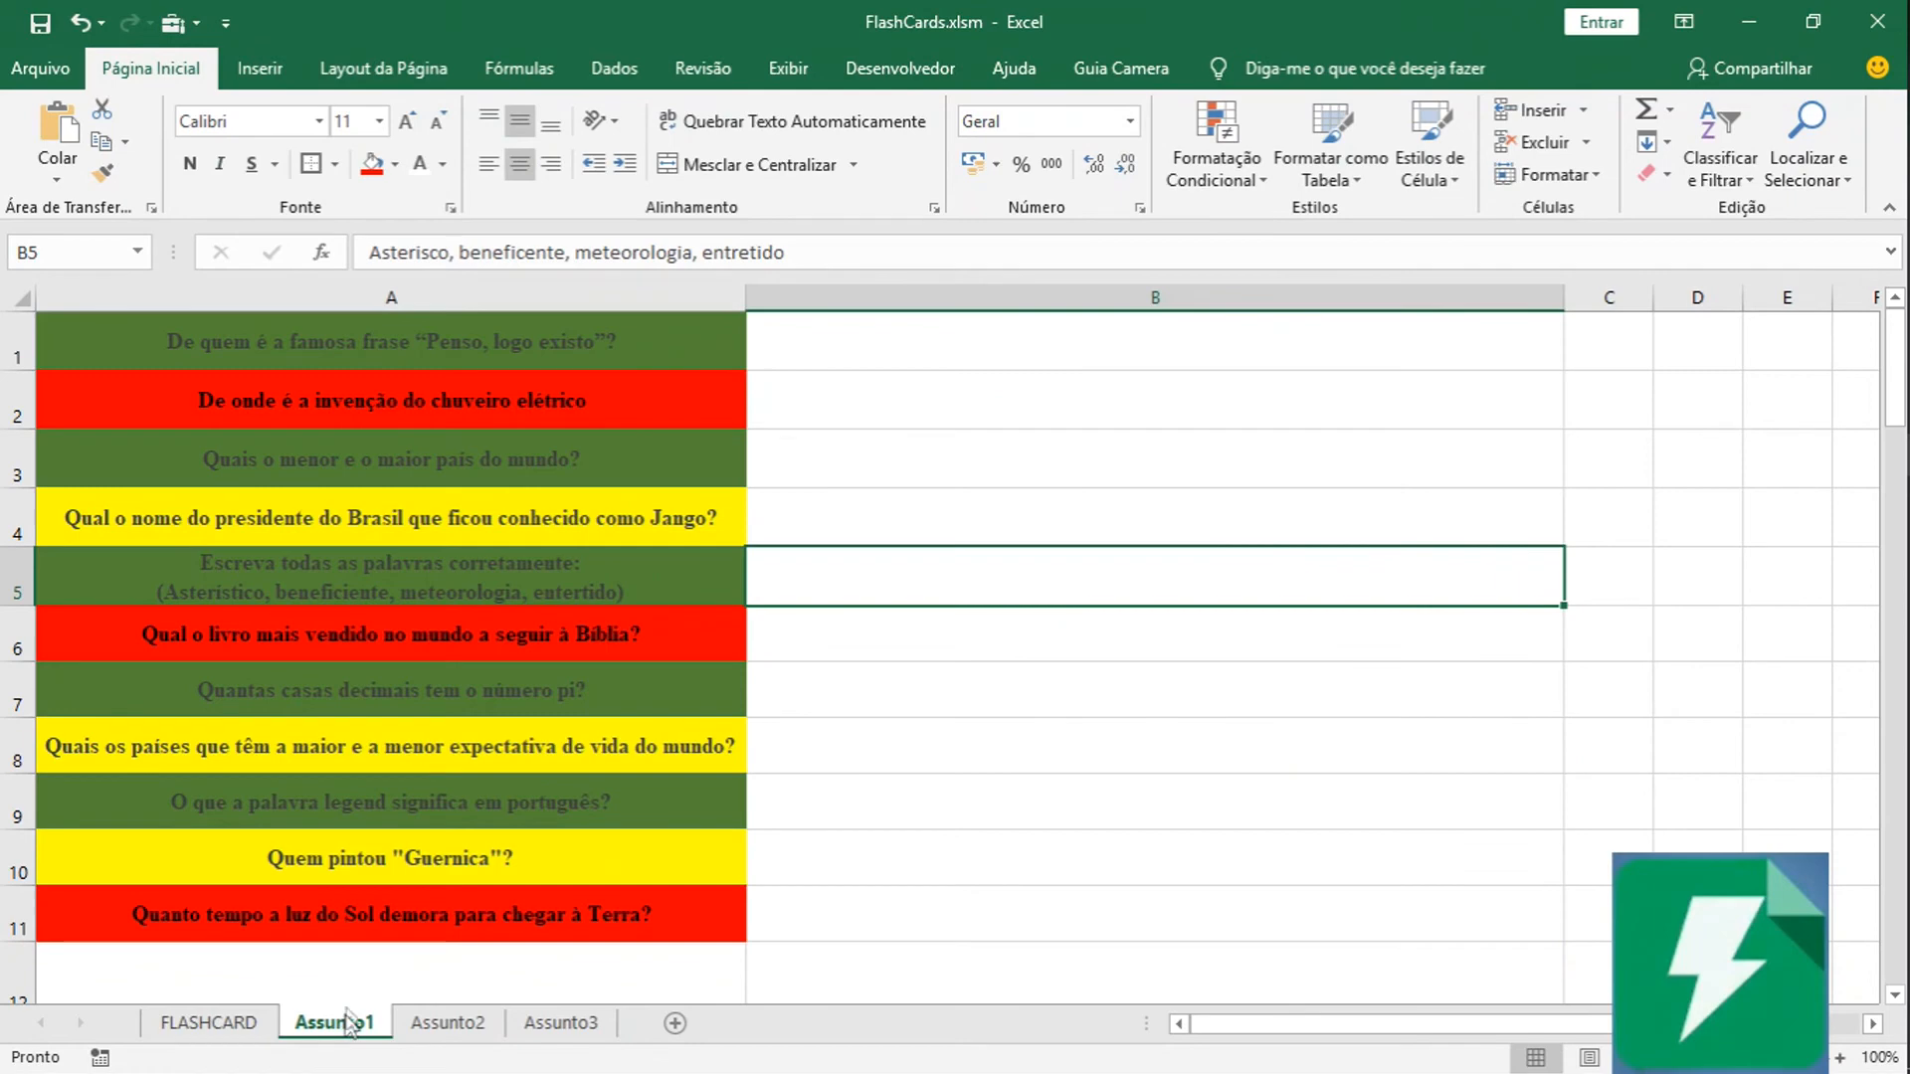
pyautogui.click(459, 575)
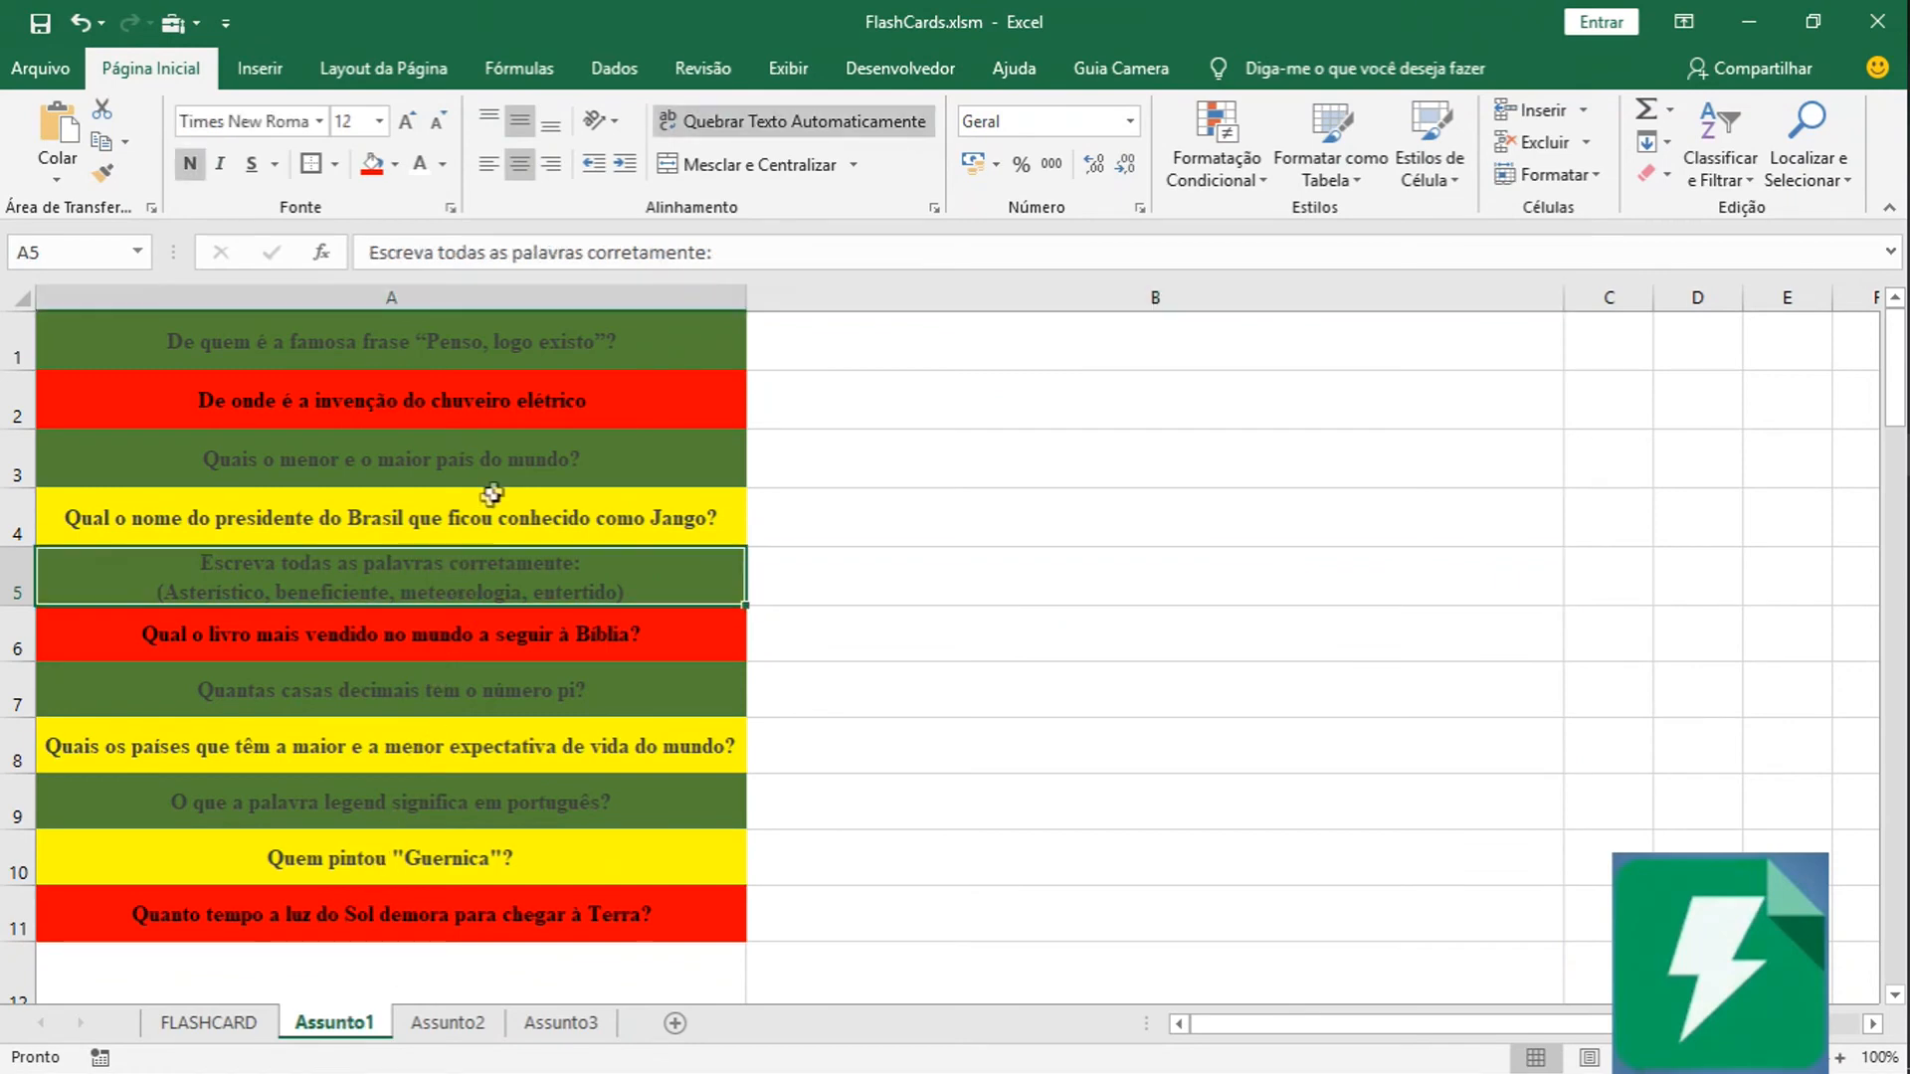
pyautogui.click(481, 460)
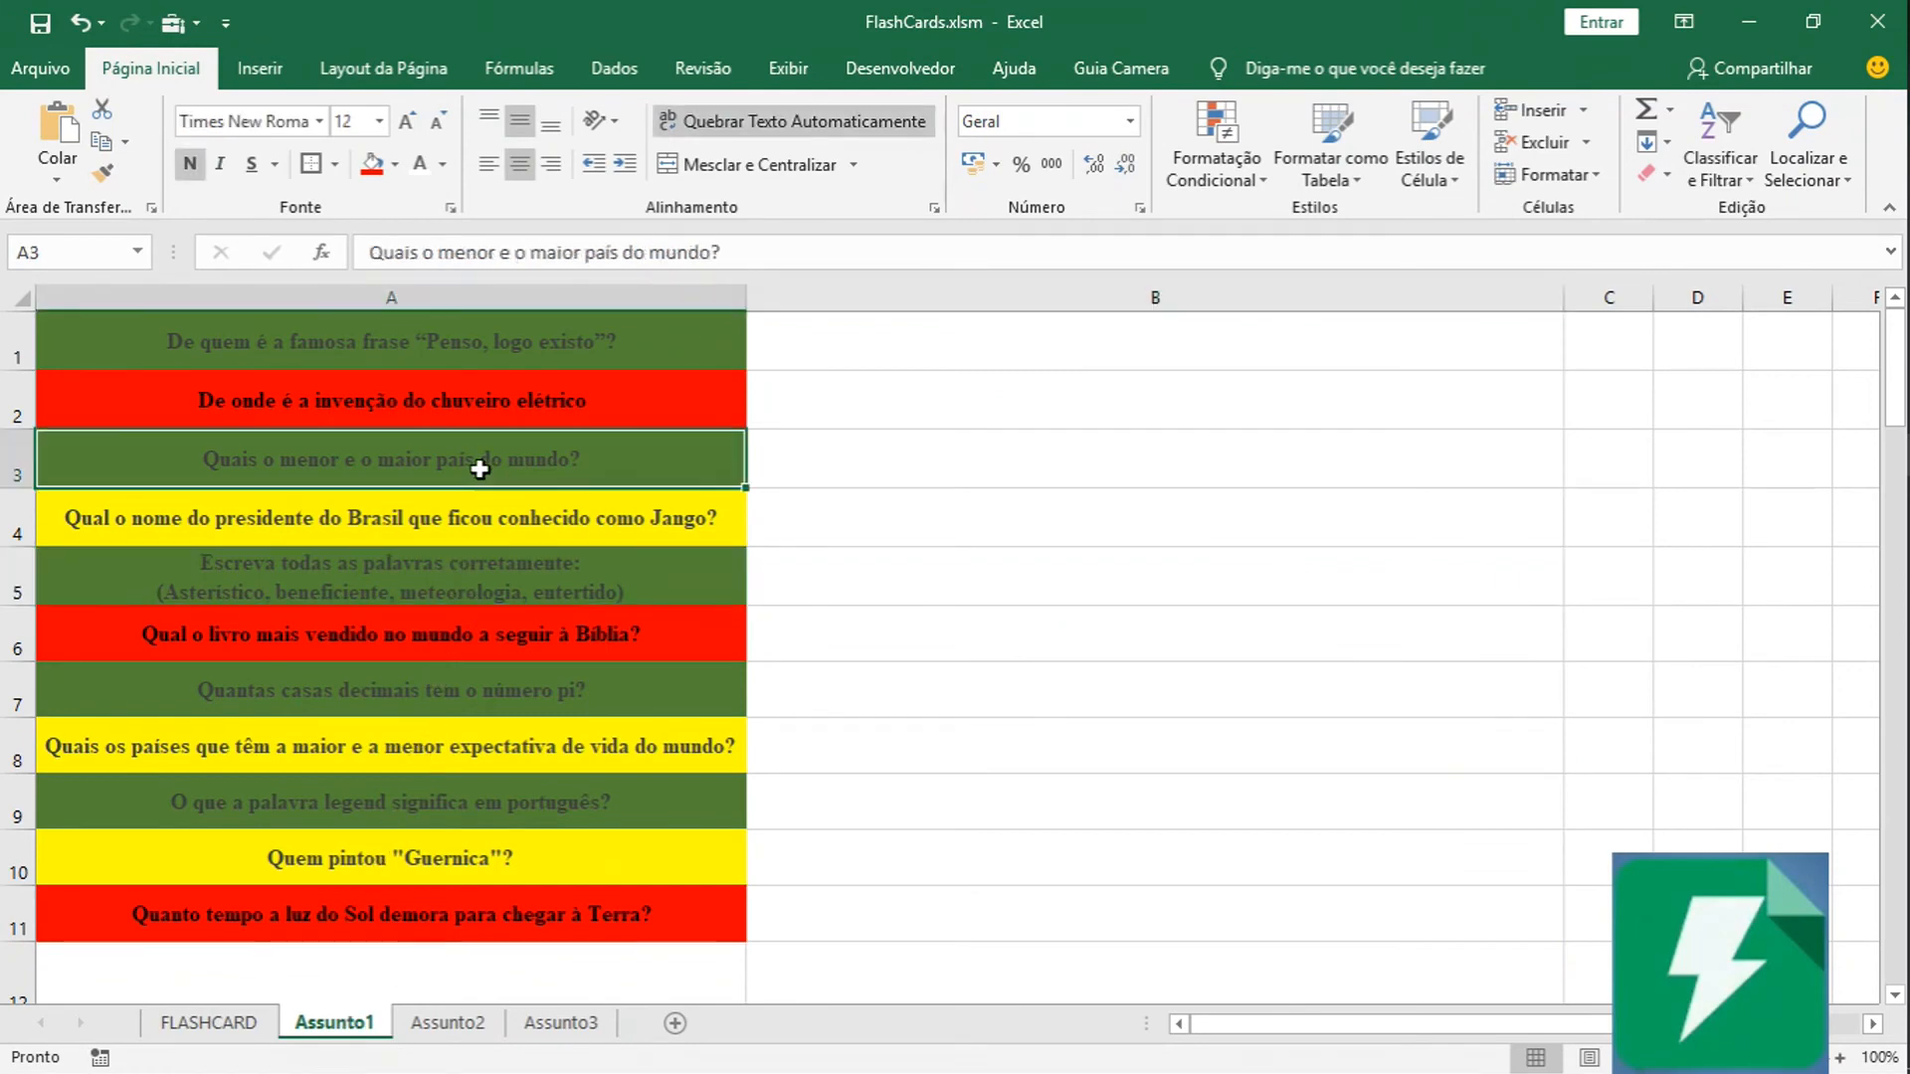
pyautogui.click(935, 453)
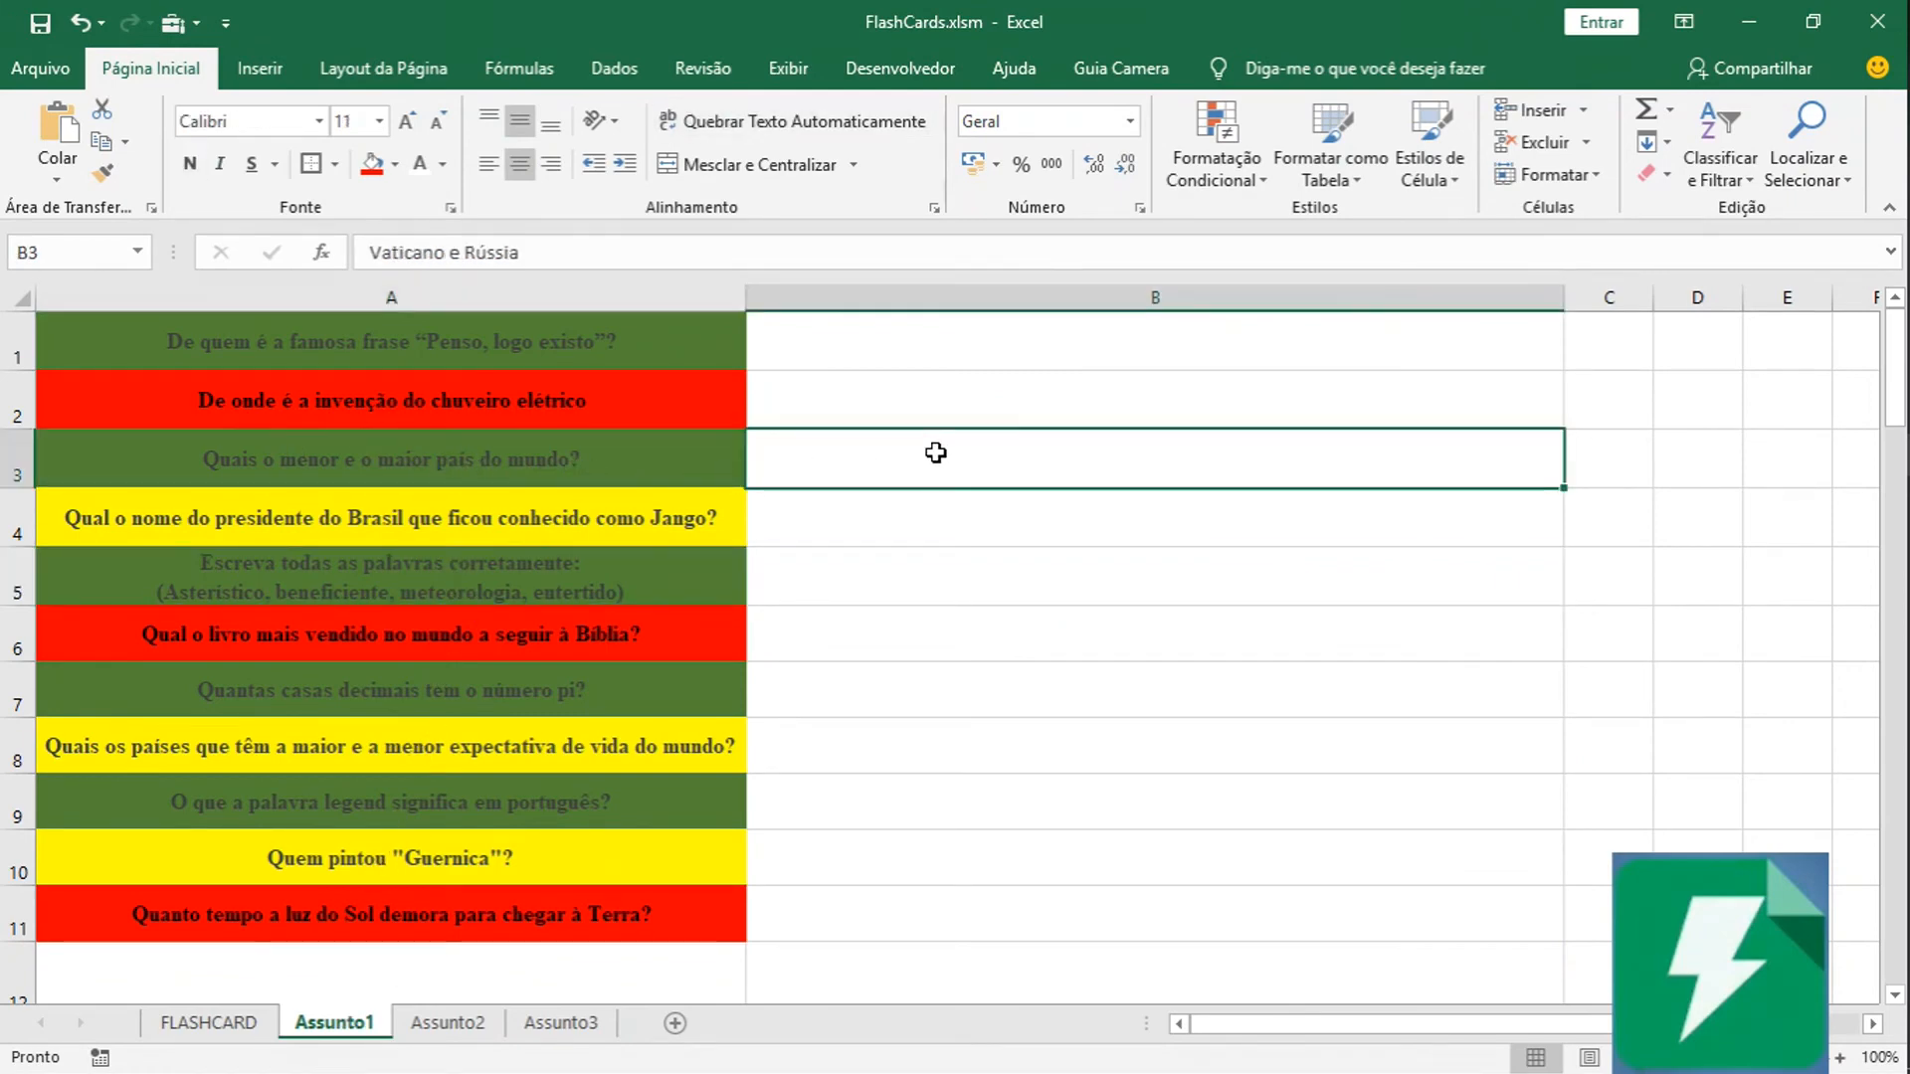
pyautogui.click(486, 253)
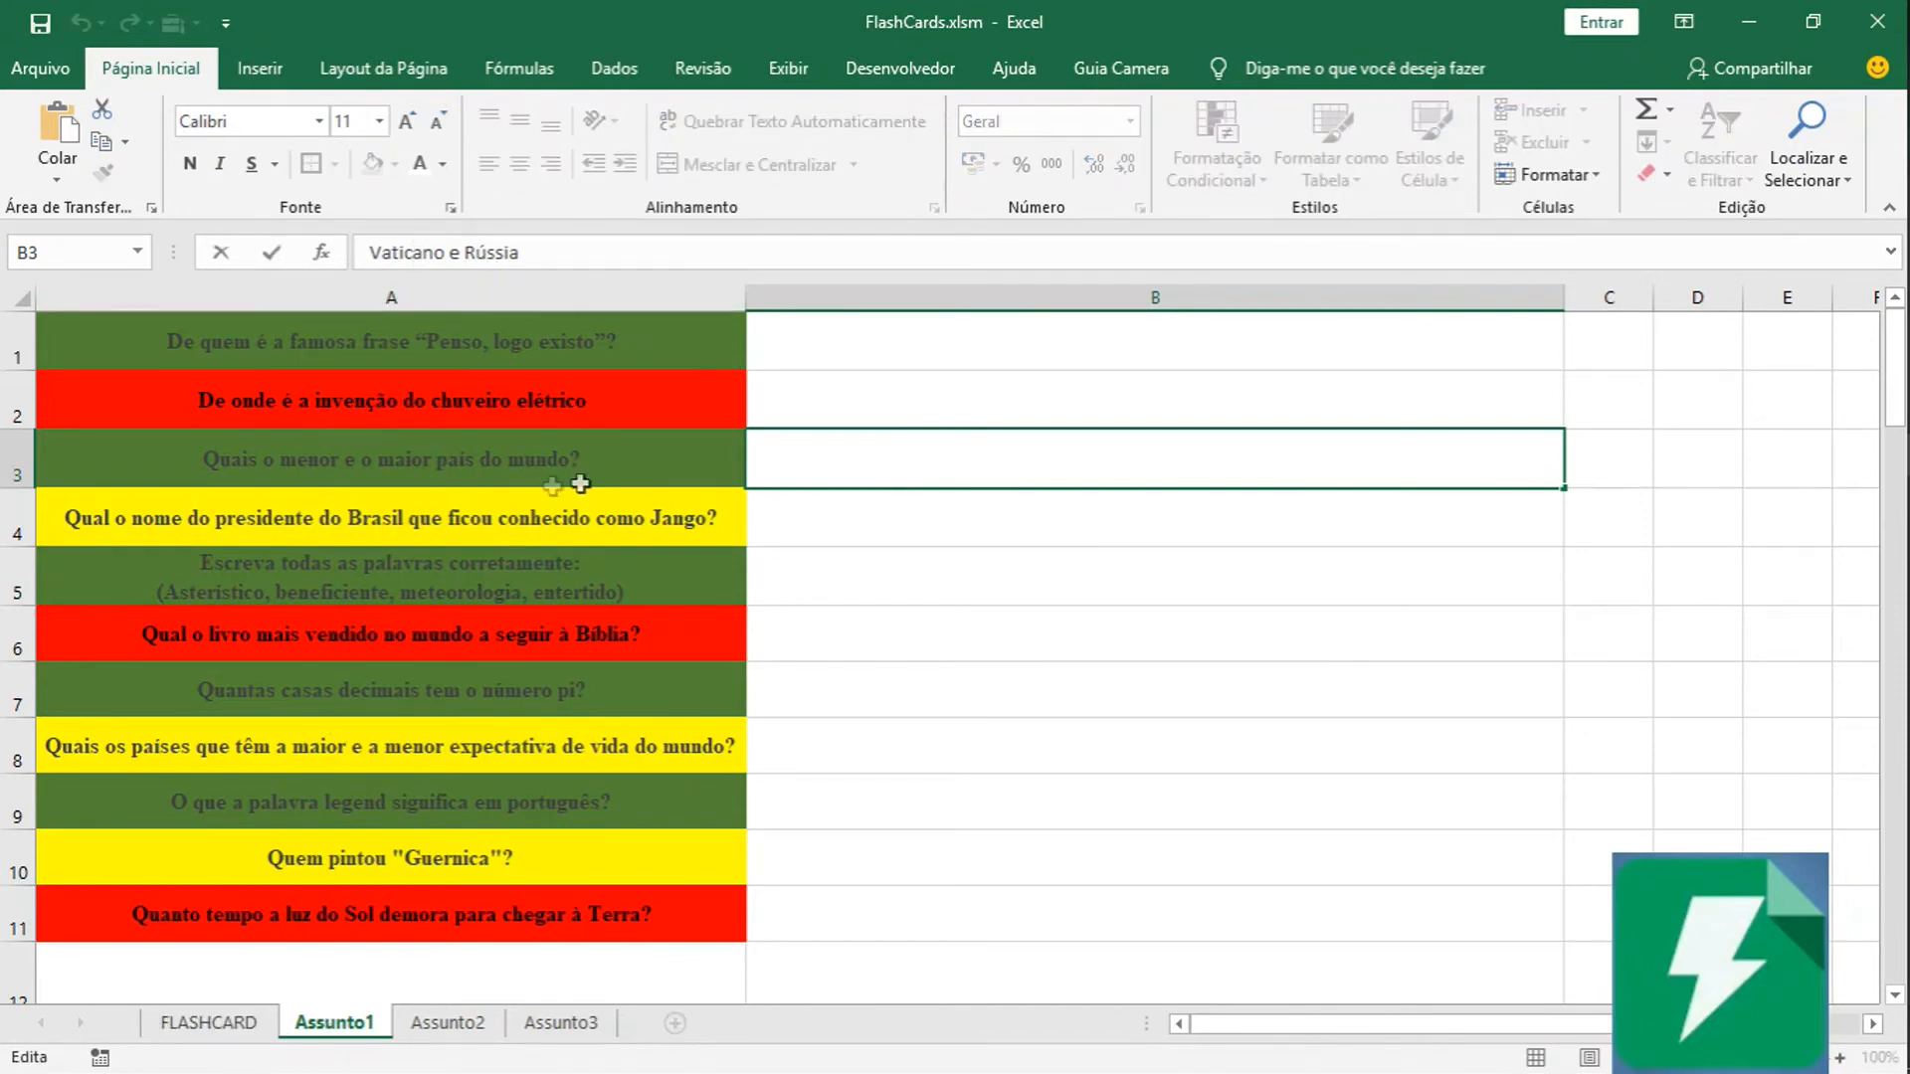
pyautogui.click(636, 463)
# Hide row 1 of the FLASHCARD sheet, which holds the ALEATÓRIOENTRE formula.
pyautogui.click(217, 1025)
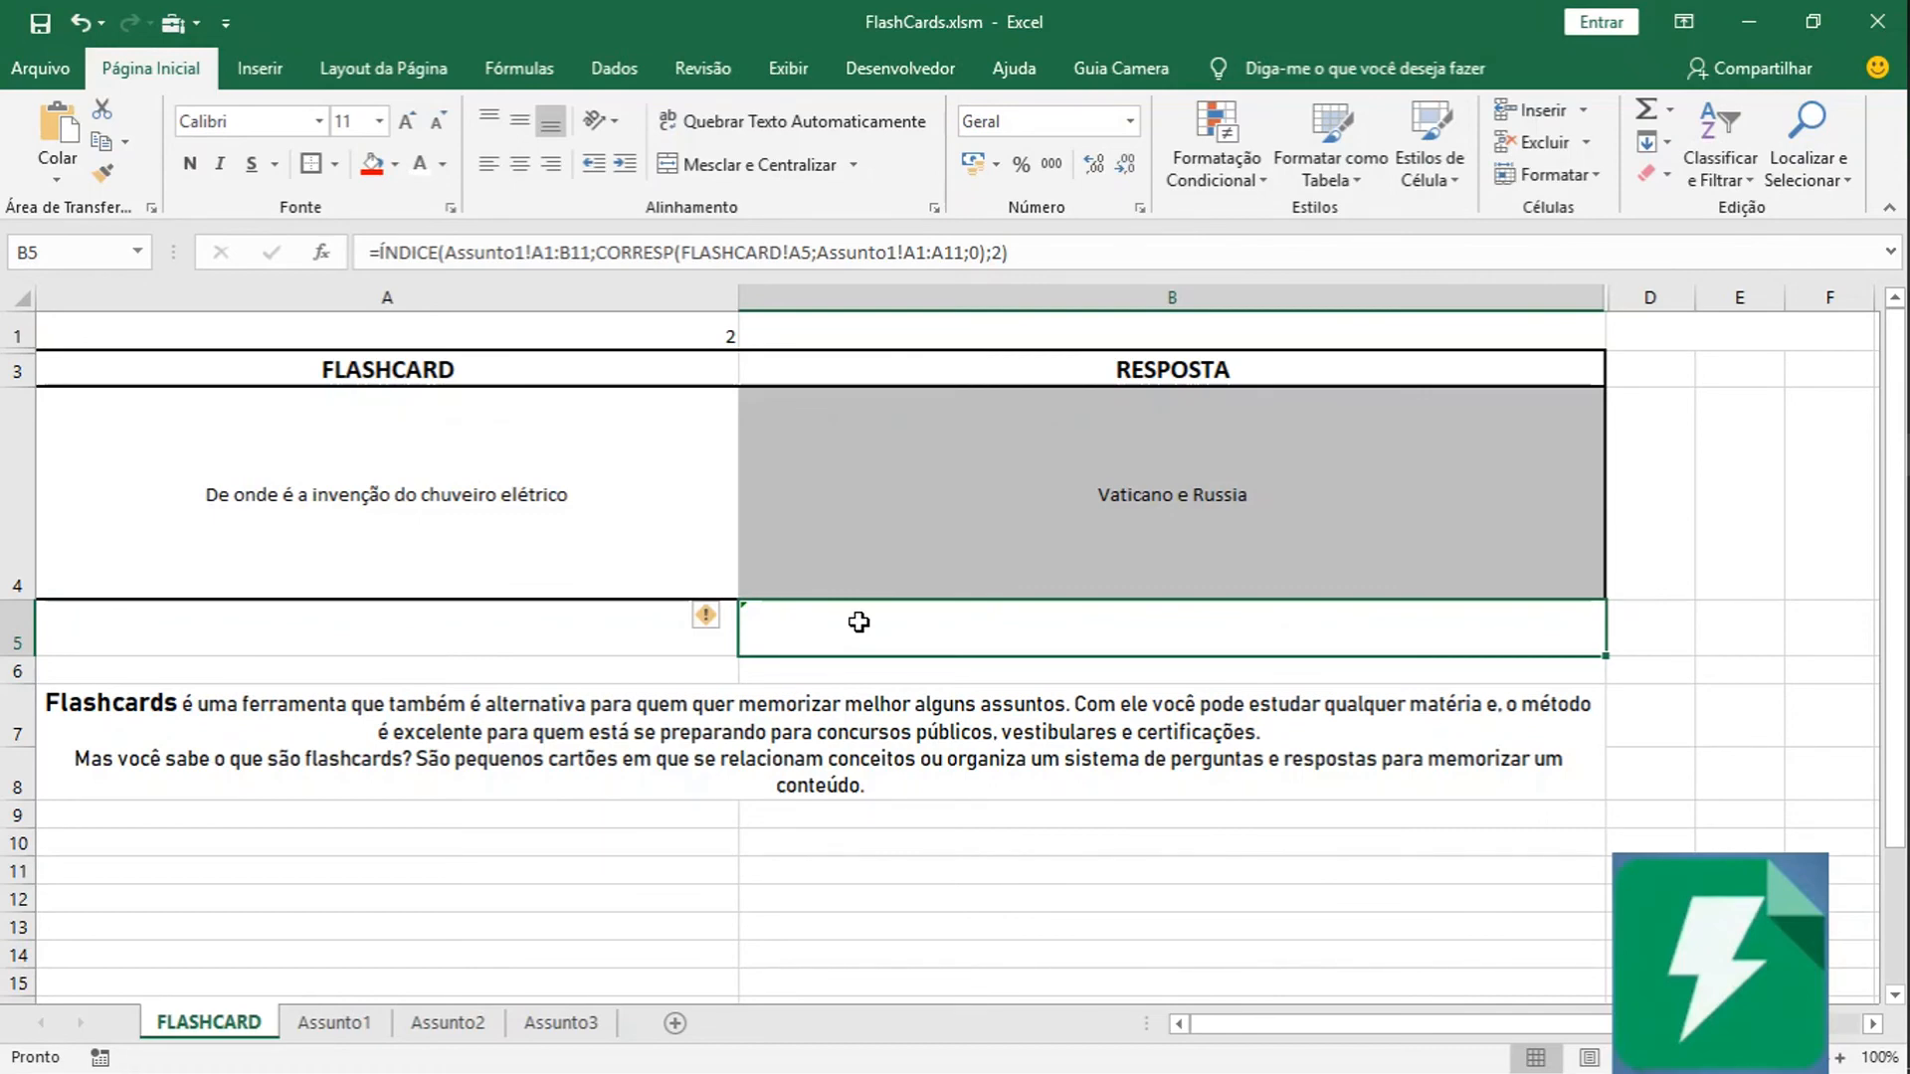
pyautogui.click(1317, 674)
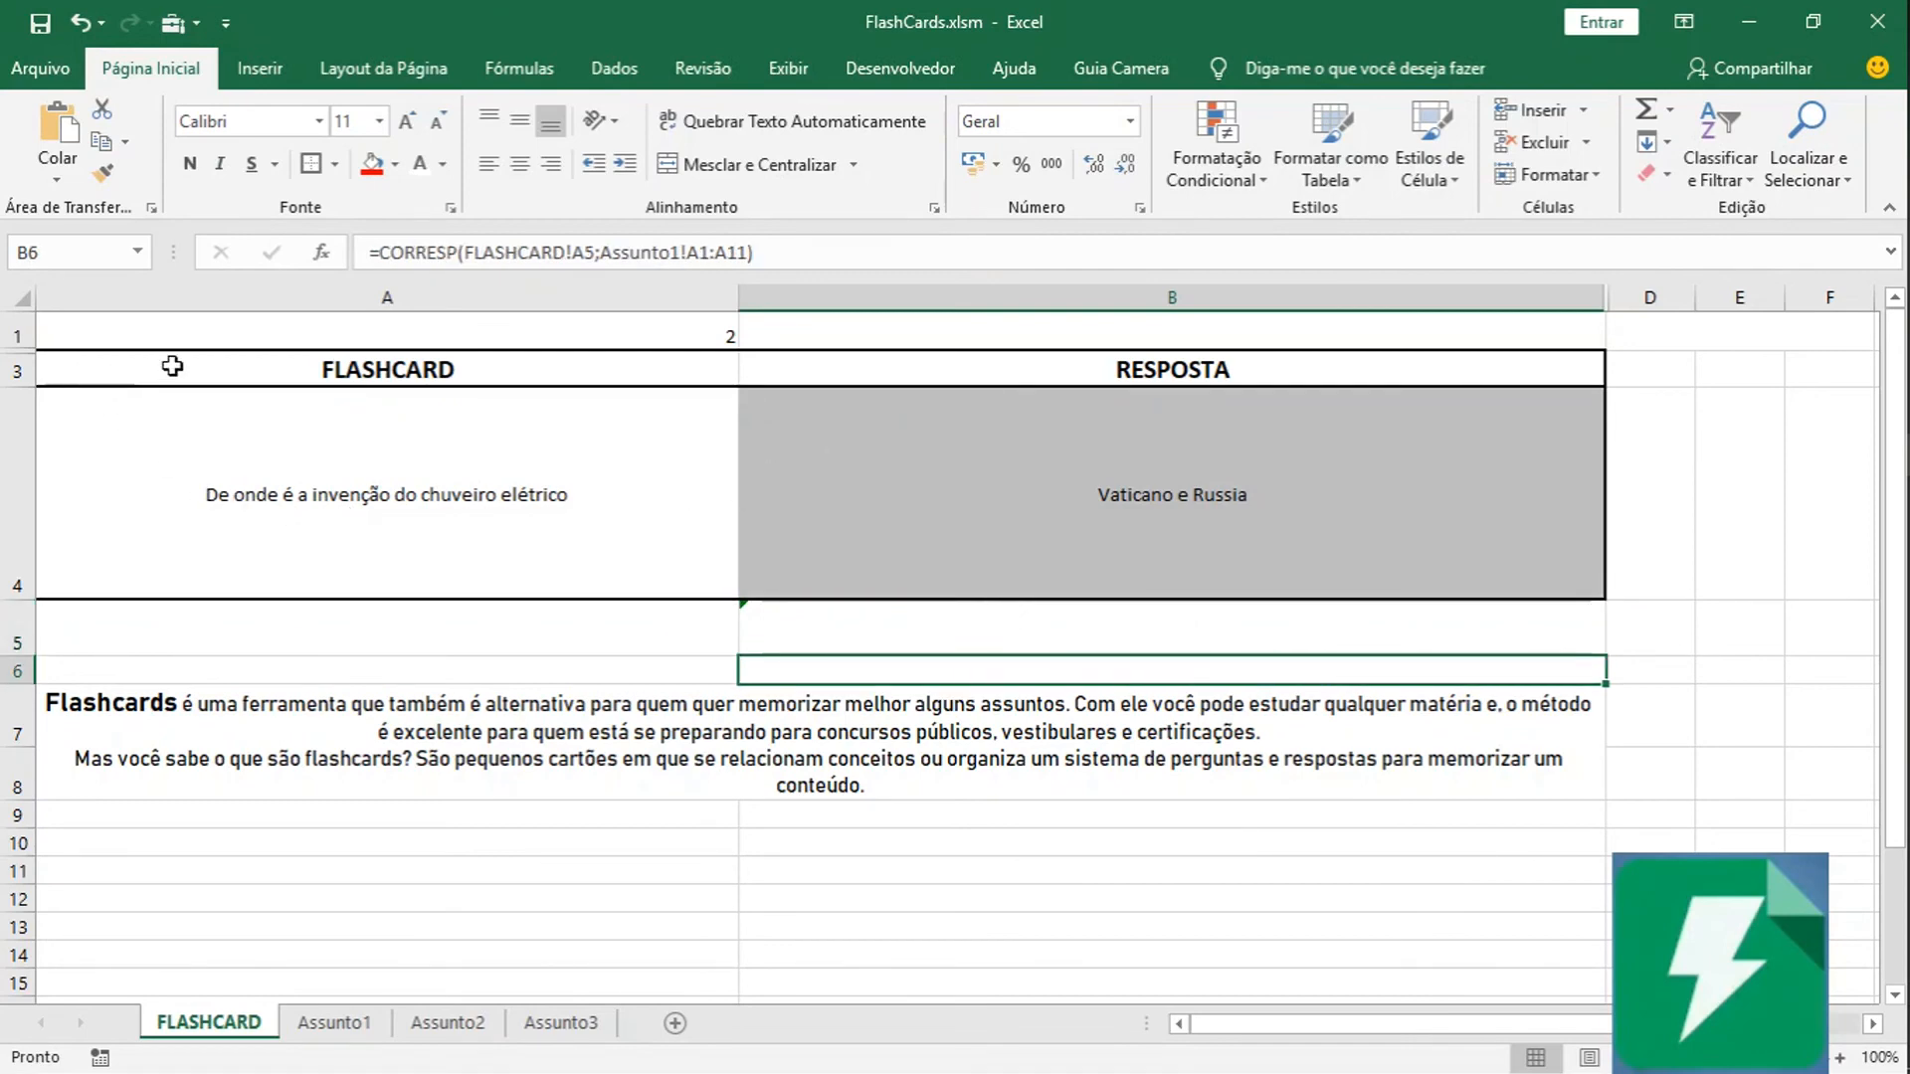
pyautogui.click(15, 334)
pyautogui.rightClick(17, 334)
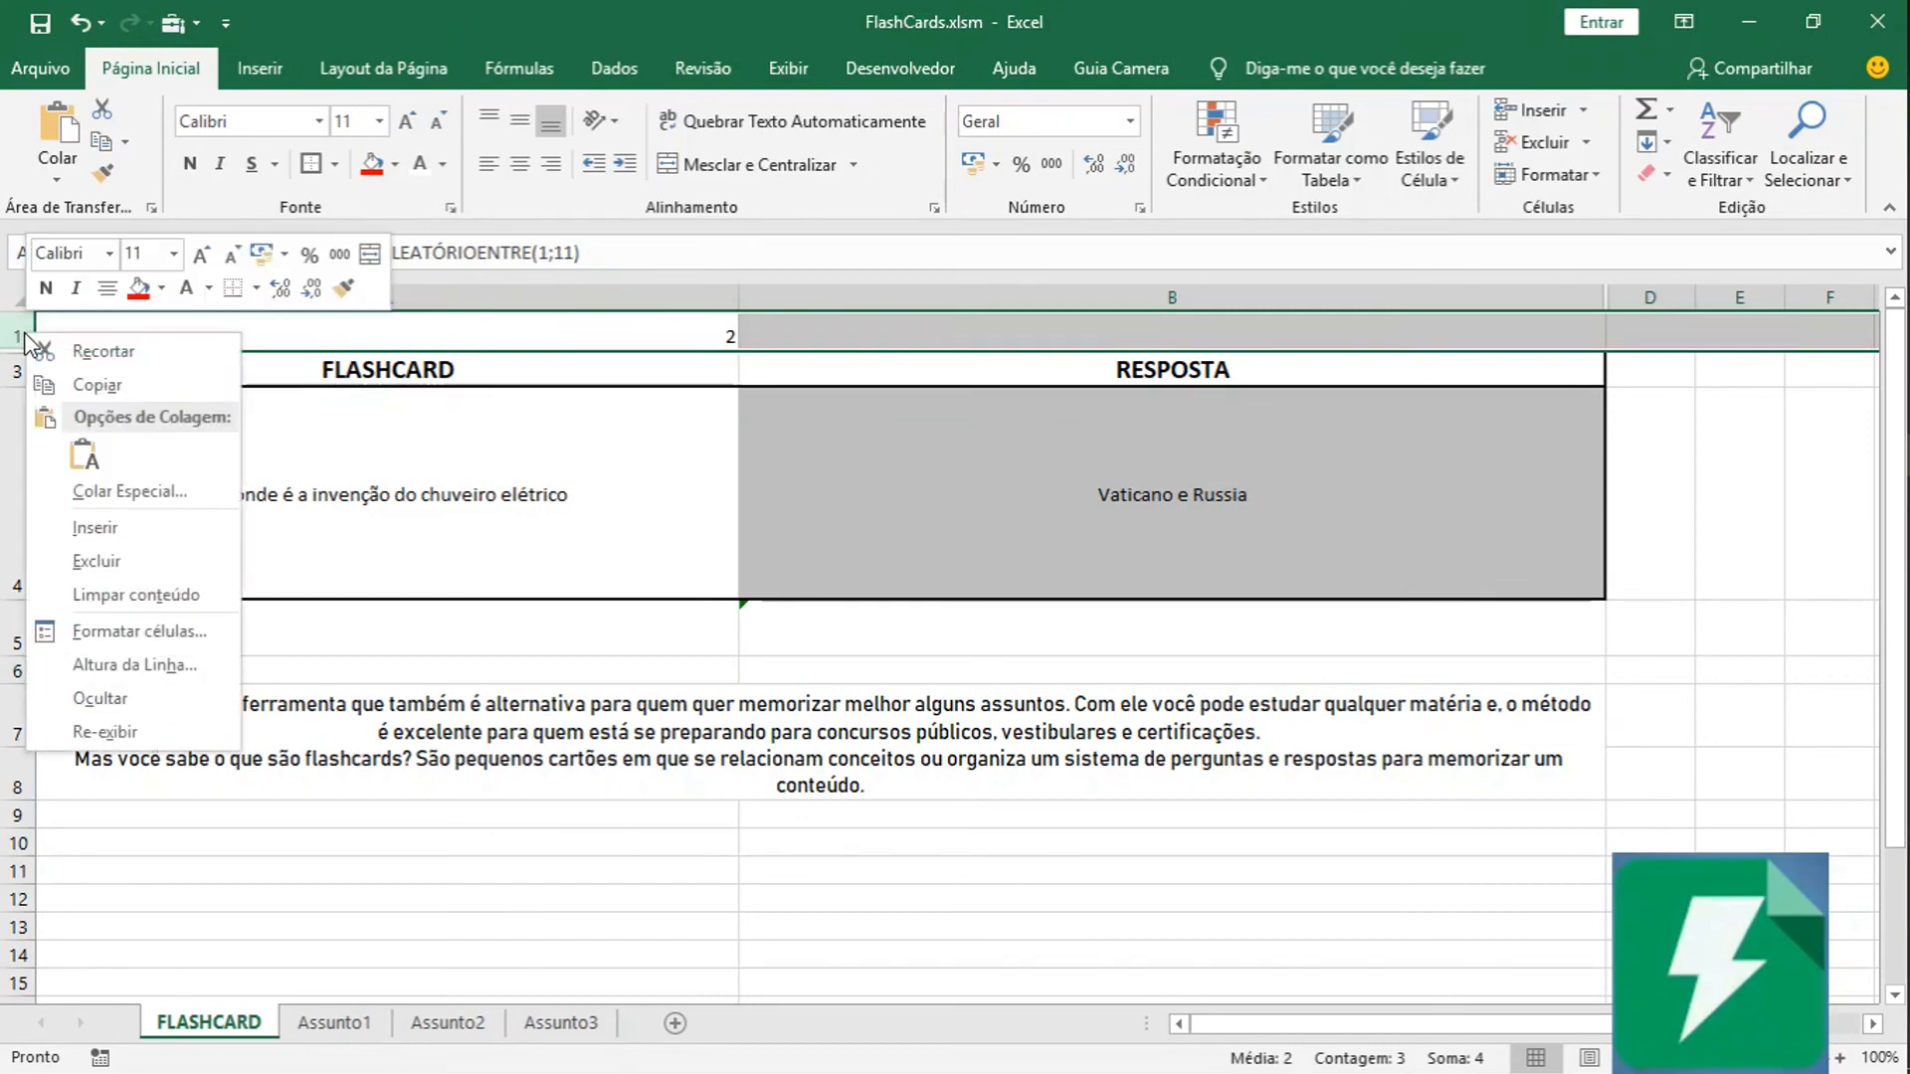
pyautogui.press('Escape')
pyautogui.rightClick(22, 343)
pyautogui.press('Escape')
pyautogui.click(697, 338)
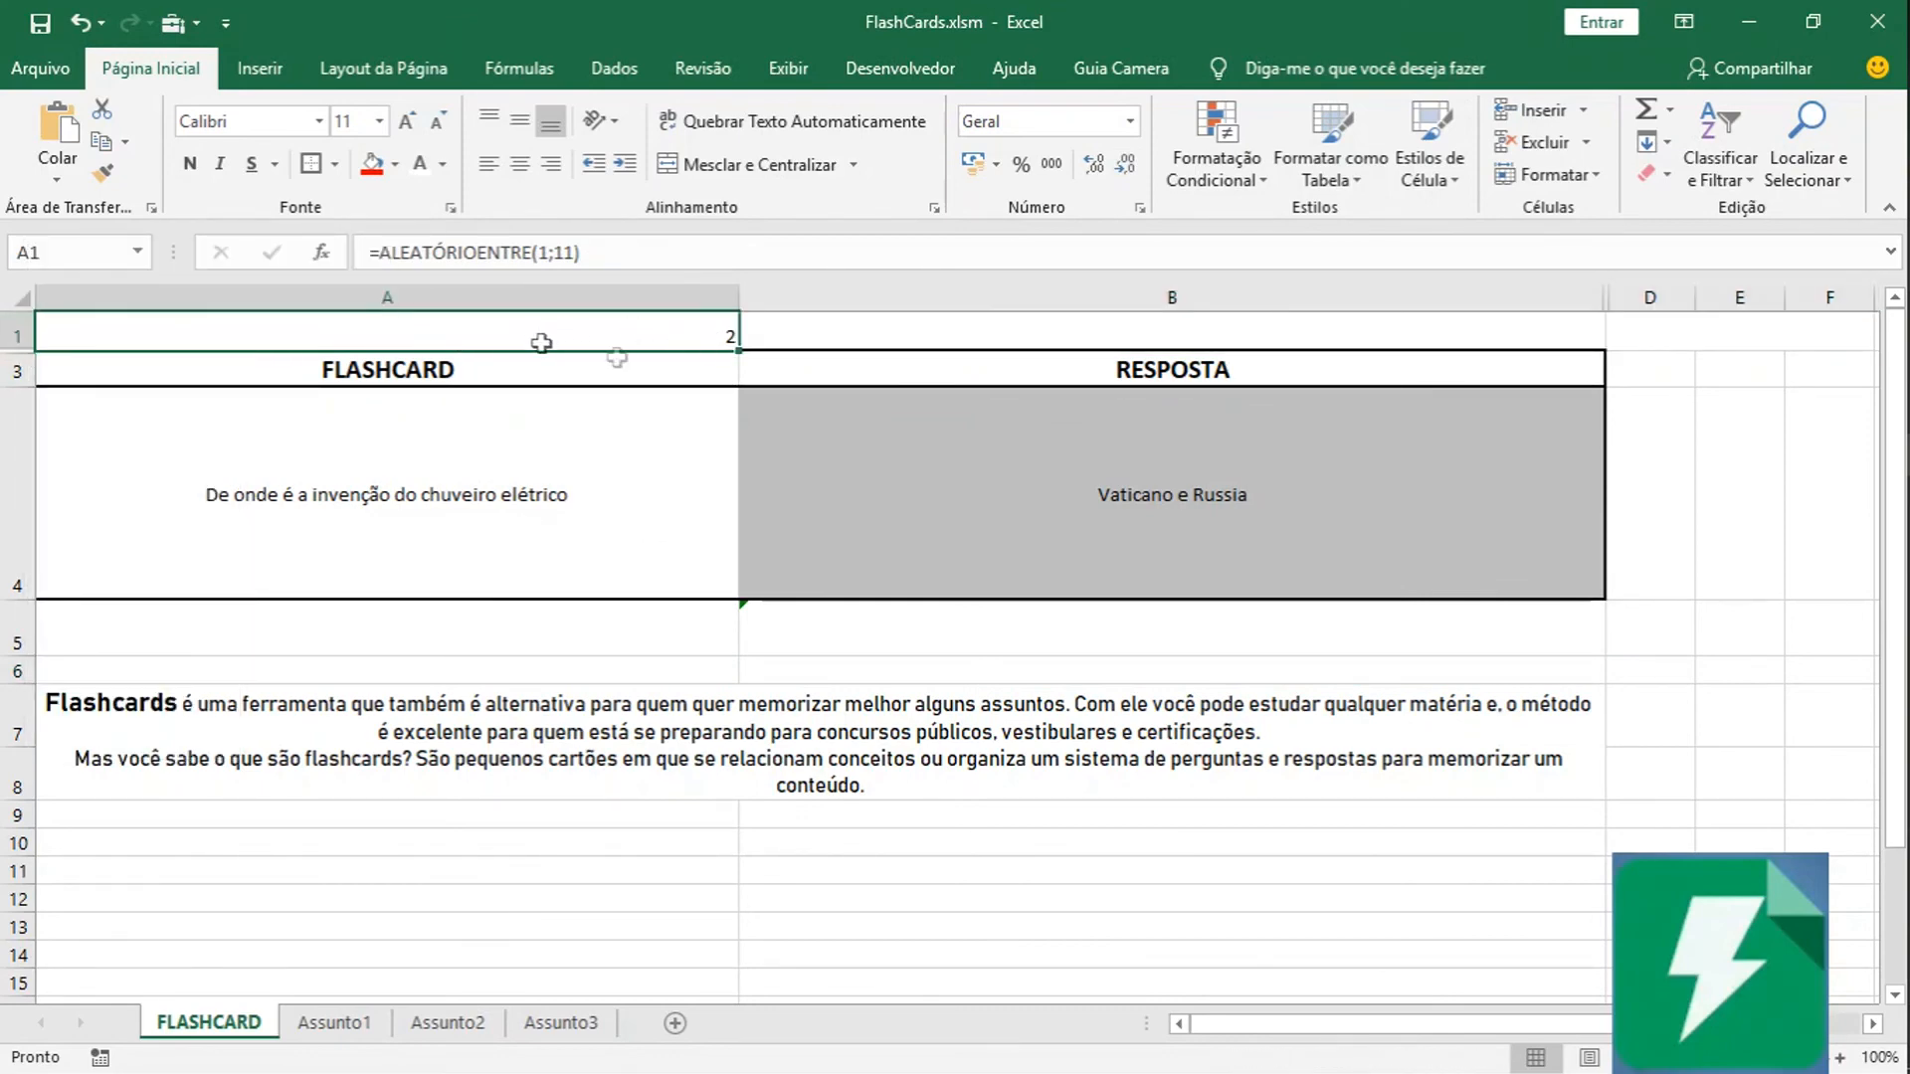
pyautogui.rightClick(21, 341)
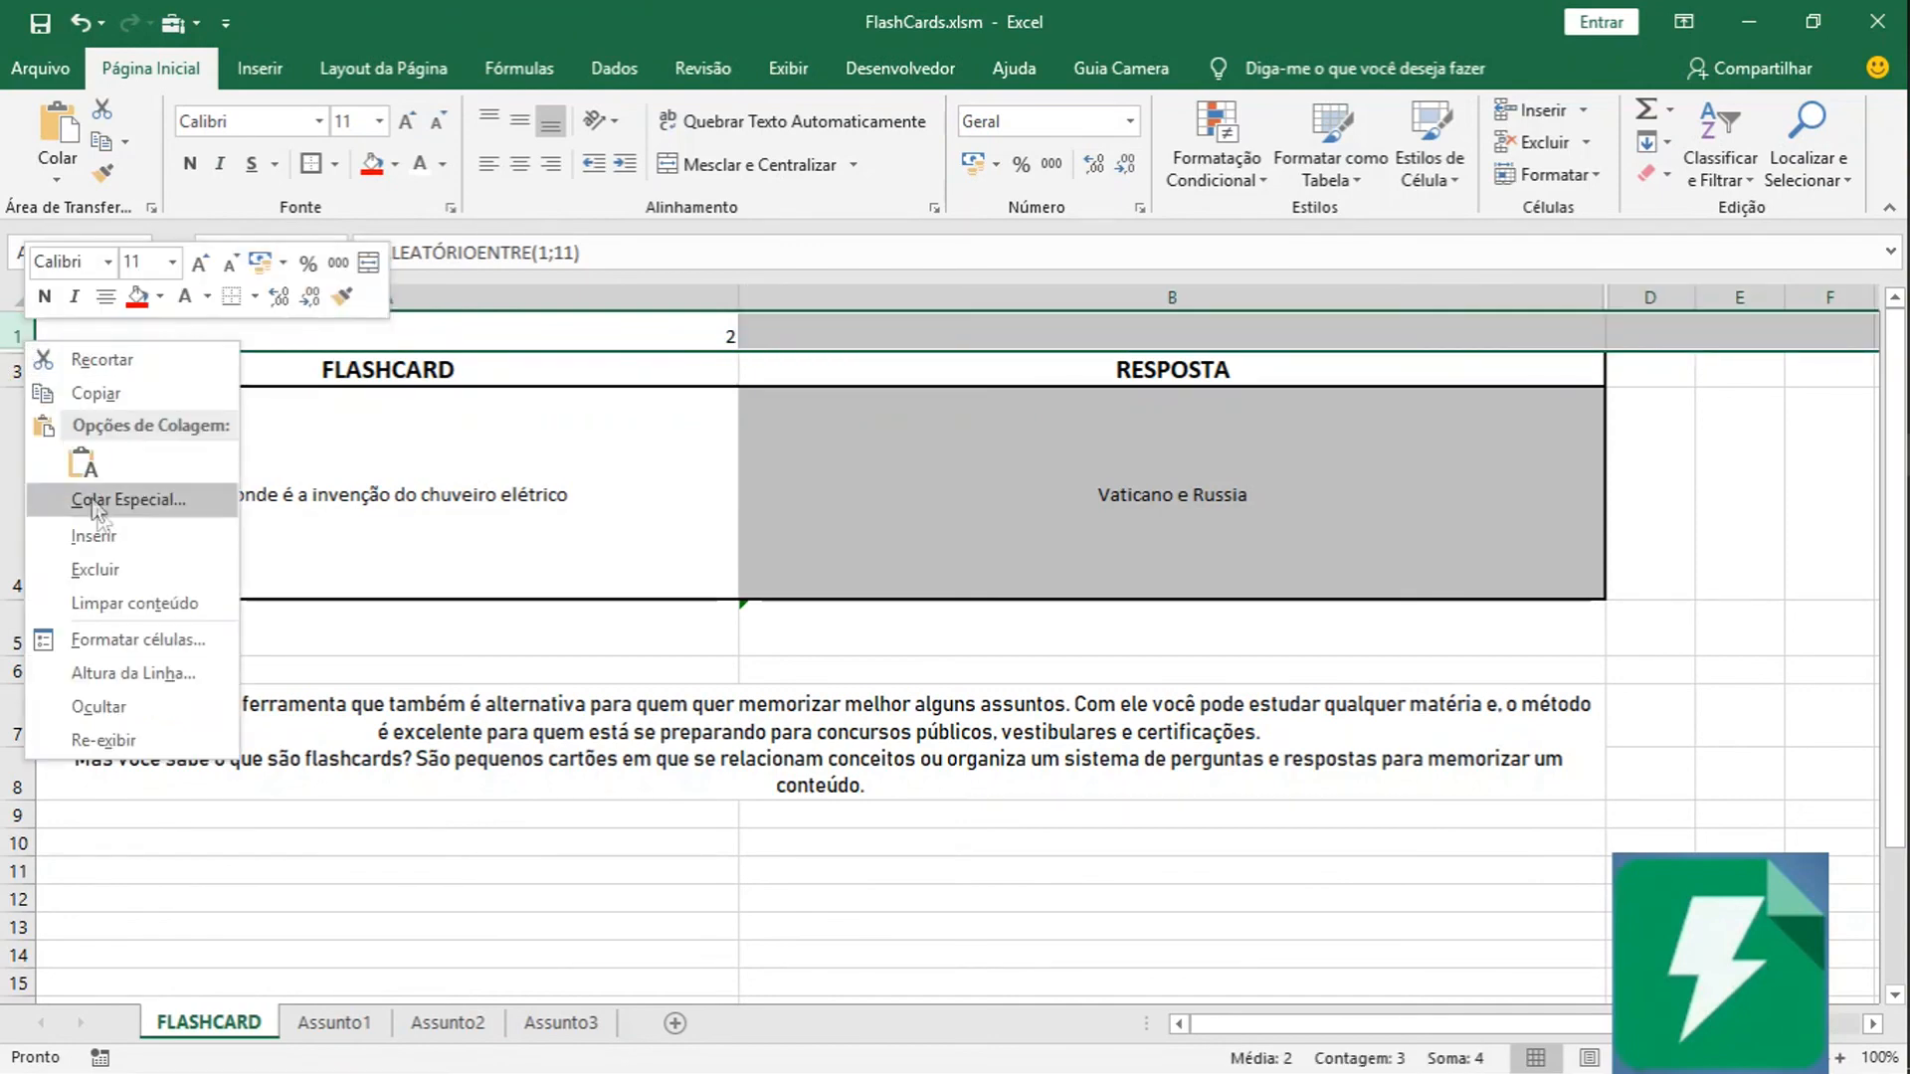
pyautogui.click(99, 707)
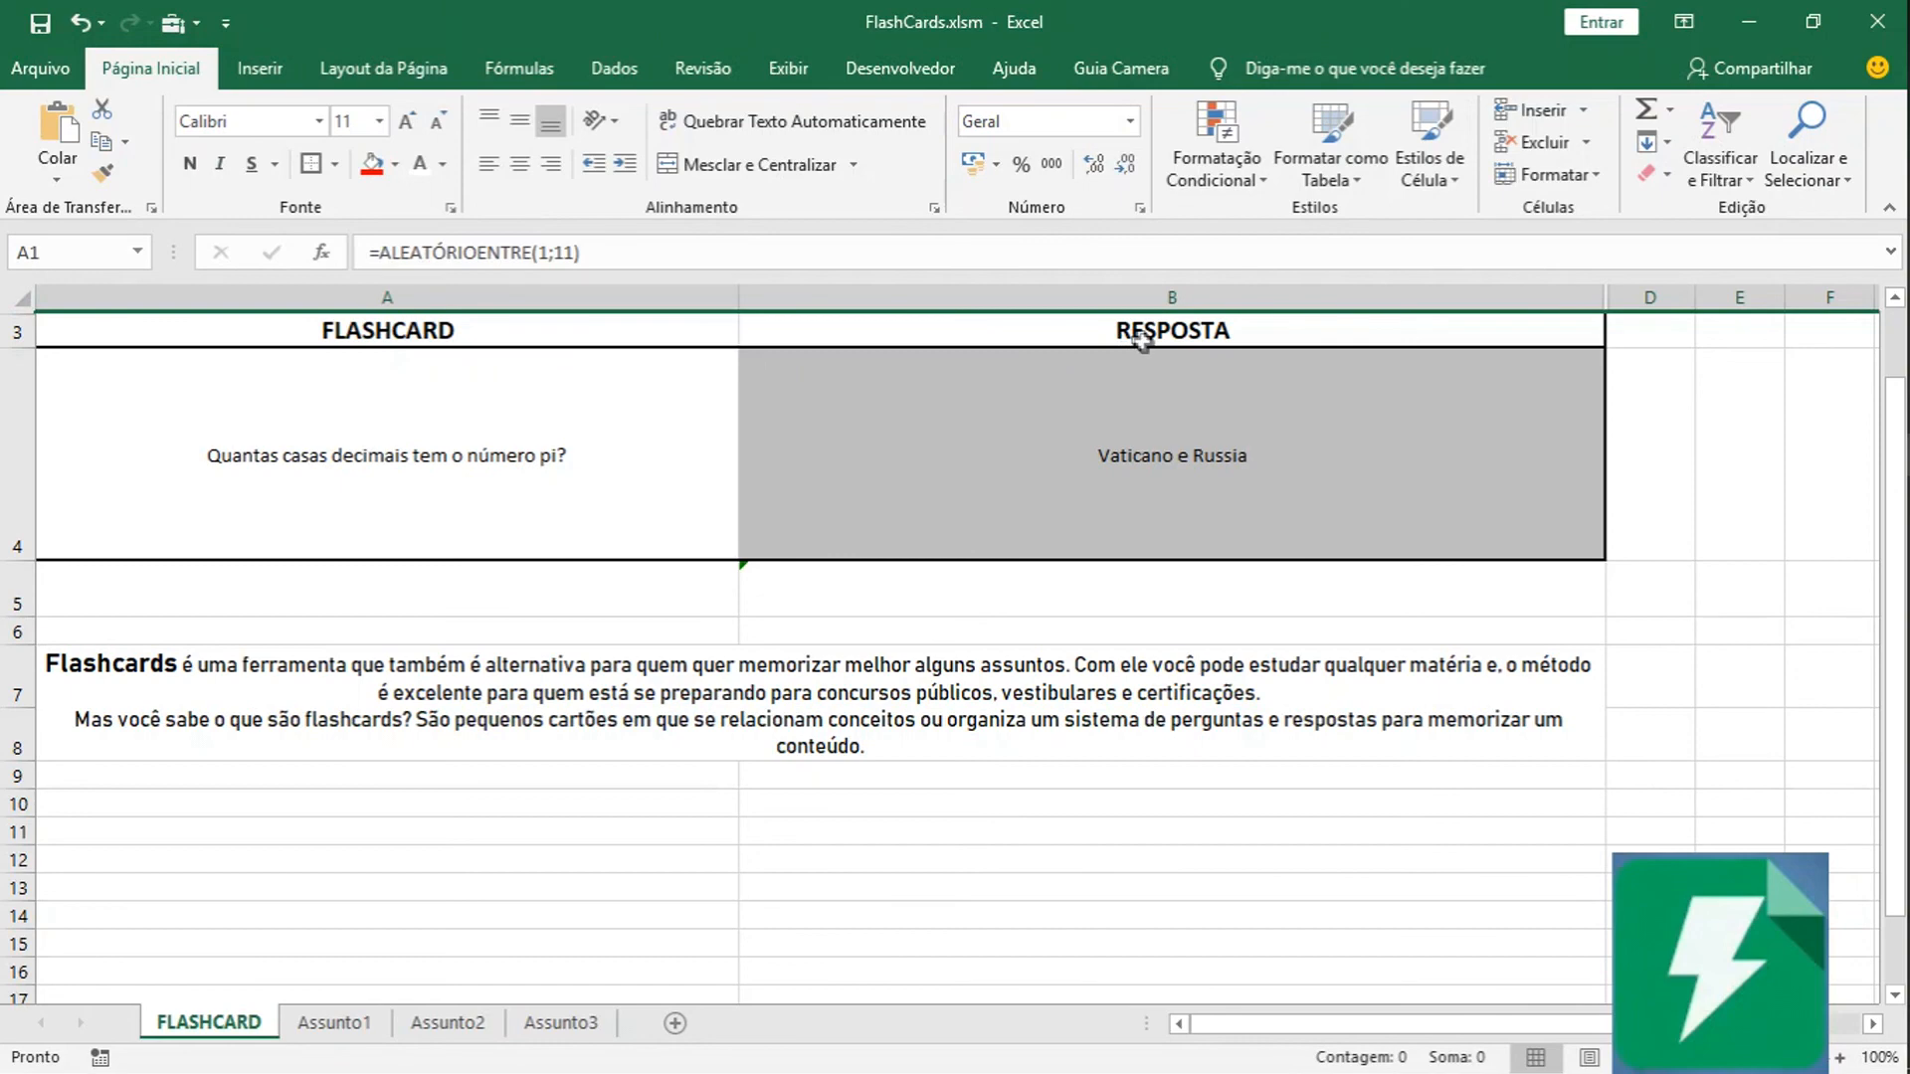
# Redraw the question by re-entering the INDIRETO formula in A4, and replace the RESPOSTA answer in B4 with "Lenda".
pyautogui.doubleClick(591, 458)
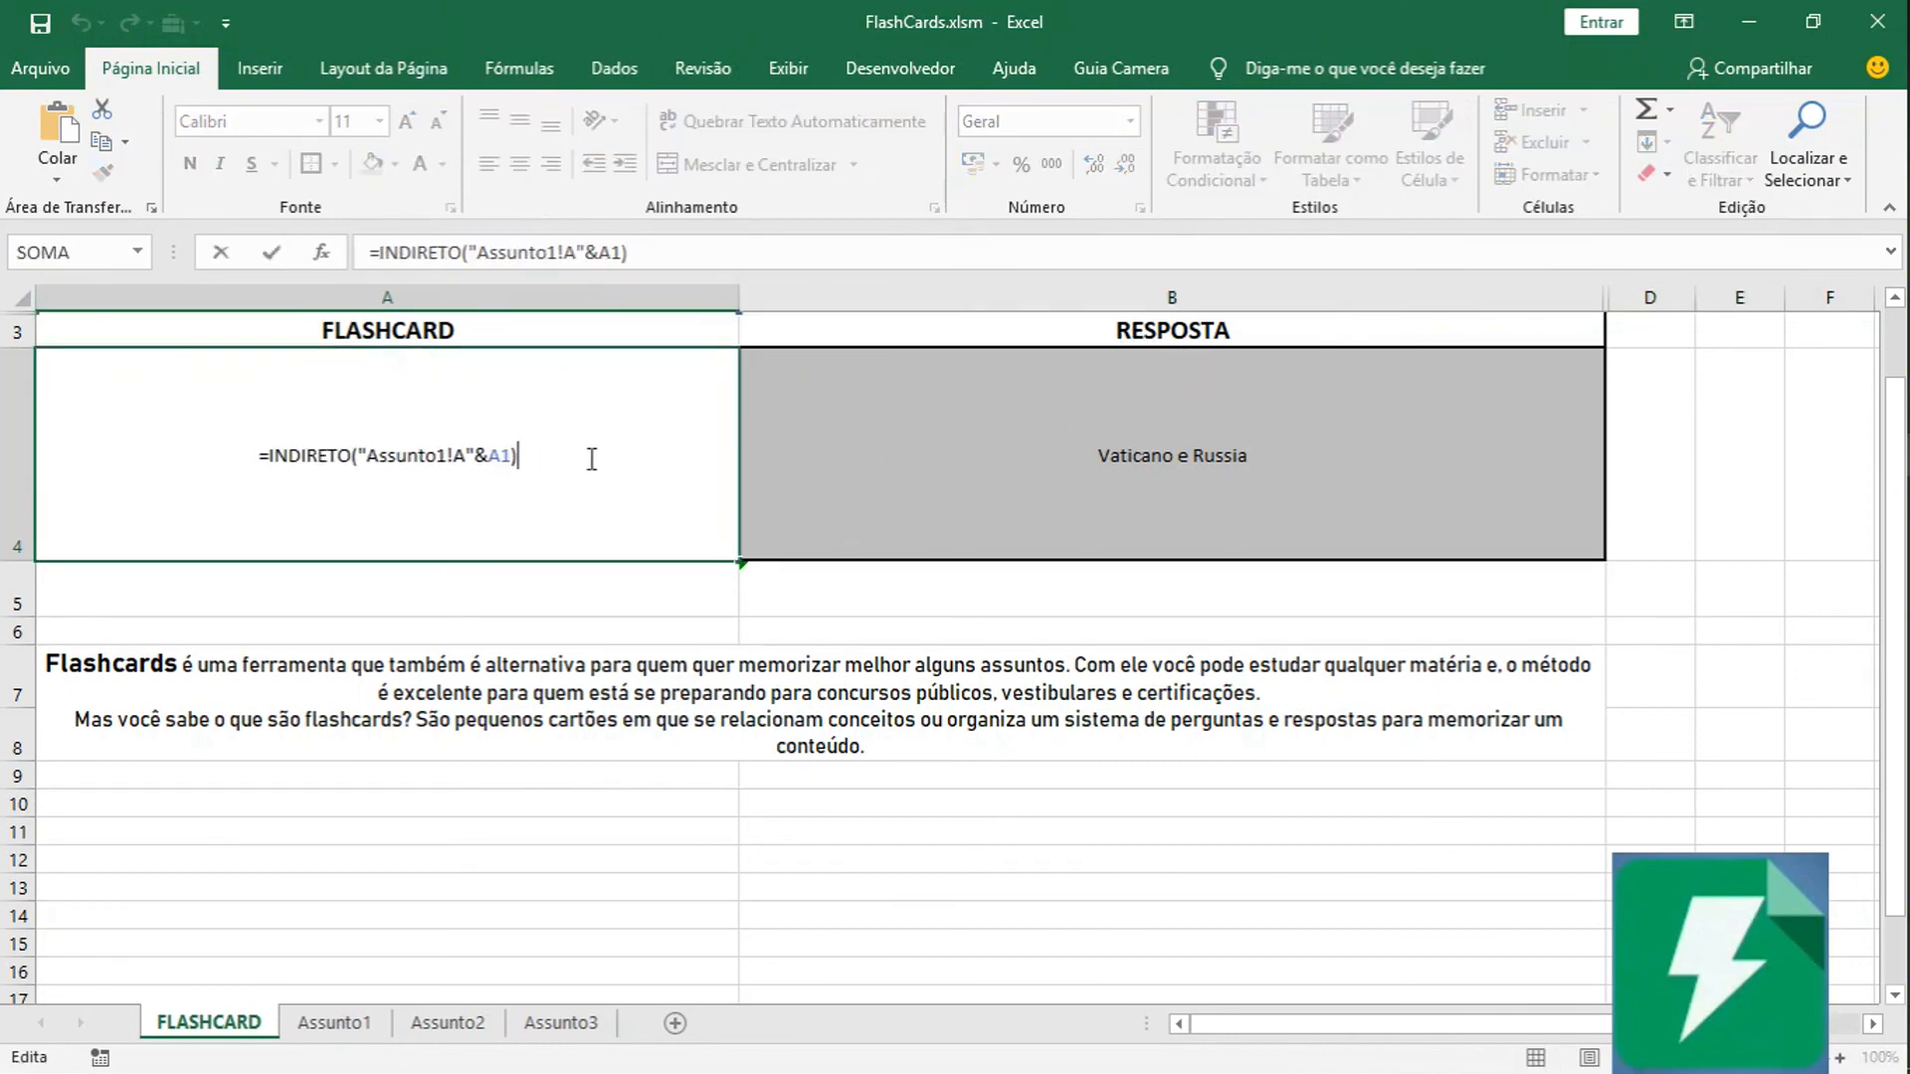
pyautogui.click(846, 480)
pyautogui.doubleClick(1283, 455)
pyautogui.moveTo(1308, 435)
pyautogui.mouseDown()
pyautogui.moveTo(943, 479)
pyautogui.moveTo(1295, 445)
pyautogui.mouseUp()
pyautogui.write('Lenda')
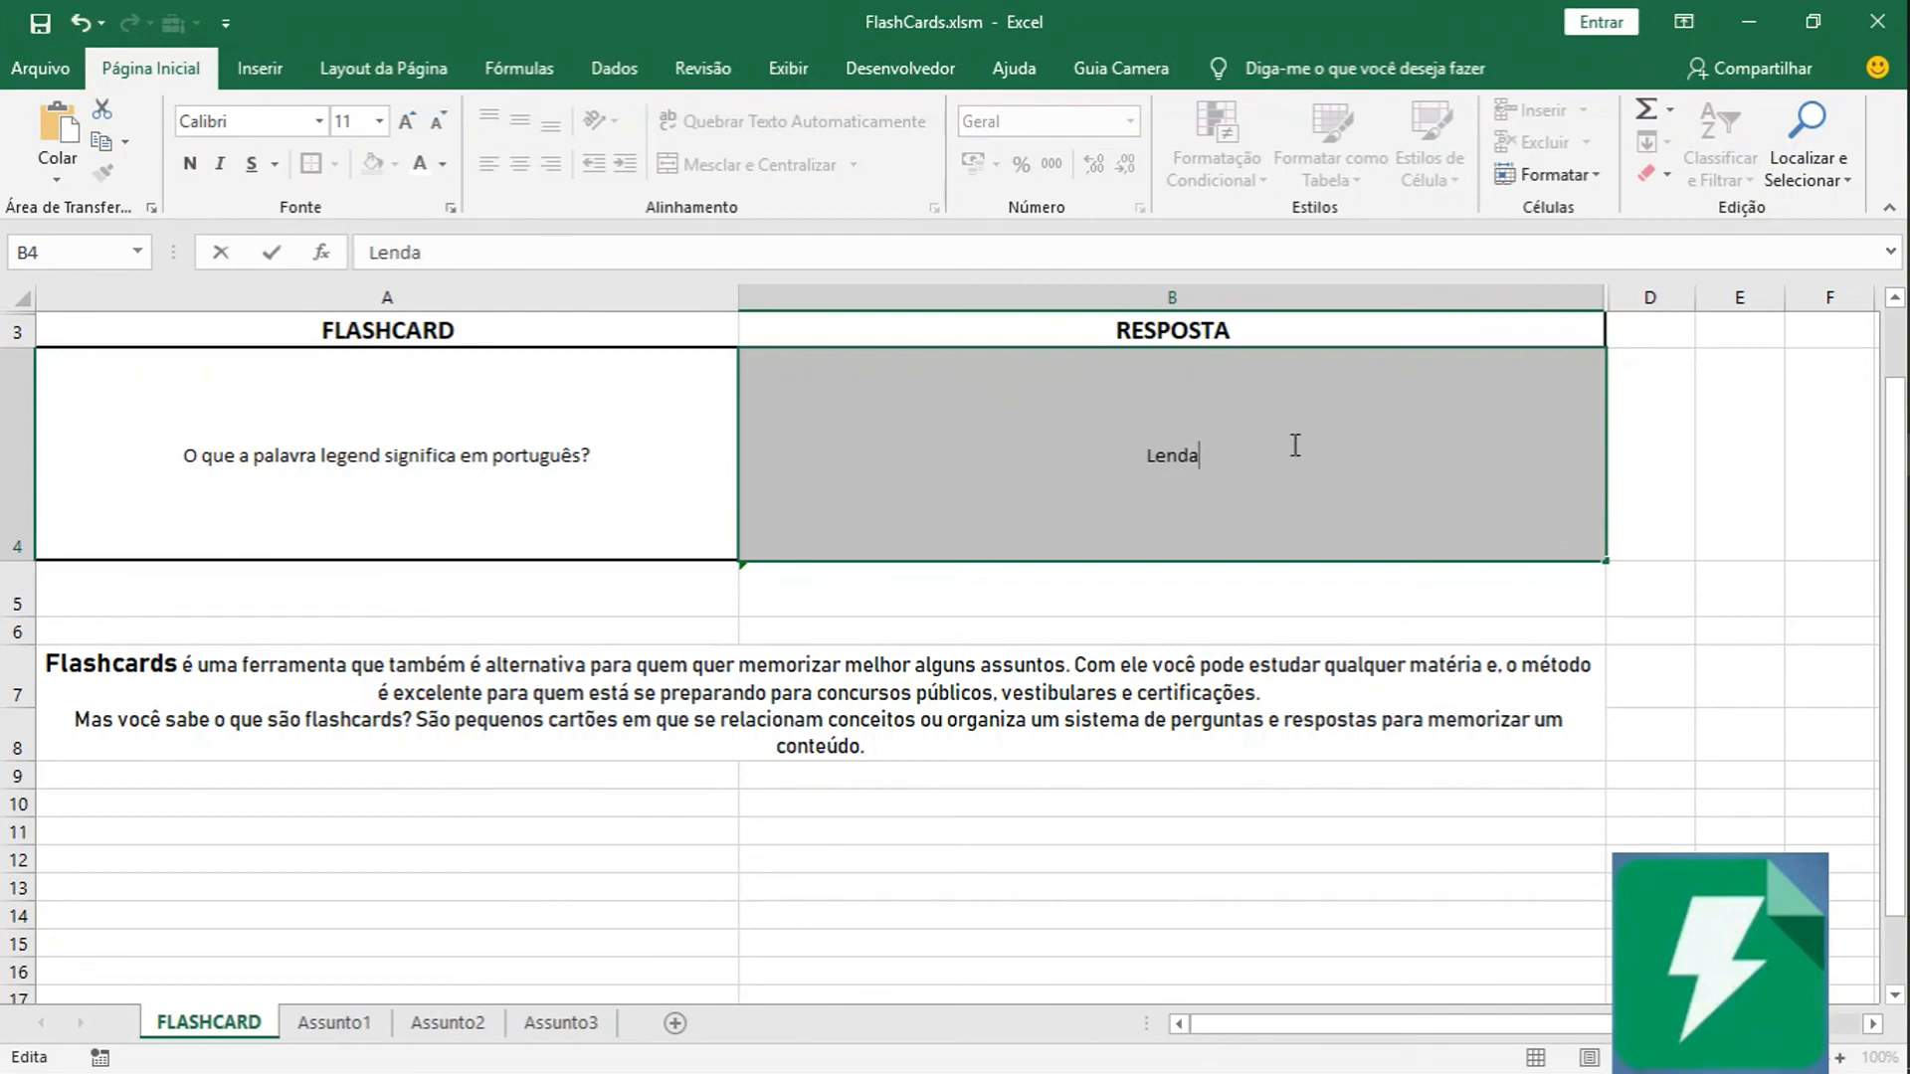
pyautogui.press('Return')
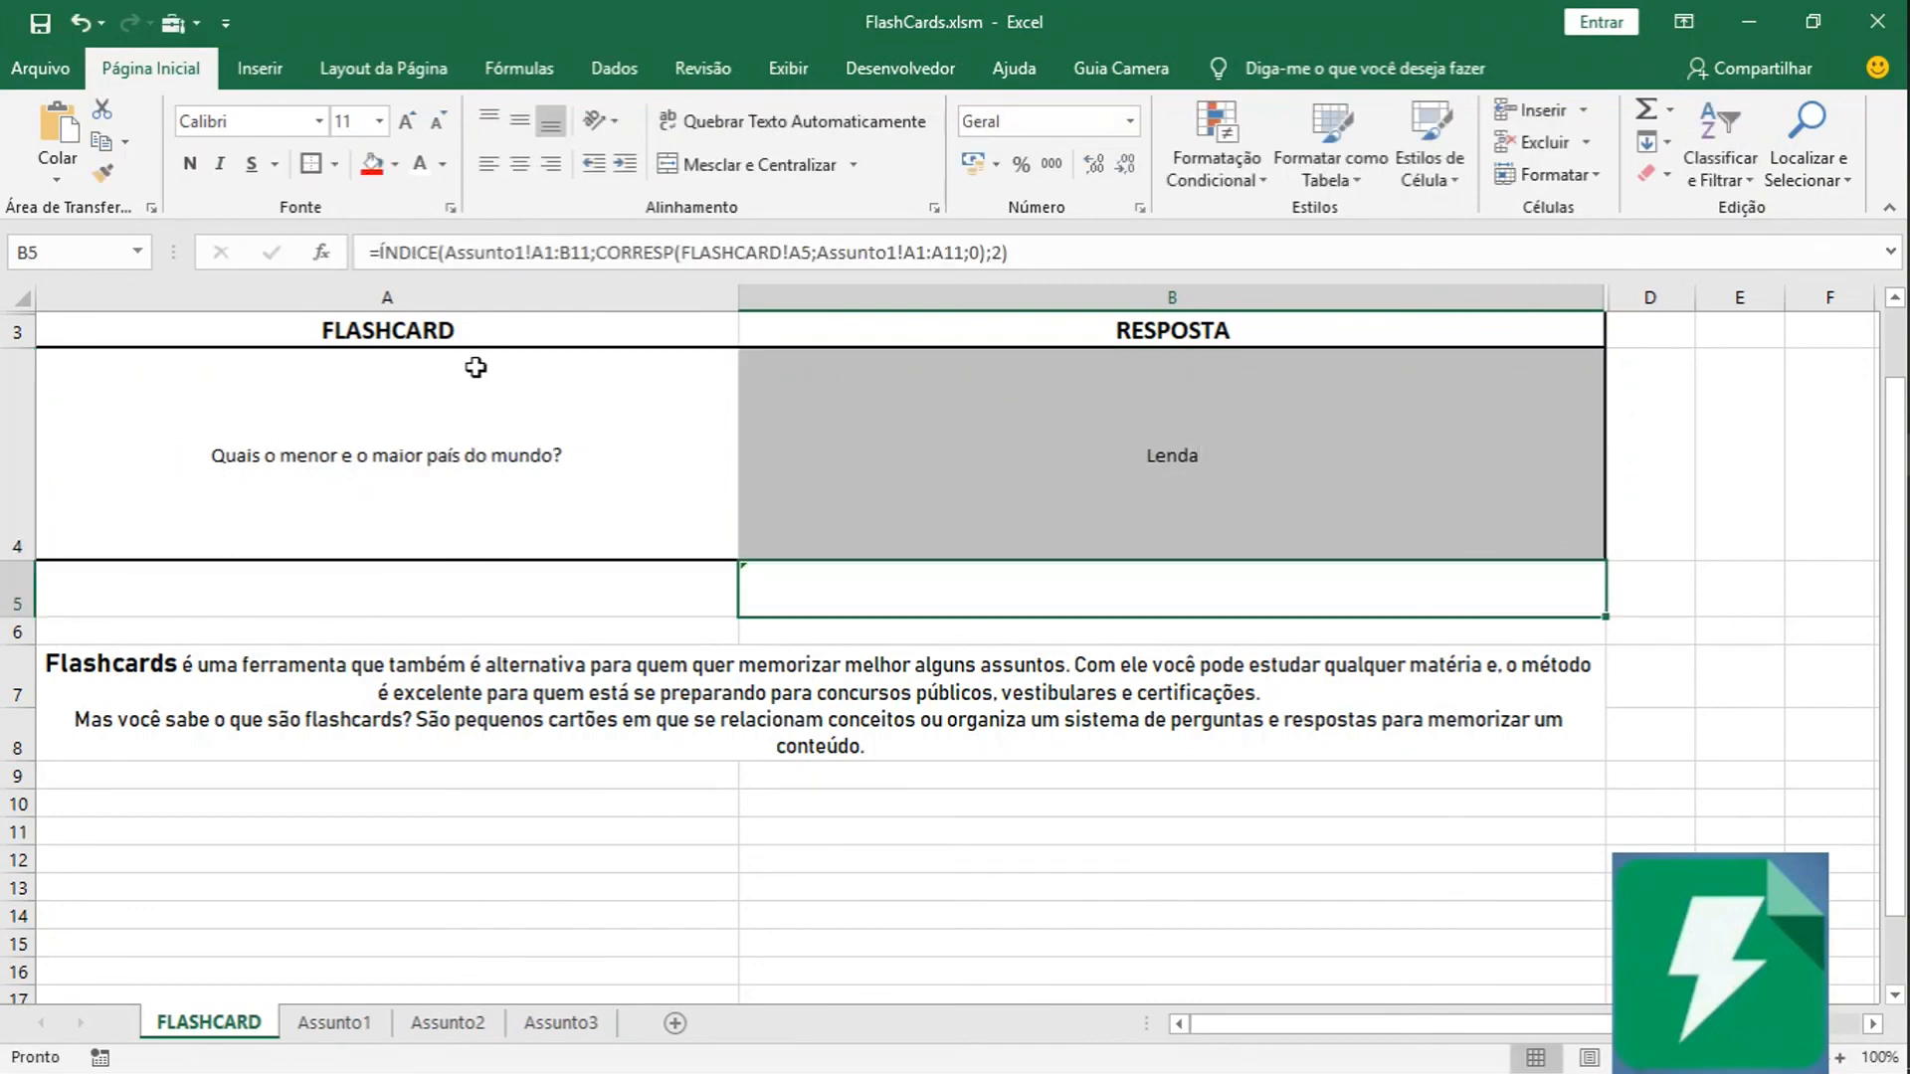